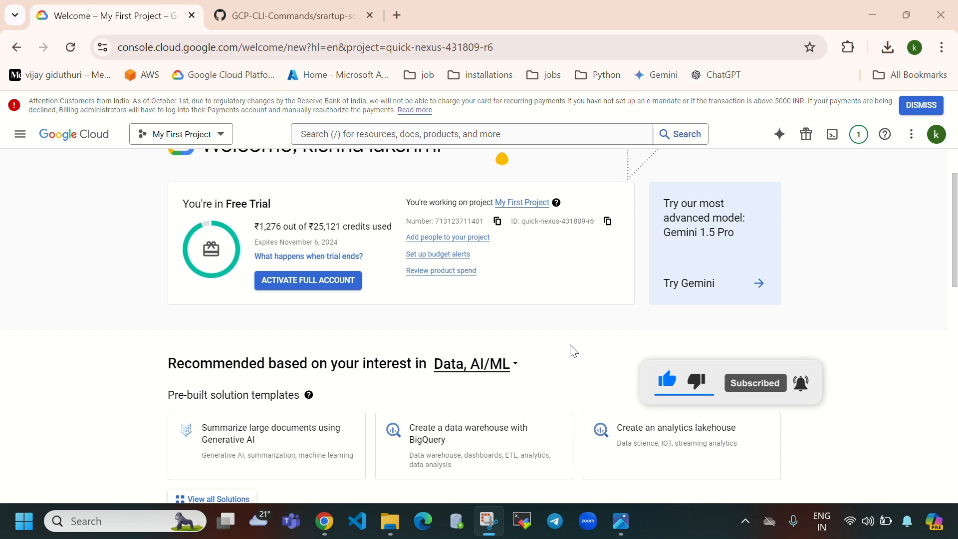
# Review the auto scaling and application load balancer diagram in the image viewer and return to the Google Cloud console
pyautogui.click(627, 518)
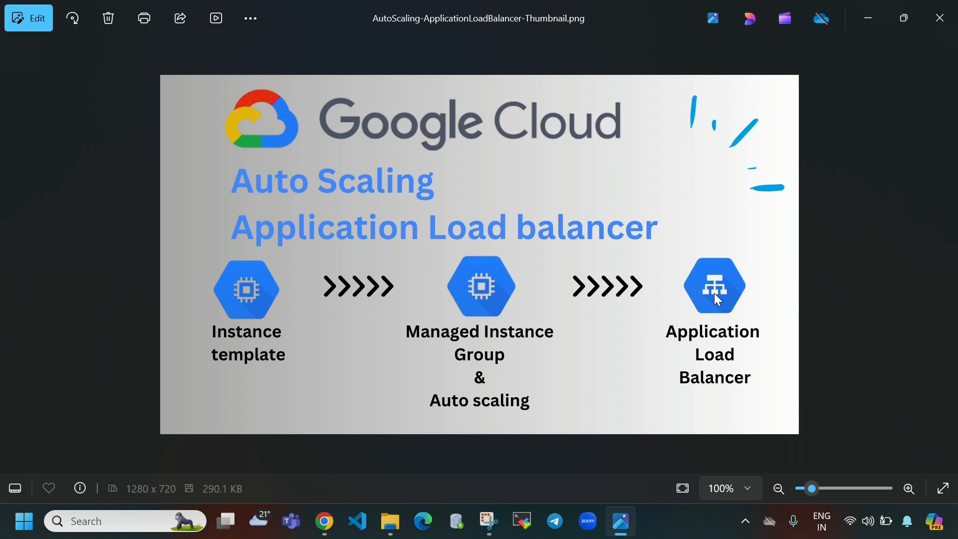
pyautogui.click(329, 520)
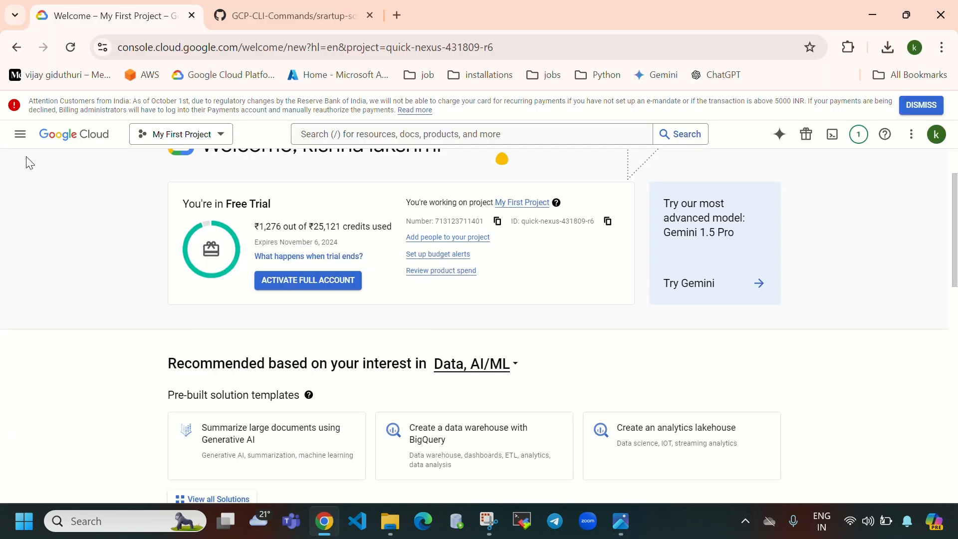
# Open the Instance templates page of Compute Engine
pyautogui.click(20, 134)
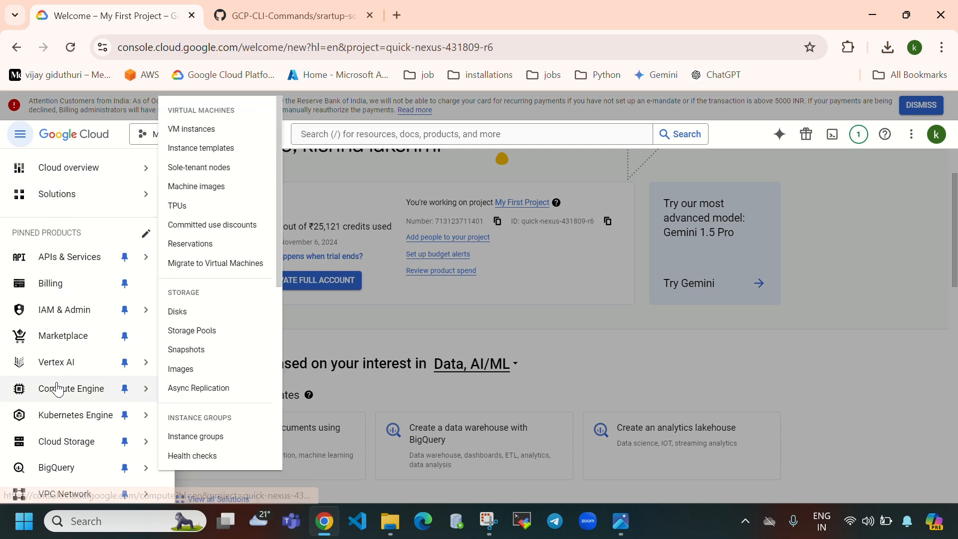
pyautogui.click(58, 388)
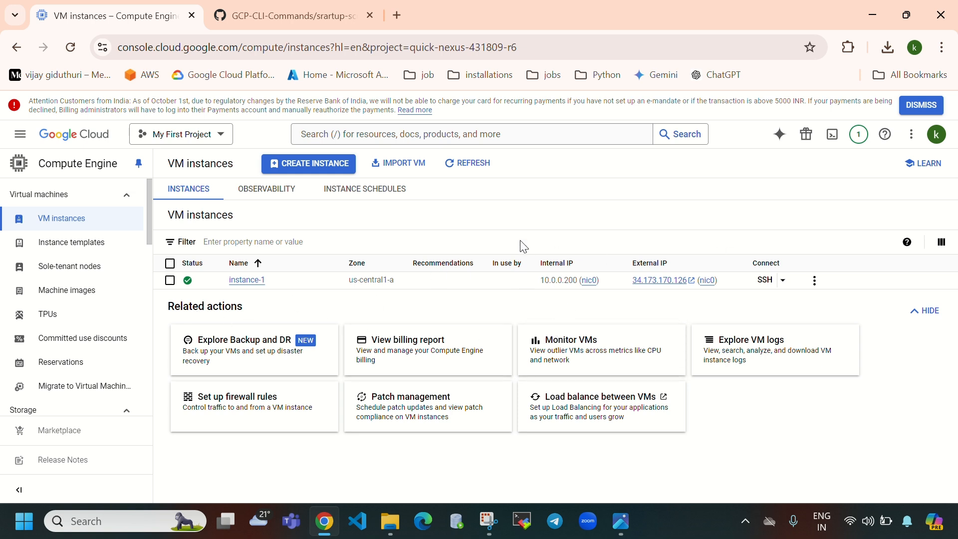
pyautogui.click(71, 249)
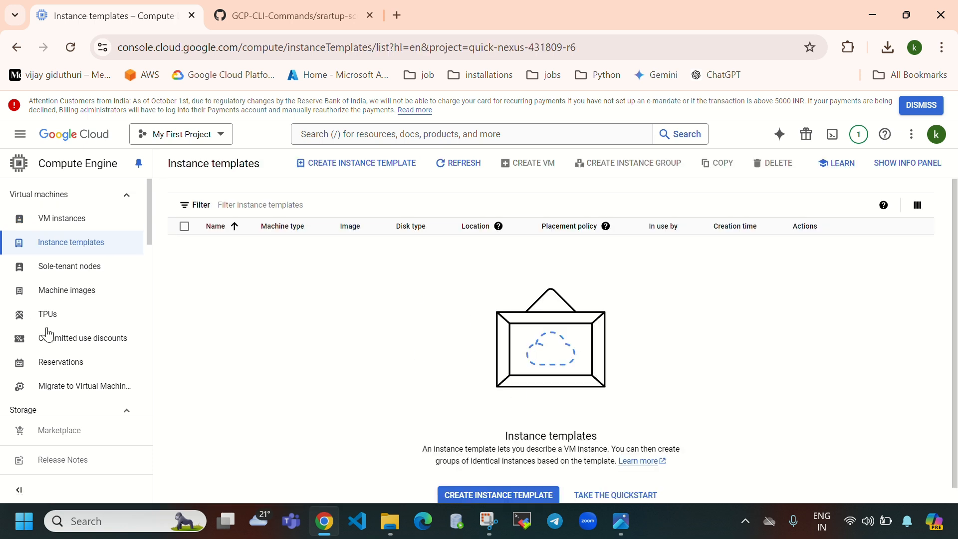
# Look at the Instance groups and Health checks pages of Compute Engine
pyautogui.scroll(-5, 60, 309)
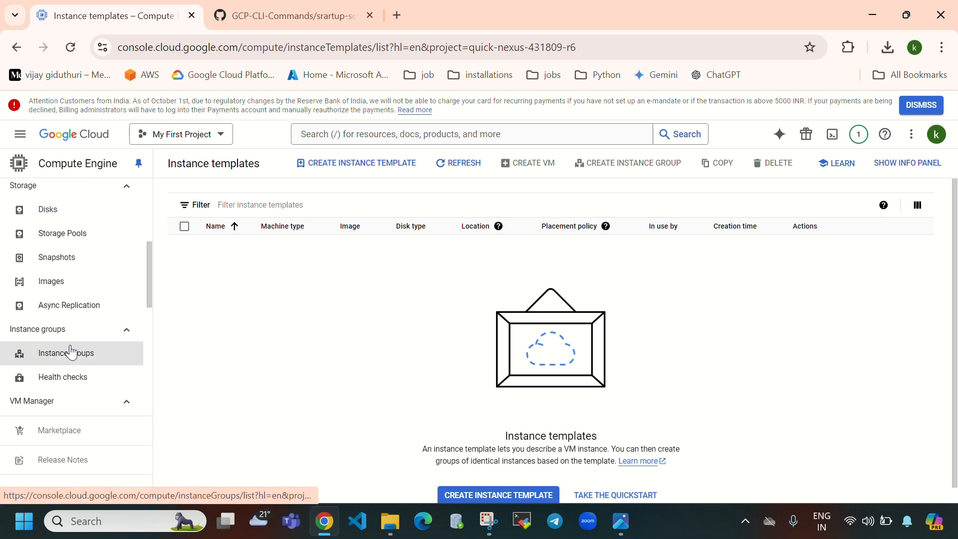
pyautogui.click(71, 352)
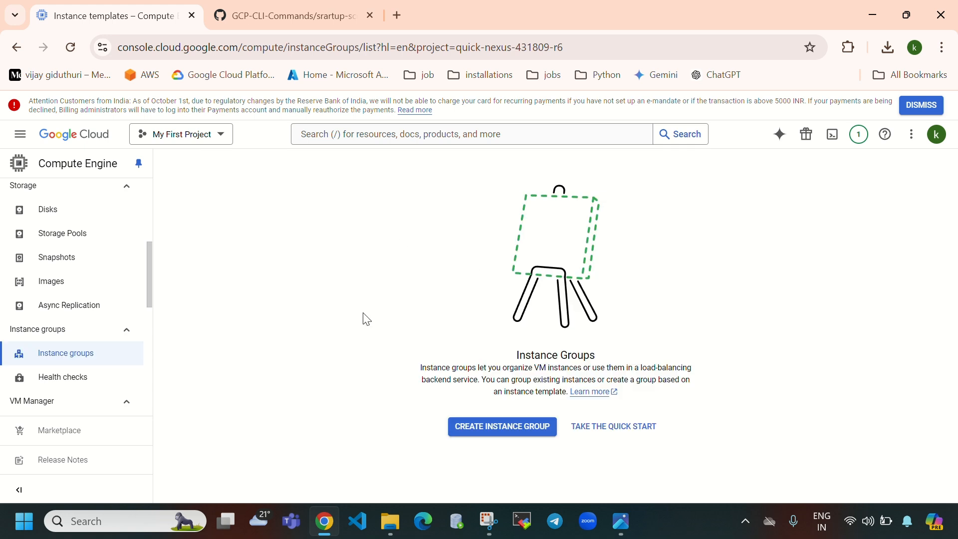
pyautogui.click(86, 388)
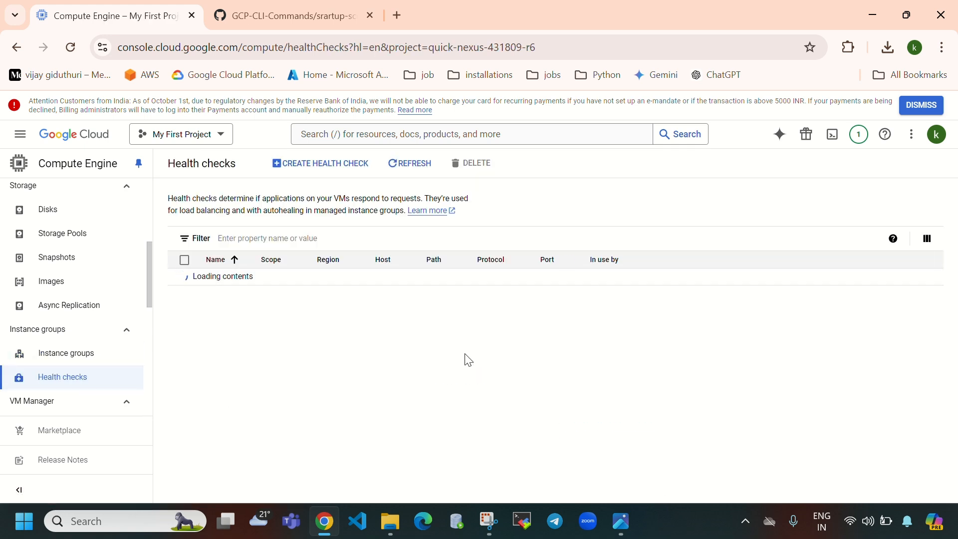
# Return to the Instance templates page and start creating a new instance template
pyautogui.scroll(5, 53, 364)
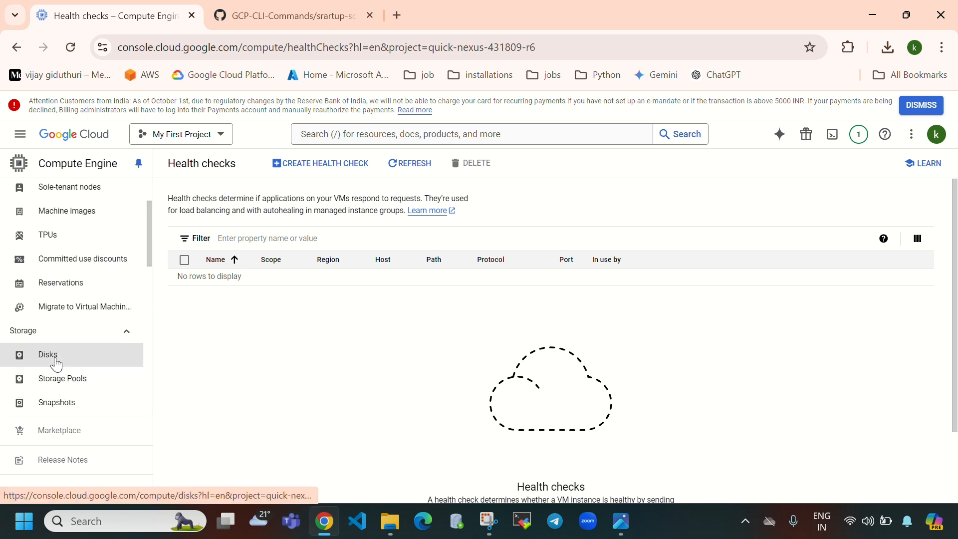
pyautogui.click(73, 248)
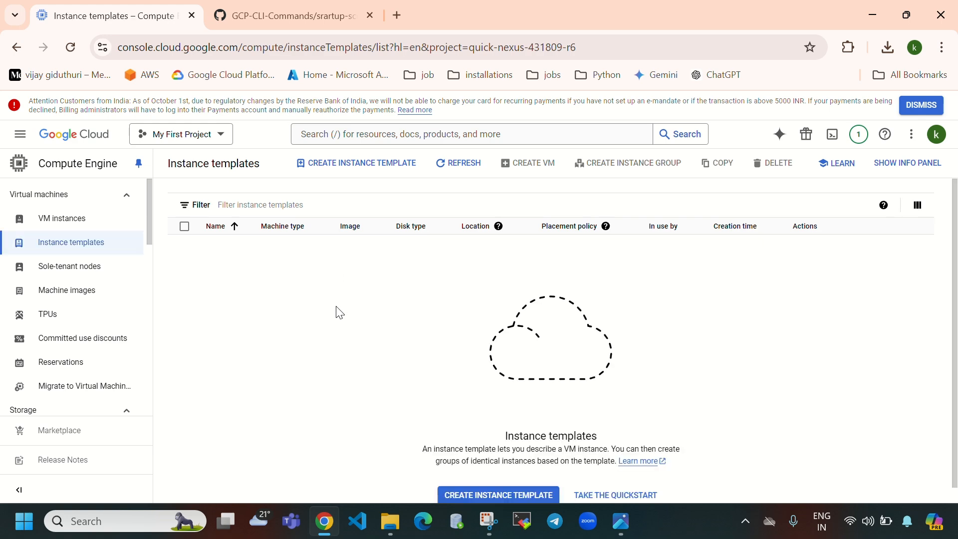
pyautogui.scroll(-1, 524, 345)
pyautogui.click(494, 480)
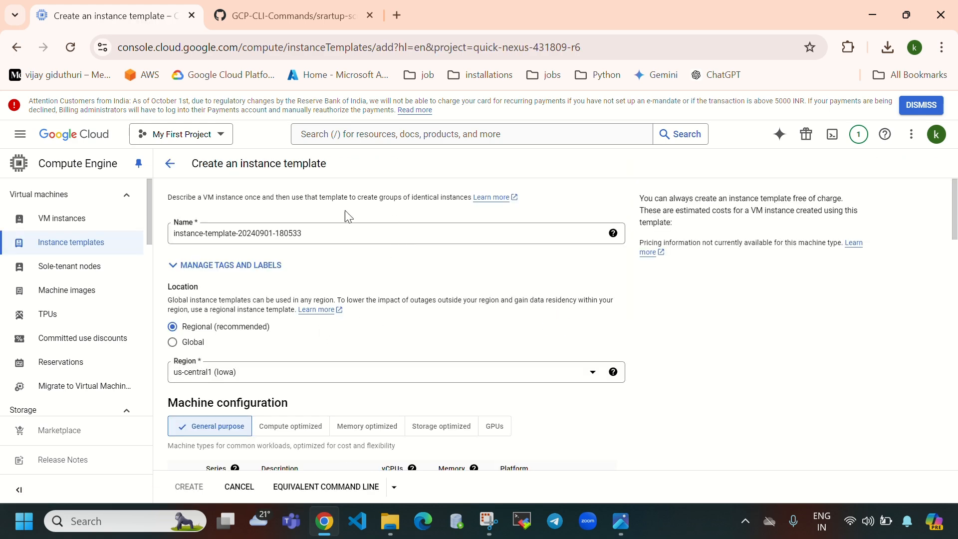
# Name the instance template instance-template-1
pyautogui.moveTo(306, 234); pyautogui.dragTo(240, 236)
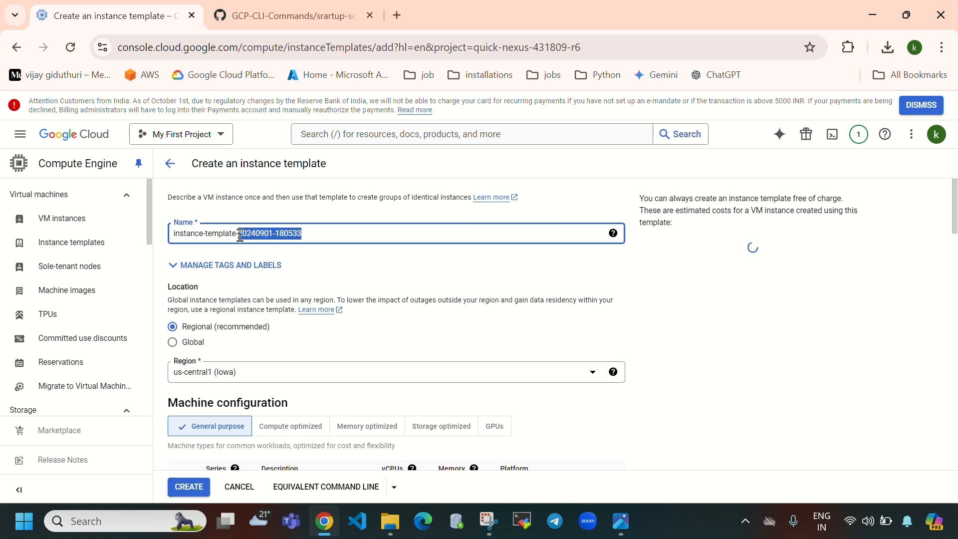
pyautogui.press('BackSpace')
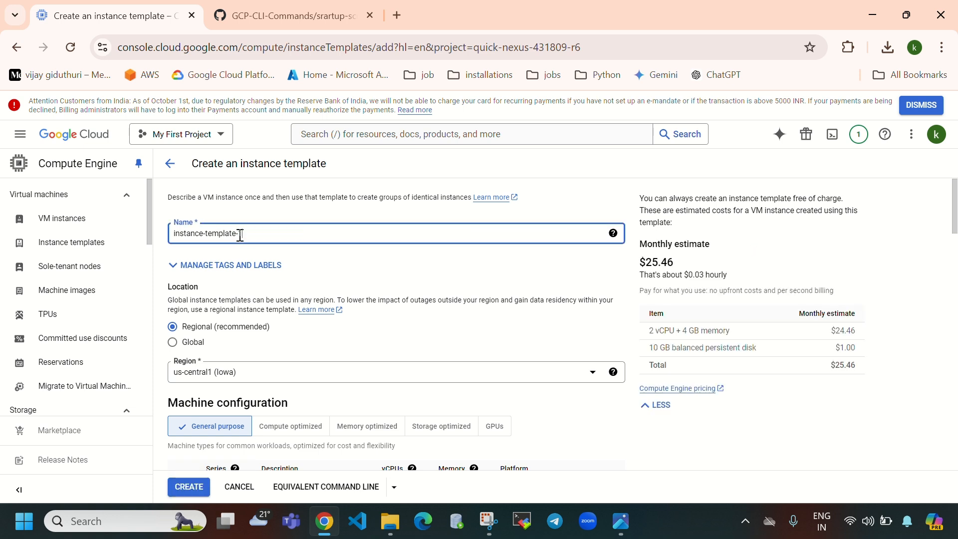
pyautogui.write('1')
# Check the region list and try the Global location, returning to Regional in us-central1 (Iowa)
pyautogui.scroll(-1, 183, 226)
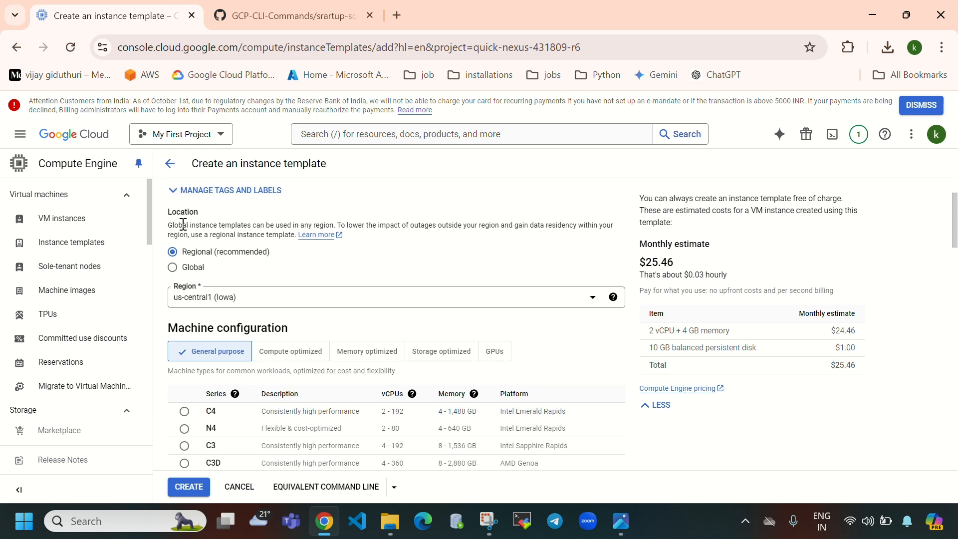
pyautogui.moveTo(170, 212); pyautogui.dragTo(202, 213)
pyautogui.click(301, 308)
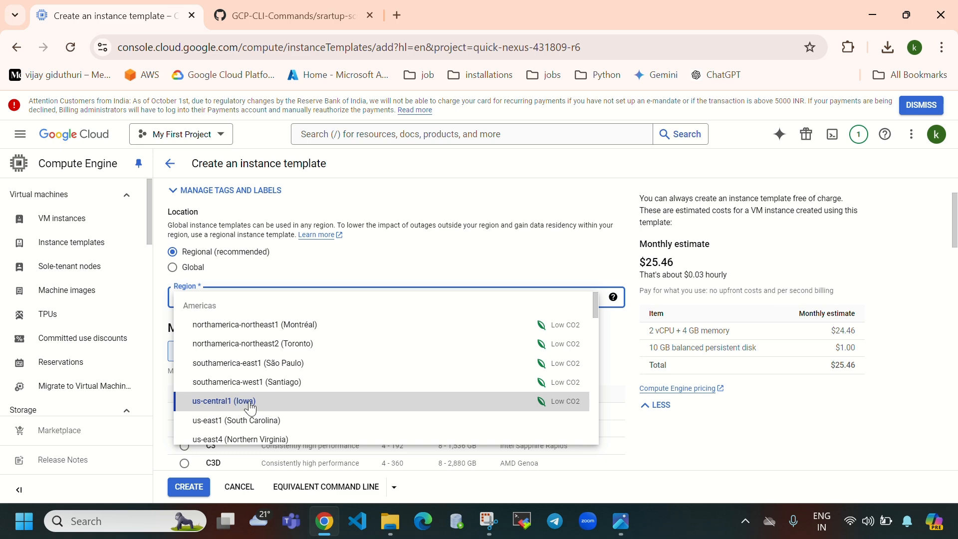
pyautogui.click(394, 200)
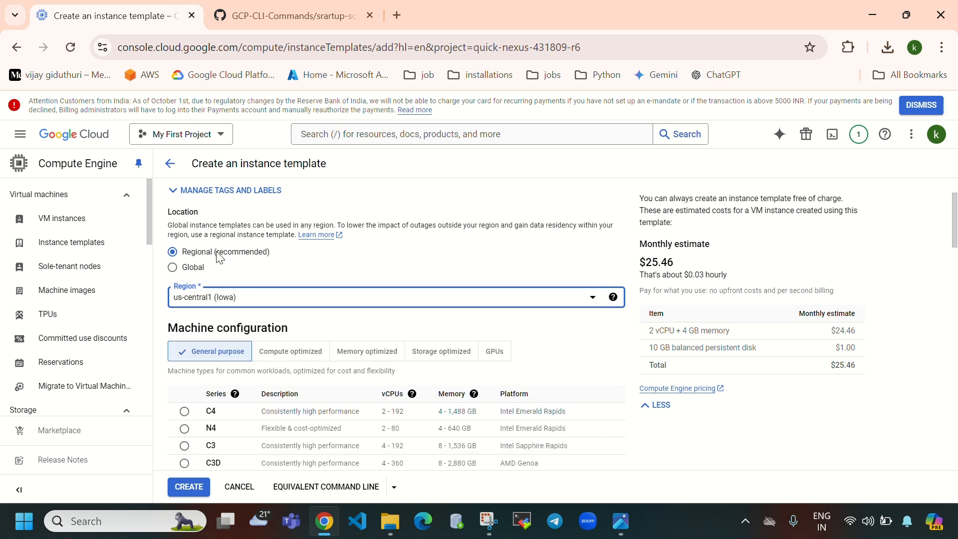
pyautogui.click(173, 268)
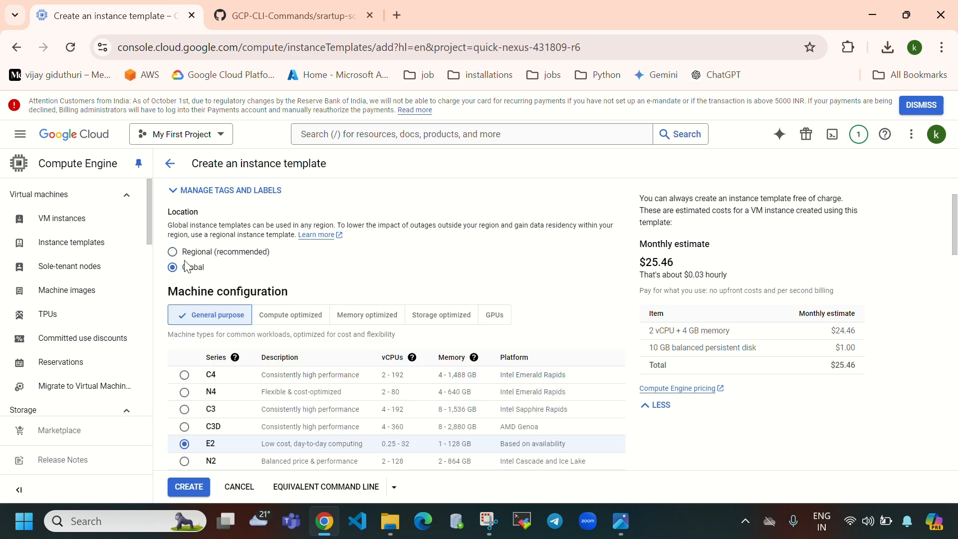
pyautogui.click(173, 253)
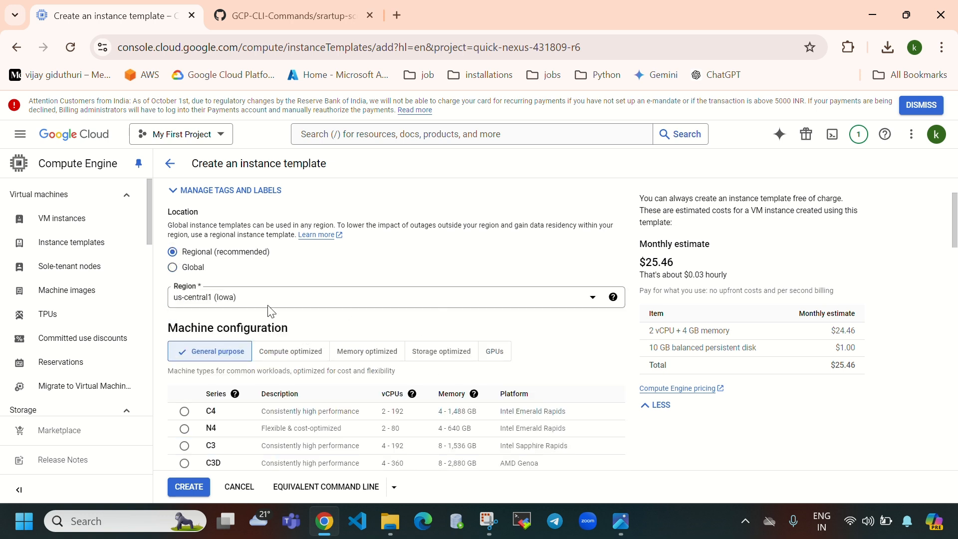
# Review the machine configuration series and the preset shared-core machine types, leaving e2-medium selected
pyautogui.scroll(-2, 344, 335)
pyautogui.moveTo(173, 253); pyautogui.dragTo(291, 255)
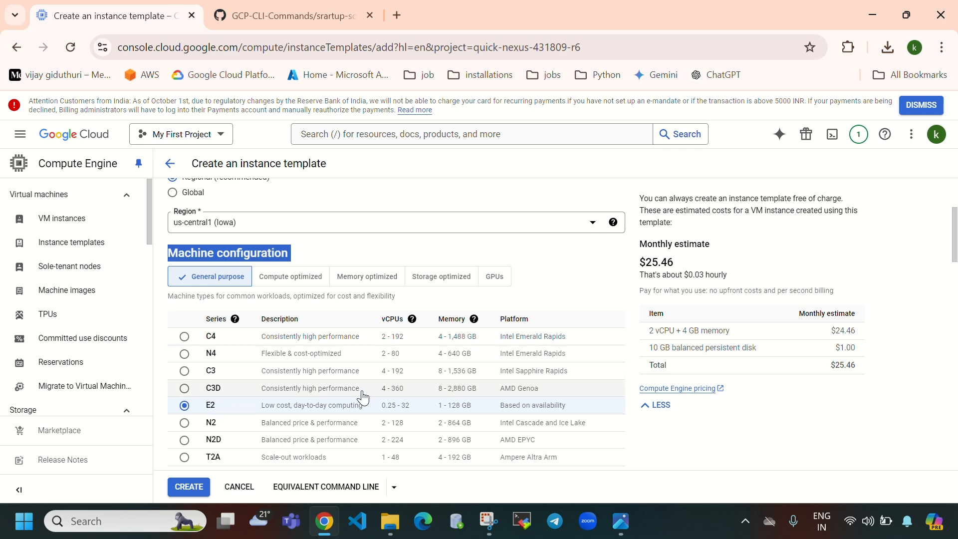
pyautogui.scroll(-3, 395, 357)
pyautogui.scroll(-2, 395, 357)
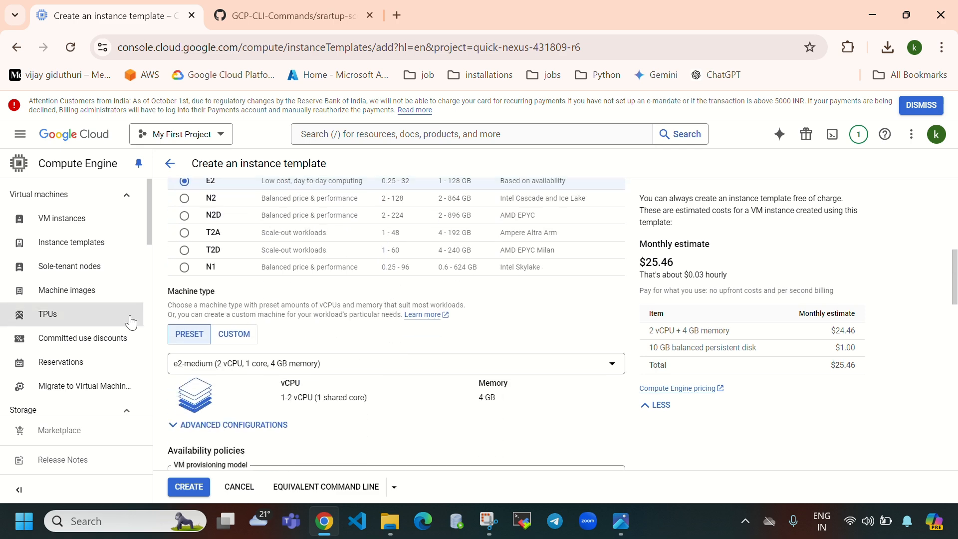
pyautogui.click(429, 370)
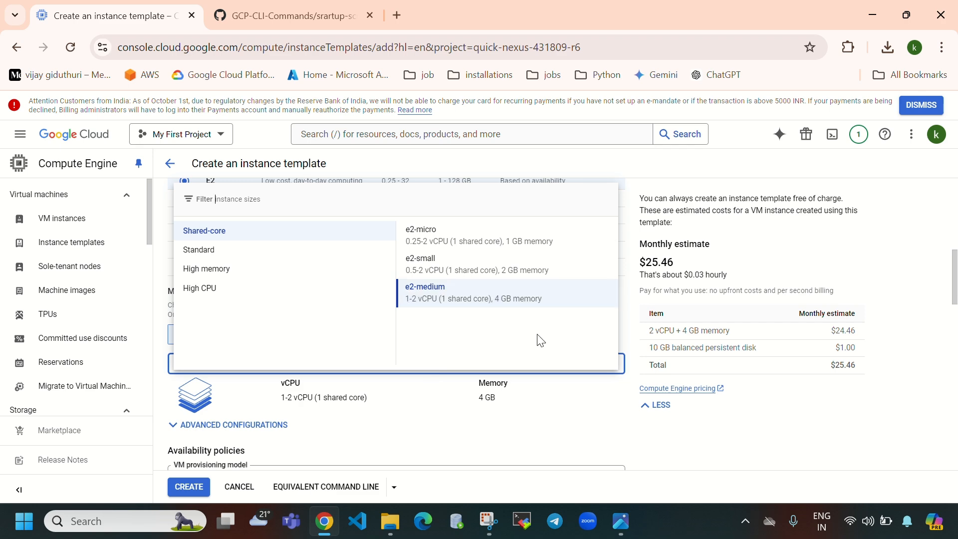
pyautogui.click(571, 417)
# Open the boot disk settings for editing and choose Ubuntu as the operating system
pyautogui.scroll(-10, 364, 345)
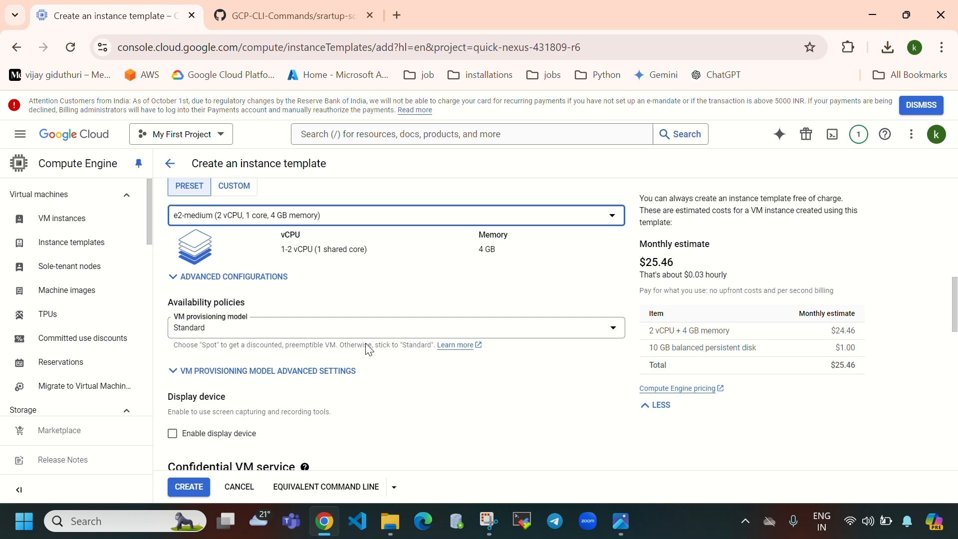
pyautogui.scroll(-3, 367, 342)
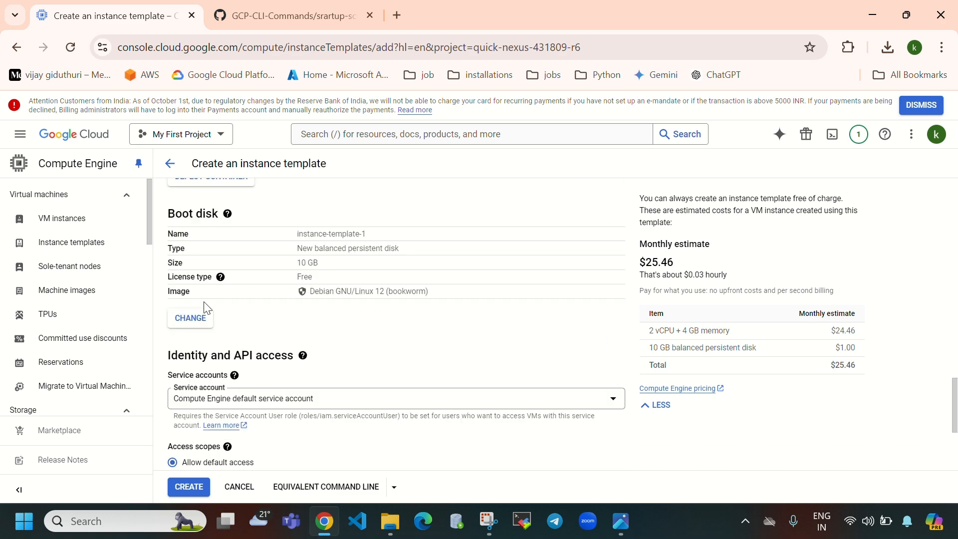
pyautogui.moveTo(169, 214); pyautogui.dragTo(214, 214)
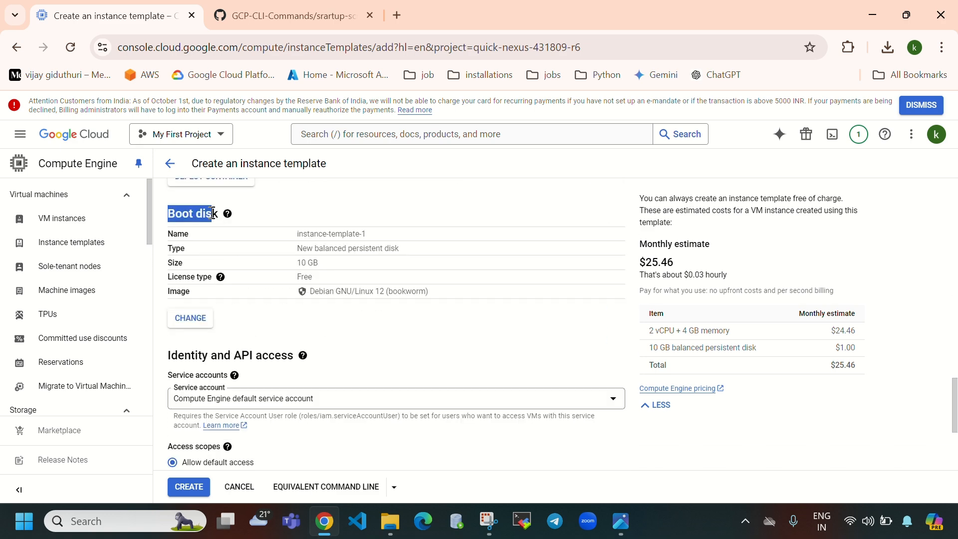
pyautogui.click(184, 321)
pyautogui.click(490, 221)
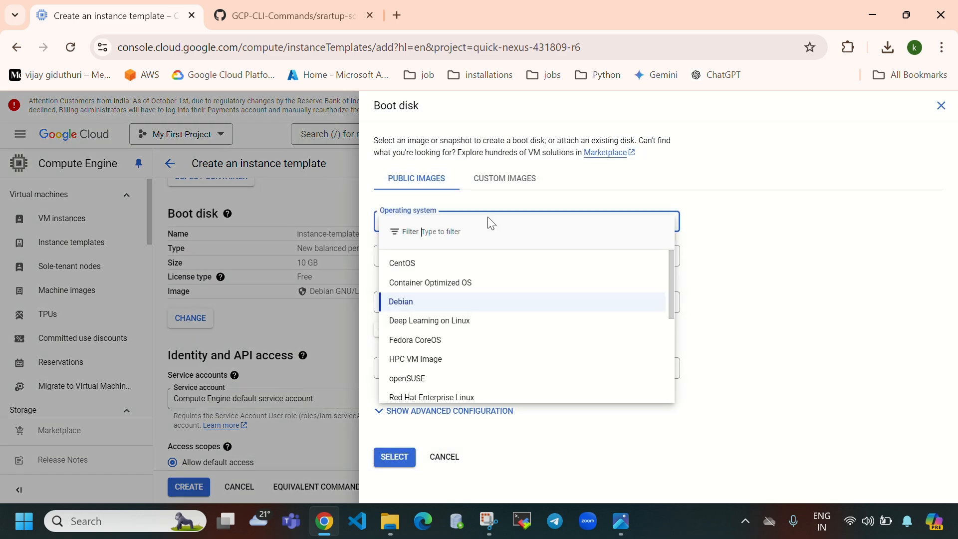
pyautogui.scroll(-3, 491, 334)
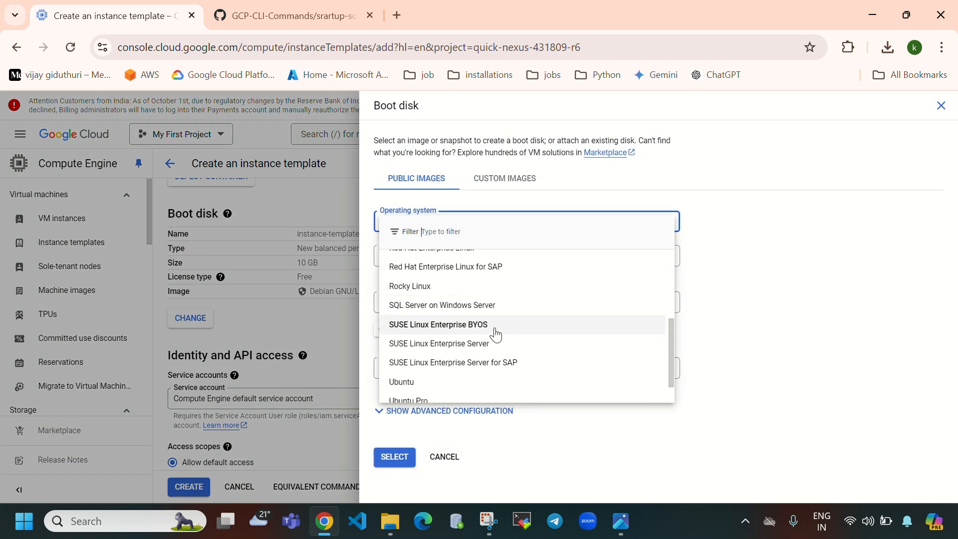
pyautogui.click(473, 382)
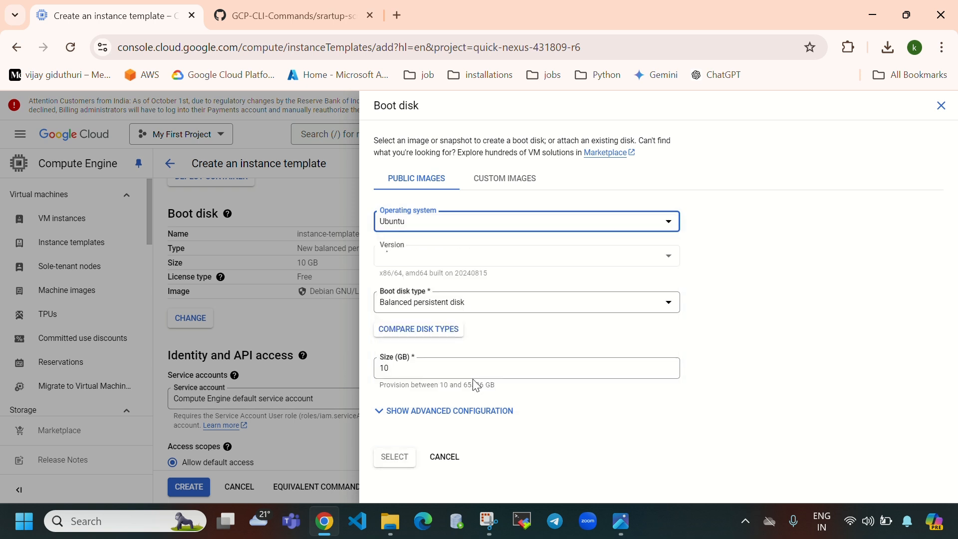
# Try boot disk sizes of 9, 10, 1000 and 15 GB
pyautogui.click(422, 368)
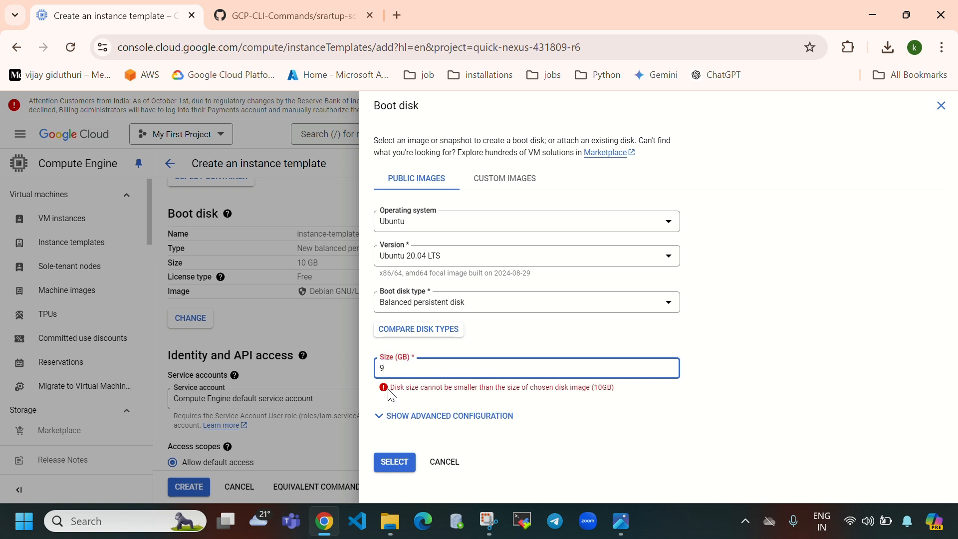
pyautogui.moveTo(392, 387); pyautogui.dragTo(632, 394)
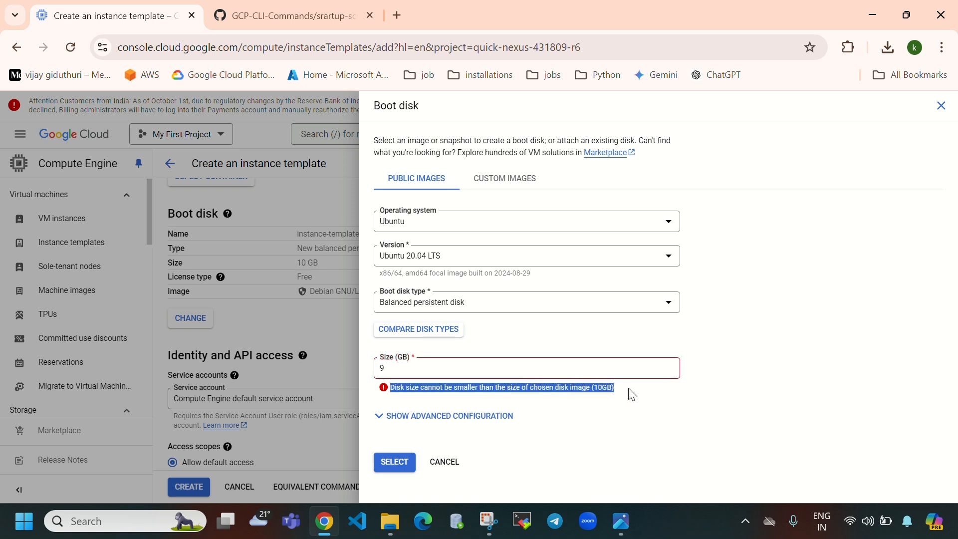
pyautogui.click(666, 402)
pyautogui.click(492, 367)
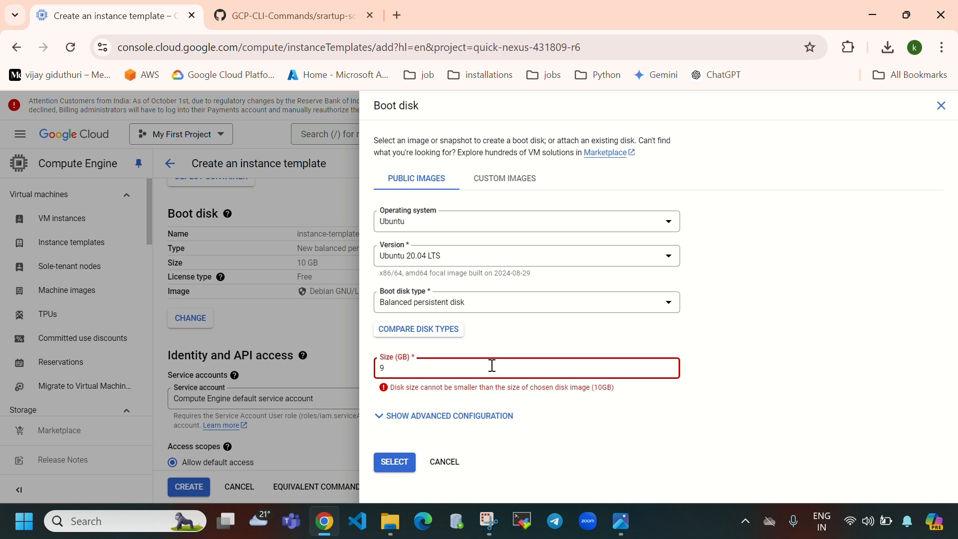
pyautogui.press('BackSpace')
pyautogui.write('10')
pyautogui.press('BackSpace')
pyautogui.press('BackSpace')
pyautogui.write('1000')
pyautogui.press('BackSpace')
pyautogui.press('BackSpace')
pyautogui.press('BackSpace')
pyautogui.press('BackSpace')
pyautogui.write('15')
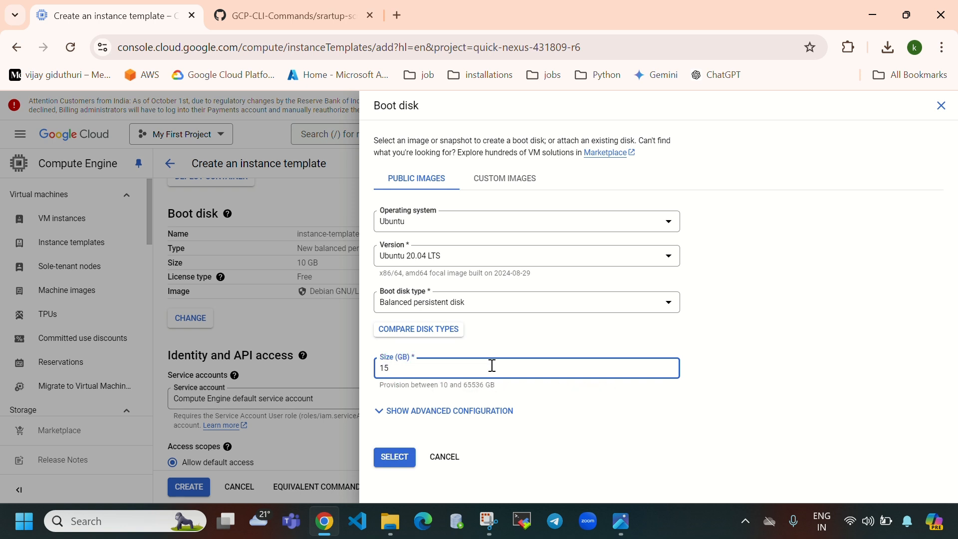
# Set the boot disk size to 10 GB and apply the Ubuntu 20.04 LTS boot disk to the template
pyautogui.press('BackSpace')
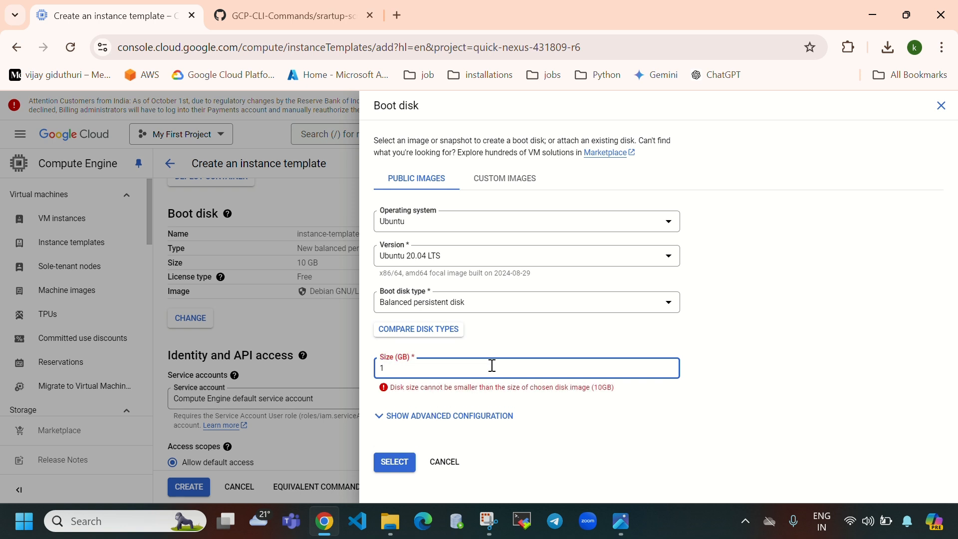
pyautogui.write('0')
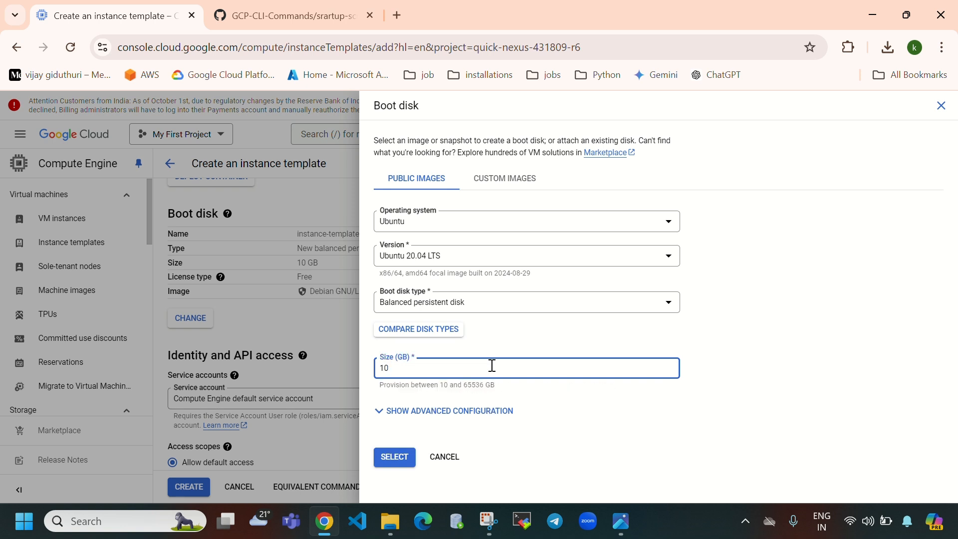
pyautogui.click(395, 457)
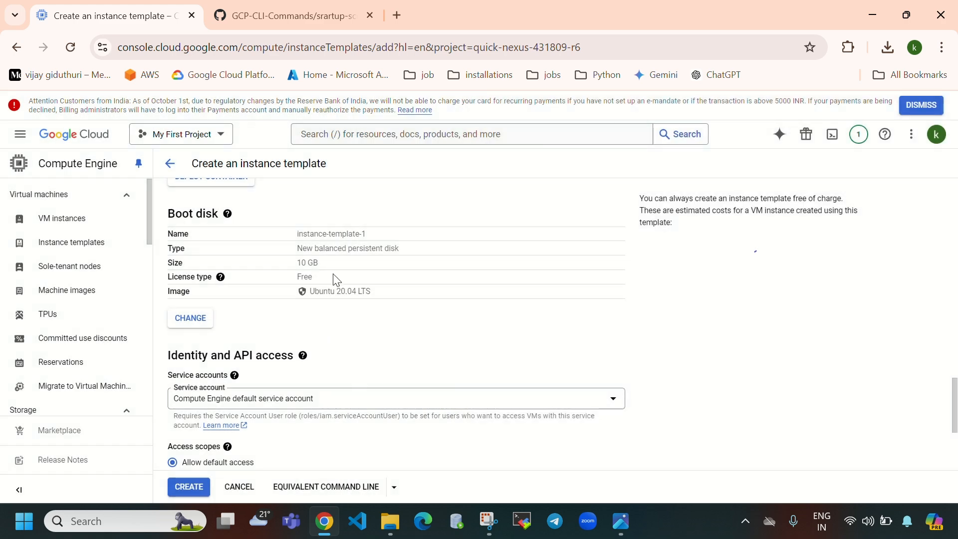
pyautogui.moveTo(310, 296); pyautogui.dragTo(373, 301)
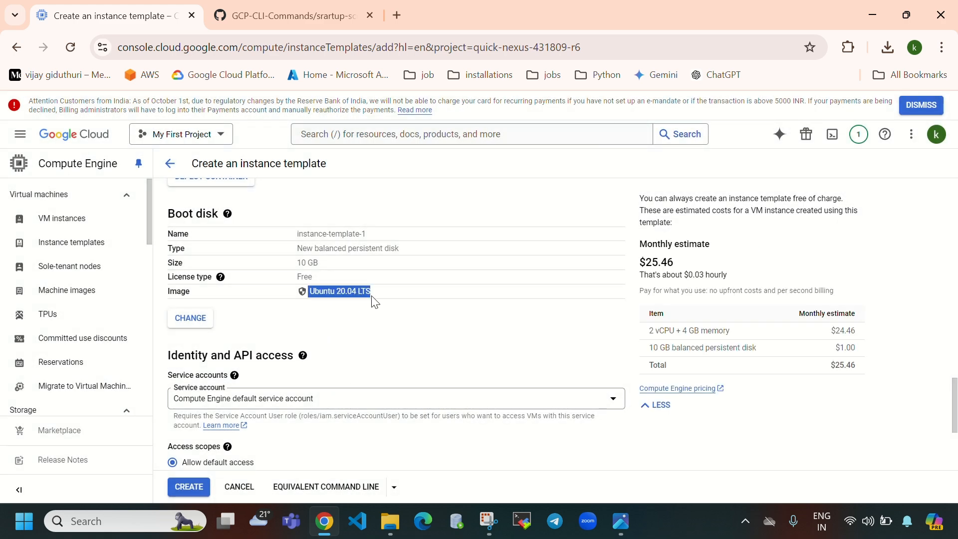
# Allow HTTP traffic in the instance template's firewall settings
pyautogui.click(295, 265)
pyautogui.moveTo(295, 264); pyautogui.dragTo(381, 265)
pyautogui.scroll(-3, 432, 363)
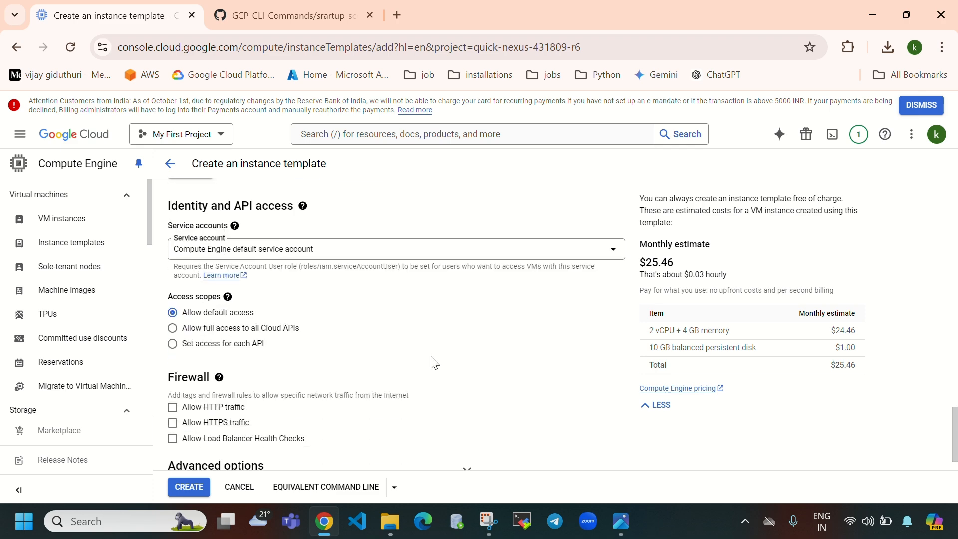
pyautogui.scroll(-1, 370, 336)
pyautogui.doubleClick(173, 330)
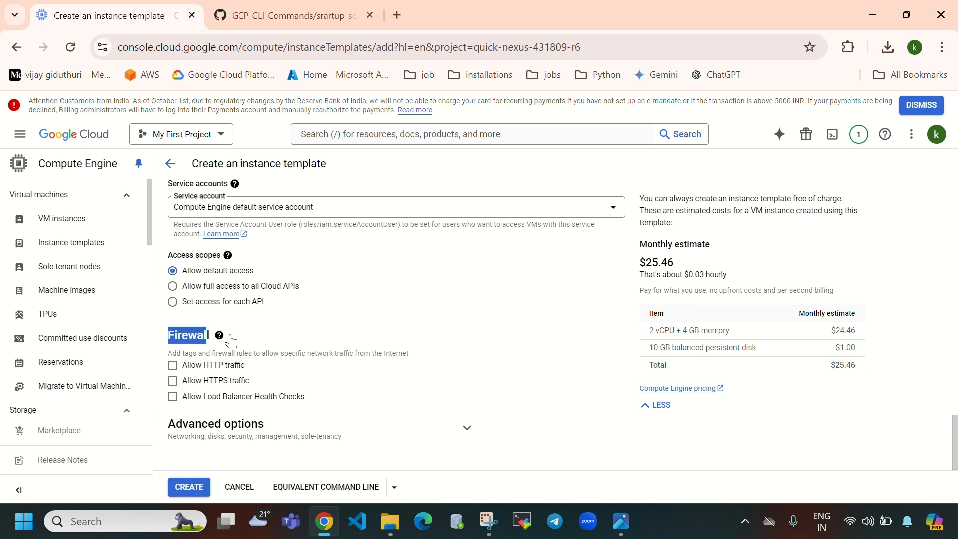
pyautogui.moveTo(219, 335)
pyautogui.click(319, 362)
pyautogui.click(173, 366)
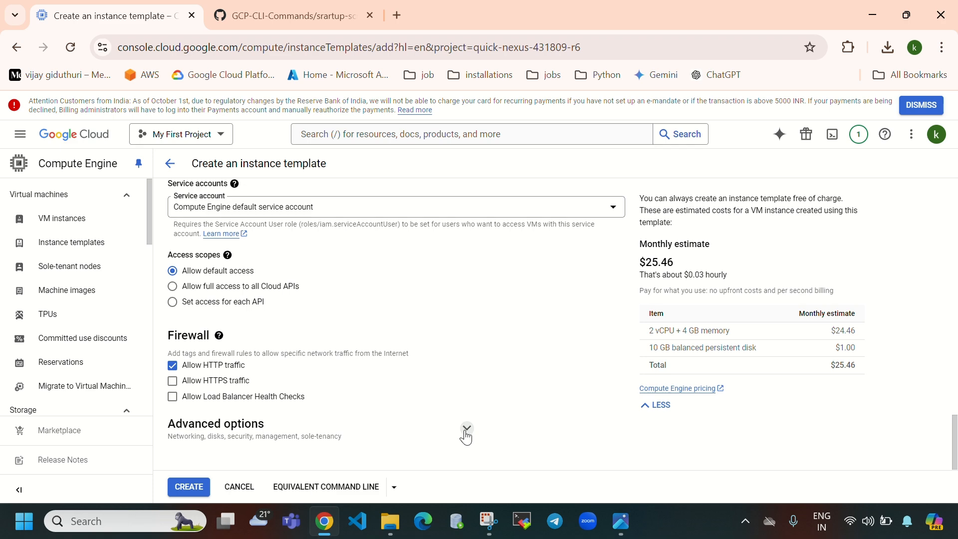
# Expand the advanced networking options and set the default network interface's network to my-vpc
pyautogui.click(467, 430)
pyautogui.scroll(-3, 376, 336)
pyautogui.click(466, 304)
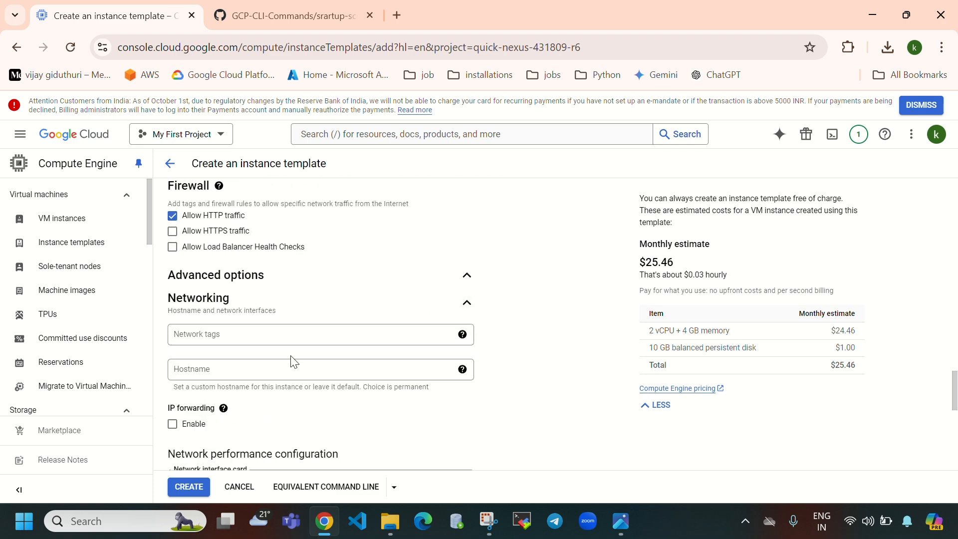
pyautogui.scroll(-6, 345, 343)
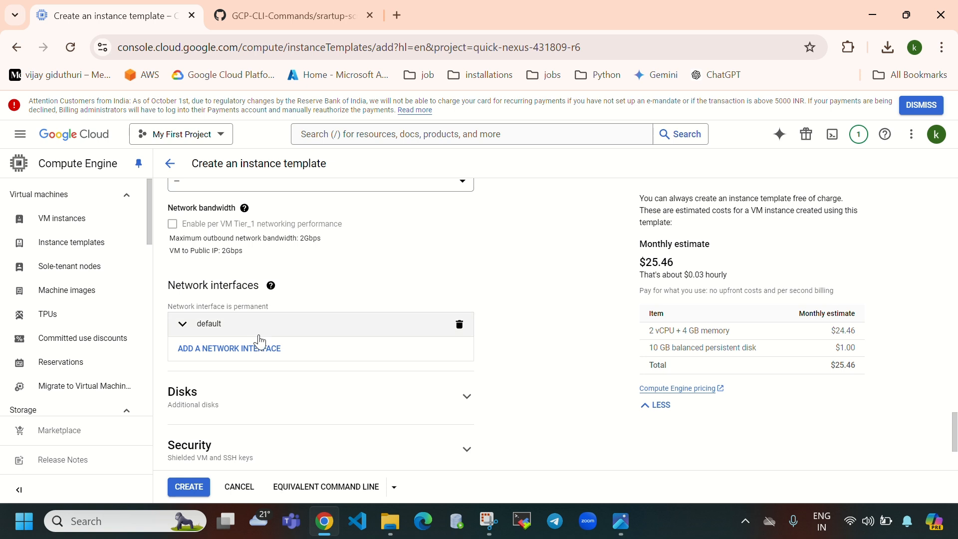
pyautogui.click(259, 325)
pyautogui.click(255, 371)
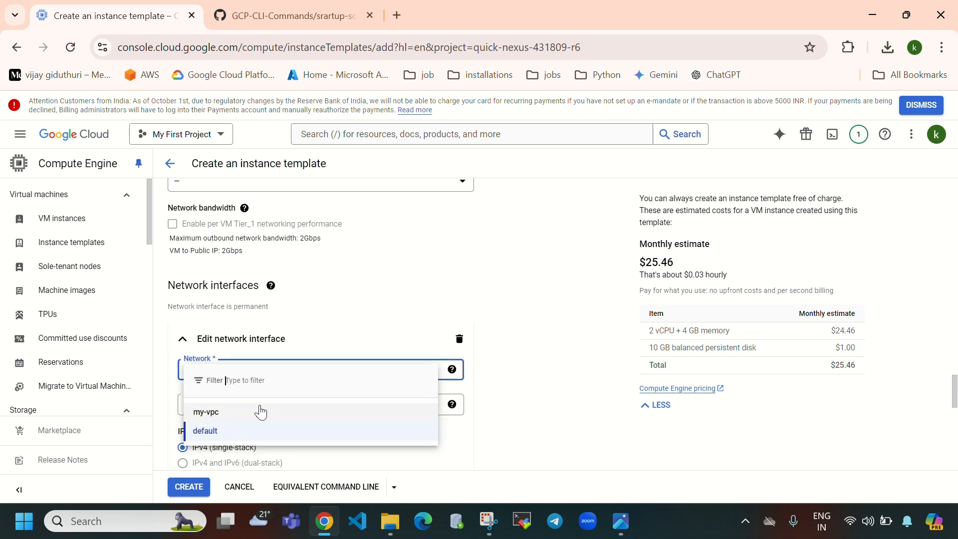
pyautogui.click(222, 415)
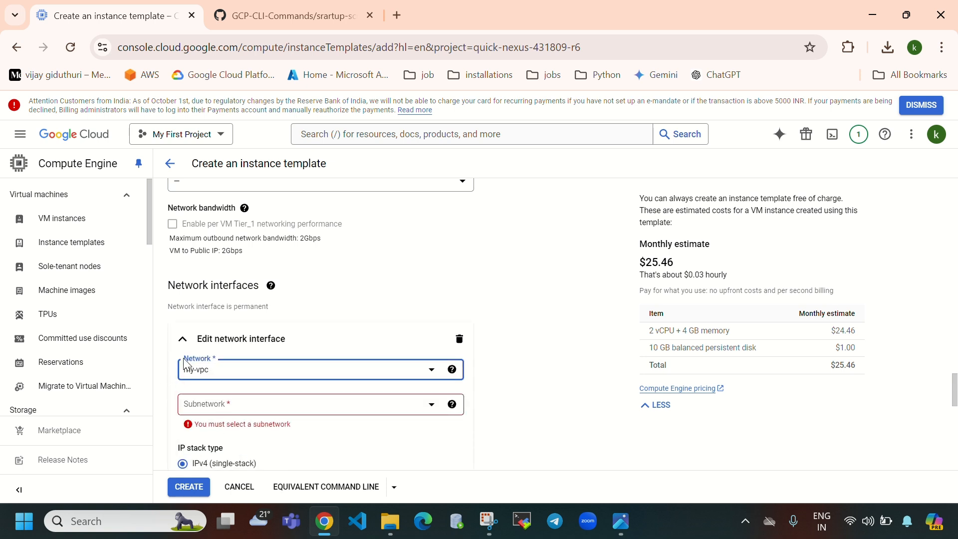
# Open VPC Network in a new browser tab and examine the subnets and regions of my-vpc
pyautogui.click(20, 134)
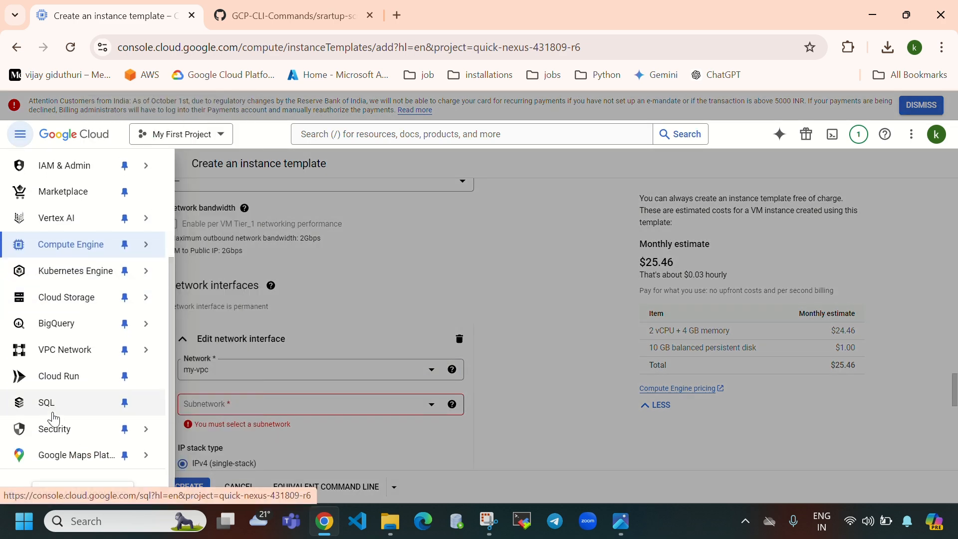
pyautogui.scroll(3, 57, 405)
pyautogui.scroll(-2, 57, 423)
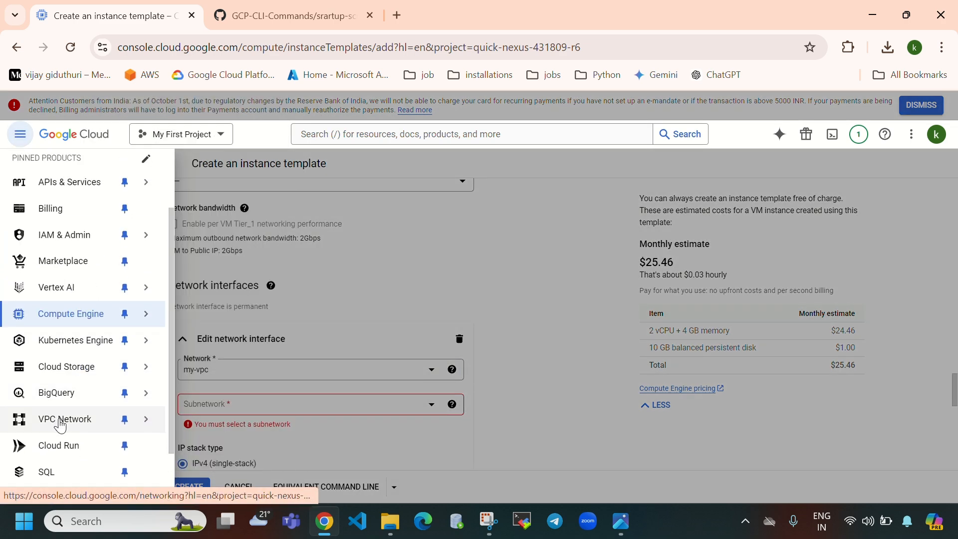
pyautogui.rightClick(60, 426)
pyautogui.click(110, 268)
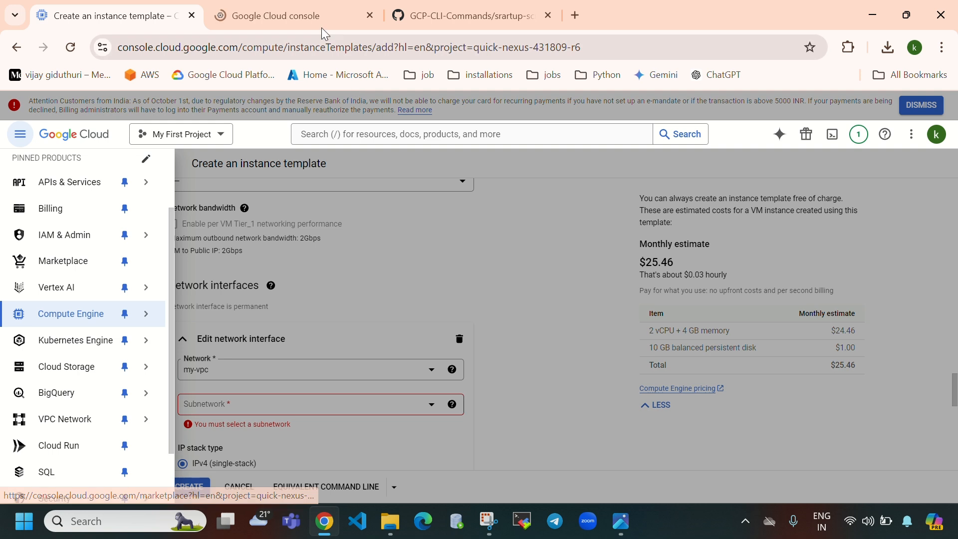
pyautogui.click(299, 15)
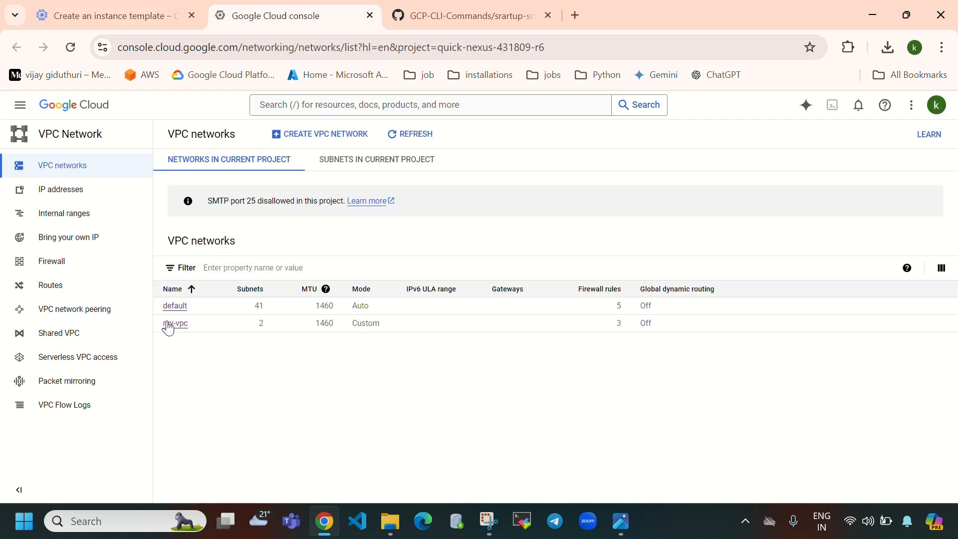
pyautogui.click(176, 324)
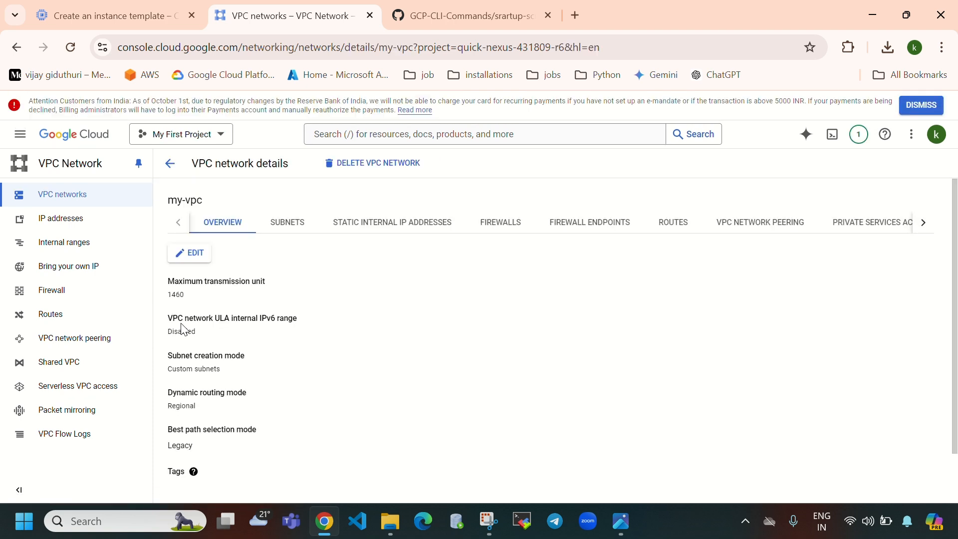
pyautogui.click(281, 230)
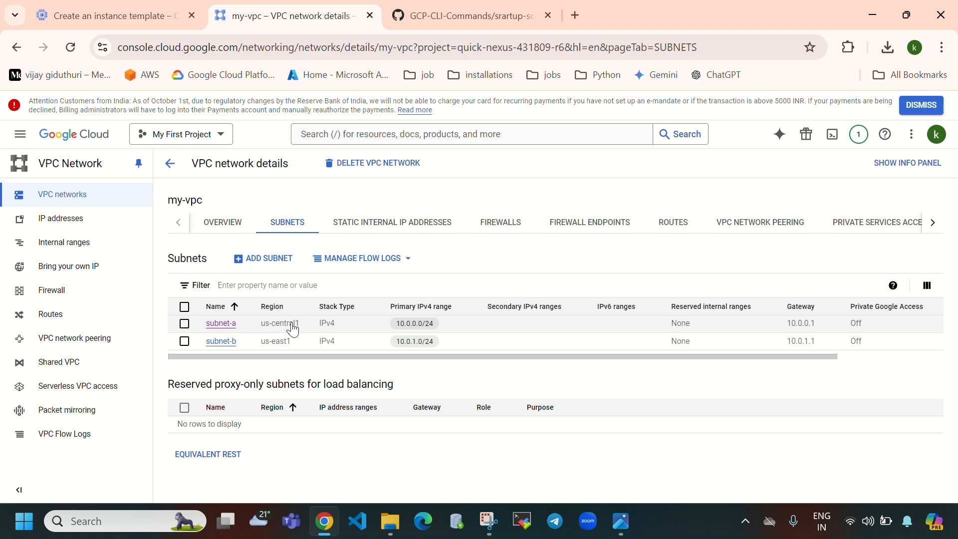
# Check the template's region against the VPC subnets and set the interface's subnetwork to subnet-a (us-central1)
pyautogui.click(85, 19)
pyautogui.scroll(15, 379, 368)
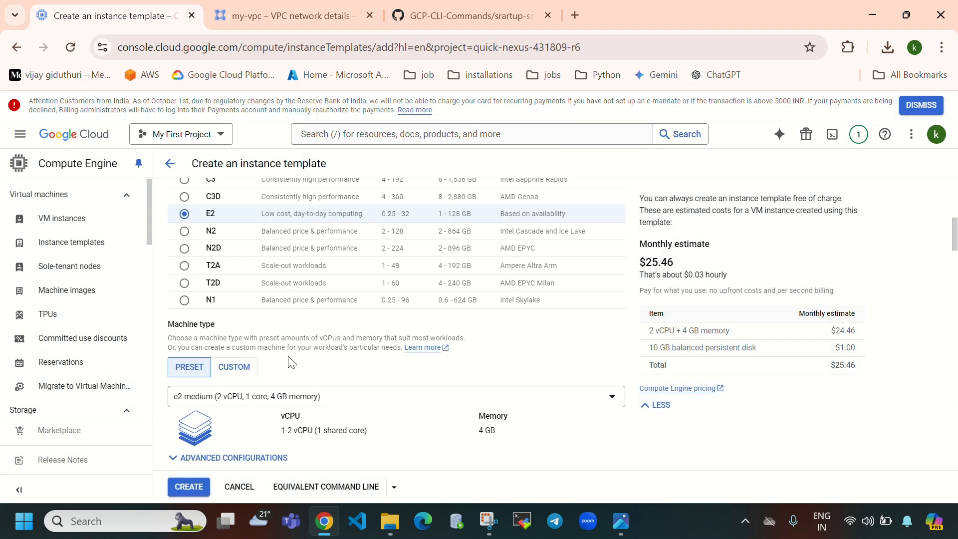
pyautogui.scroll(5, 287, 367)
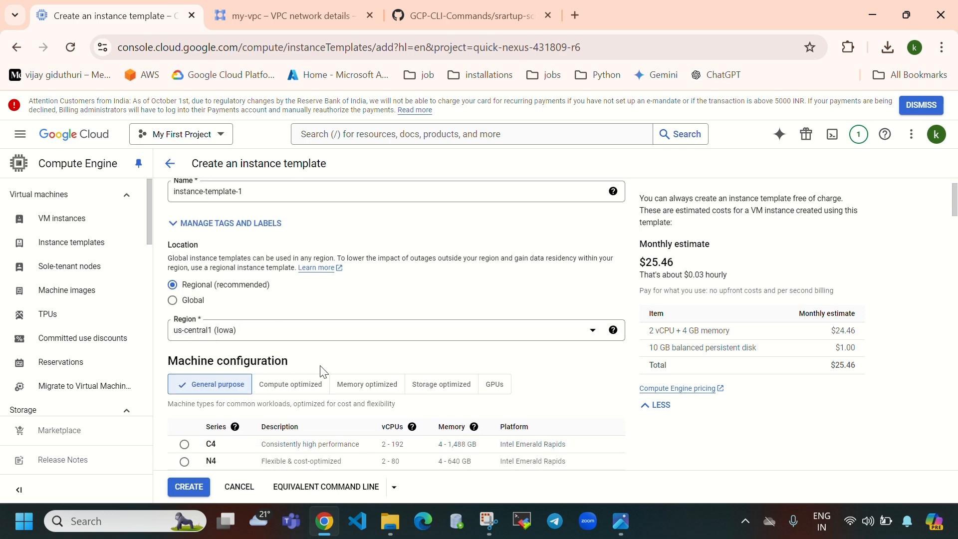
pyautogui.scroll(-20, 322, 372)
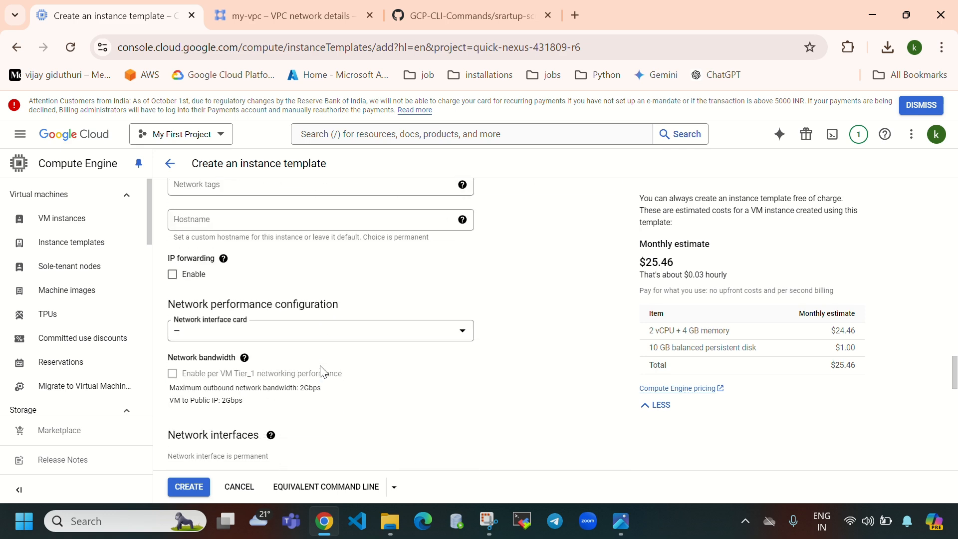
pyautogui.scroll(-3, 322, 372)
pyautogui.click(298, 403)
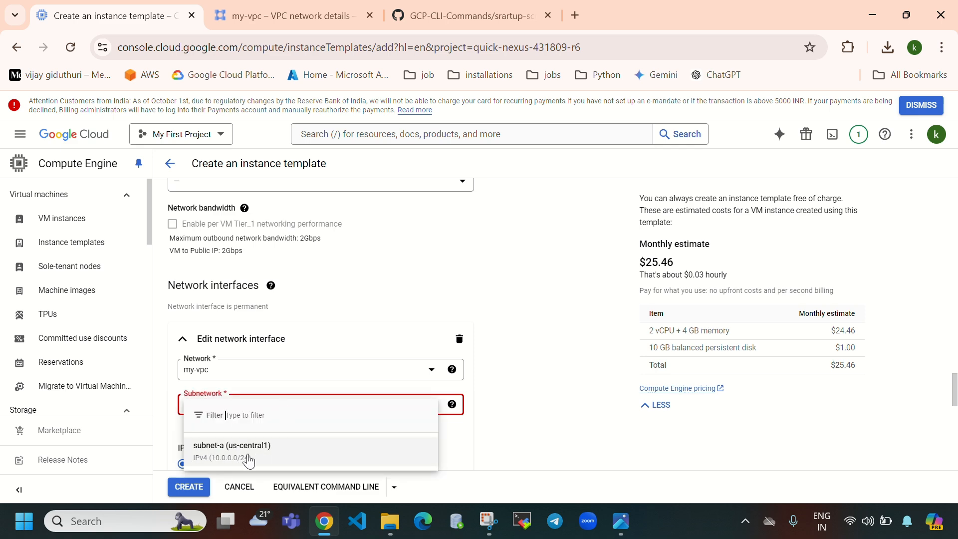
pyautogui.click(248, 460)
pyautogui.click(287, 18)
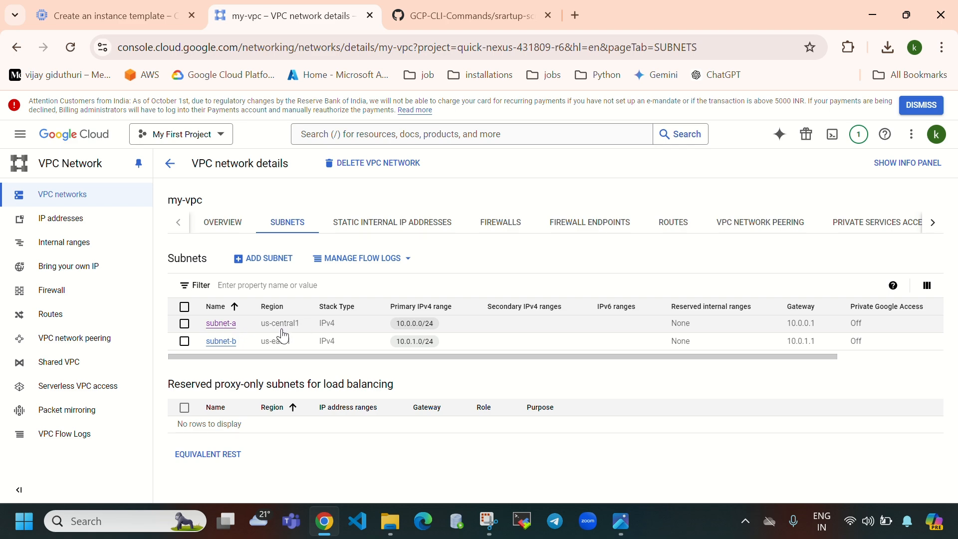
pyautogui.click(112, 16)
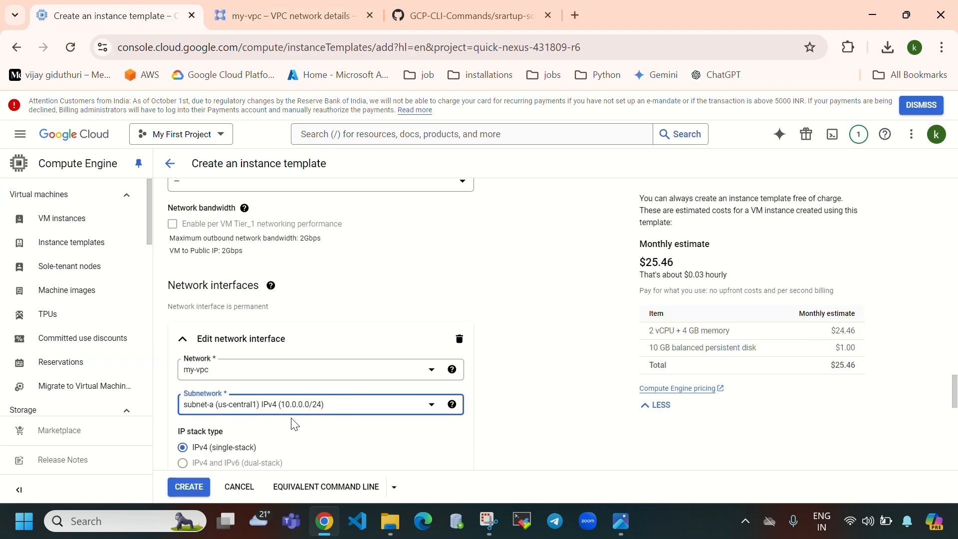
# Expand the template's Management options and open the empty startup script for editing
pyautogui.scroll(-3, 322, 404)
pyautogui.scroll(-7, 383, 362)
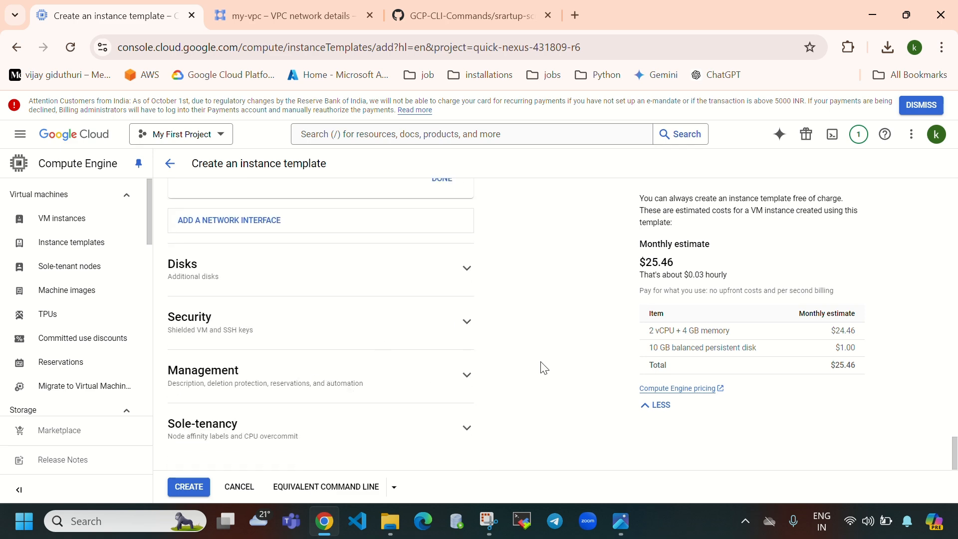
pyautogui.click(468, 377)
pyautogui.scroll(-5, 418, 338)
pyautogui.click(289, 296)
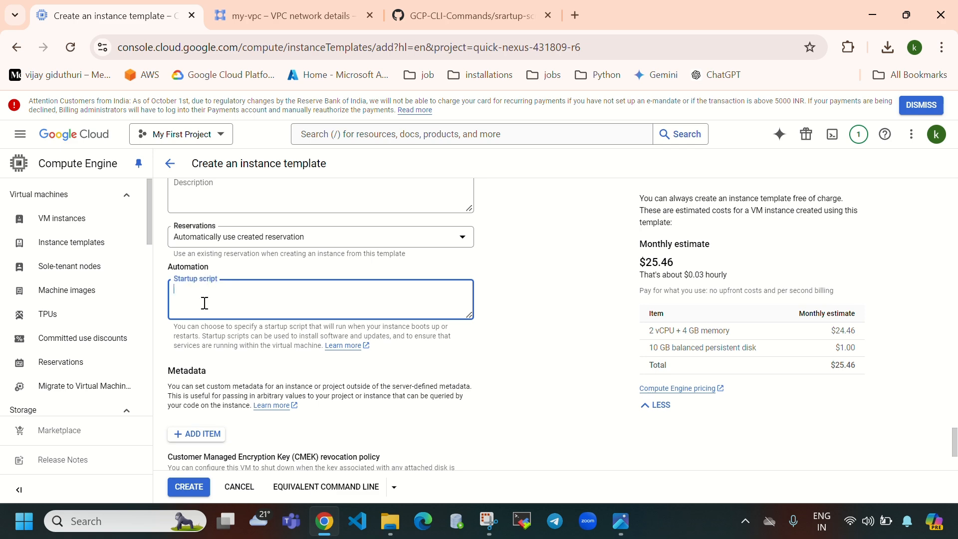
# Open a new browser tab and place it ahead of the GitHub startup script tab
pyautogui.click(904, 17)
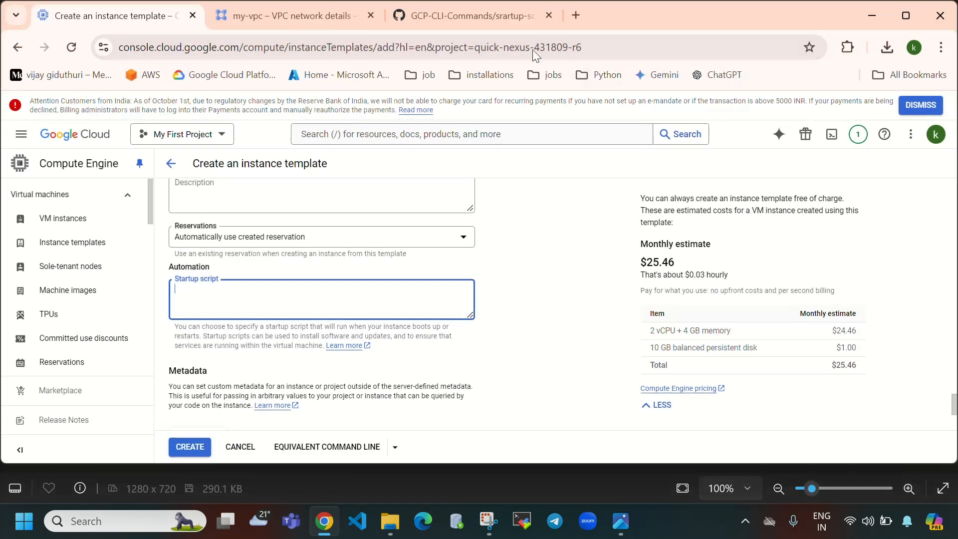
pyautogui.click(581, 15)
pyautogui.click(912, 12)
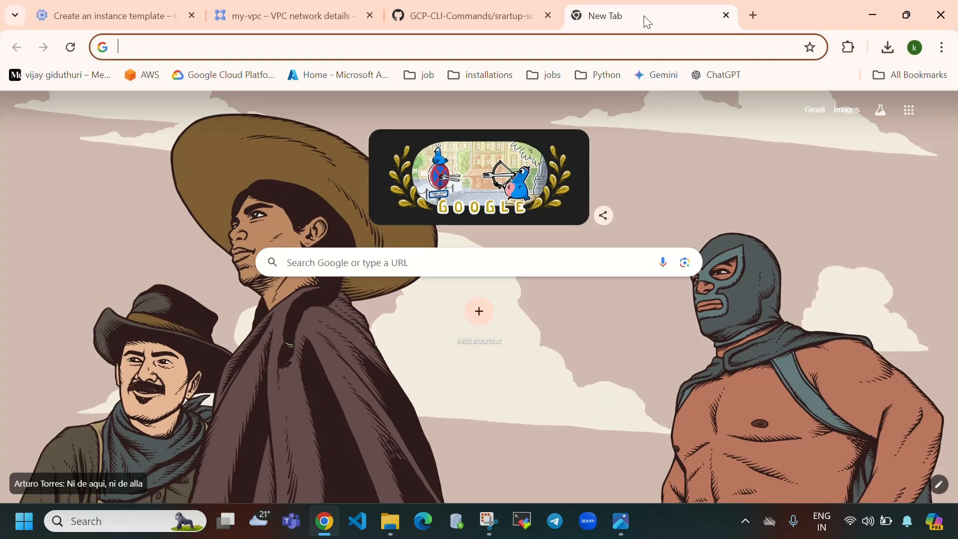
pyautogui.moveTo(647, 22); pyautogui.dragTo(501, 31)
# Copy the whole srartup-script file from the GCP-CLI-Commands repository on GitHub into the template's startup script
pyautogui.click(615, 10)
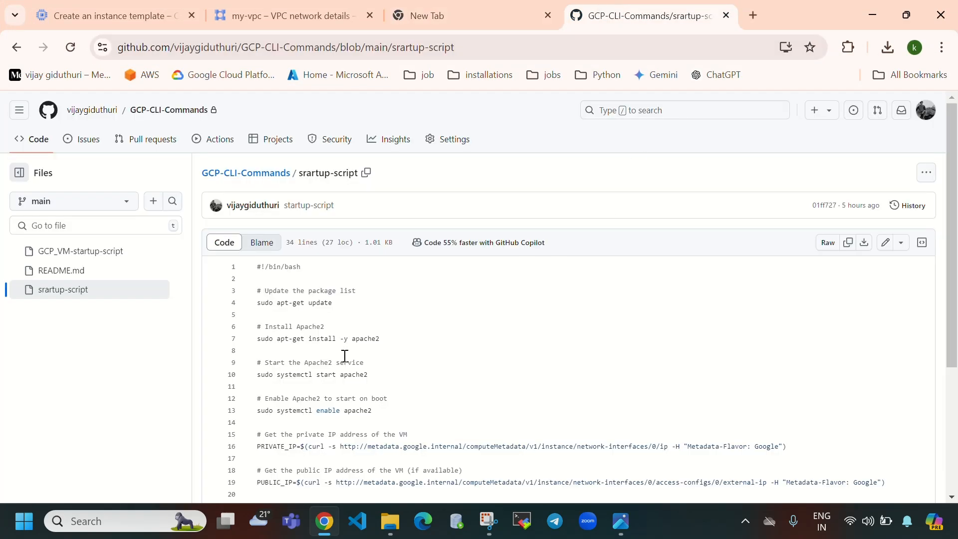
pyautogui.scroll(-2, 324, 354)
pyautogui.moveTo(253, 197); pyautogui.dragTo(443, 535)
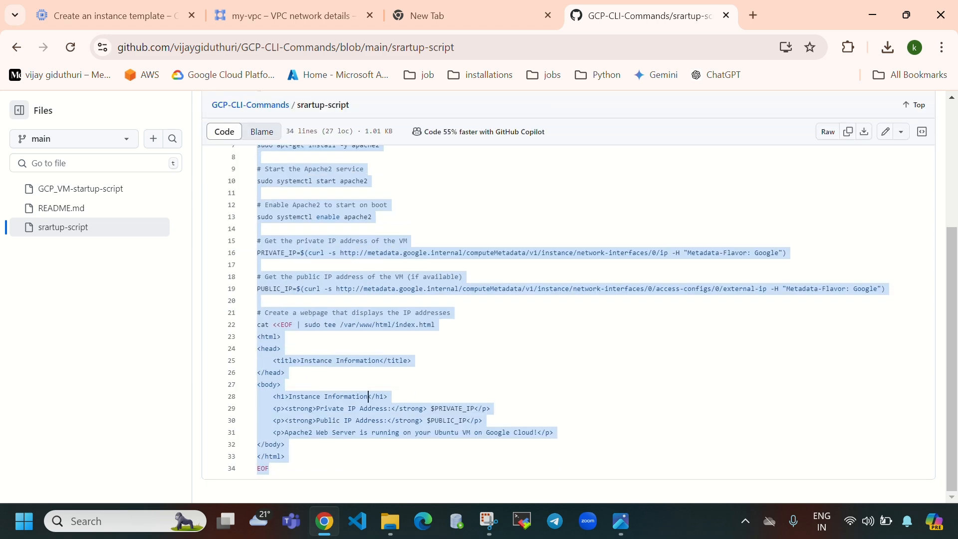
pyautogui.scroll(4, 331, 257)
pyautogui.click(158, 10)
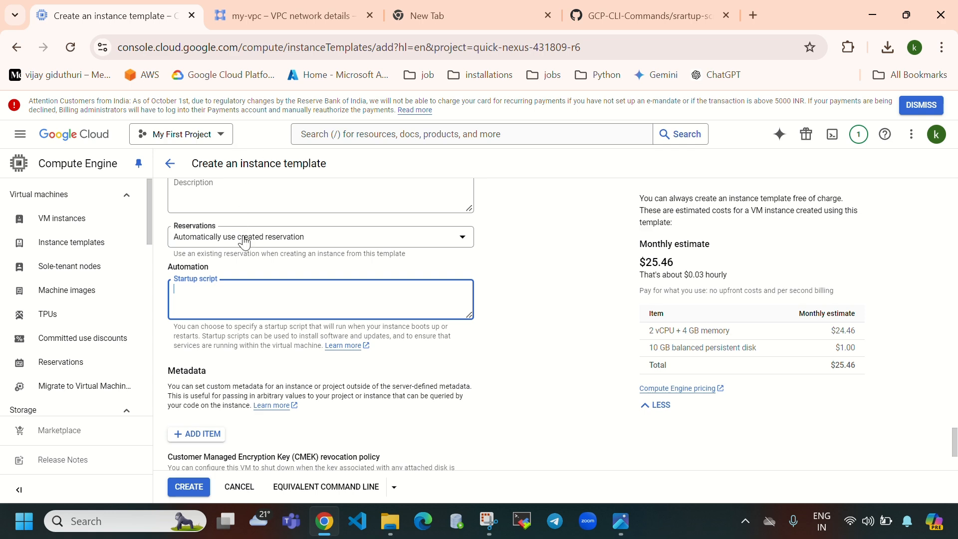
pyautogui.hotkey('ctrl', 'v')
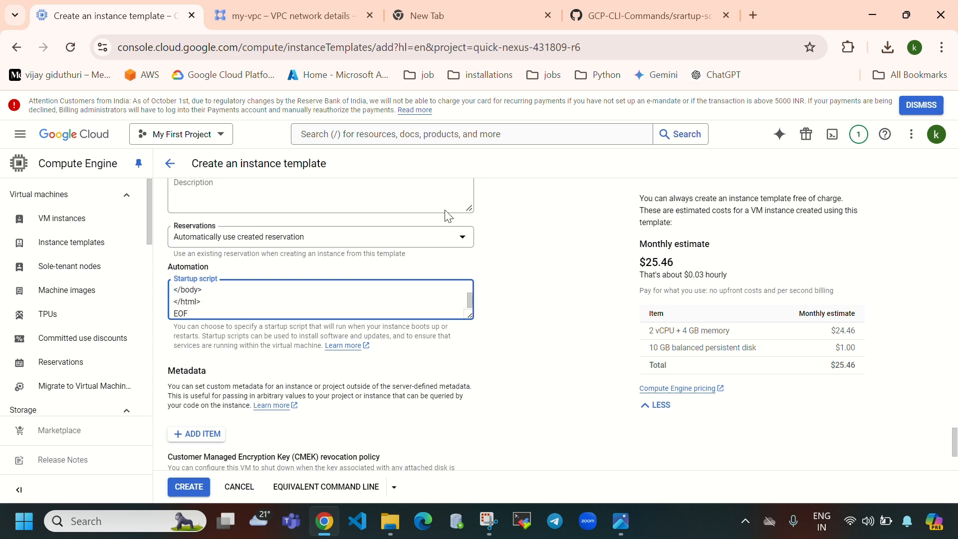
# Return to the GitHub script and review its package update and Apache2 install, start and enable commands
pyautogui.click(659, 17)
pyautogui.scroll(-3, 618, 269)
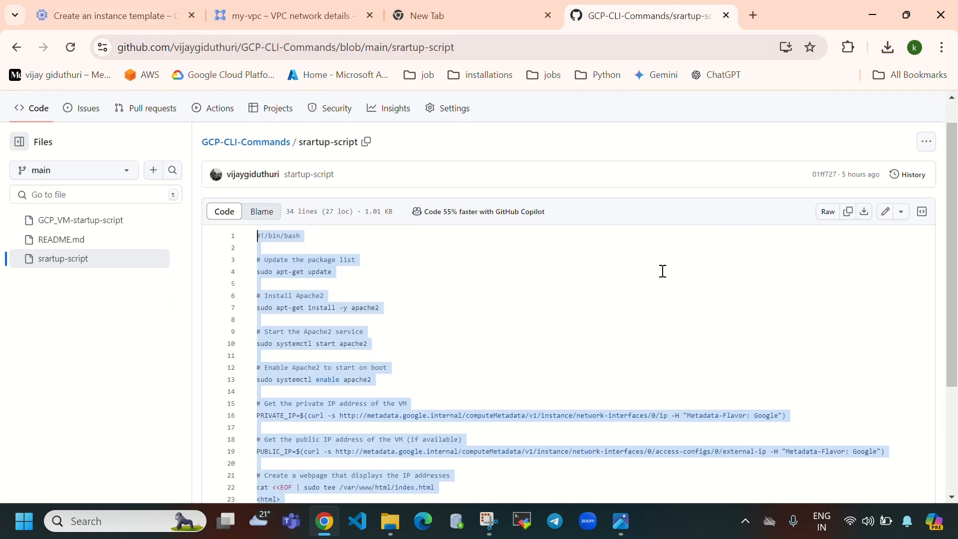
pyautogui.click(639, 255)
pyautogui.scroll(2, 639, 255)
pyautogui.moveTo(255, 230); pyautogui.dragTo(367, 230)
pyautogui.click(402, 272)
pyautogui.moveTo(401, 270); pyautogui.dragTo(255, 269)
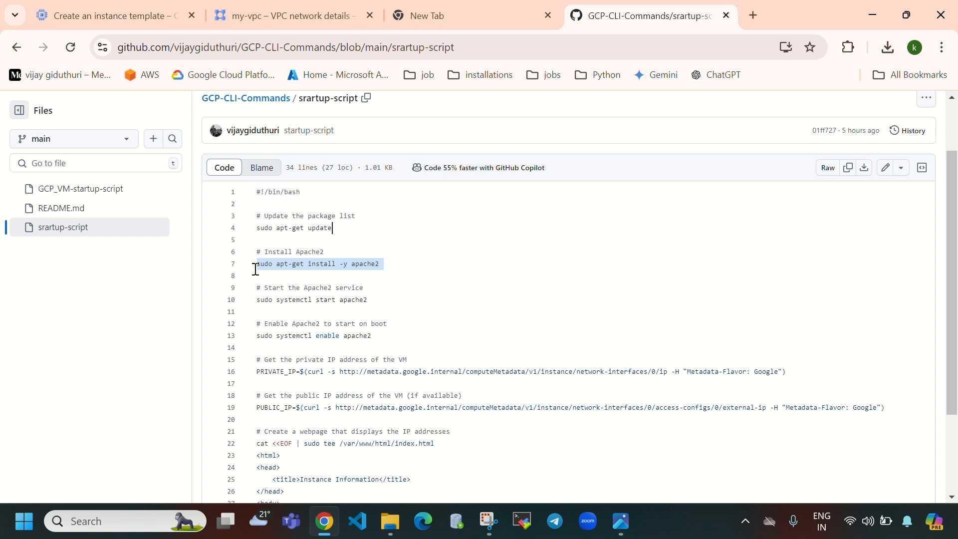
pyautogui.moveTo(374, 302); pyautogui.dragTo(260, 301)
pyautogui.moveTo(376, 339); pyautogui.dragTo(257, 343)
pyautogui.scroll(-2, 371, 332)
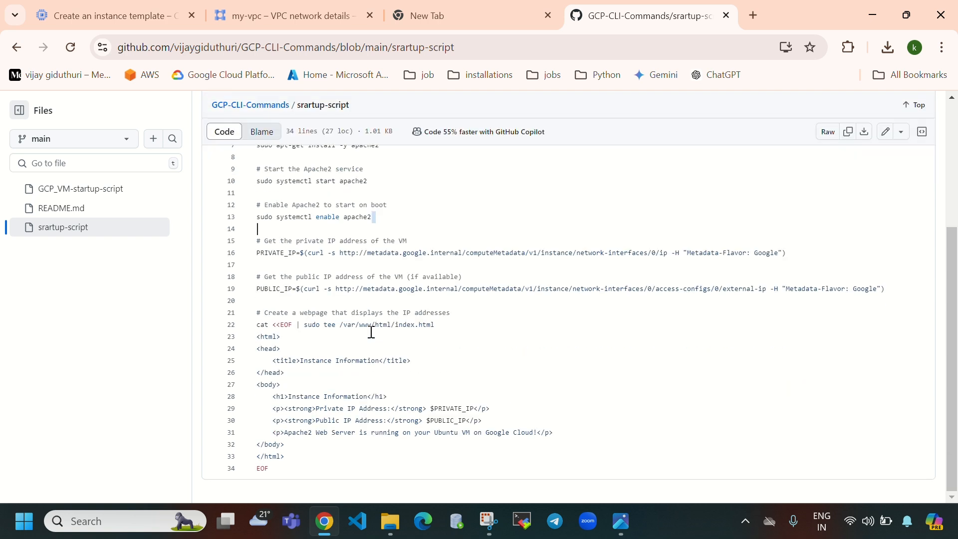
# Review the script's private and public IP variables and the index.html webpage content it generates
pyautogui.moveTo(258, 253); pyautogui.dragTo(301, 253)
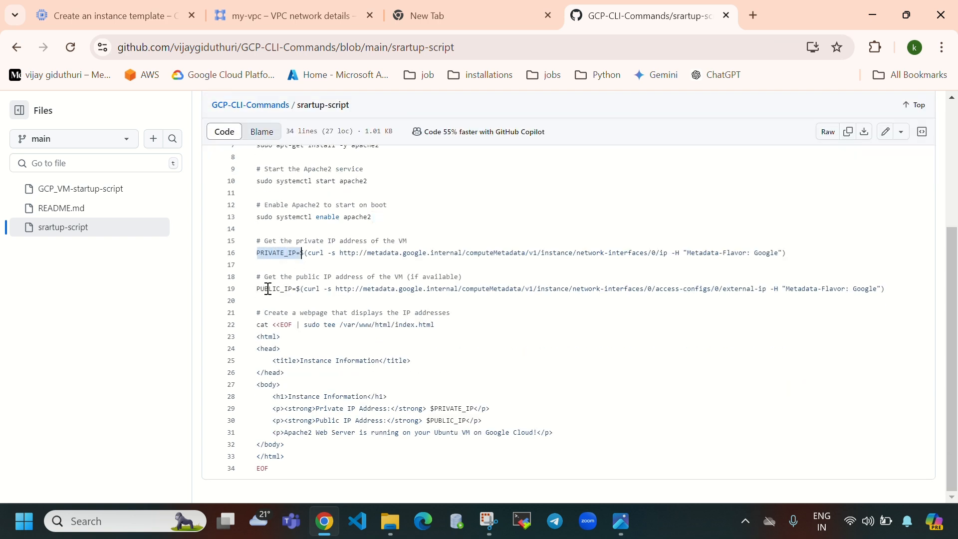
pyautogui.moveTo(259, 293); pyautogui.dragTo(306, 296)
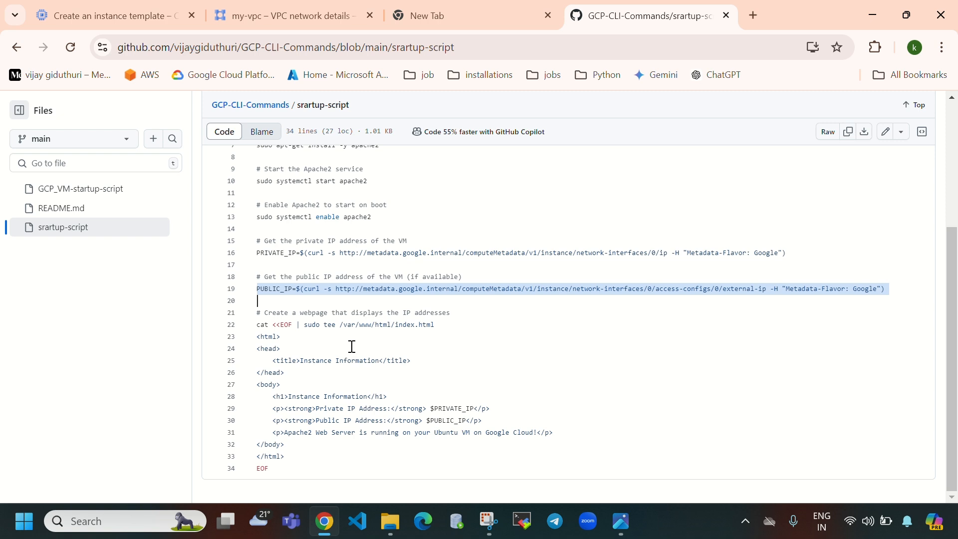
pyautogui.moveTo(341, 324); pyautogui.dragTo(432, 326)
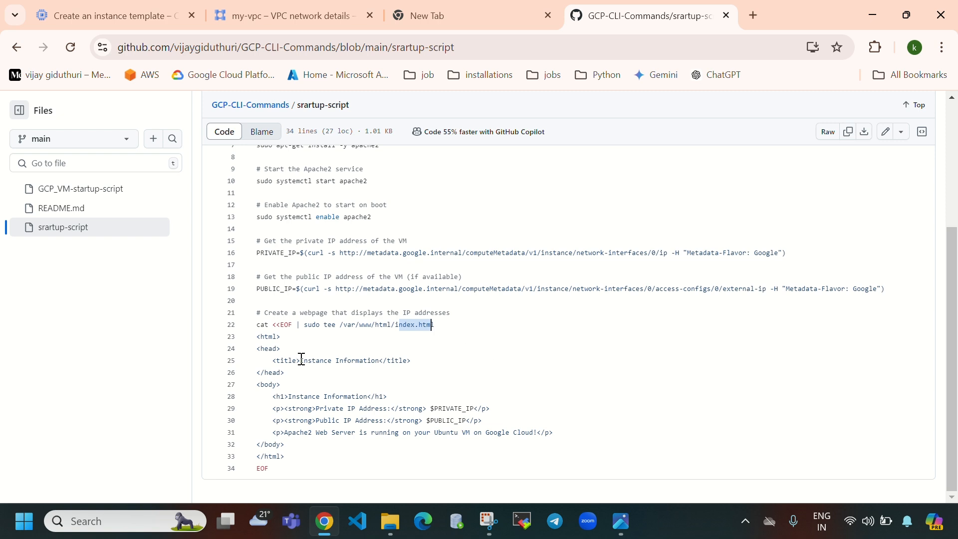
pyautogui.moveTo(302, 360); pyautogui.dragTo(375, 364)
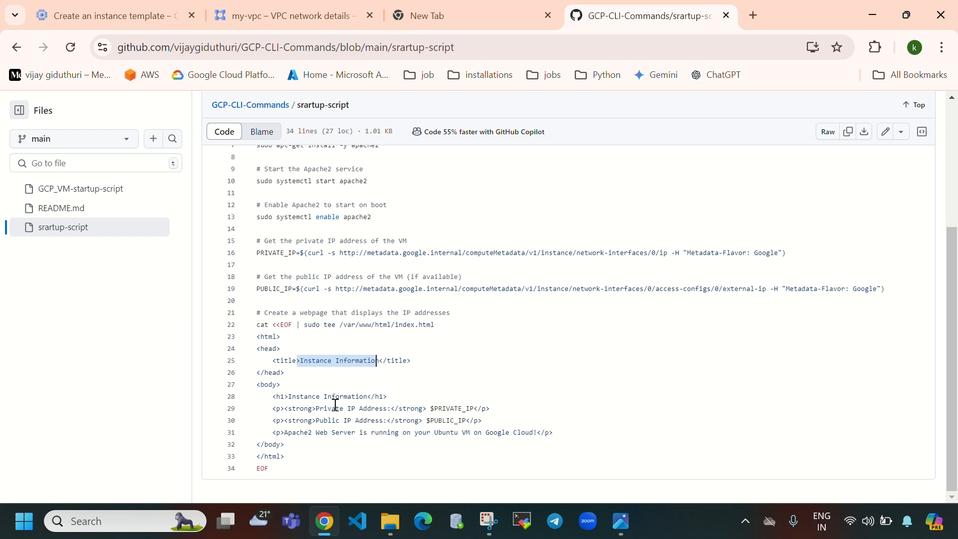
pyautogui.moveTo(325, 408); pyautogui.dragTo(388, 408)
pyautogui.moveTo(504, 431); pyautogui.dragTo(415, 418)
pyautogui.click(380, 447)
pyautogui.moveTo(284, 432); pyautogui.dragTo(537, 433)
pyautogui.click(597, 371)
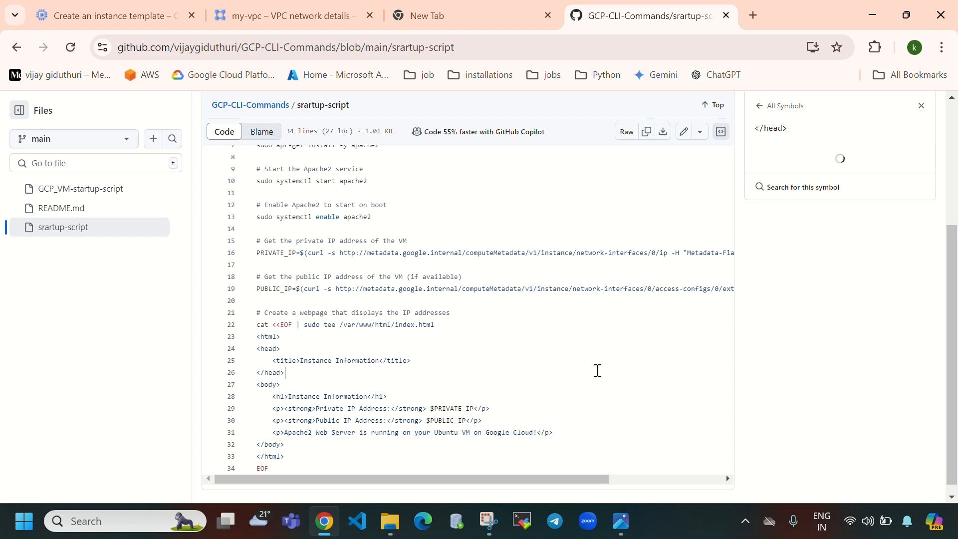
# Return to the instance template form, check the pasted startup script, and create the template
pyautogui.click(121, 21)
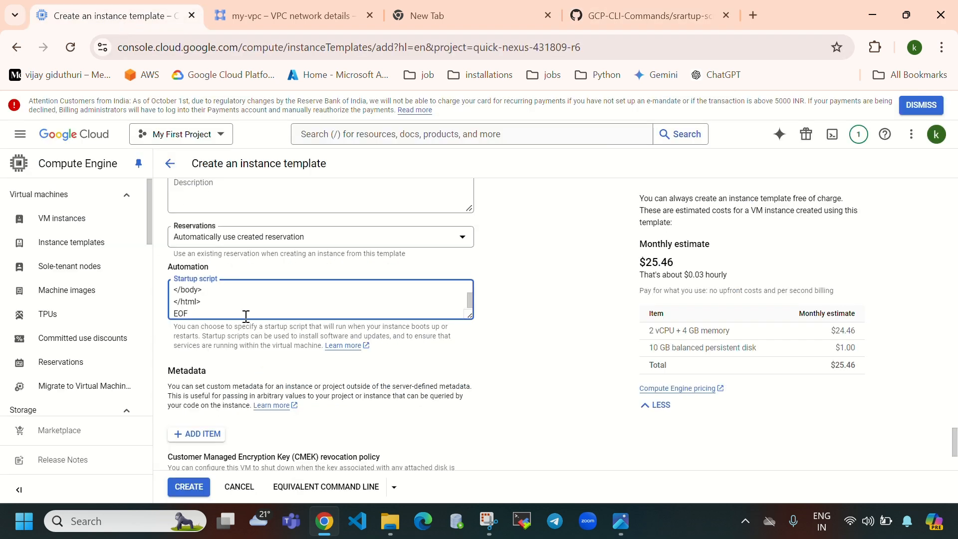
pyautogui.scroll(3, 259, 307)
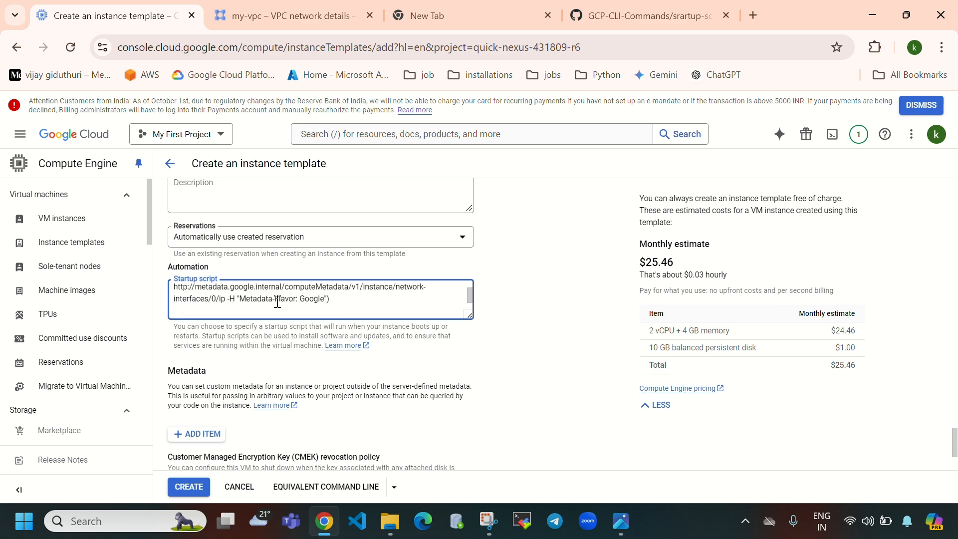
pyautogui.scroll(-2, 313, 341)
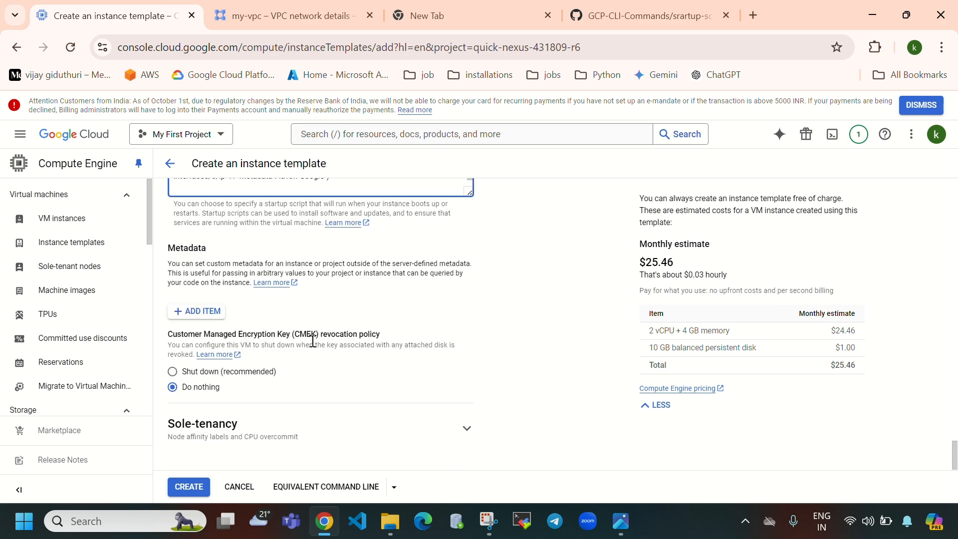
pyautogui.click(194, 488)
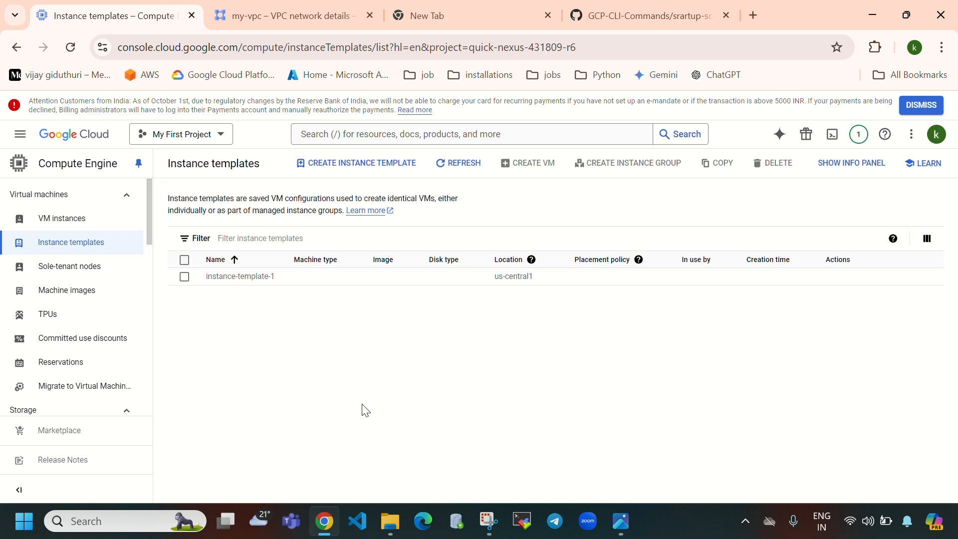
# Check the notifications for the template creation and refresh the instance templates list
pyautogui.click(858, 135)
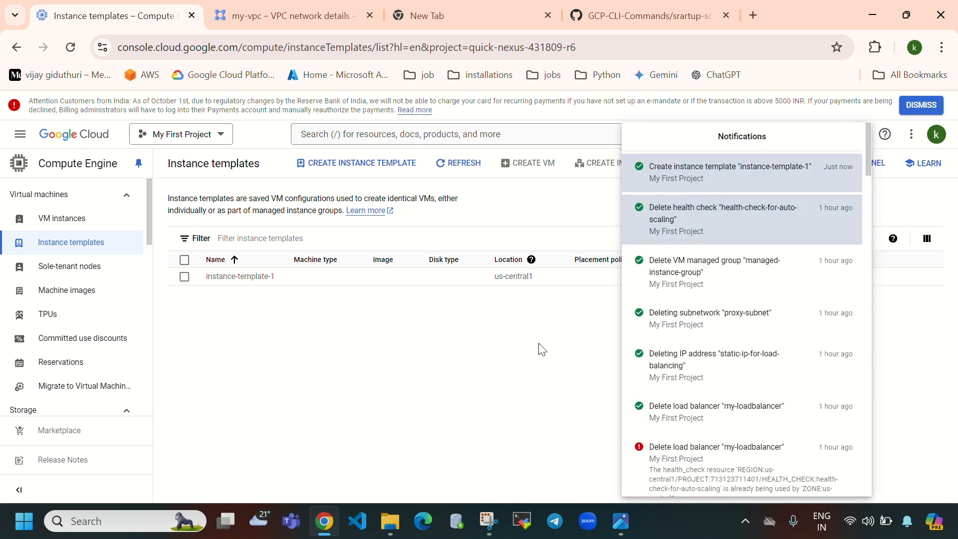
pyautogui.click(536, 300)
pyautogui.click(457, 177)
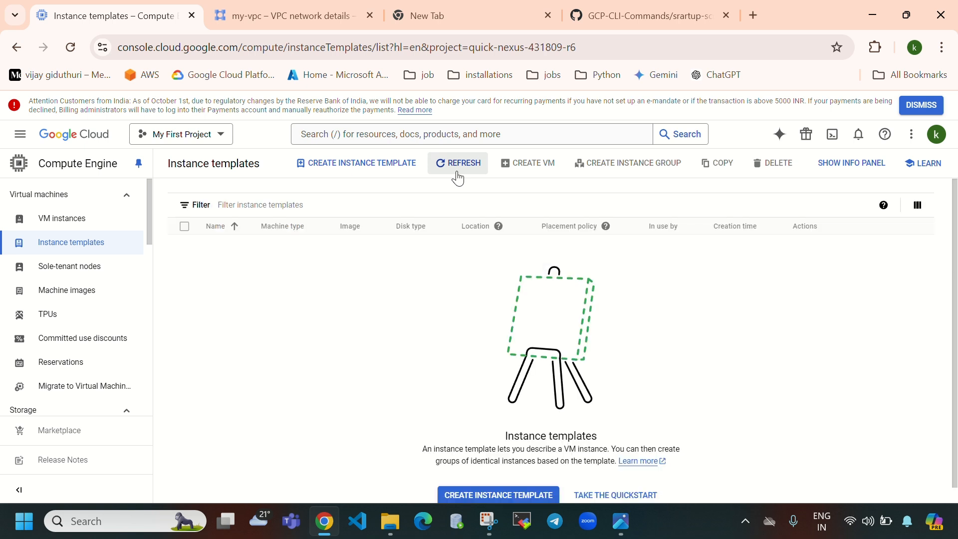
pyautogui.click(457, 176)
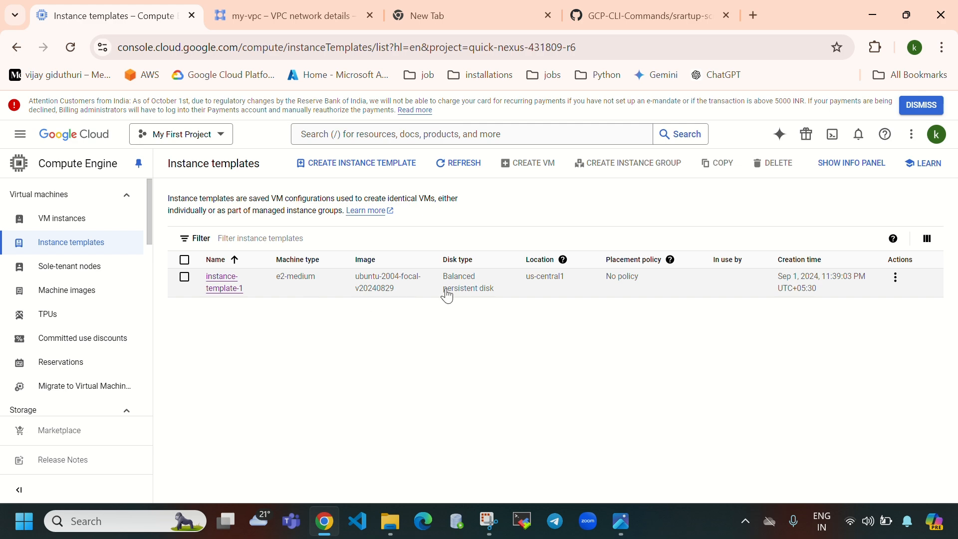
# Check the auto scaling diagram image in Photos, return to Chrome, and start creating an instance group in Compute Engine
pyautogui.click(622, 523)
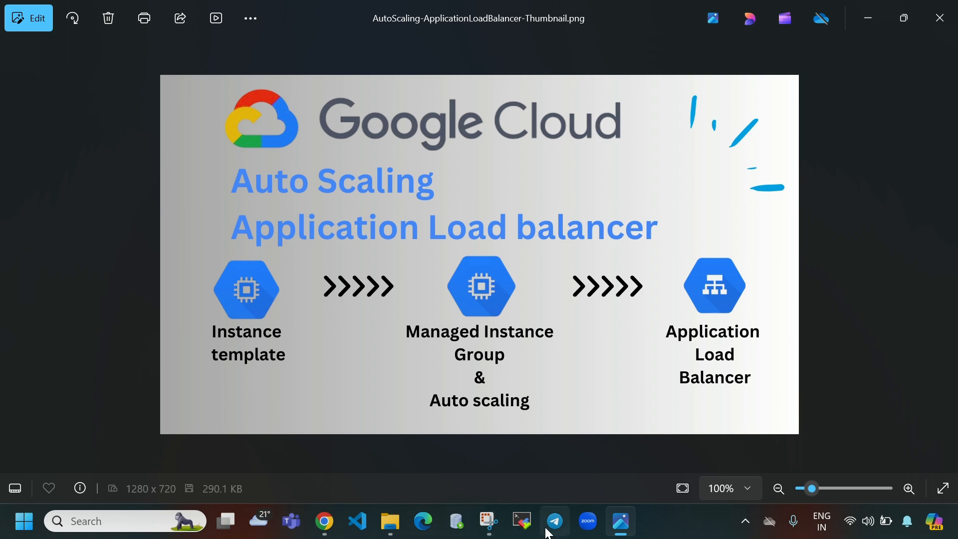
pyautogui.click(324, 522)
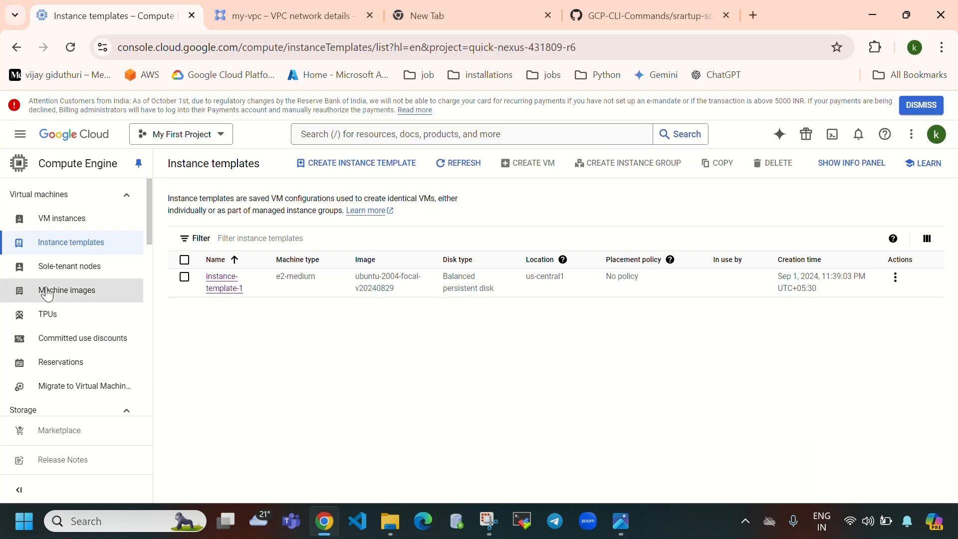
pyautogui.scroll(-3, 73, 269)
pyautogui.scroll(-3, 71, 258)
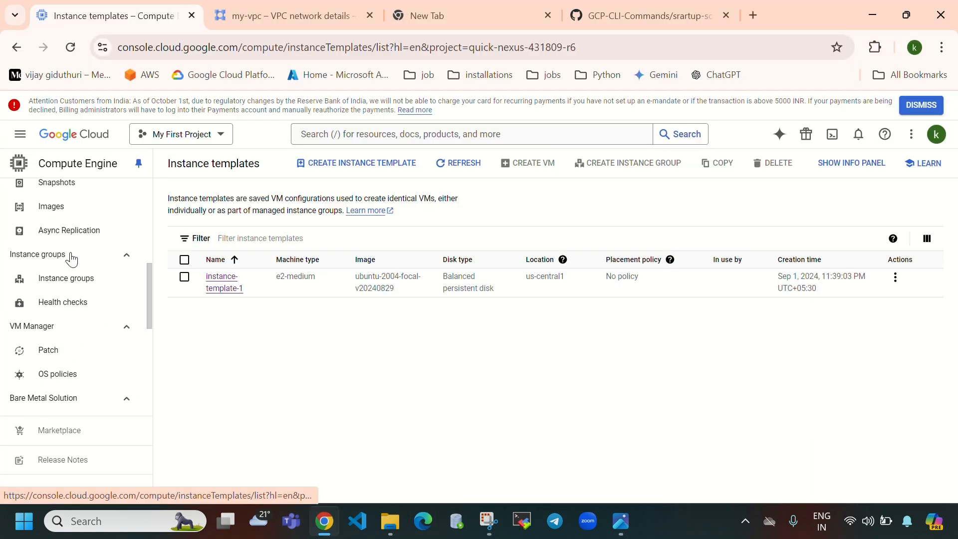
pyautogui.click(77, 288)
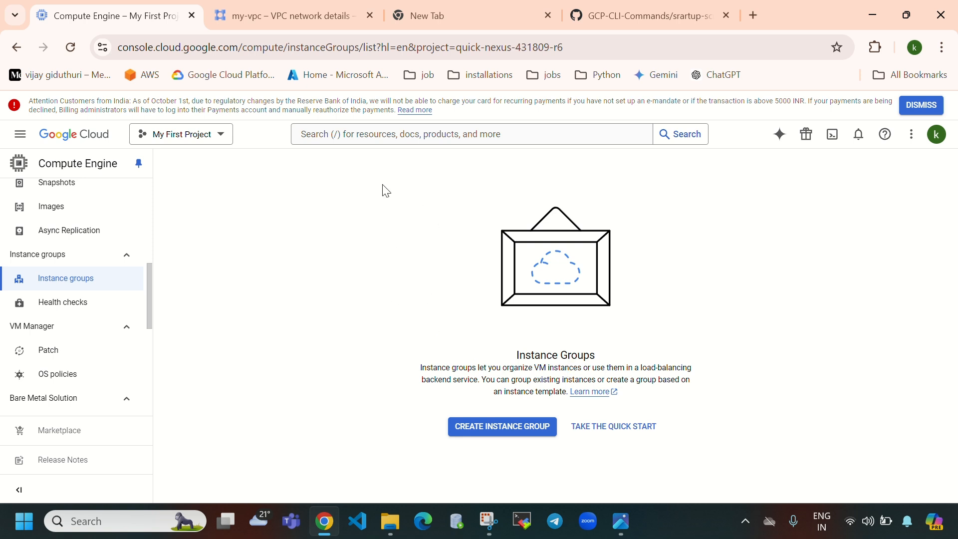
pyautogui.click(493, 428)
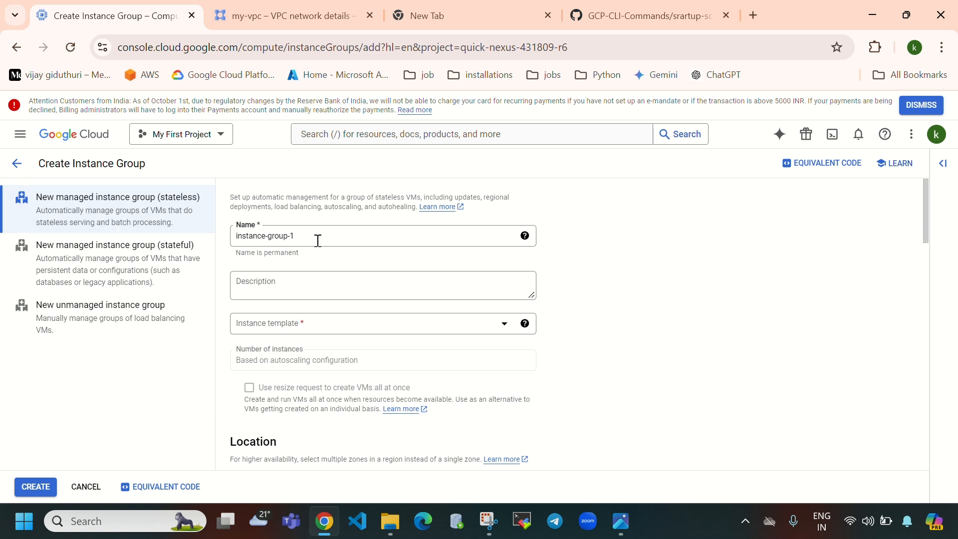
# Name the stateless managed instance group managed-instance-group and base it on instance-template-1
pyautogui.click(332, 240)
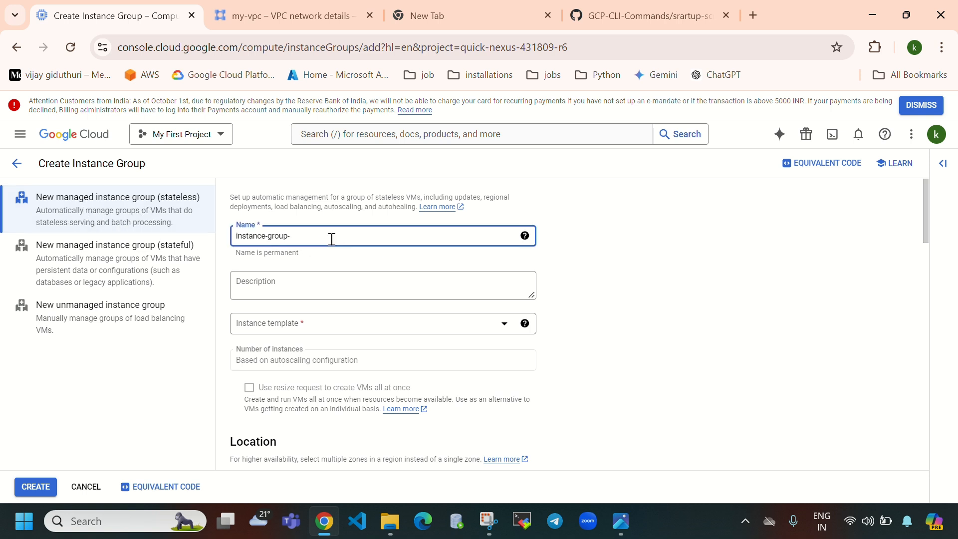
pyautogui.press('Home')
pyautogui.write('m')
pyautogui.press('BackSpace')
pyautogui.write('managed-')
pyautogui.click(312, 325)
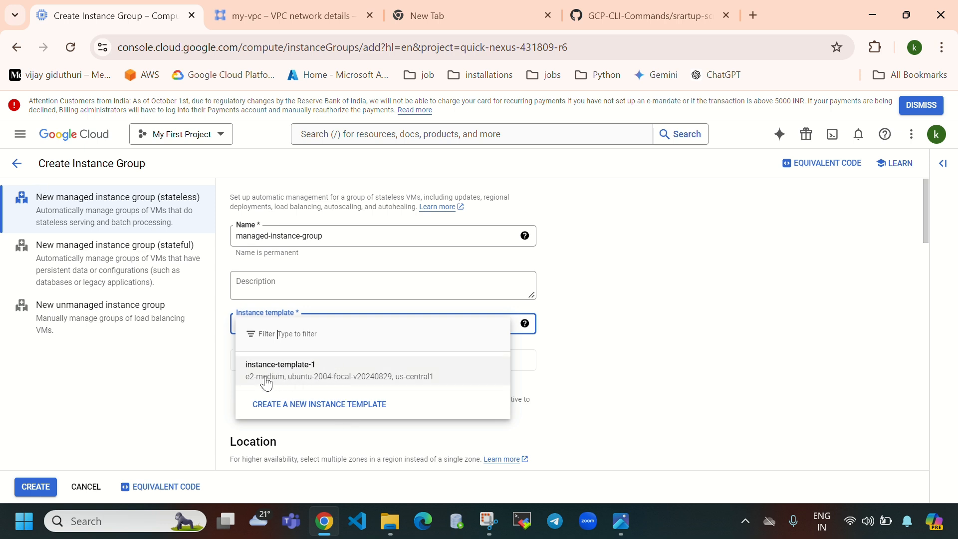
pyautogui.click(324, 374)
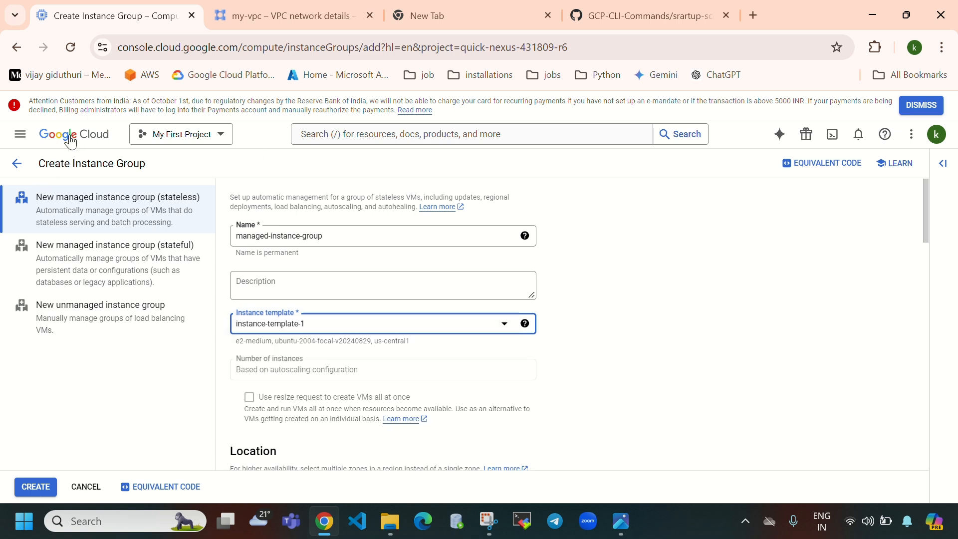
# Open Compute Engine's instance templates in a separate browser tab and return to the instance group form
pyautogui.click(20, 134)
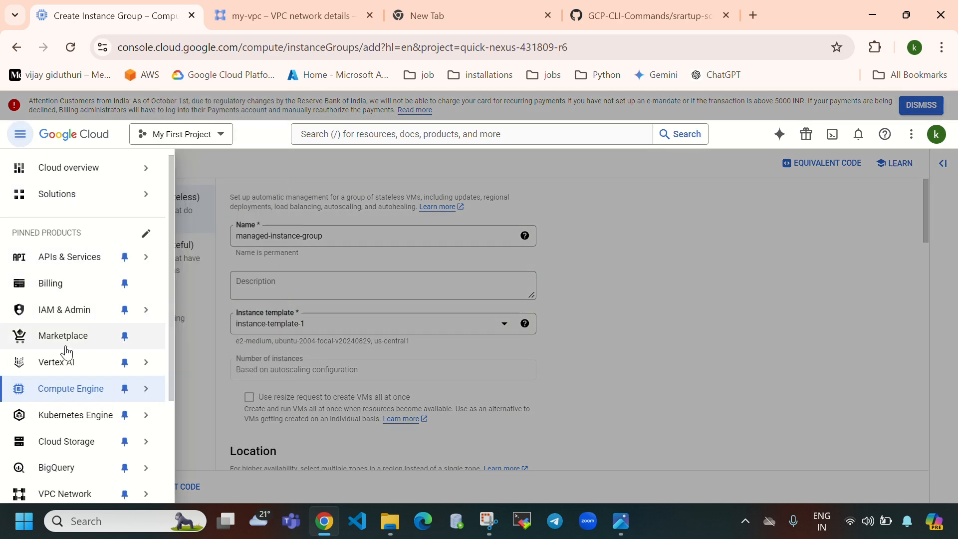
pyautogui.rightClick(47, 388)
pyautogui.click(142, 242)
pyautogui.click(709, 270)
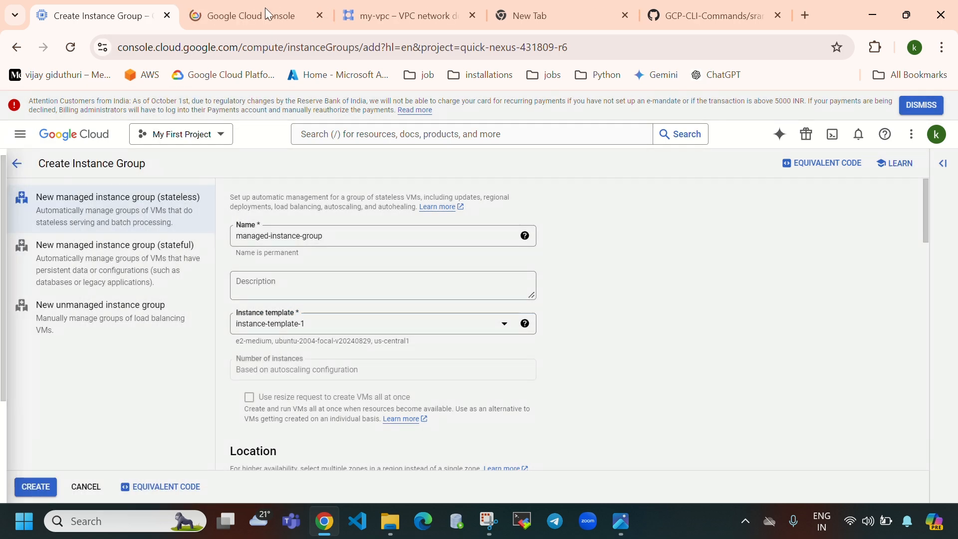
pyautogui.click(252, 15)
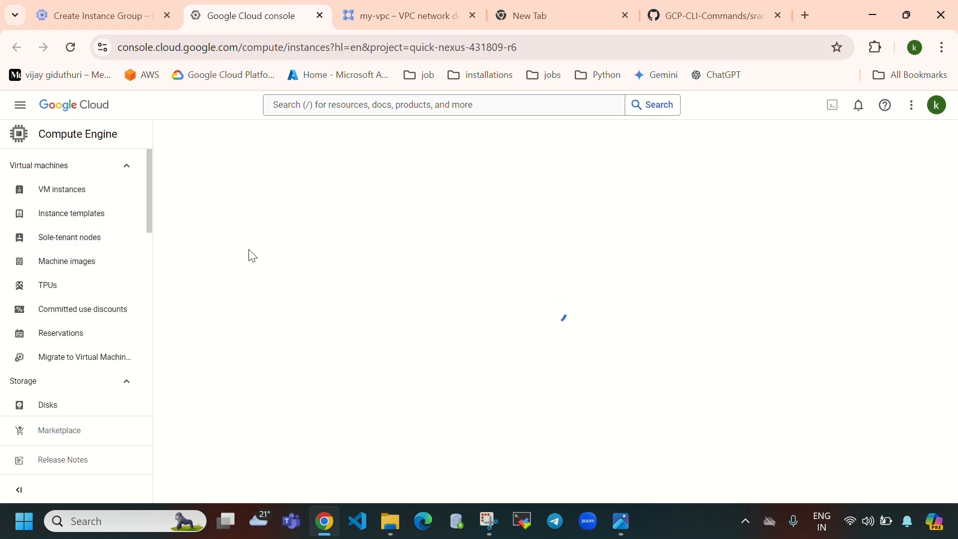
pyautogui.click(85, 215)
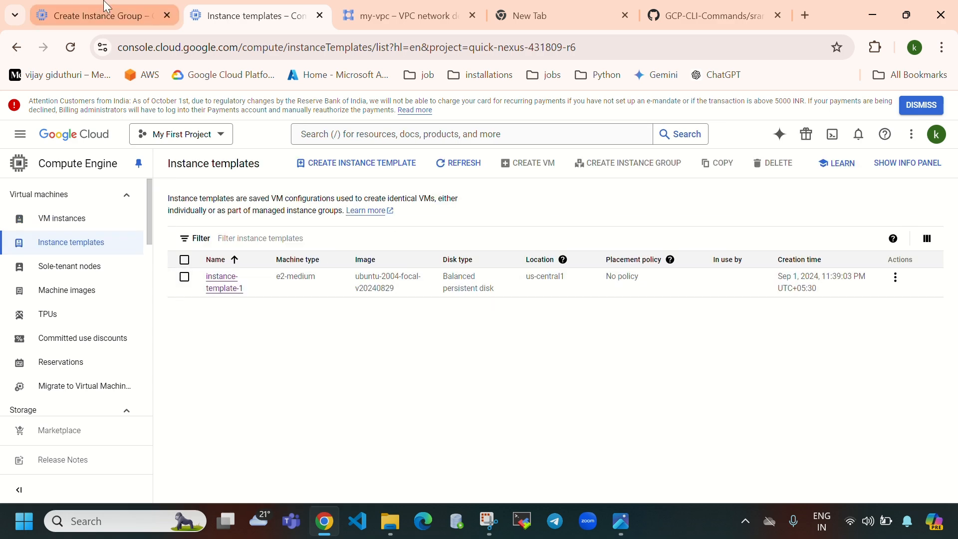
pyautogui.hotkey('ctrl', 'shift', 'Tab')
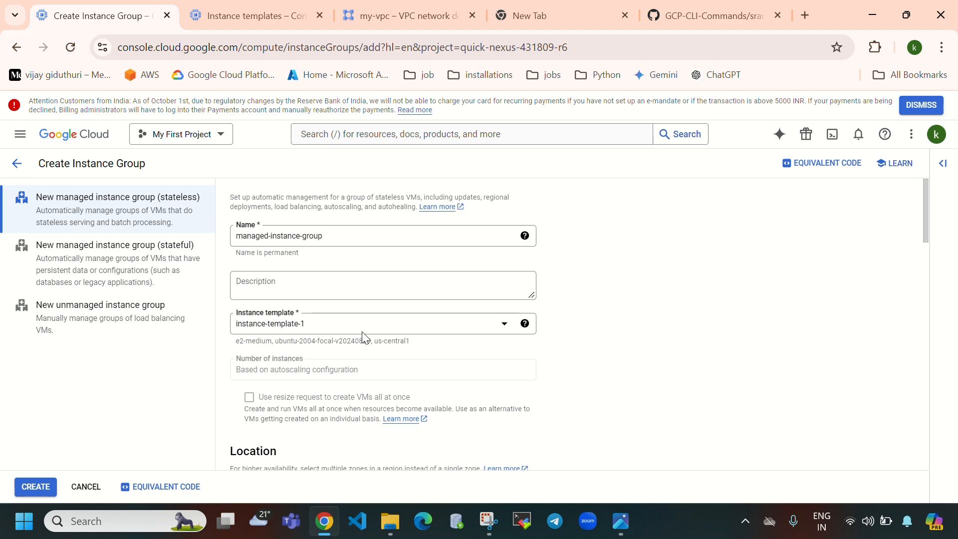
# Review the group's location options and set the single zone to us-central1-a in the us-central1 region
pyautogui.scroll(-3, 364, 338)
pyautogui.scroll(-1, 355, 345)
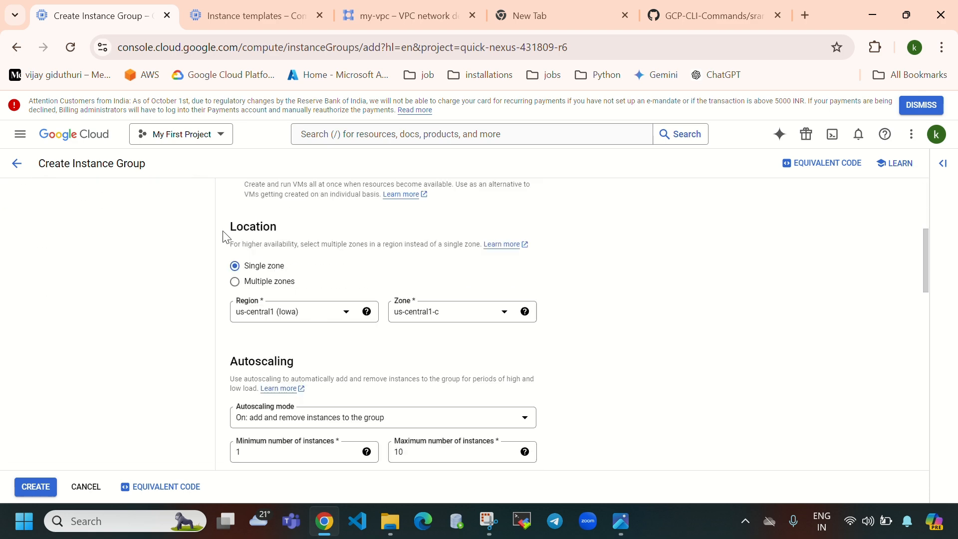
pyautogui.moveTo(233, 227); pyautogui.dragTo(312, 228)
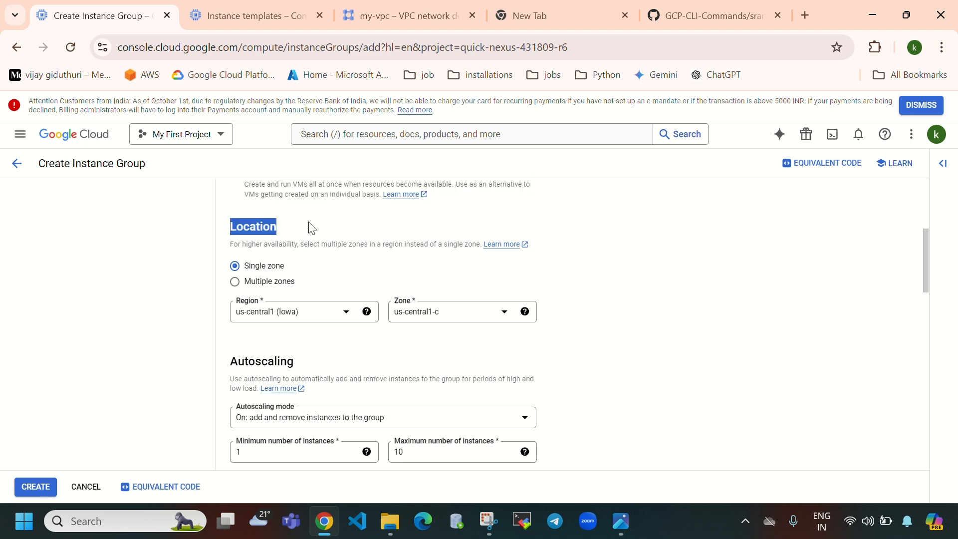
pyautogui.moveTo(307, 274); pyautogui.dragTo(245, 287)
pyautogui.click(312, 286)
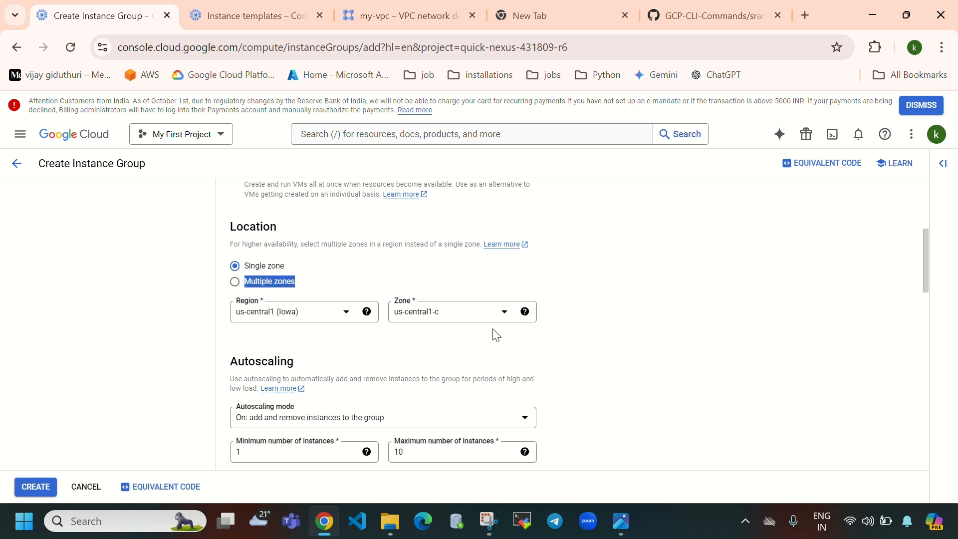
pyautogui.click(468, 317)
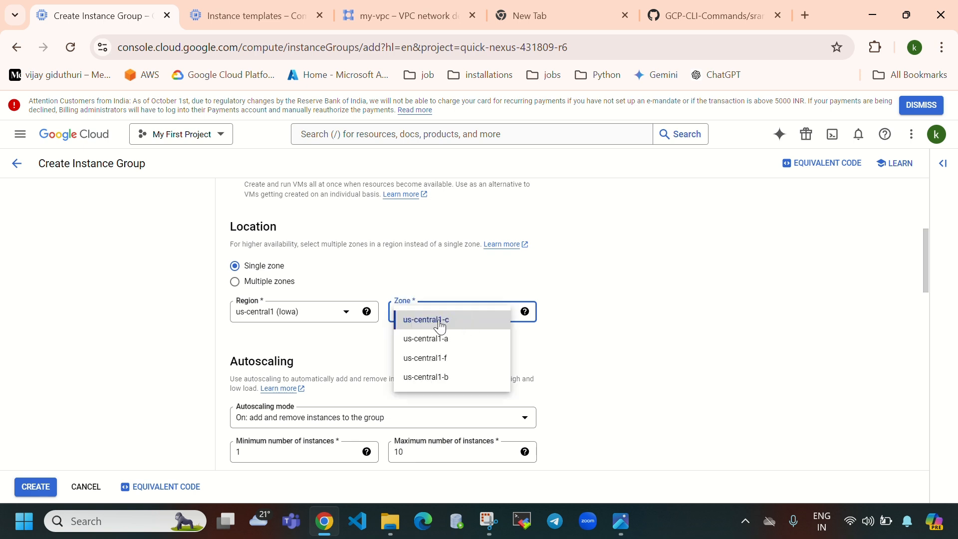
pyautogui.click(447, 342)
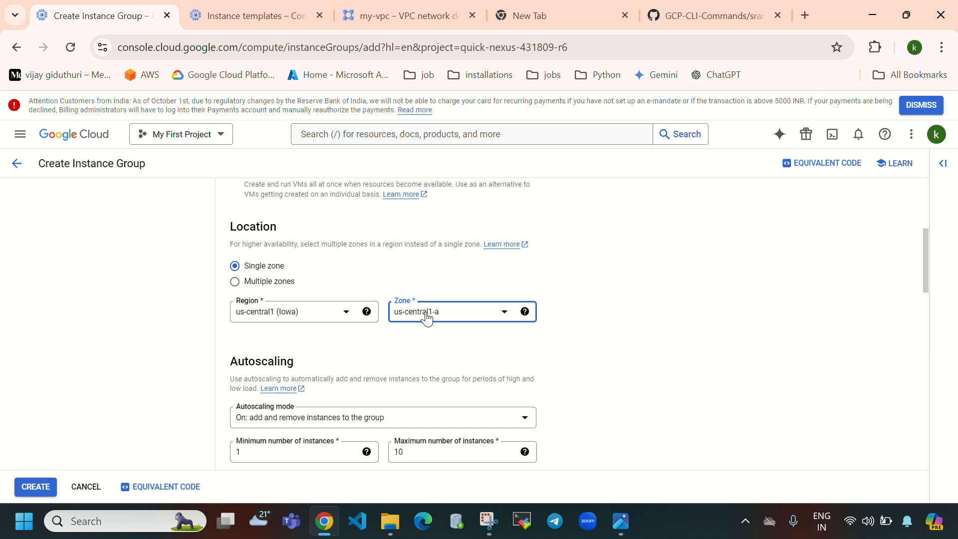
# Try the multiple-zones location with us-central1-a added to the selected zones, and switch back to a single zone
pyautogui.click(235, 282)
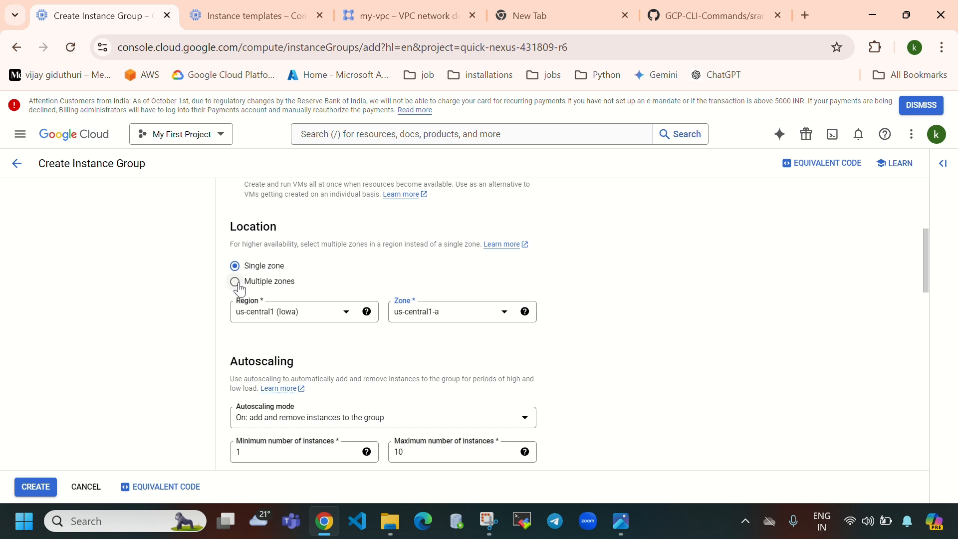
pyautogui.click(446, 314)
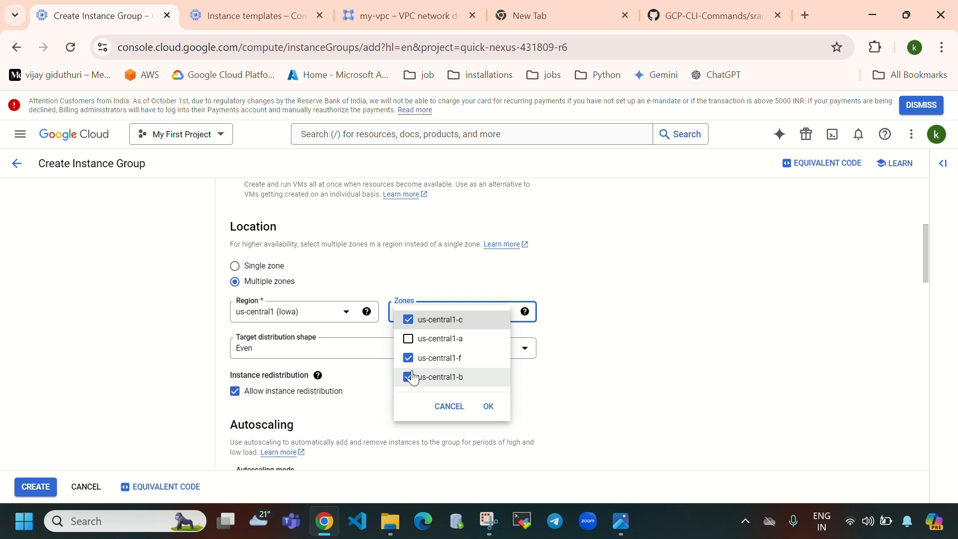
pyautogui.click(409, 339)
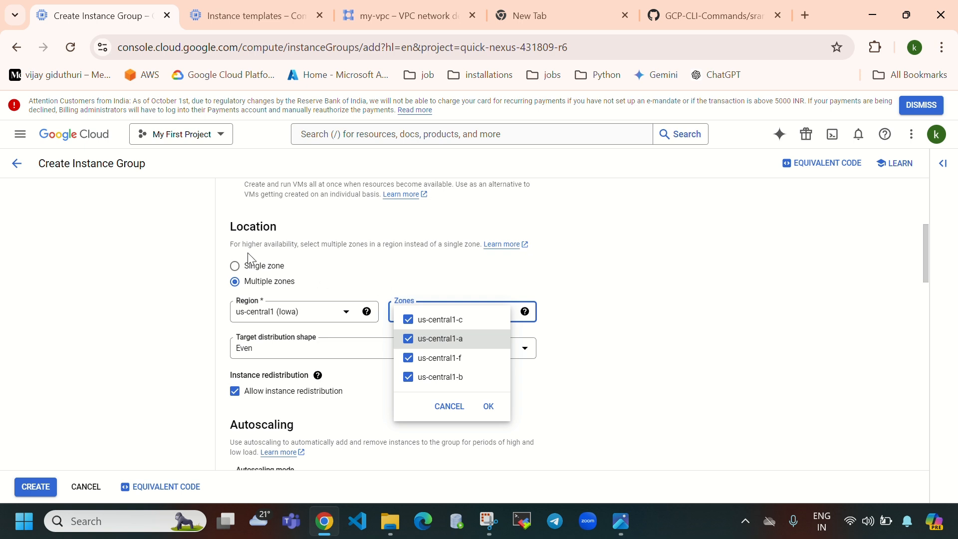
pyautogui.click(236, 278)
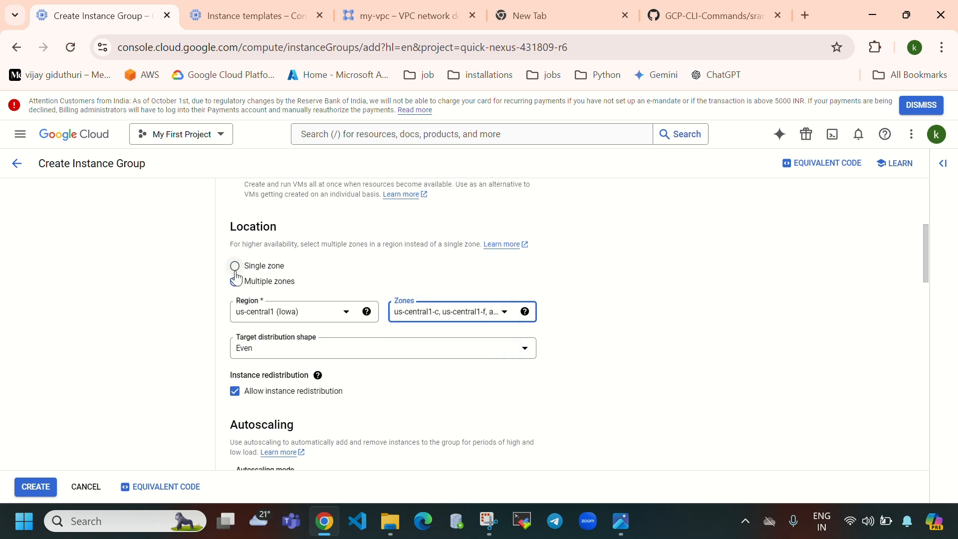
pyautogui.click(236, 272)
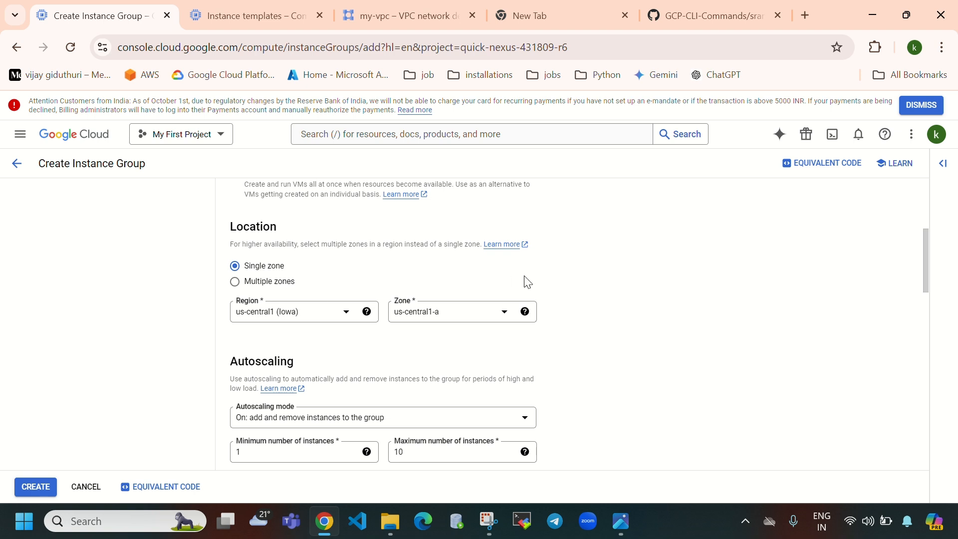
# Set the group's autoscaling limits to a minimum of 3 and a maximum of 6 instances
pyautogui.scroll(-1, 231, 303)
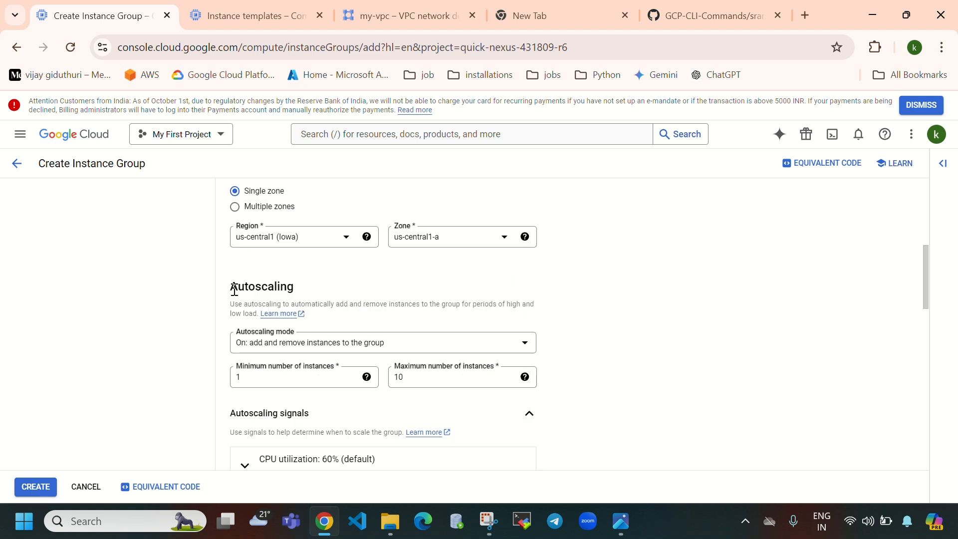
pyautogui.moveTo(234, 289); pyautogui.dragTo(320, 291)
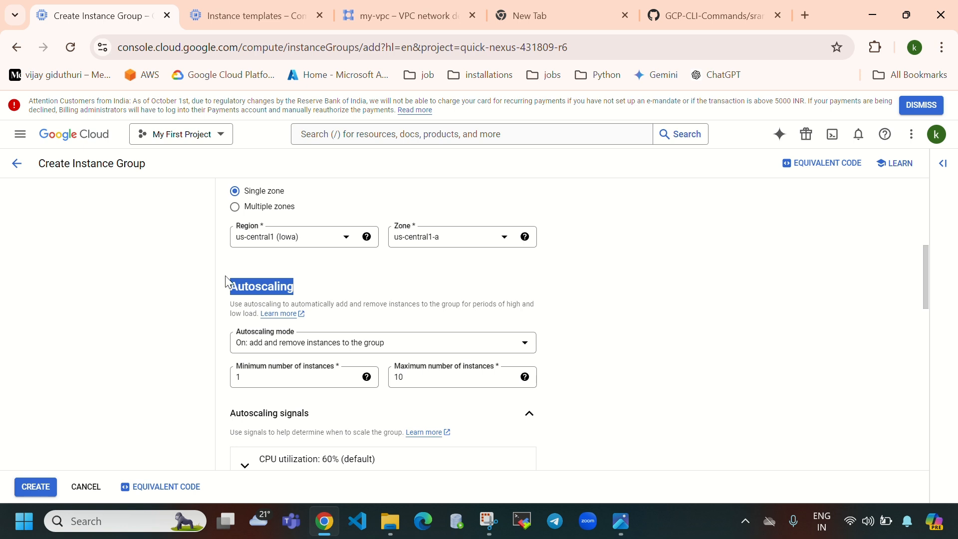
pyautogui.click(334, 283)
pyautogui.click(253, 377)
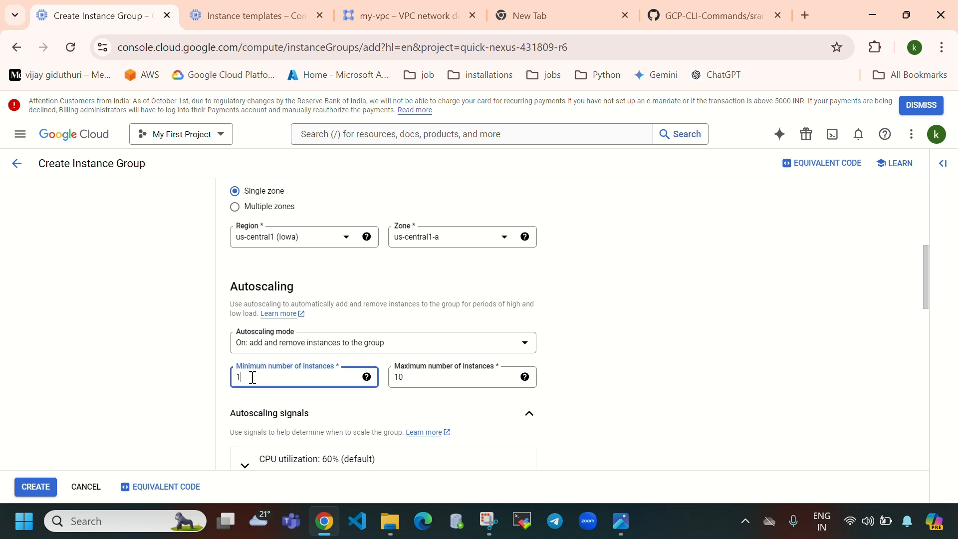
pyautogui.press('BackSpace')
pyautogui.write('3')
pyautogui.click(455, 381)
pyautogui.press('BackSpace')
pyautogui.press('BackSpace')
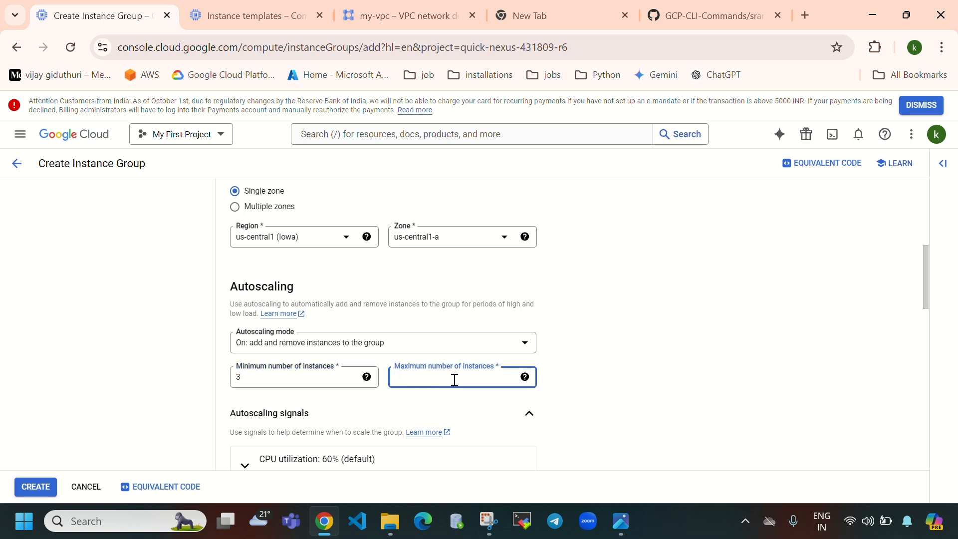
pyautogui.write('6')
pyautogui.moveTo(292, 378); pyautogui.dragTo(232, 389)
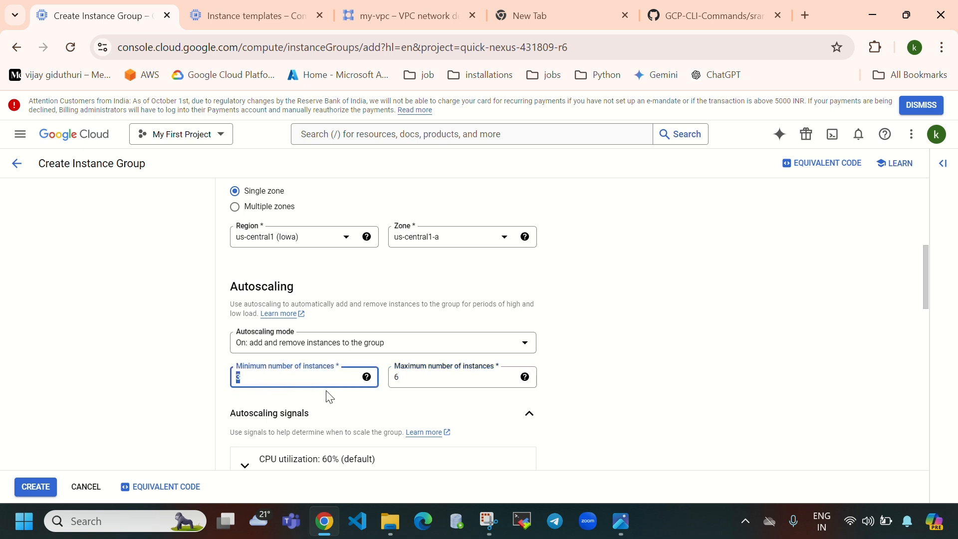
# Review the group's autoscaling section, covering the CPU utilization signal and the minimum and maximum instance limits
pyautogui.scroll(-3, 441, 387)
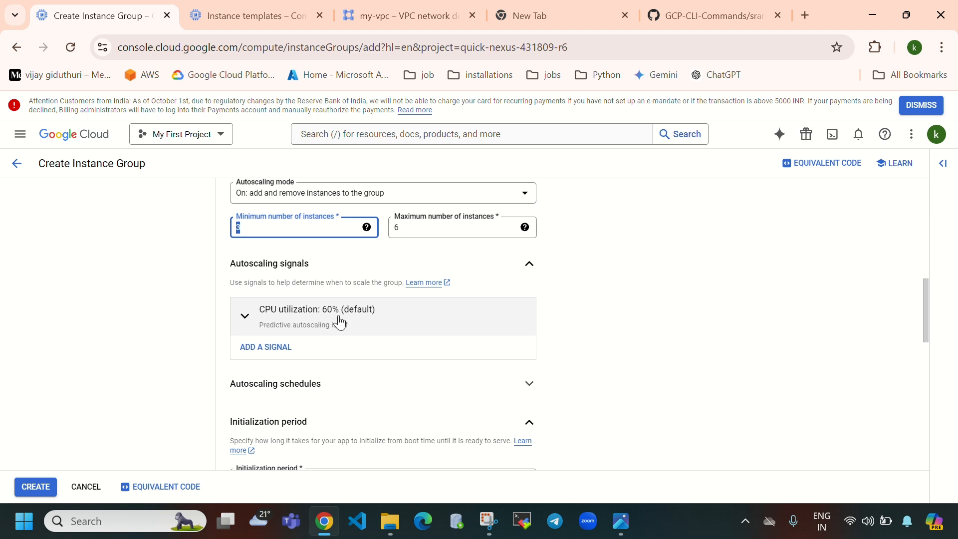
pyautogui.scroll(2, 403, 357)
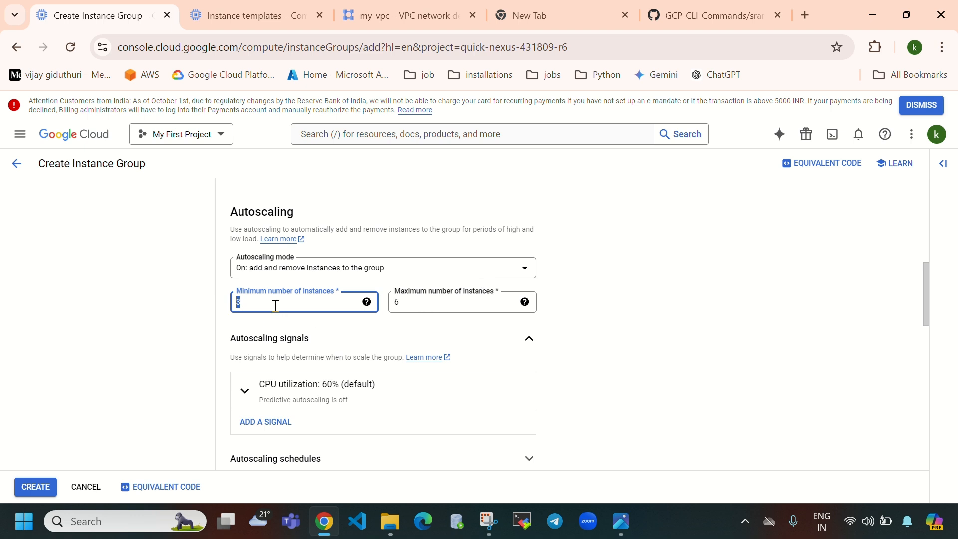
pyautogui.moveTo(230, 213); pyautogui.dragTo(329, 207)
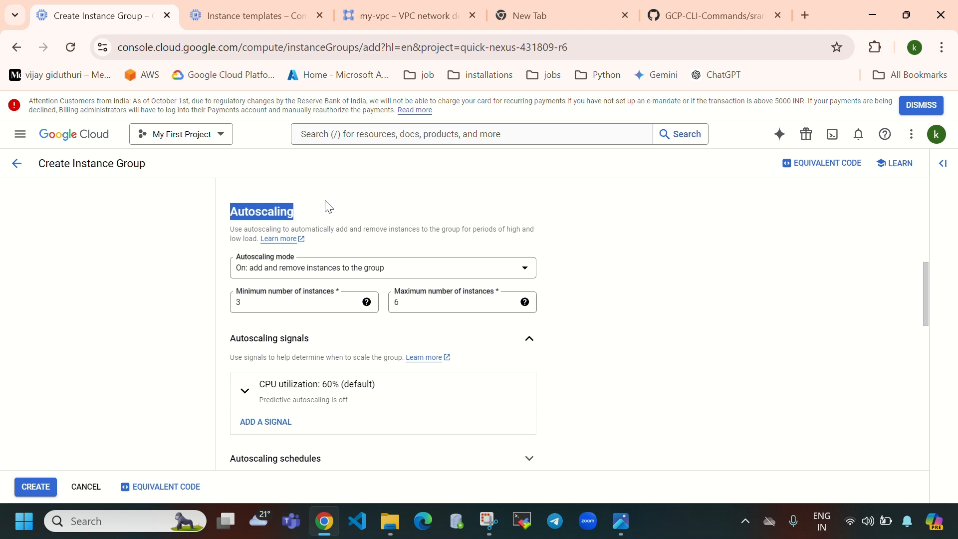
pyautogui.click(256, 303)
pyautogui.doubleClick(238, 301)
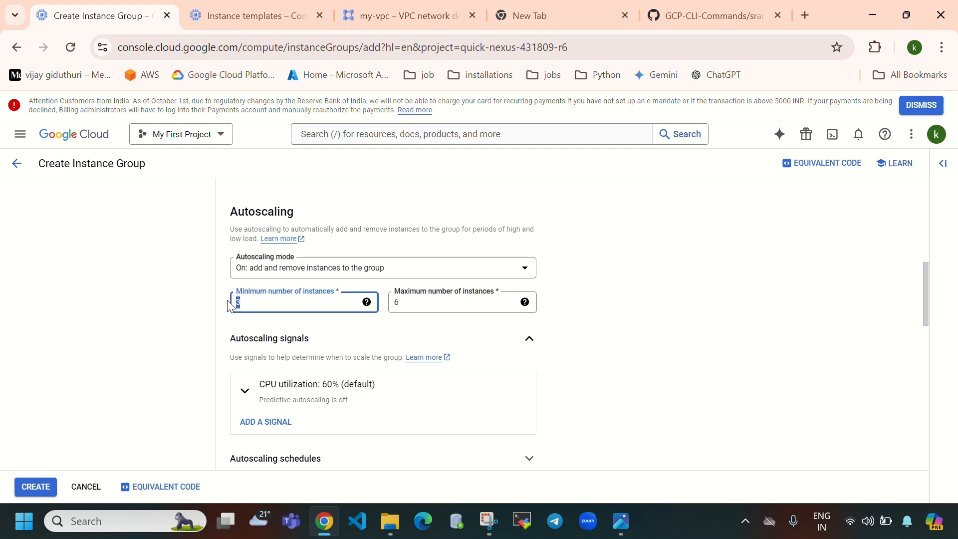
pyautogui.click(436, 301)
pyautogui.doubleClick(398, 302)
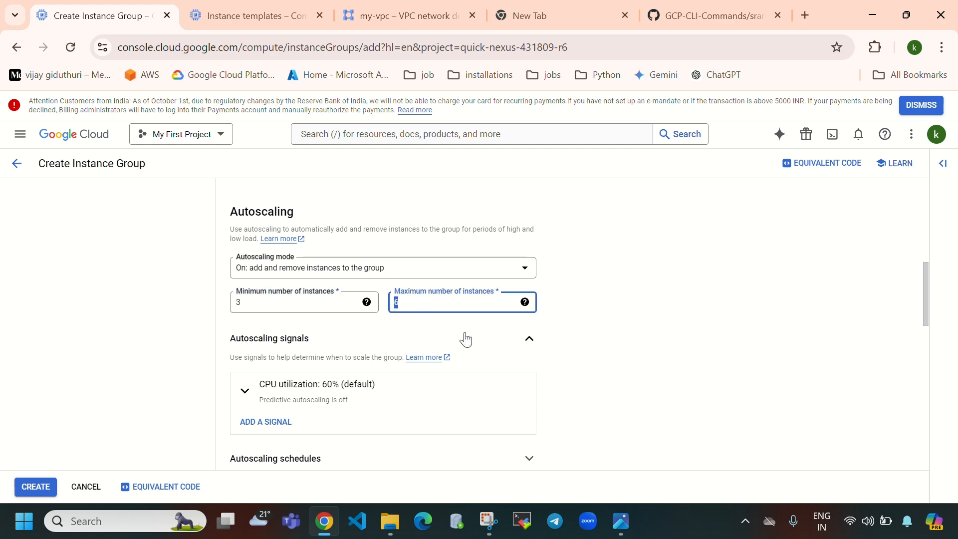
# Create a regional health check named health-check-for-auto-scaling for the group's autohealing, keeping the default protocol, port and health criteria
pyautogui.scroll(-6, 622, 359)
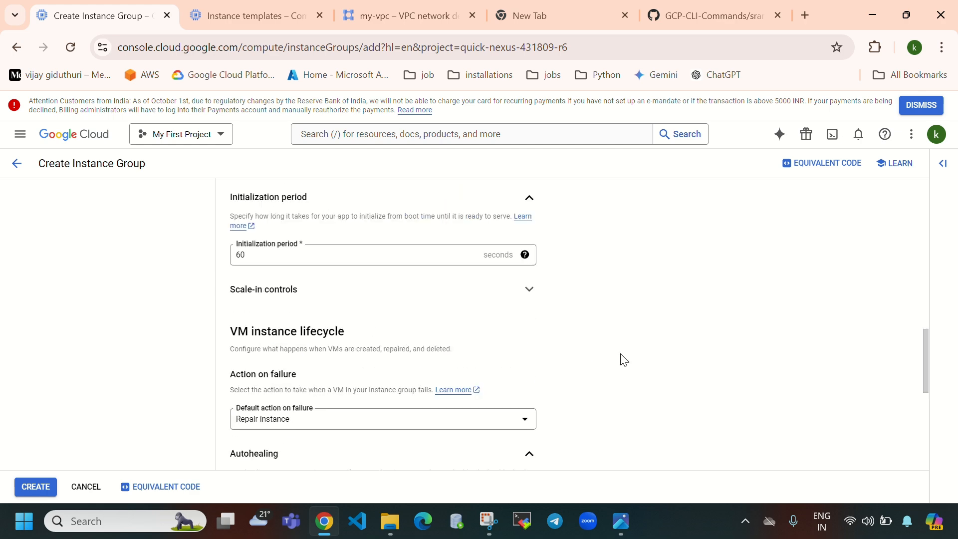
pyautogui.scroll(-3, 353, 375)
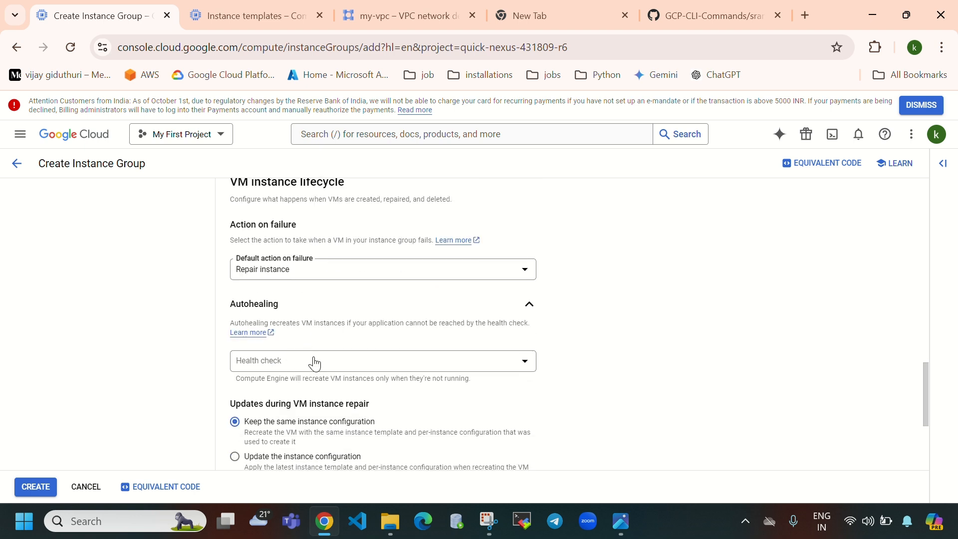
pyautogui.click(348, 367)
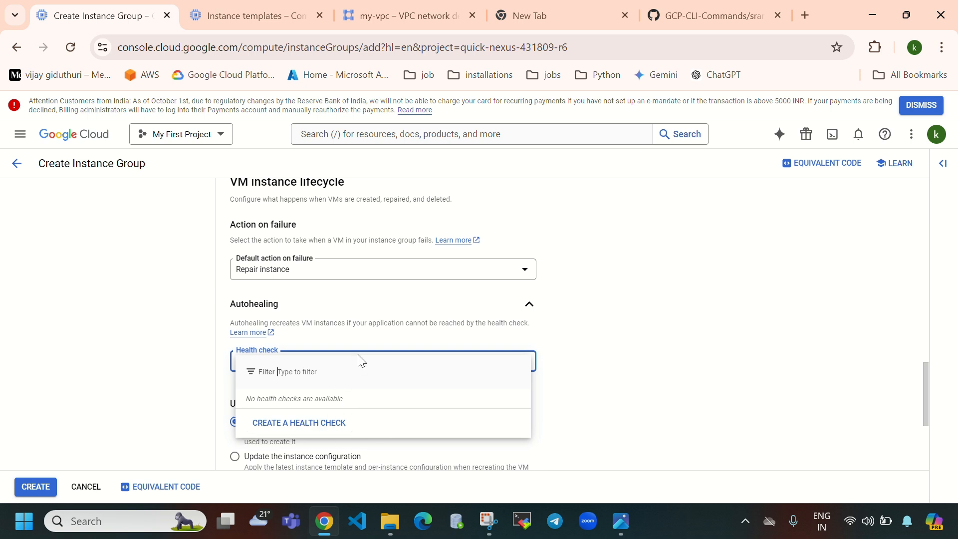
pyautogui.click(296, 429)
pyautogui.click(756, 146)
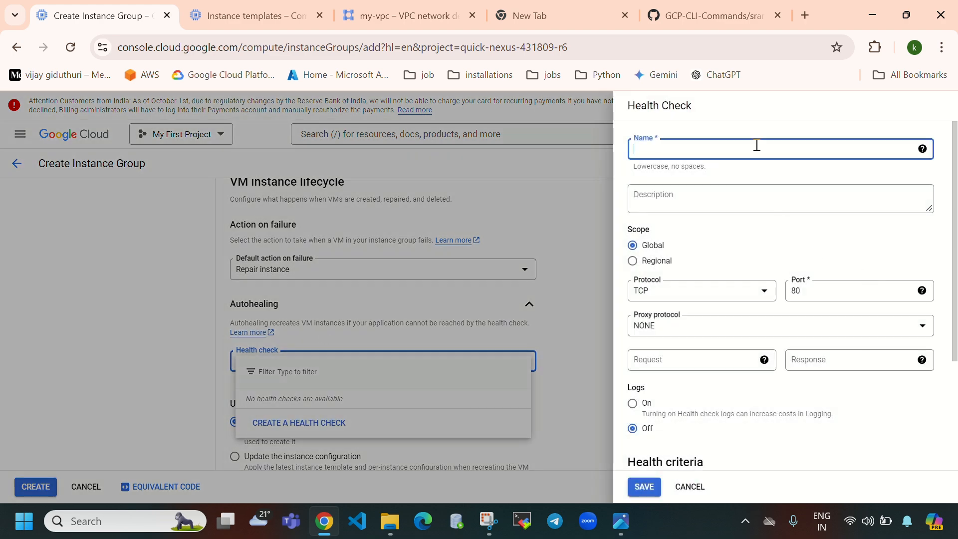
pyautogui.write('health-check-for-auto-scaling')
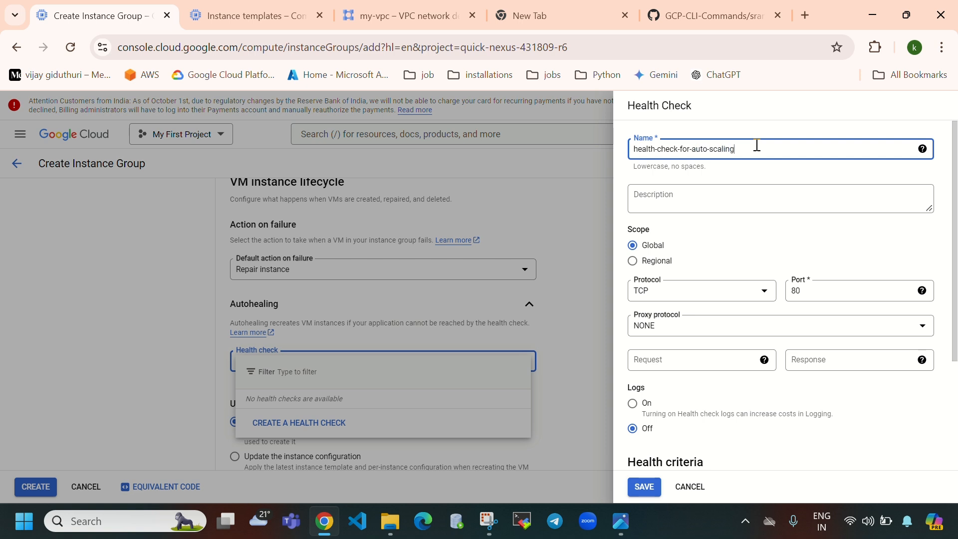
pyautogui.click(658, 260)
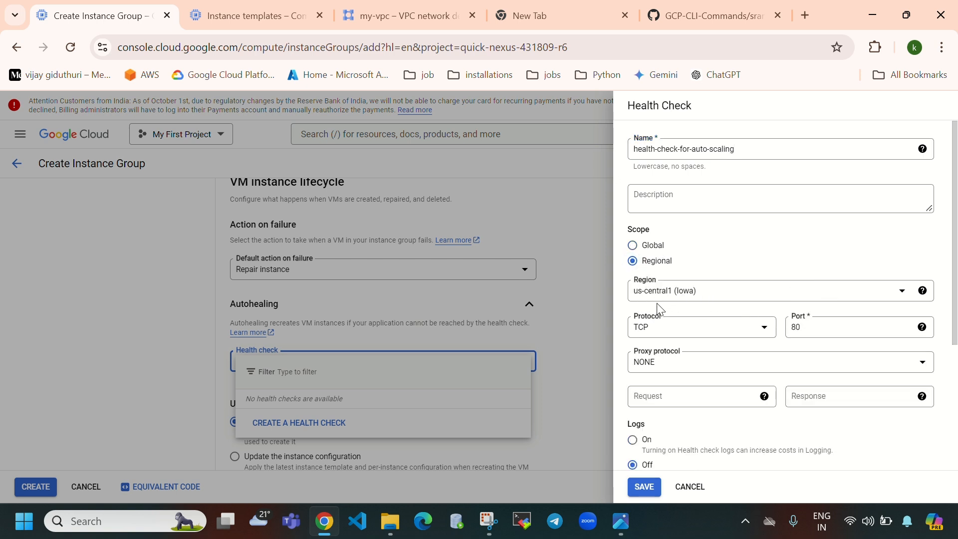
pyautogui.scroll(-4, 721, 351)
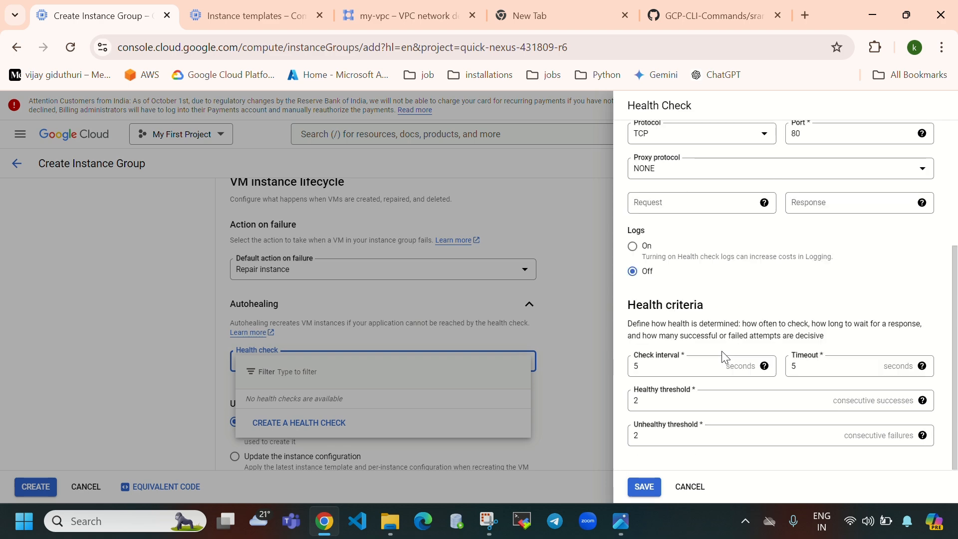
pyautogui.click(643, 487)
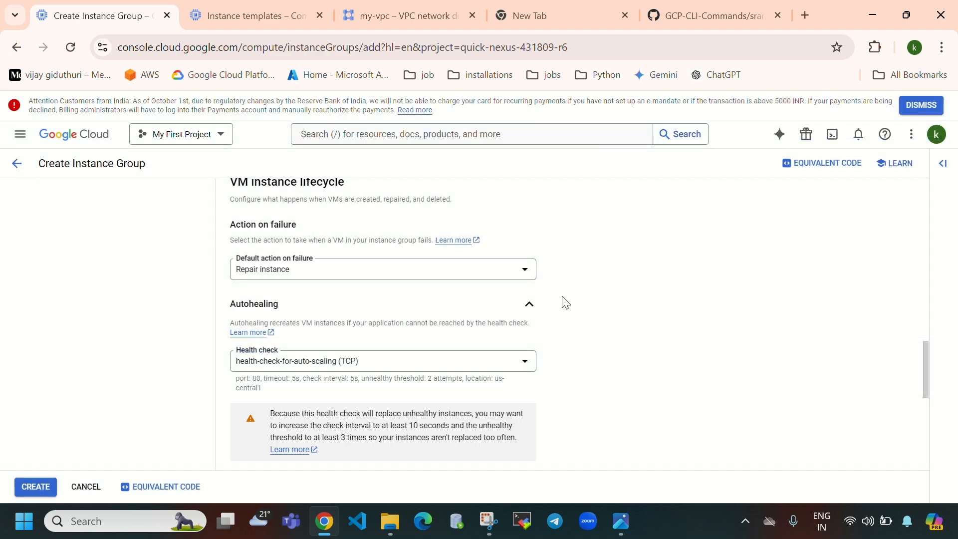
# Add a port mapping to the instance group with the port name "port" and port number 80
pyautogui.scroll(-5, 381, 349)
pyautogui.scroll(-3, 380, 349)
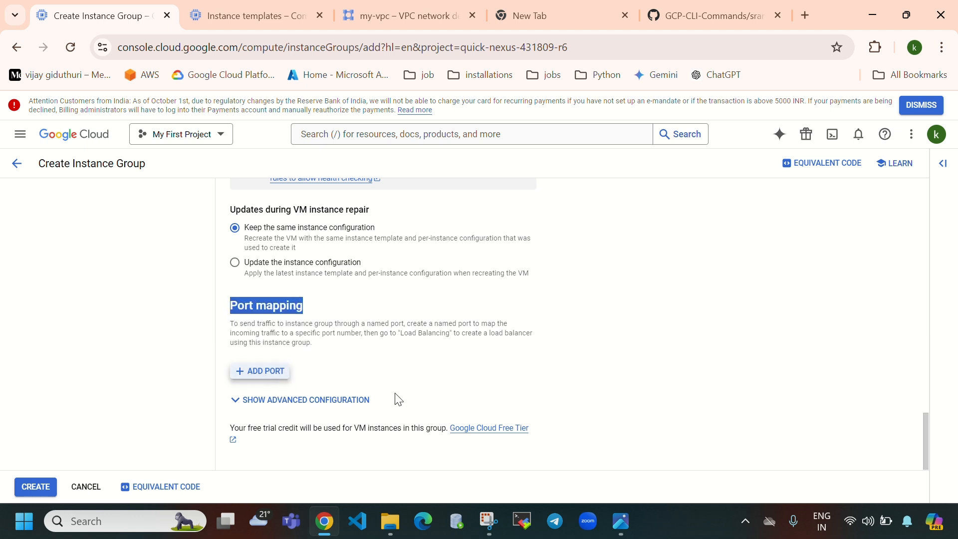
pyautogui.click(258, 372)
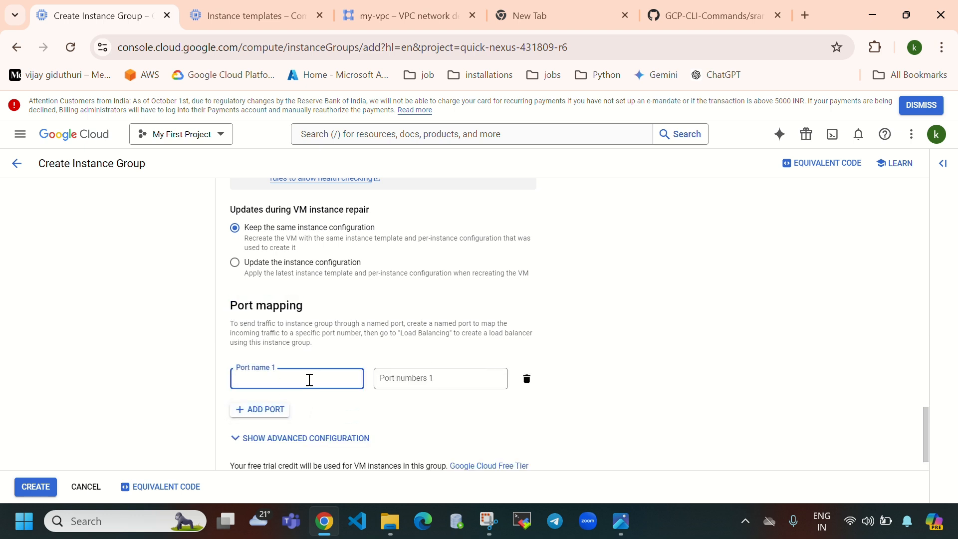
pyautogui.write('port')
pyautogui.click(432, 379)
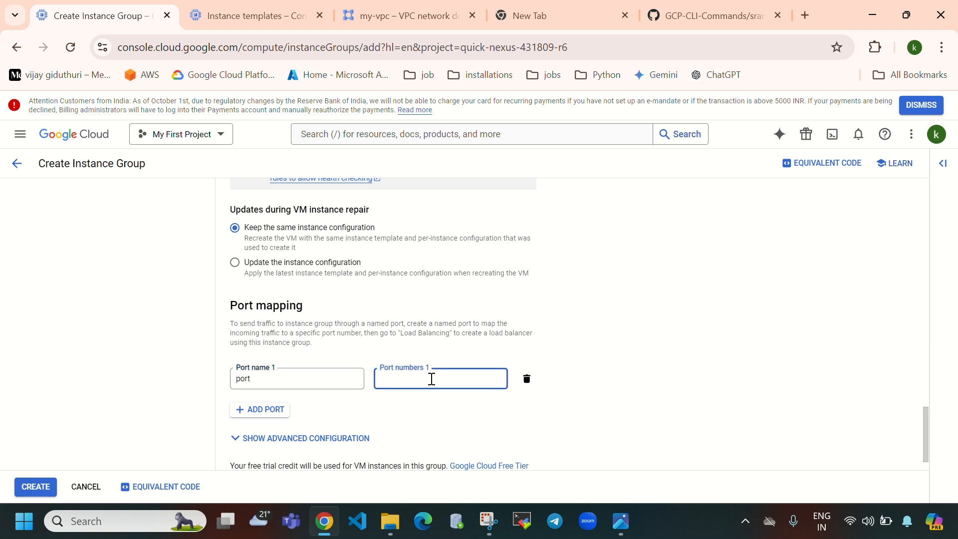
pyautogui.write('80')
pyautogui.scroll(-1, 442, 394)
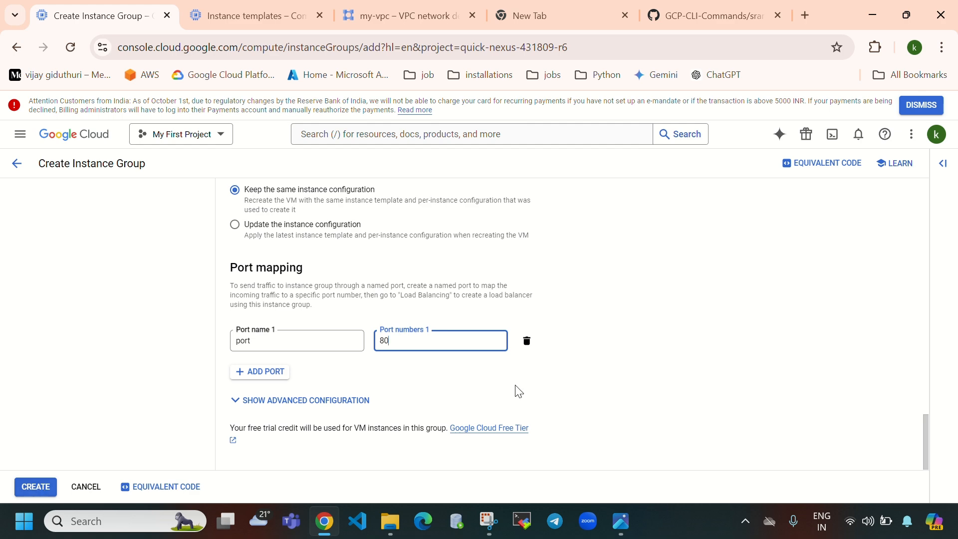
# Look at the auto scaling architecture image in the photo viewer, and return to the form to check the group's name
pyautogui.scroll(9, 517, 391)
pyautogui.scroll(15, 518, 390)
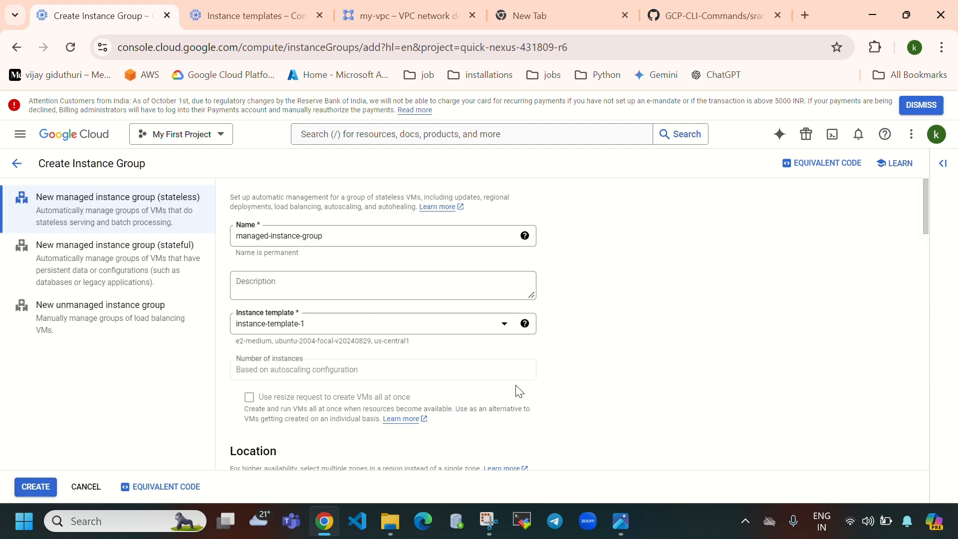
pyautogui.click(621, 521)
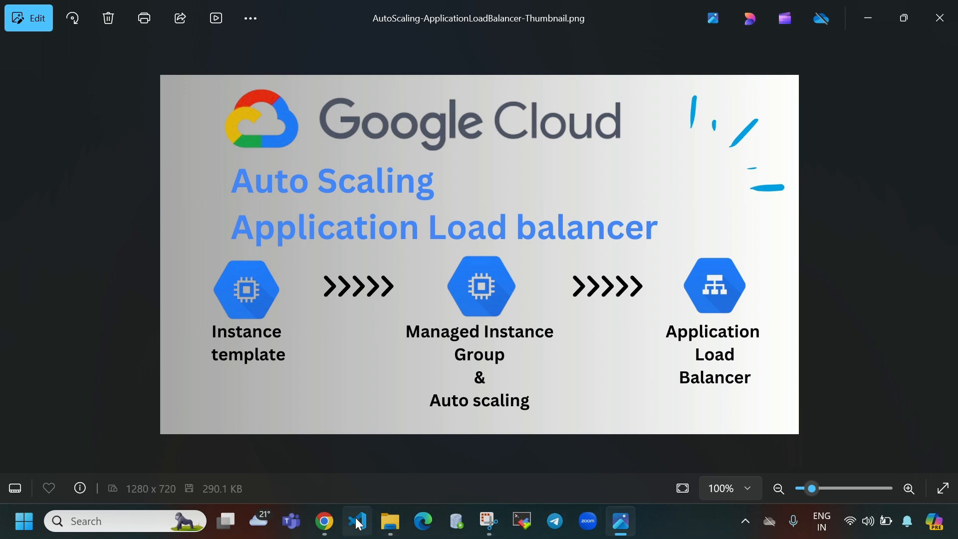
pyautogui.click(324, 521)
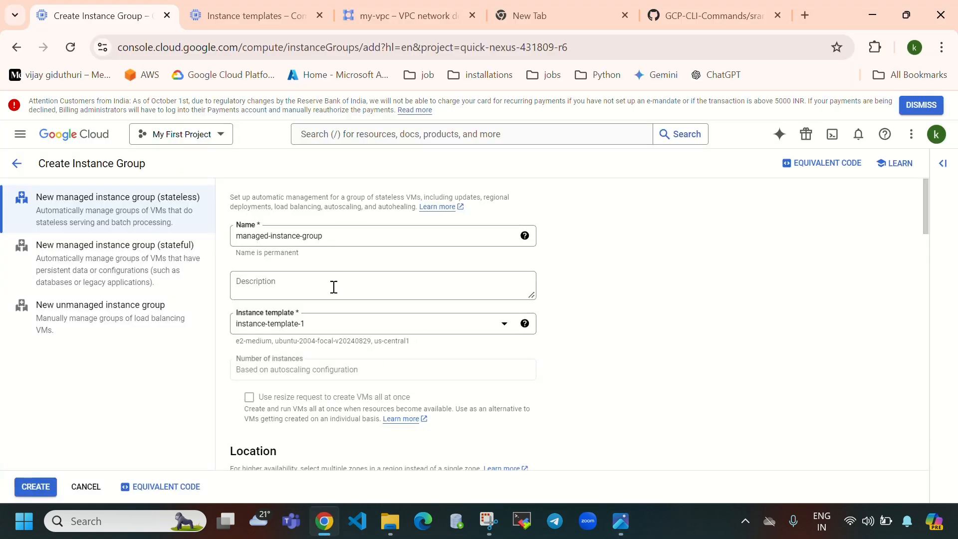
pyautogui.moveTo(348, 235); pyautogui.dragTo(219, 257)
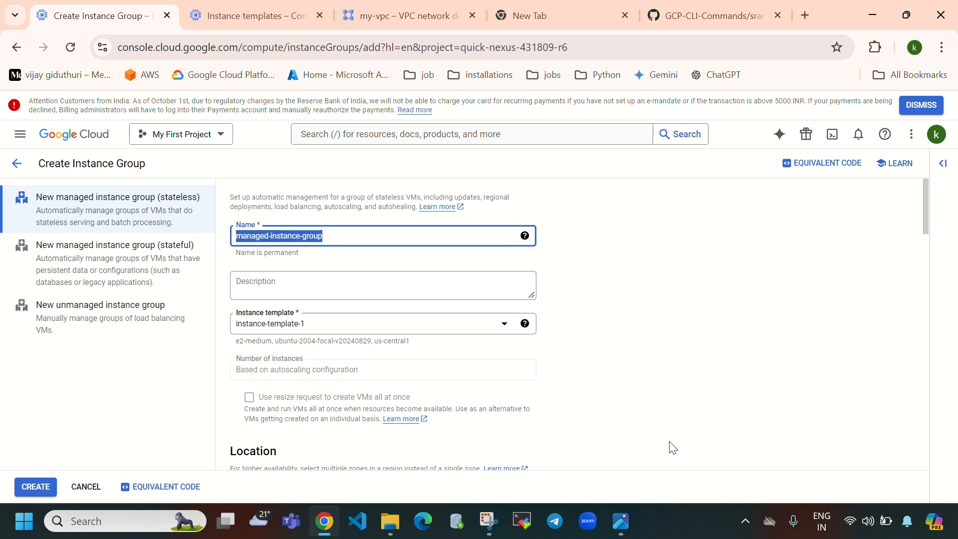
pyautogui.click(651, 327)
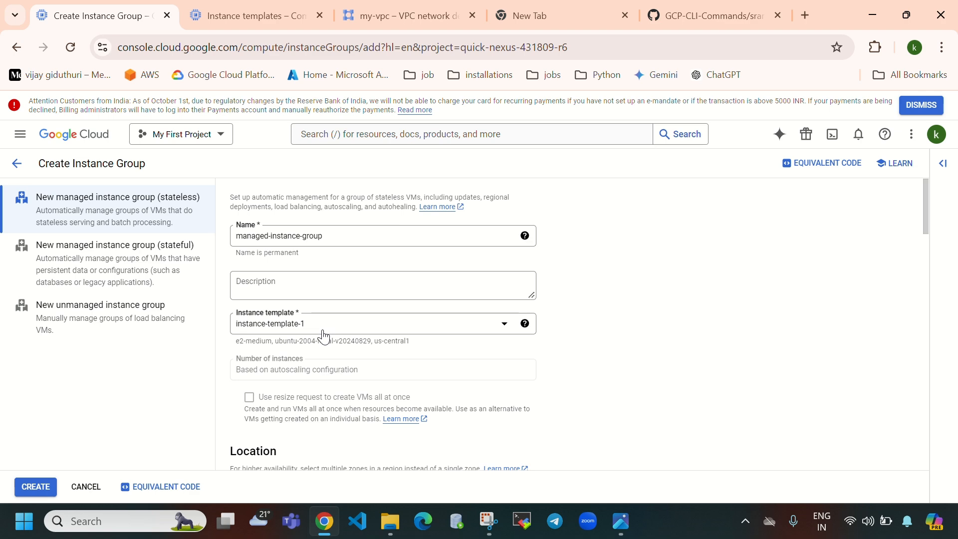
# Review the group's instance template, location and autoscaling instance limits
pyautogui.scroll(-6, 407, 392)
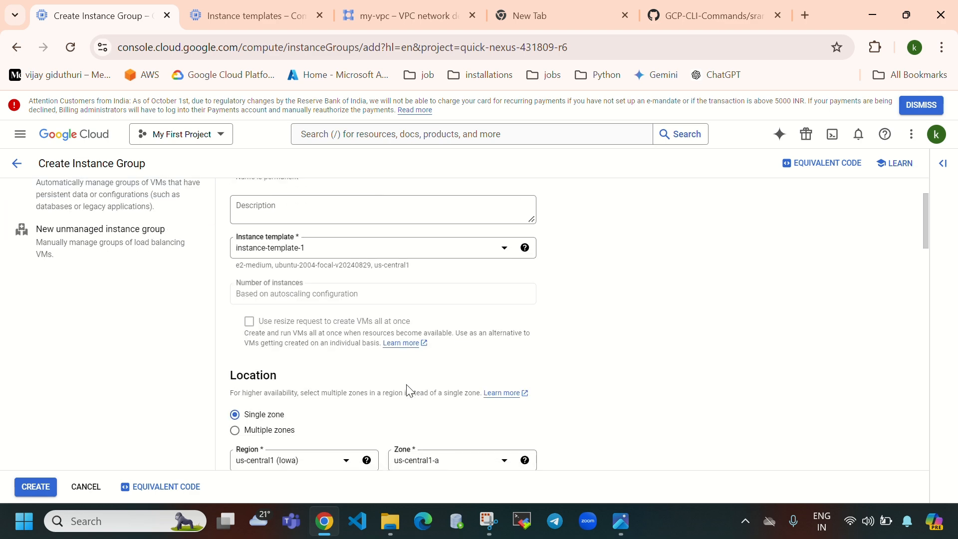
pyautogui.scroll(2, 339, 314)
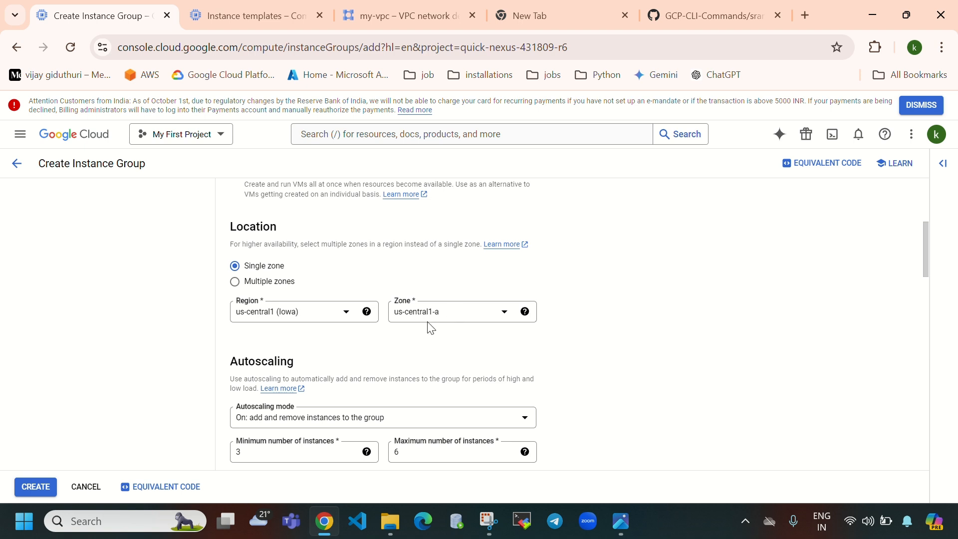
pyautogui.scroll(-2, 435, 329)
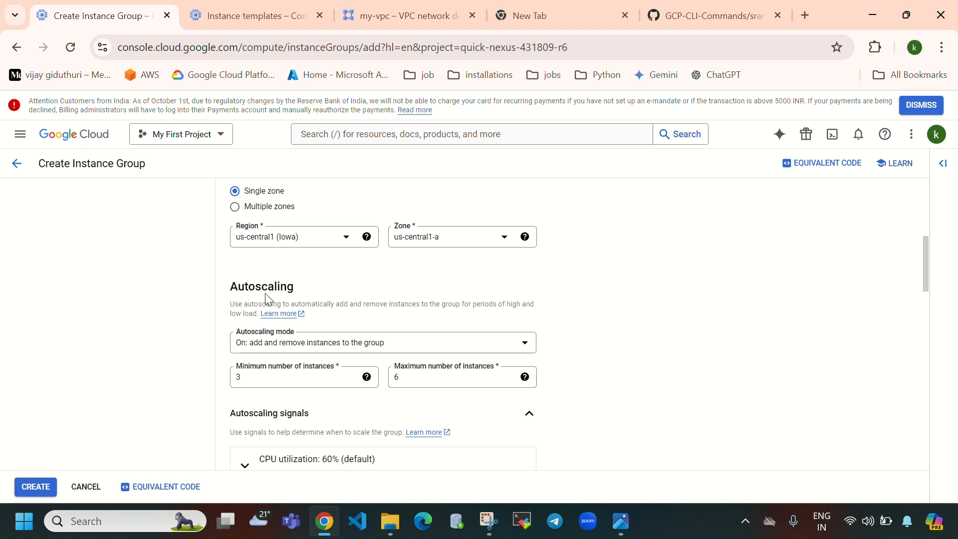
pyautogui.scroll(-1, 293, 394)
pyautogui.moveTo(264, 305); pyautogui.dragTo(228, 306)
pyautogui.moveTo(405, 304); pyautogui.dragTo(394, 305)
pyautogui.moveTo(275, 304); pyautogui.dragTo(224, 310)
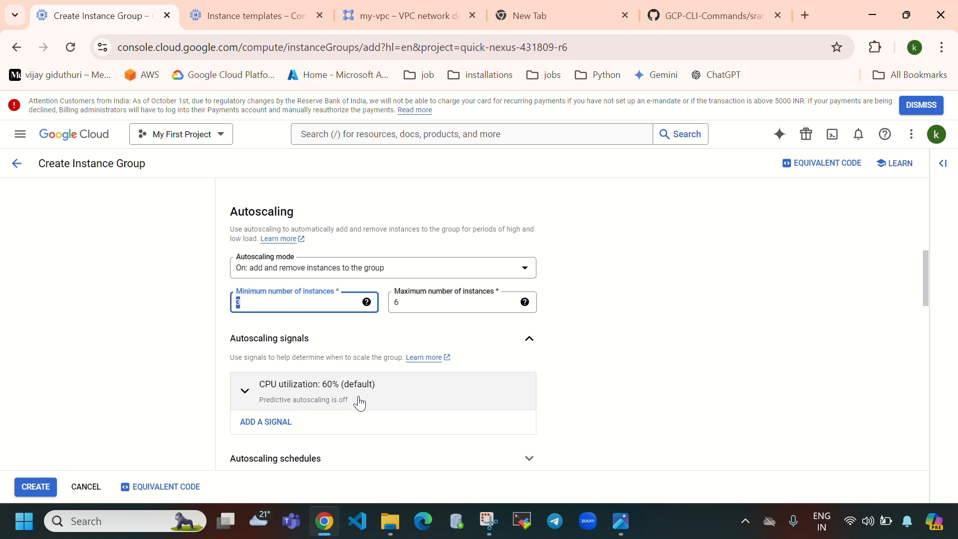
# Check the autohealing and port mapping settings, and create the managed instance group
pyautogui.scroll(-10, 364, 400)
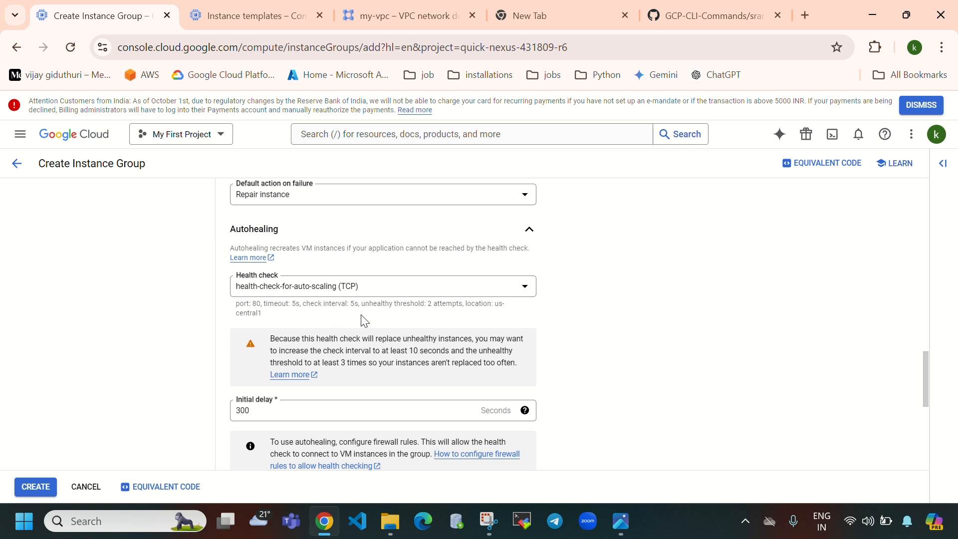
pyautogui.scroll(-10, 364, 320)
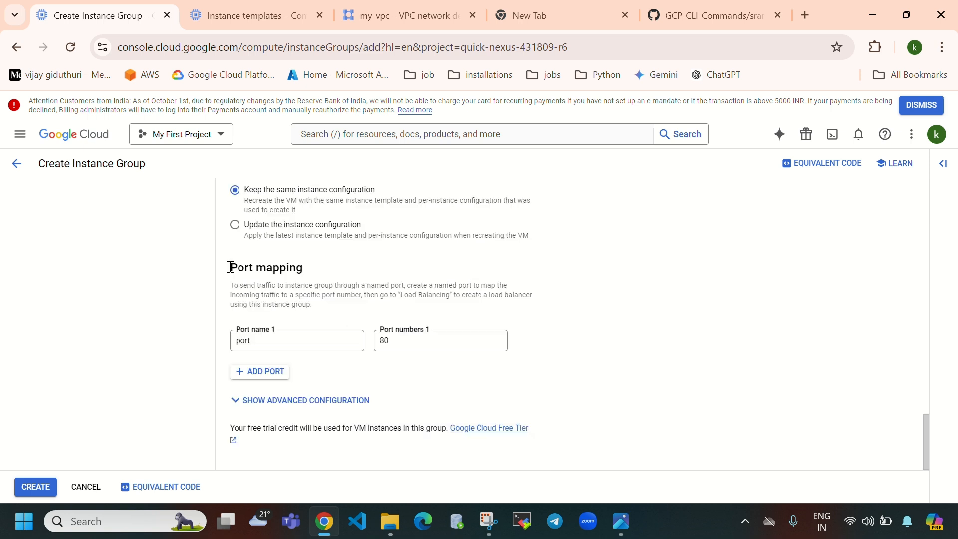
pyautogui.moveTo(229, 267); pyautogui.dragTo(314, 269)
pyautogui.moveTo(413, 338); pyautogui.dragTo(377, 345)
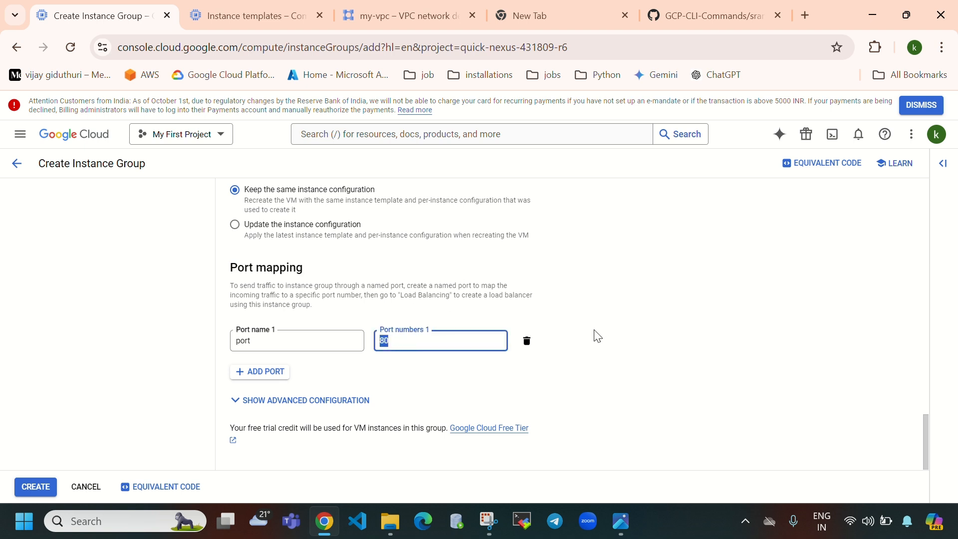
pyautogui.click(107, 323)
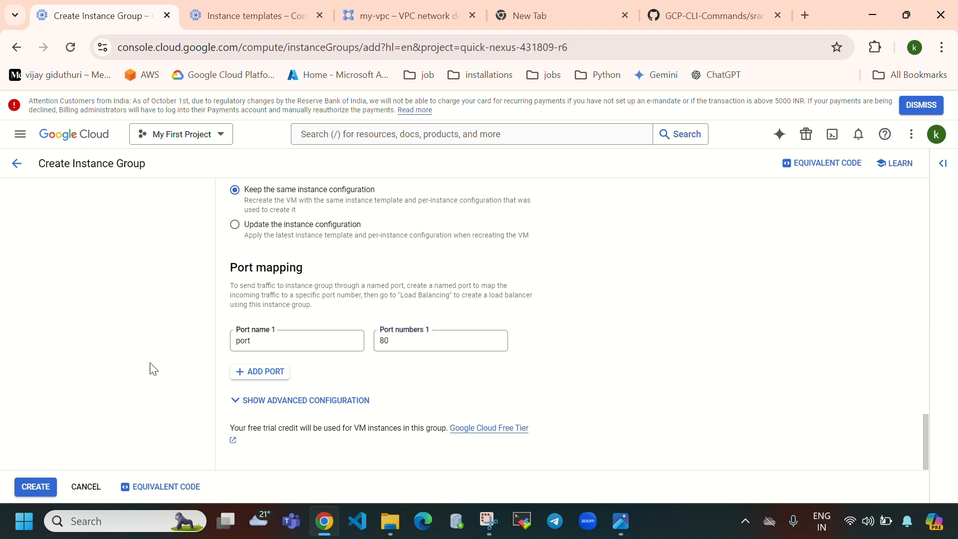
pyautogui.click(35, 487)
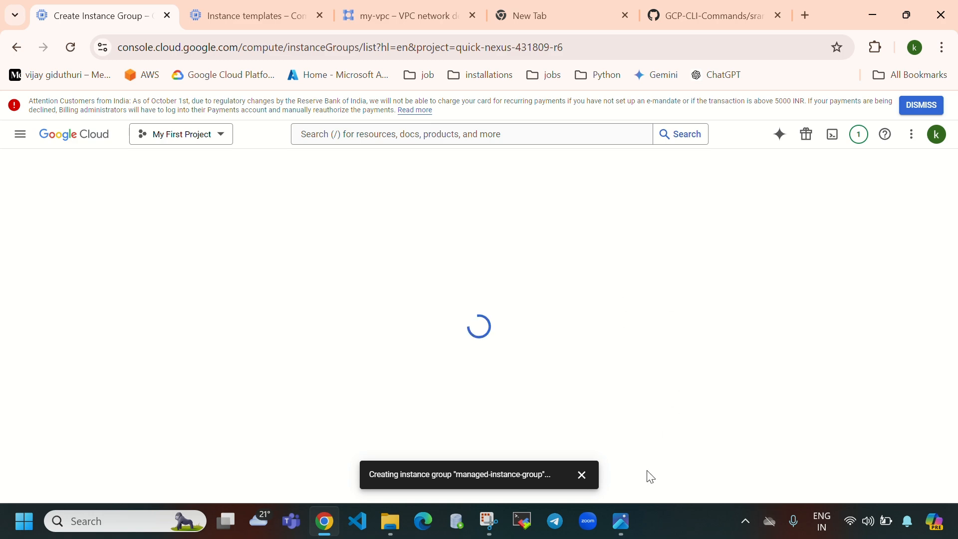
# Check the group's creation progress in the notifications, and open the VM instances list in the other Compute Engine browser tab
pyautogui.click(620, 523)
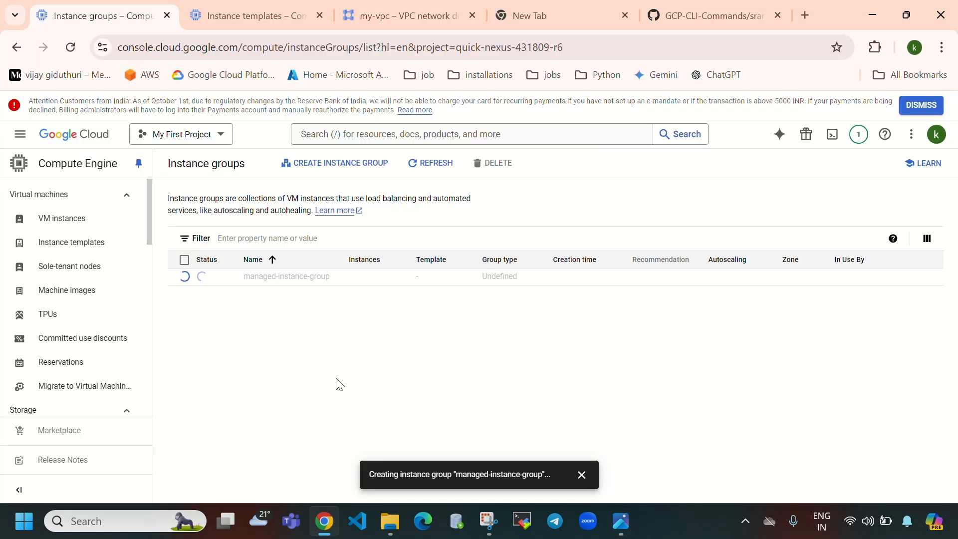
pyautogui.click(859, 134)
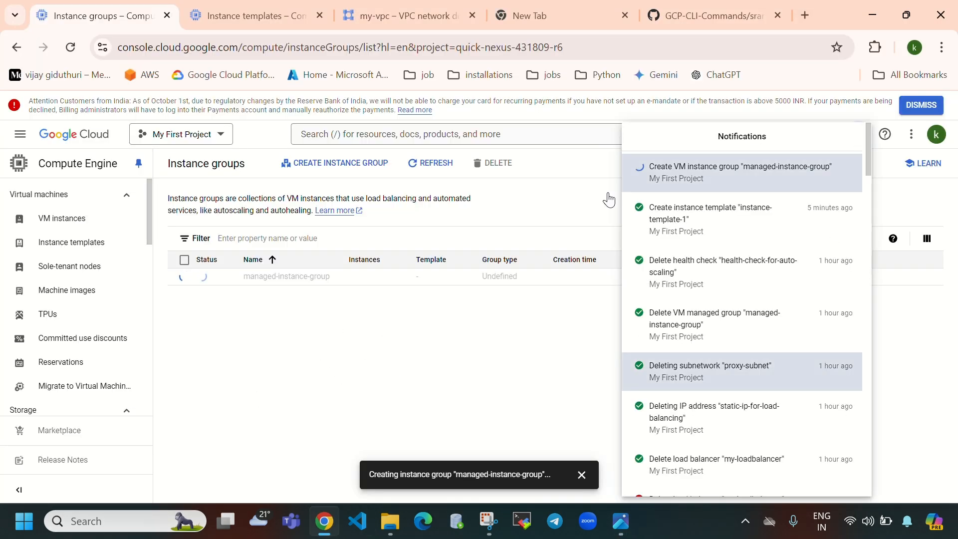
pyautogui.click(222, 12)
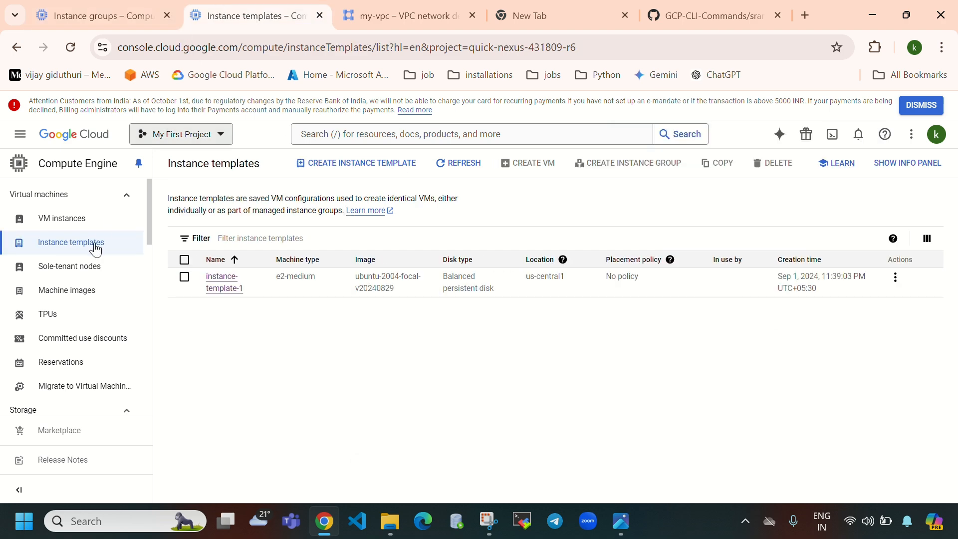
pyautogui.click(63, 219)
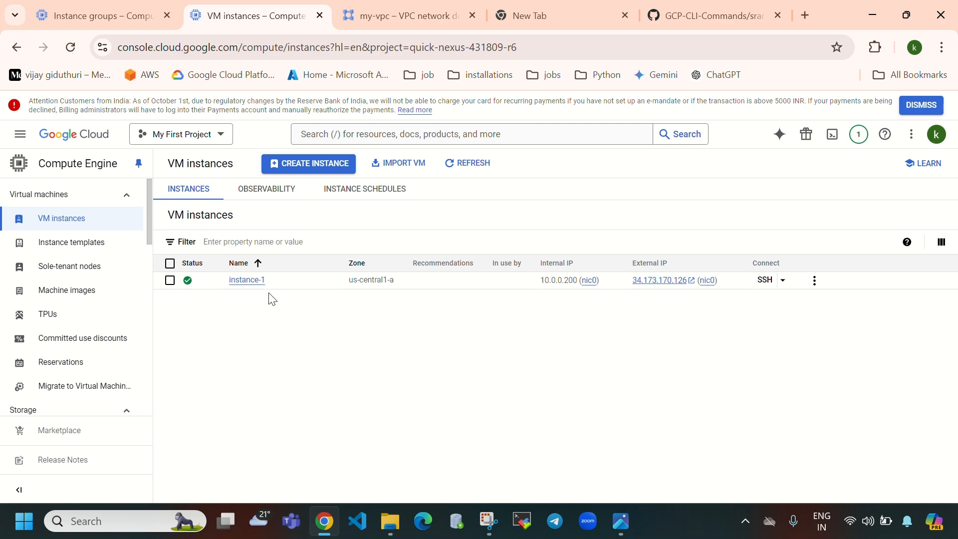
# Refresh the VM instances list, and return to the instance groups list, close the notifications and refresh it
pyautogui.click(465, 169)
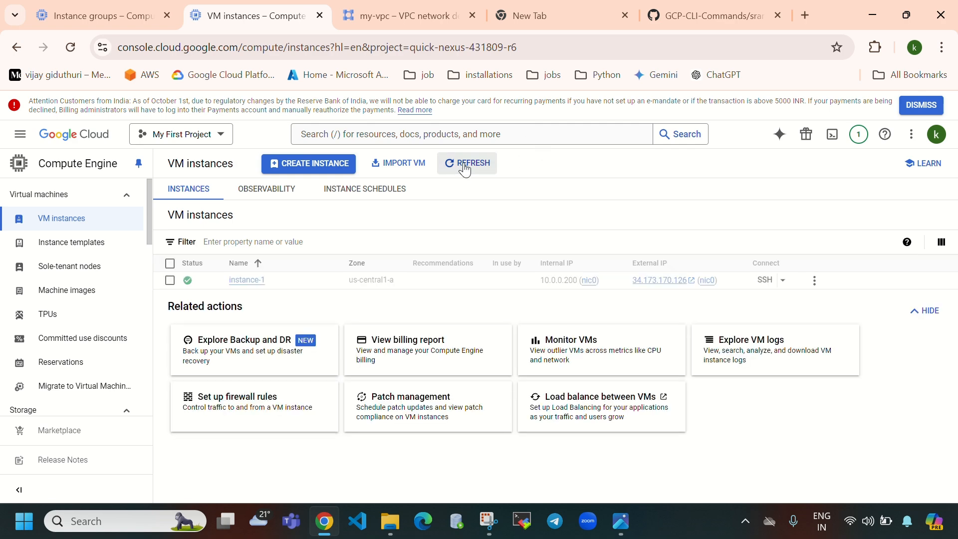
pyautogui.click(110, 16)
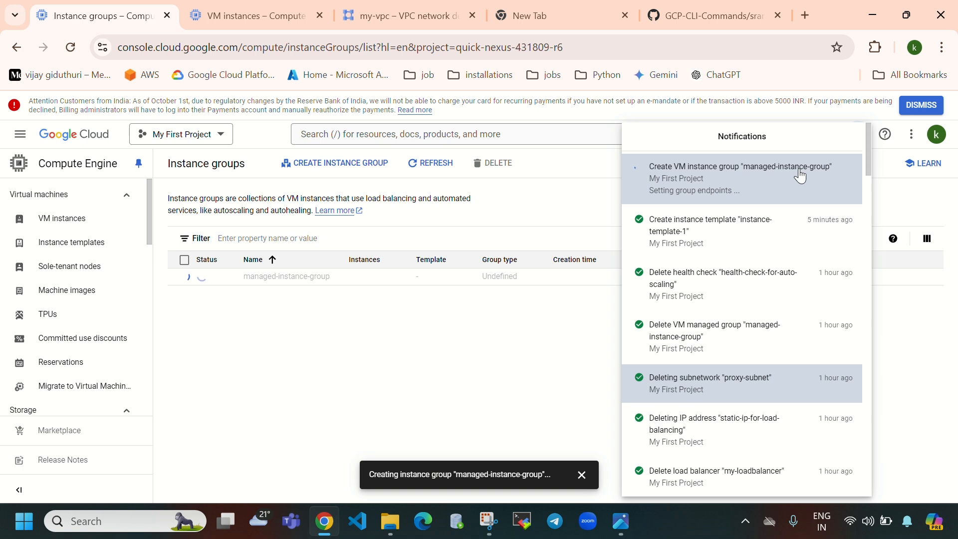
pyautogui.click(483, 375)
pyautogui.click(432, 165)
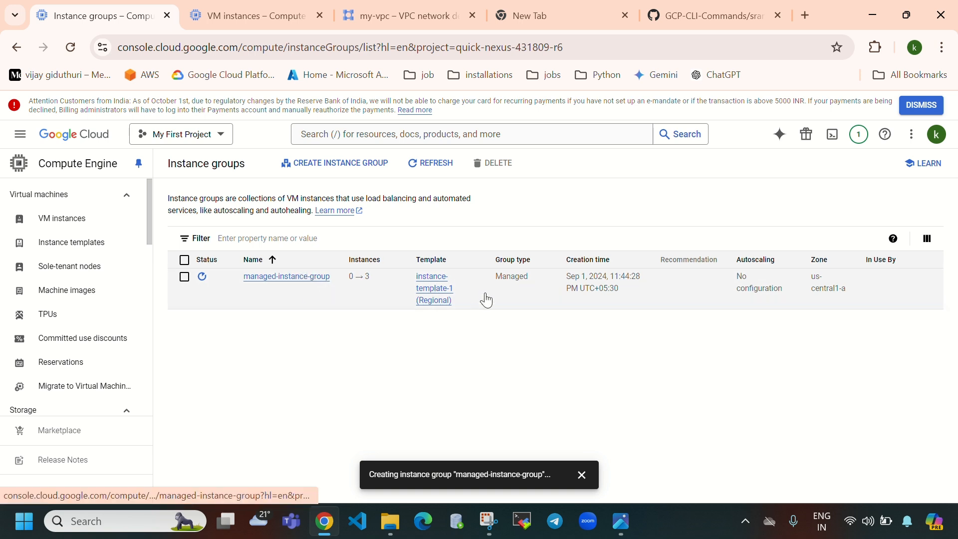
# Review the managed instance group's type, creation time, autoscaling and zone in the list, and dismiss the creation message
pyautogui.moveTo(494, 283); pyautogui.dragTo(537, 292)
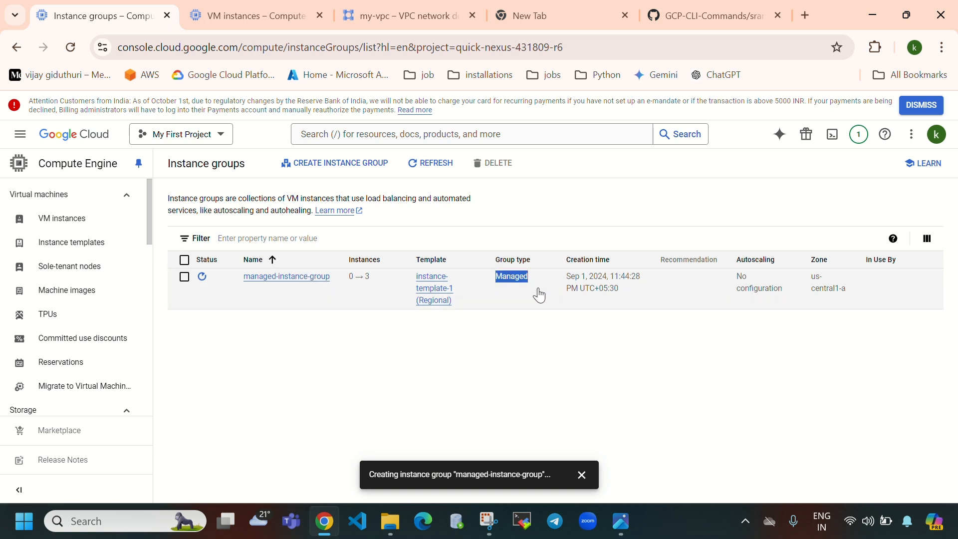
pyautogui.moveTo(646, 299); pyautogui.dragTo(563, 274)
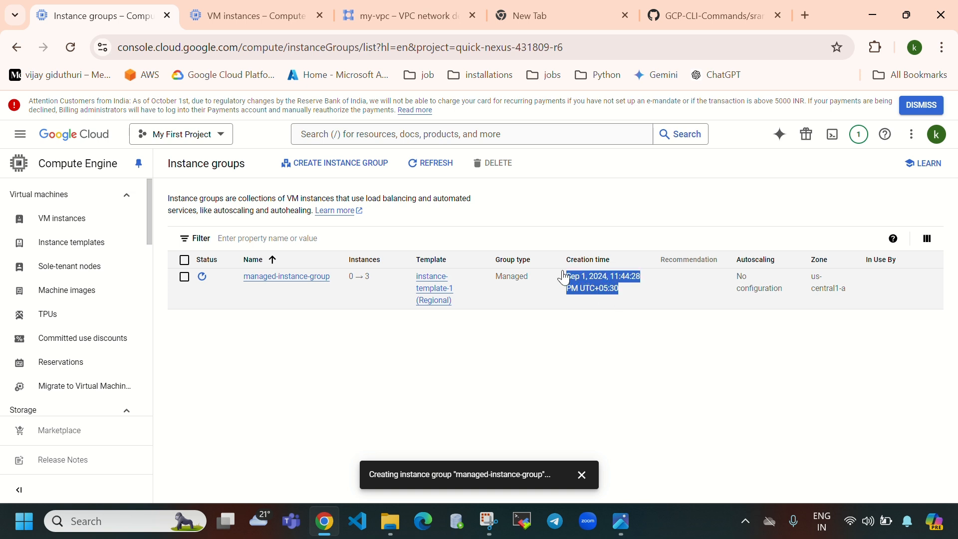
pyautogui.moveTo(737, 260); pyautogui.dragTo(774, 265)
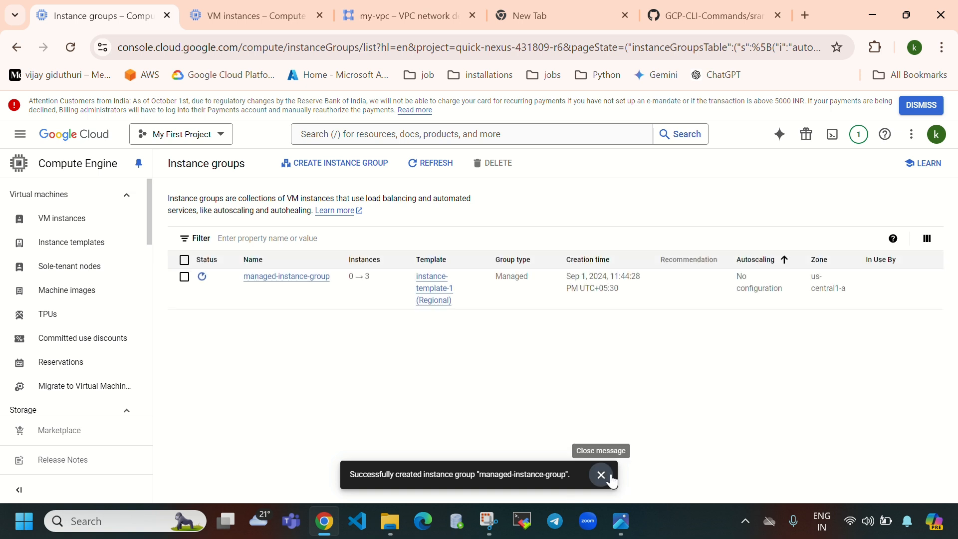
pyautogui.click(602, 476)
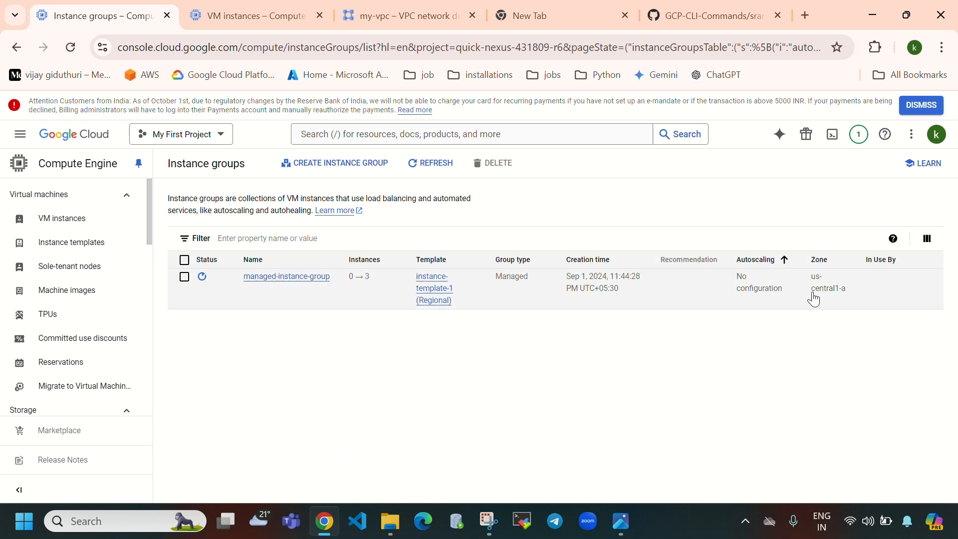
pyautogui.moveTo(802, 300); pyautogui.dragTo(739, 276)
pyautogui.moveTo(859, 294); pyautogui.dragTo(819, 278)
pyautogui.click(734, 352)
# Open the managed instance group's details to check its VMs and health, and refresh the VM instances list in the other browser tab
pyautogui.click(268, 280)
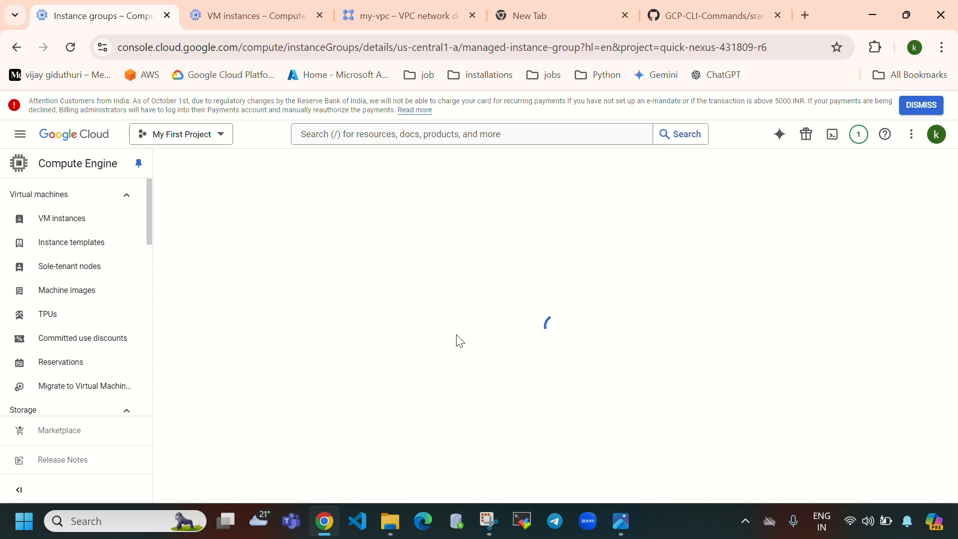
pyautogui.scroll(-3, 460, 387)
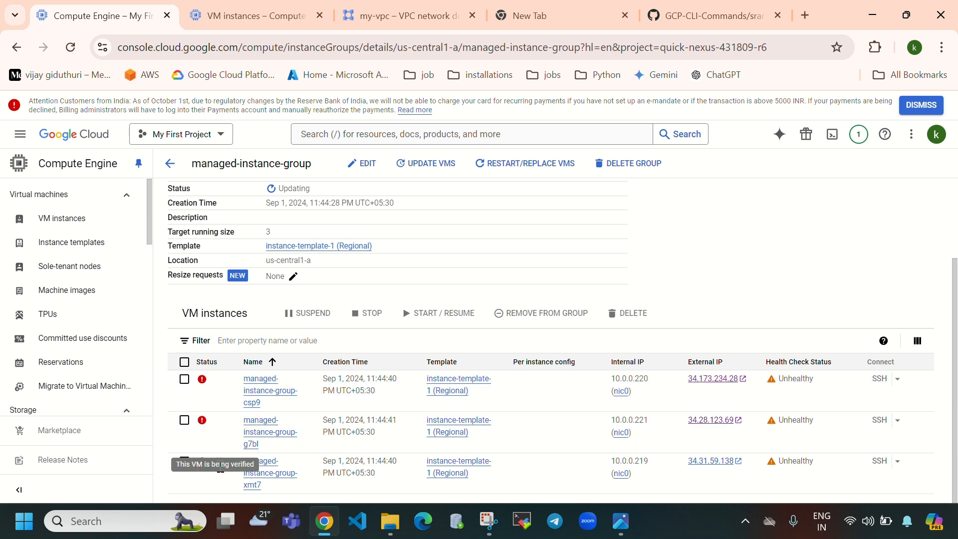
pyautogui.scroll(2, 423, 445)
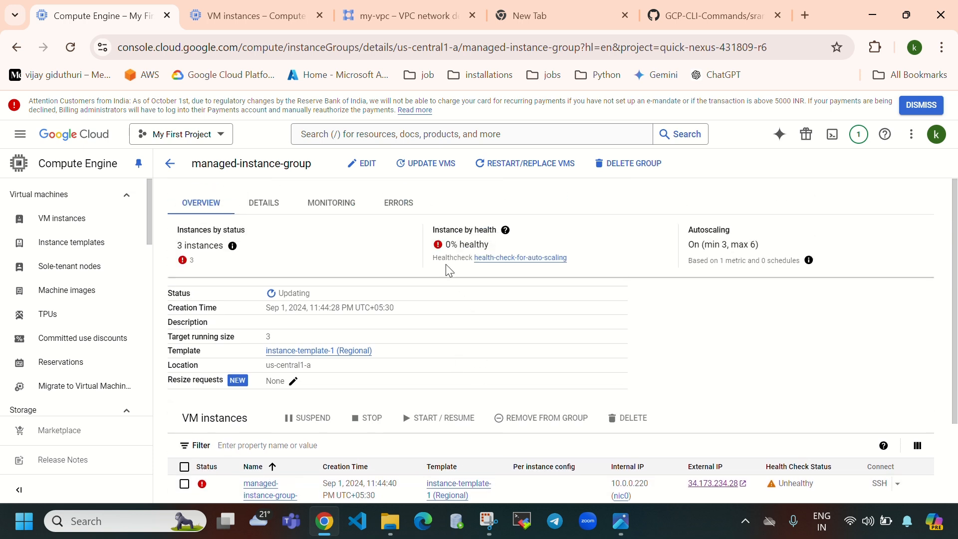
pyautogui.moveTo(446, 245)
pyautogui.mouseDown()
pyautogui.moveTo(496, 255)
pyautogui.moveTo(506, 248)
pyautogui.mouseUp()
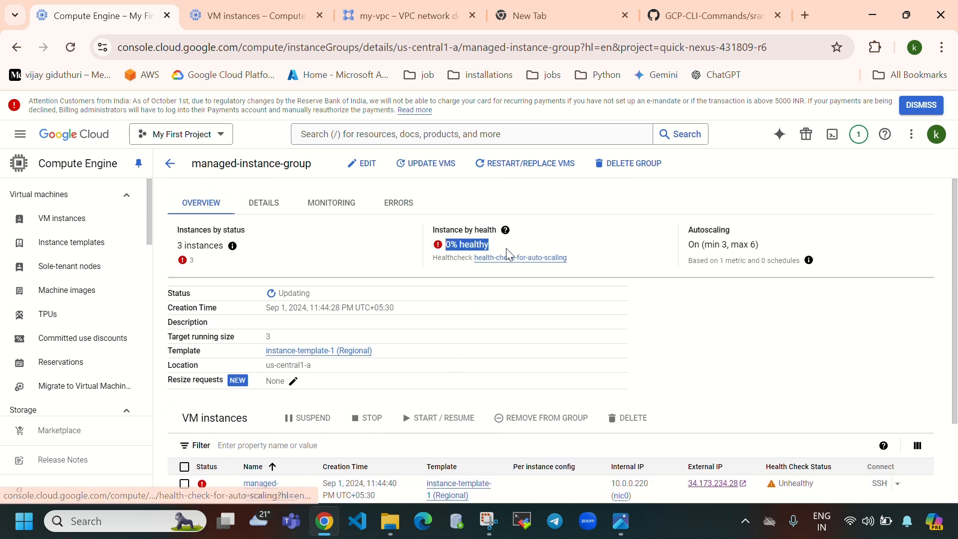
pyautogui.click(268, 18)
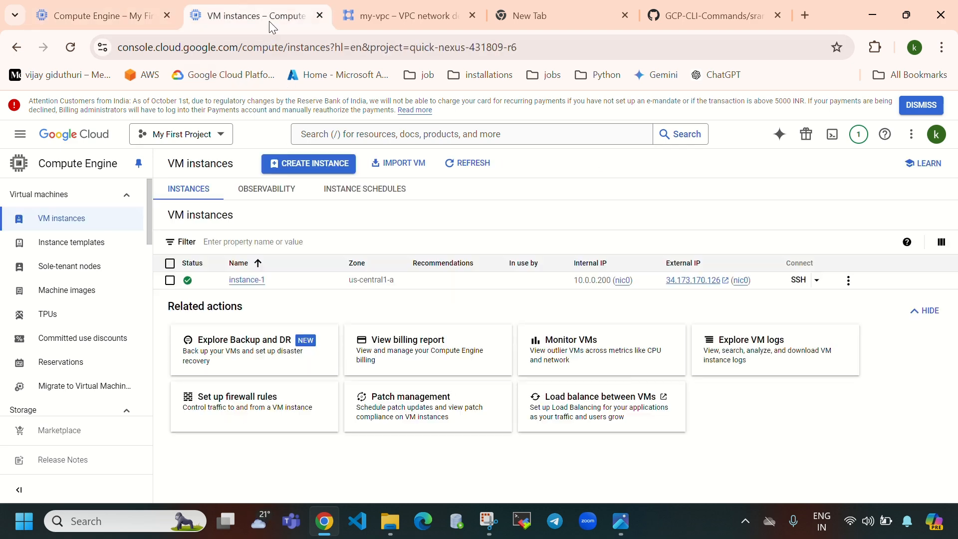
pyautogui.click(477, 165)
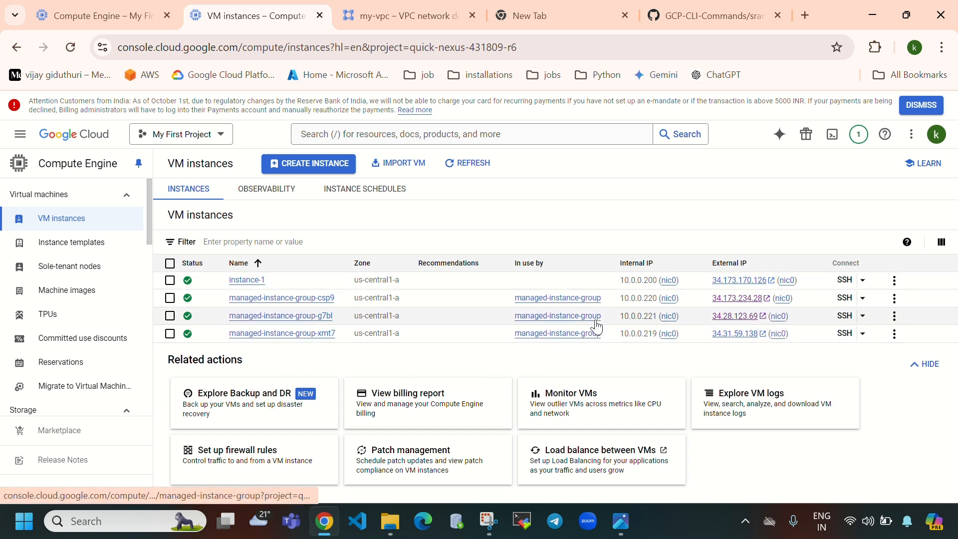
# Return to the group's details, check the status of its VMs, and reload the page to recheck the instance health
pyautogui.click(116, 16)
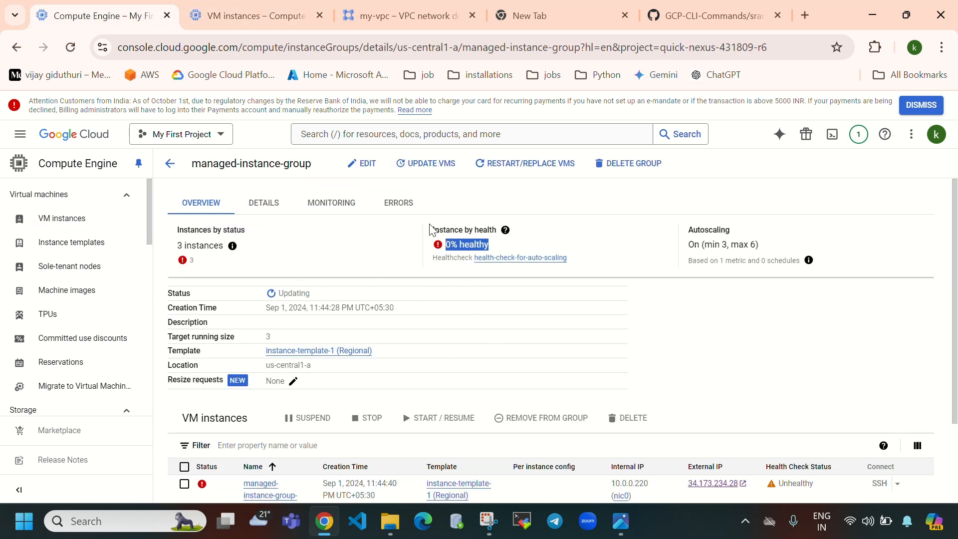
pyautogui.scroll(-2, 474, 344)
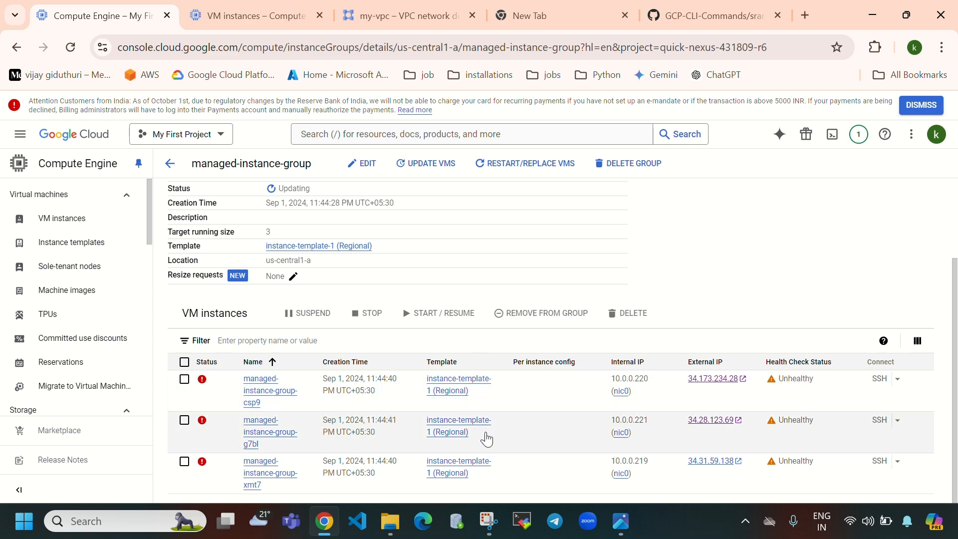
pyautogui.scroll(2, 192, 282)
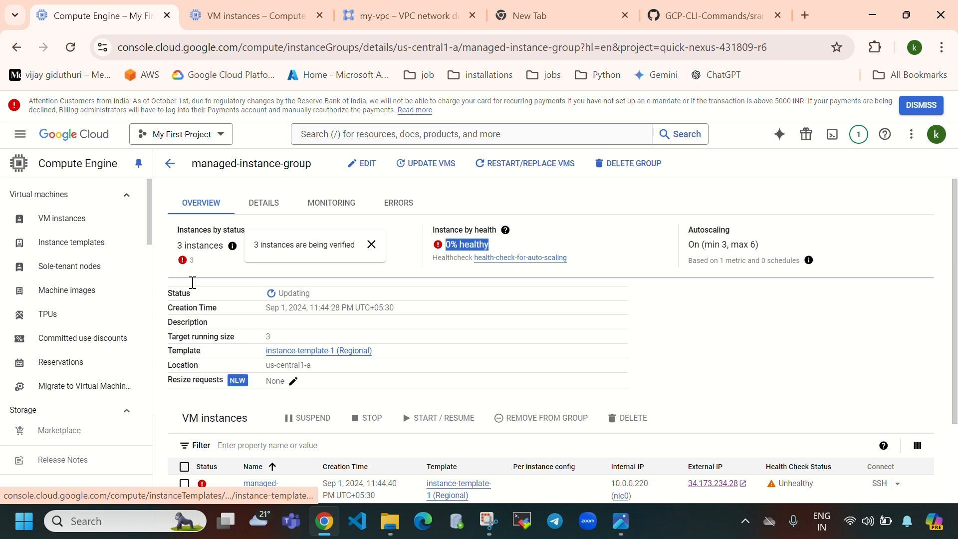
pyautogui.click(71, 47)
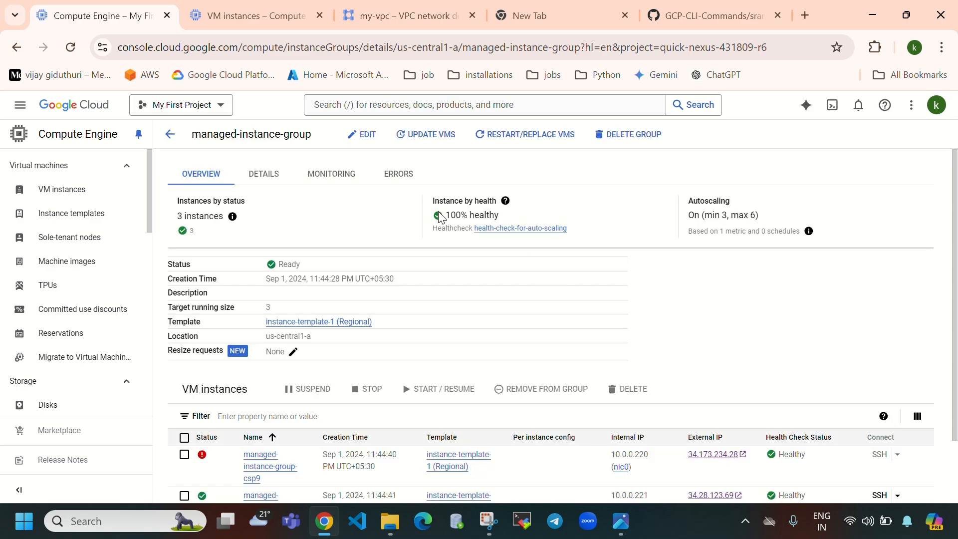
pyautogui.tripleClick(452, 247)
pyautogui.click(649, 242)
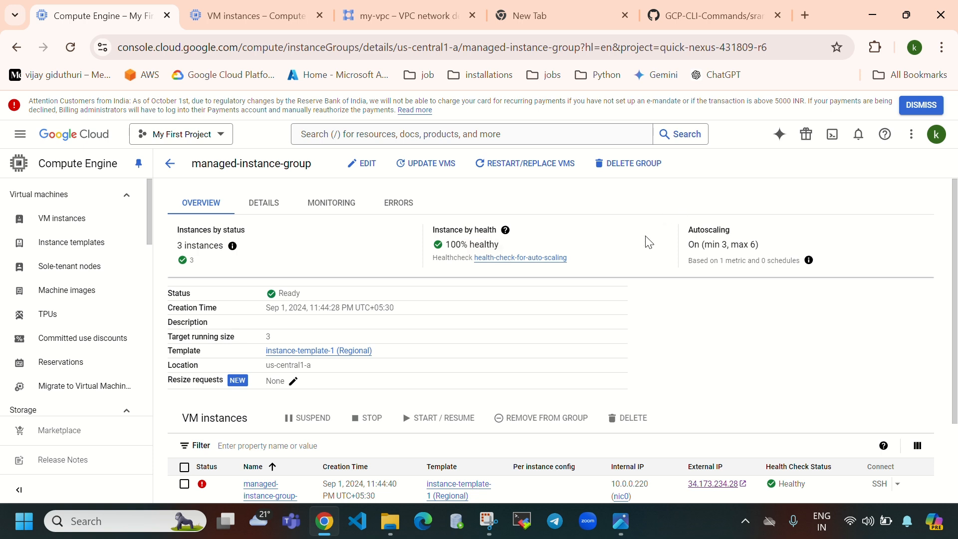
# Go back to the instance groups list and reopen managed-instance-group to check each VM's health check status
pyautogui.click(177, 174)
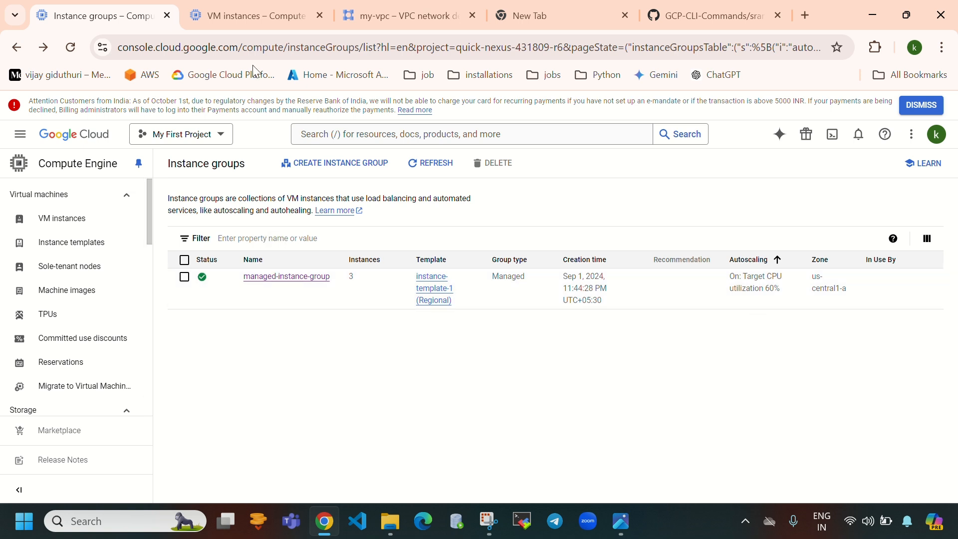
pyautogui.click(288, 278)
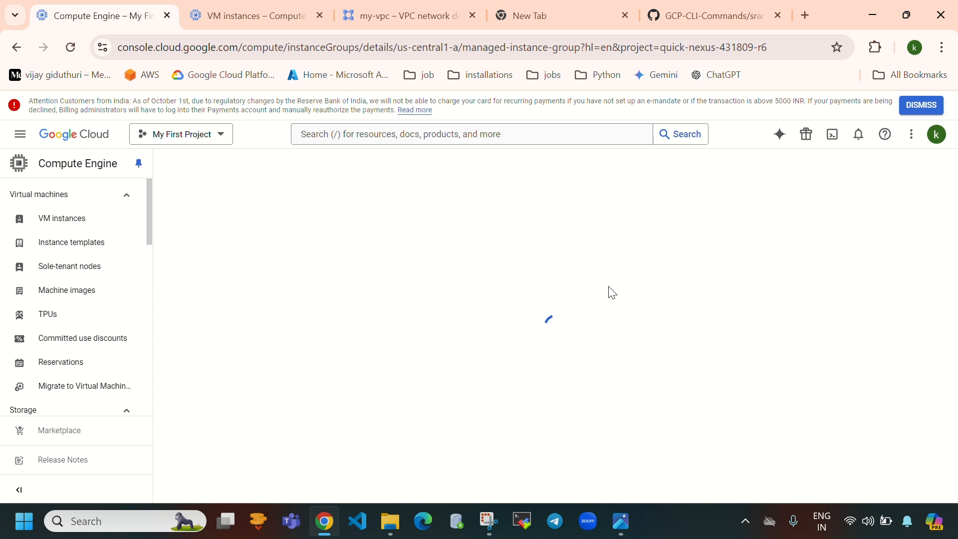
pyautogui.scroll(-2, 474, 408)
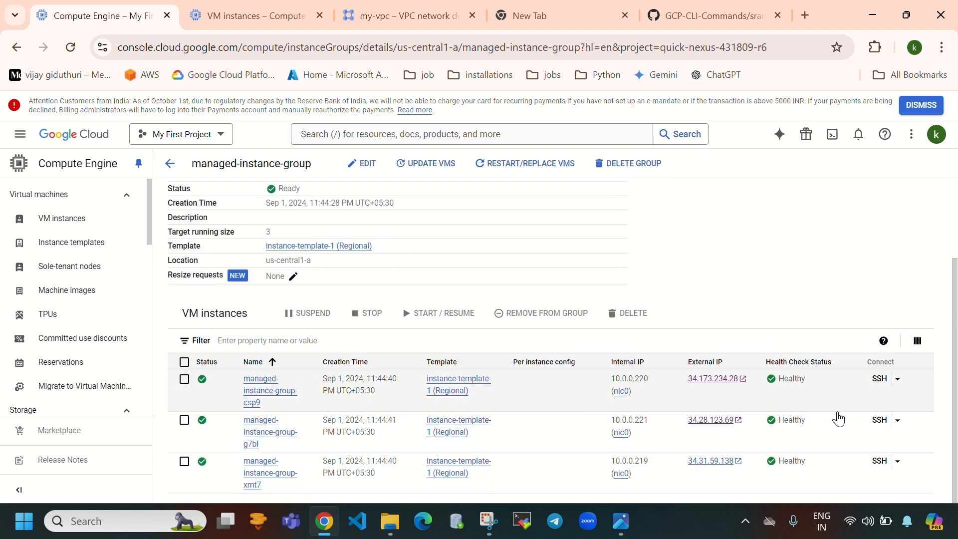
# Copy the external IP of managed-instance-group-csp9, open 34.173.234.28 in a new browser tab, and check the private IP on its page
pyautogui.click(696, 394)
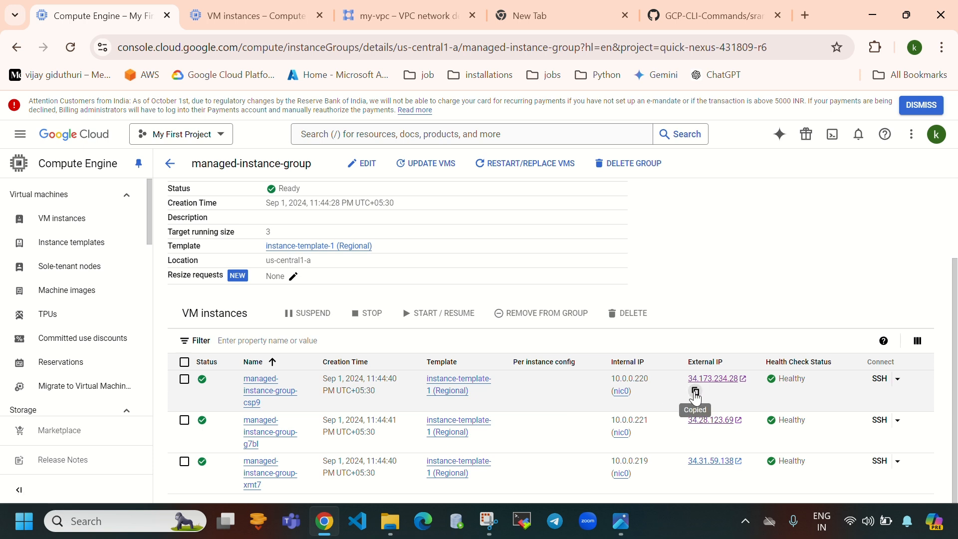
pyautogui.click(697, 393)
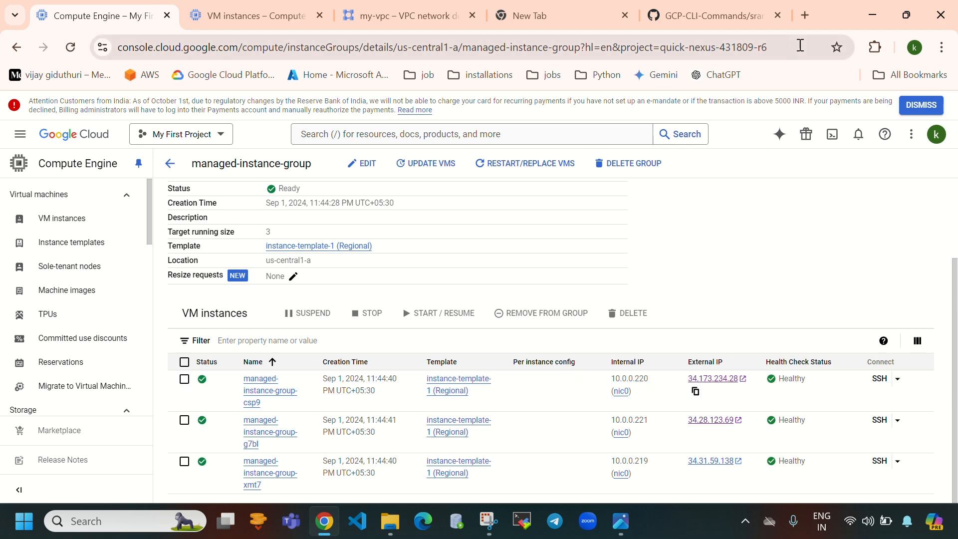
pyautogui.click(805, 15)
pyautogui.click(418, 261)
pyautogui.hotkey('ctrl', 'v')
pyautogui.press('Return')
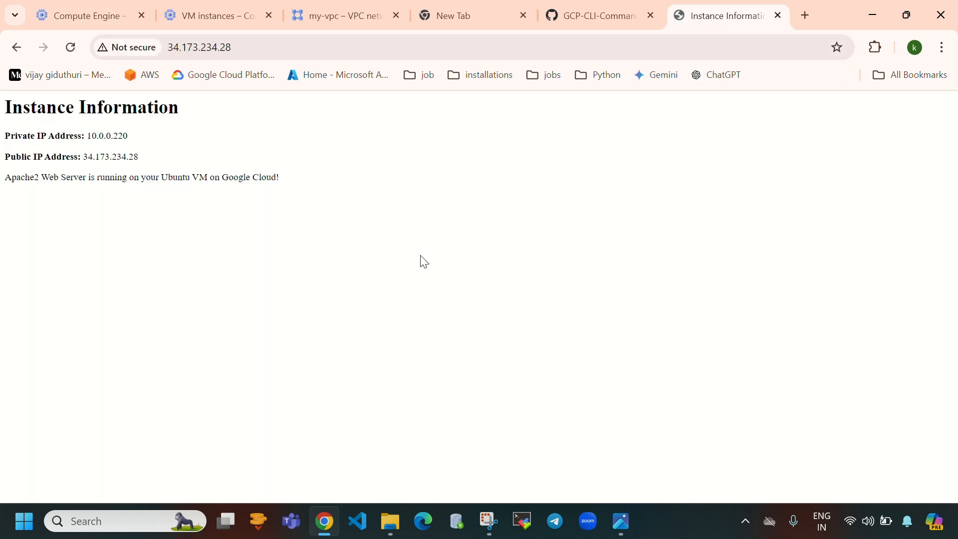
pyautogui.moveTo(132, 136); pyautogui.dragTo(94, 142)
# Copy the external IP of managed-instance-group-g7bl, open 34.28.123.69 in a new browser tab, and check the private IP on its page
pyautogui.click(89, 17)
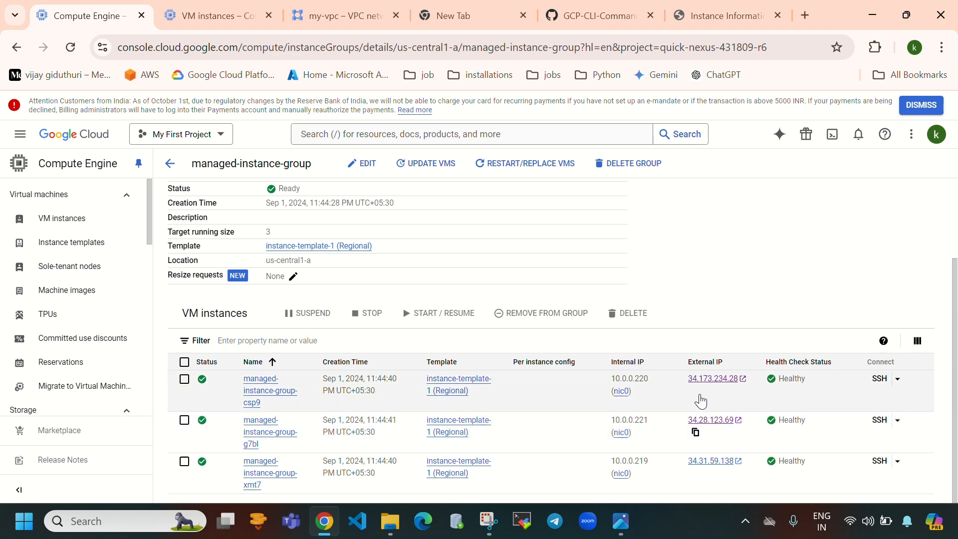
pyautogui.click(805, 15)
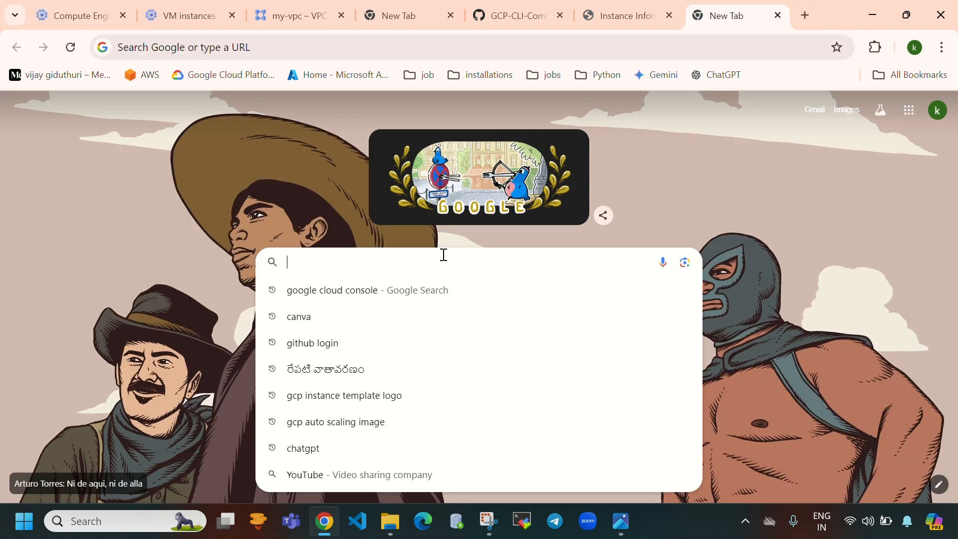
pyautogui.hotkey('ctrl', 'v')
pyautogui.press('Return')
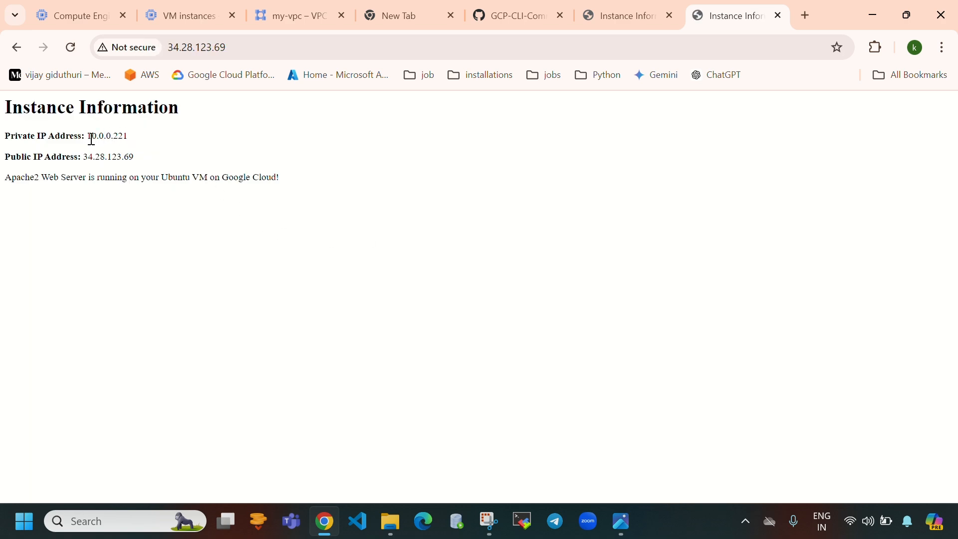
pyautogui.moveTo(92, 139); pyautogui.dragTo(134, 142)
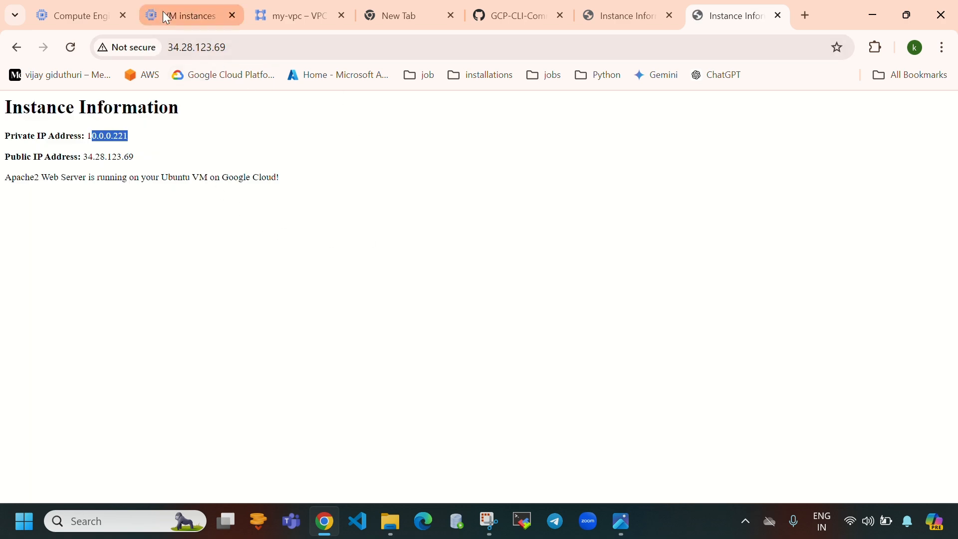
# Copy the external IP of managed-instance-group-xmt7, open 34.31.59.138 in a new browser tab, and check the private IP on its page
pyautogui.click(80, 15)
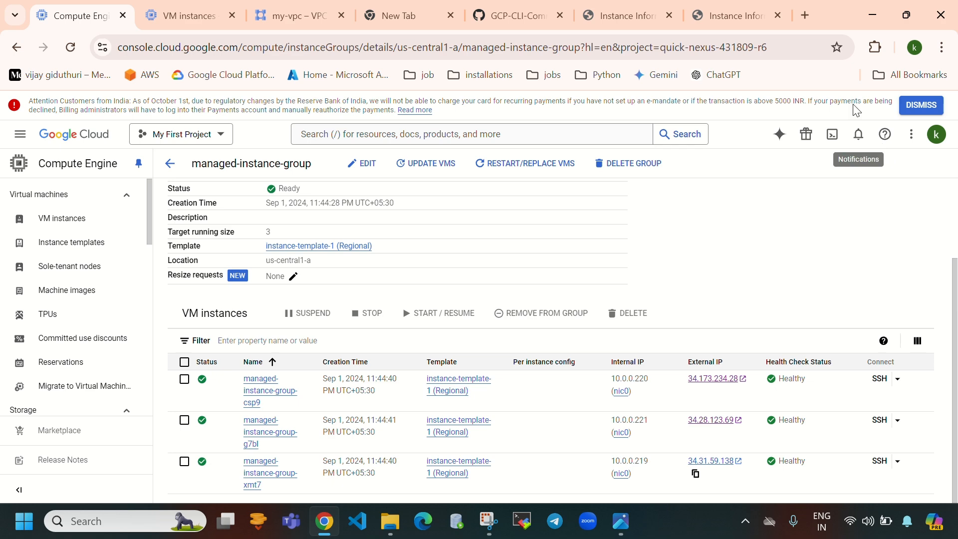
pyautogui.click(804, 15)
pyautogui.click(427, 260)
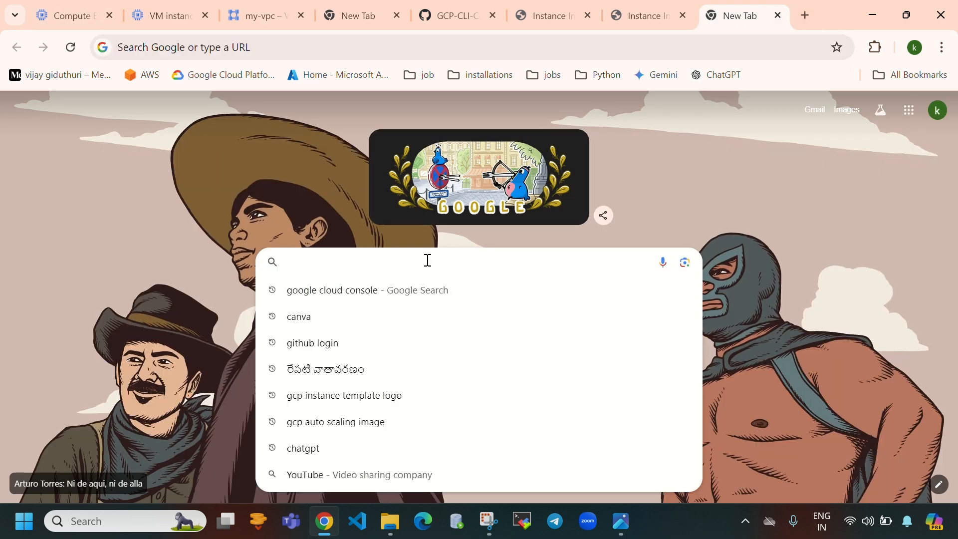
pyautogui.hotkey('ctrl', 'v')
pyautogui.press('Return')
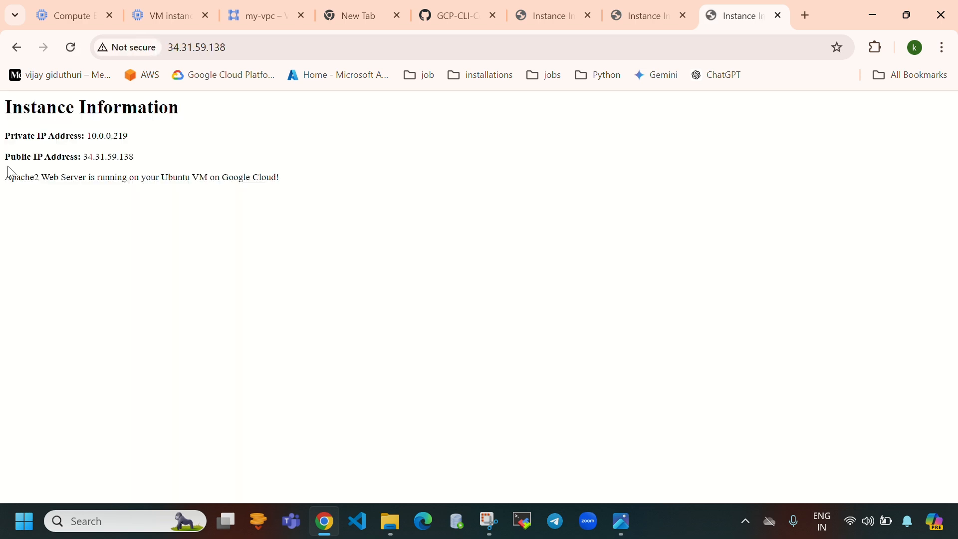
pyautogui.moveTo(90, 139); pyautogui.dragTo(132, 143)
pyautogui.click(556, 299)
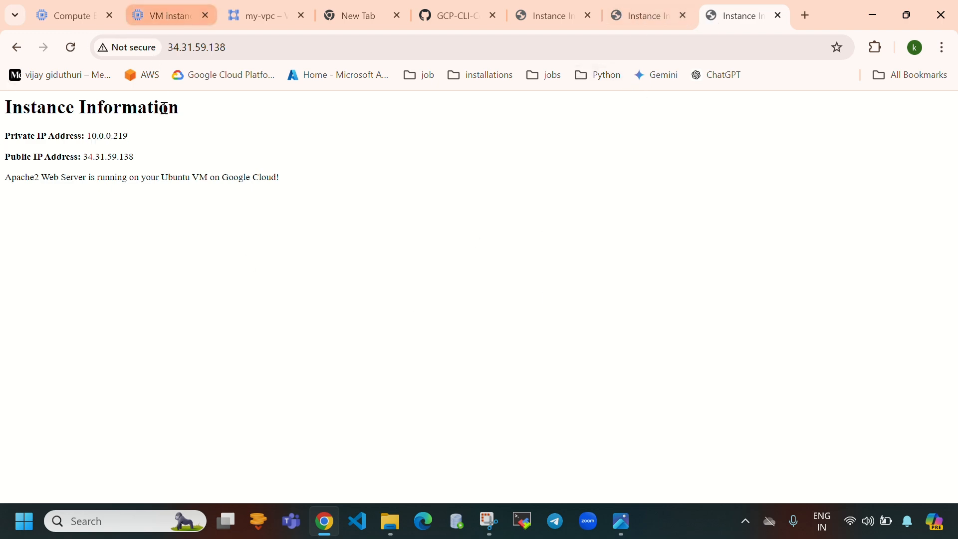
# Compare the VM instances list with the managed instance group's details, checking the VMs' internal and external IPs
pyautogui.click(93, 20)
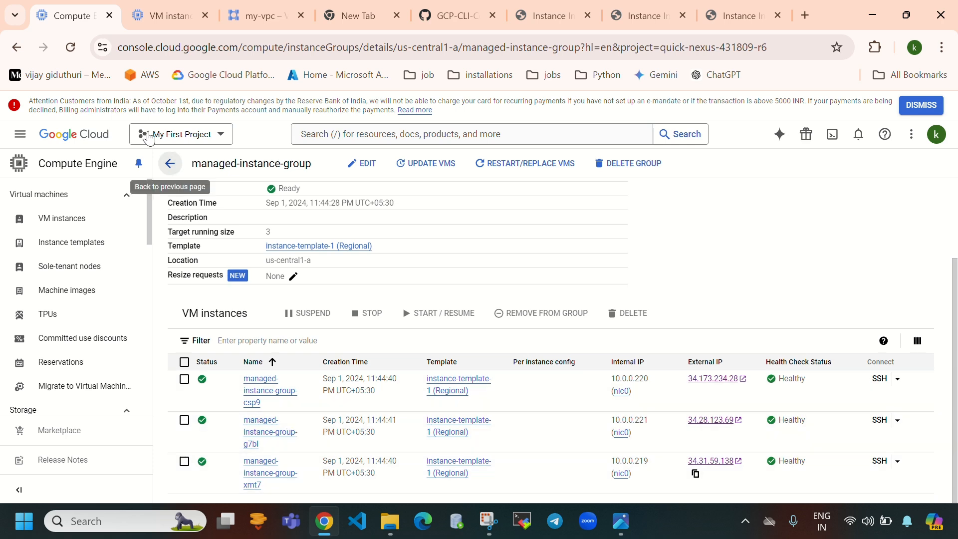
pyautogui.click(149, 14)
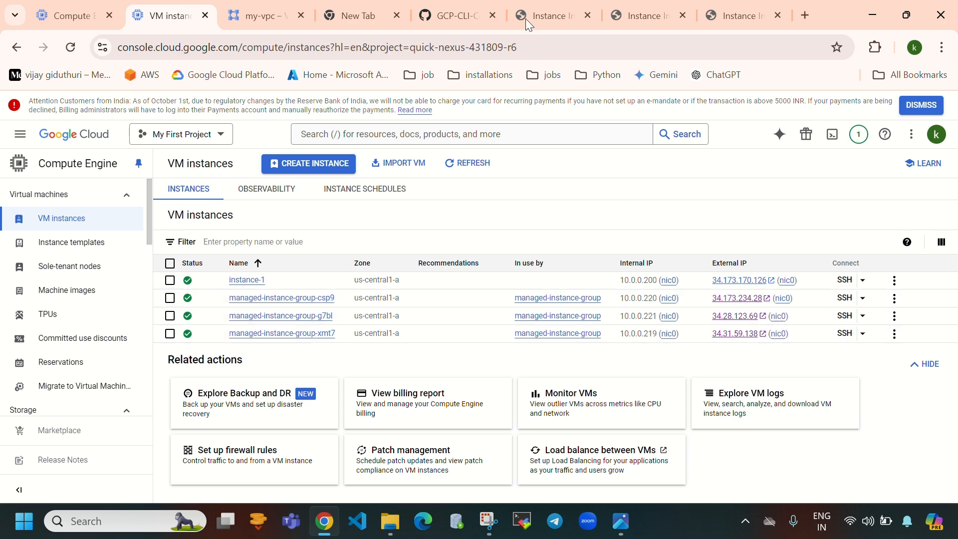
pyautogui.click(67, 15)
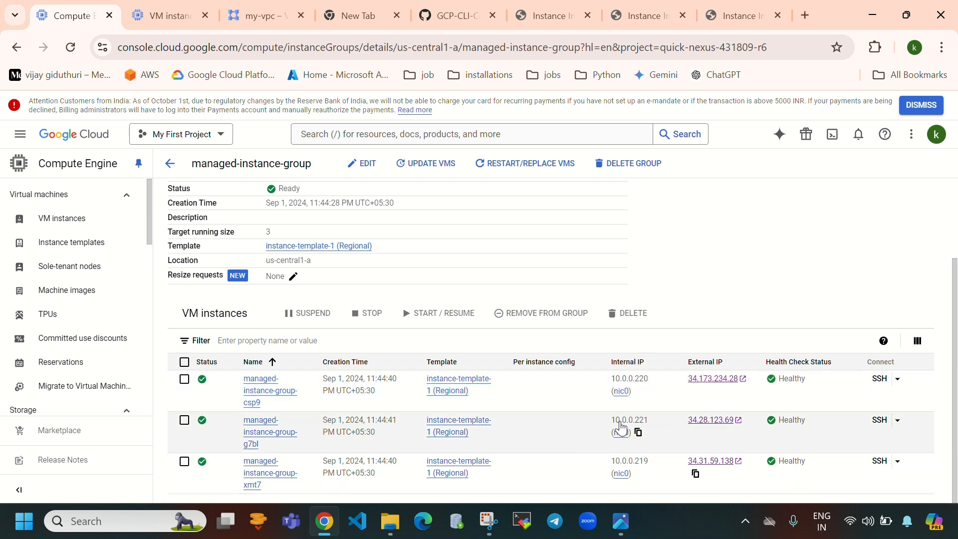
# View the auto scaling and load balancer architecture image, and close the three browser tabs showing the instances' web pages
pyautogui.click(628, 520)
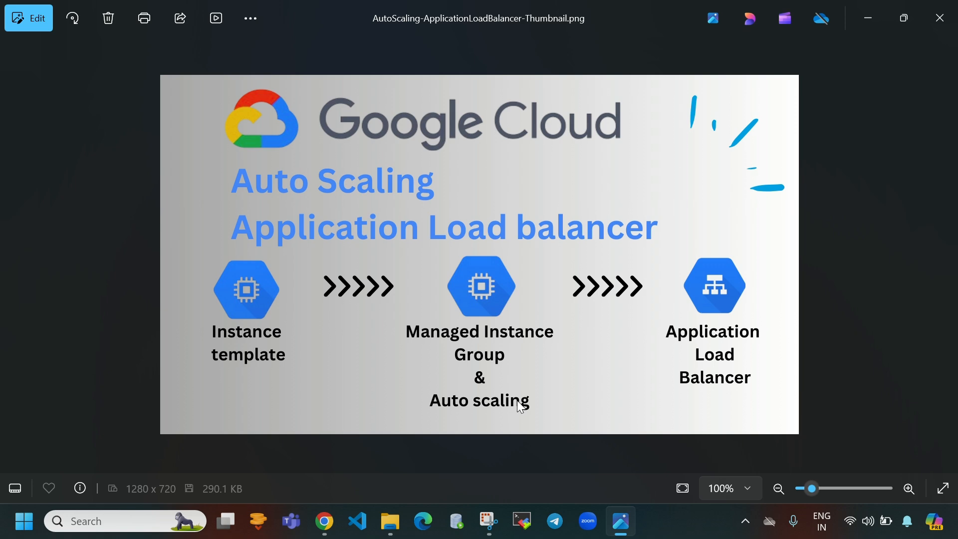
pyautogui.click(325, 522)
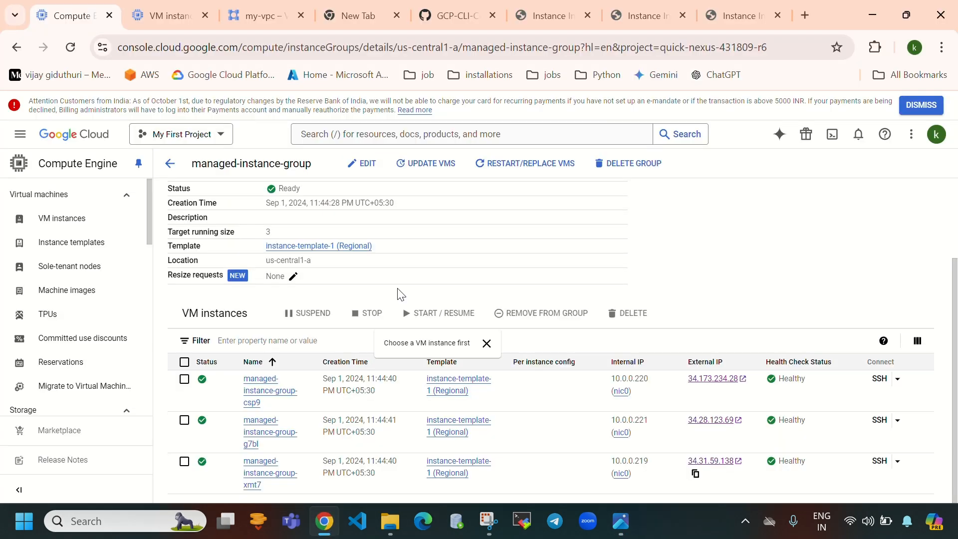
pyautogui.click(683, 16)
pyautogui.click(683, 16)
pyautogui.click(682, 16)
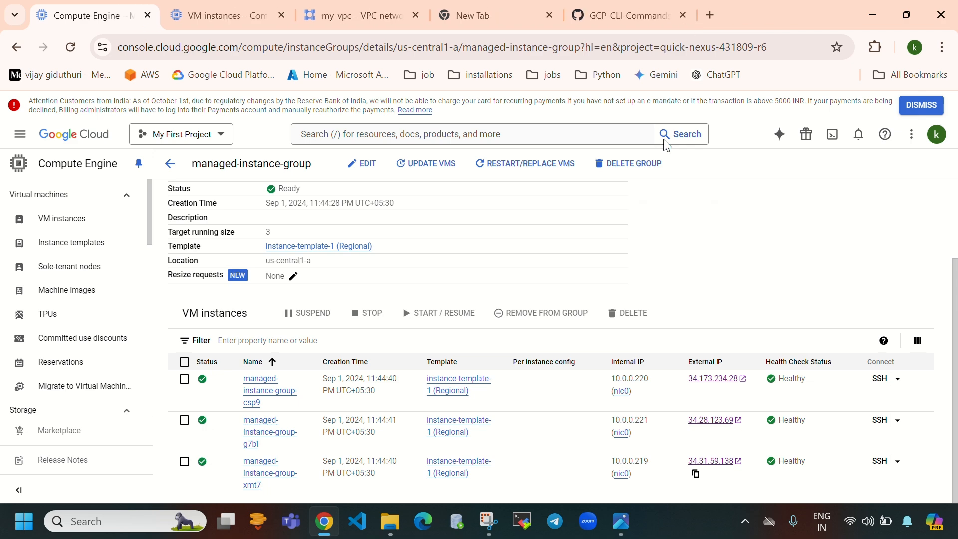
# Search the console for "load" and open the Load balancing page of Network Services in a new browser tab
pyautogui.click(348, 134)
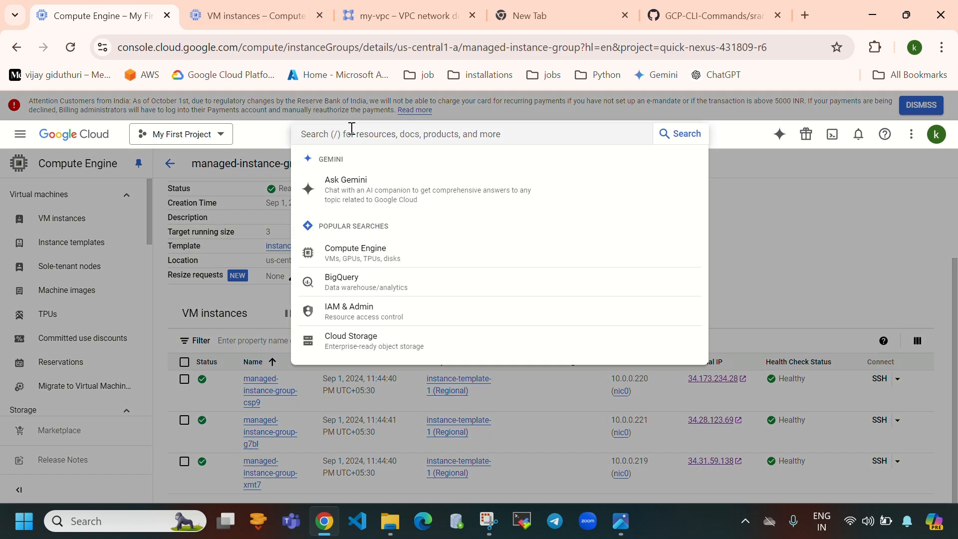
pyautogui.write('load')
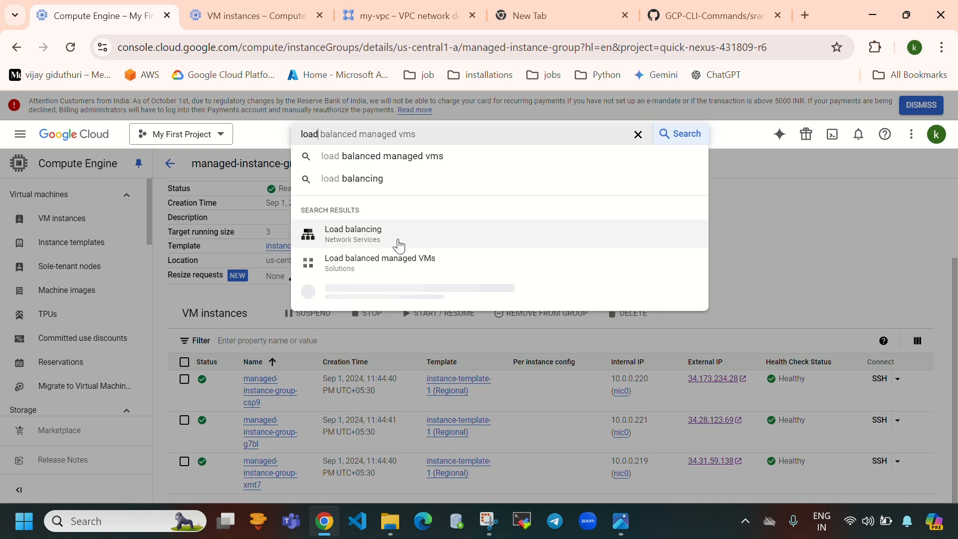
pyautogui.rightClick(384, 247)
pyautogui.click(431, 264)
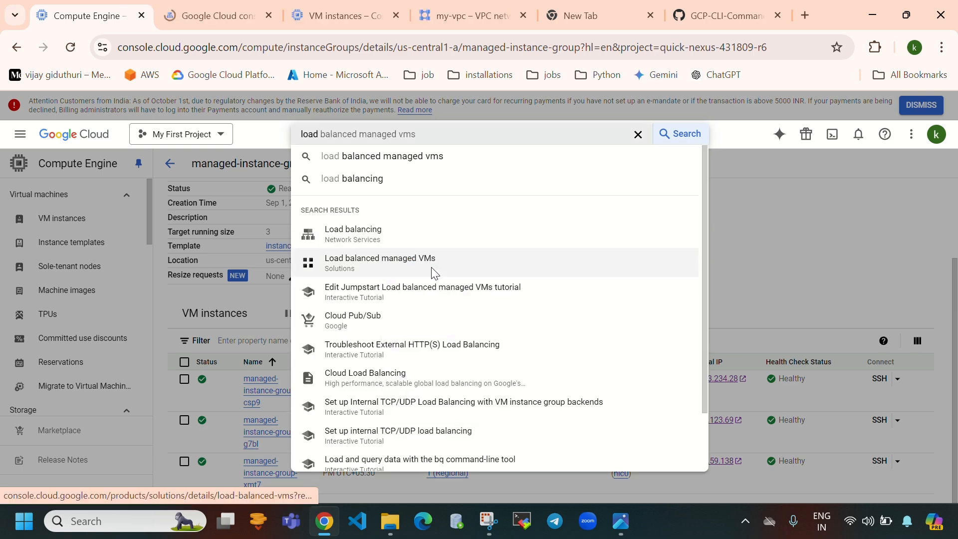
pyautogui.click(881, 245)
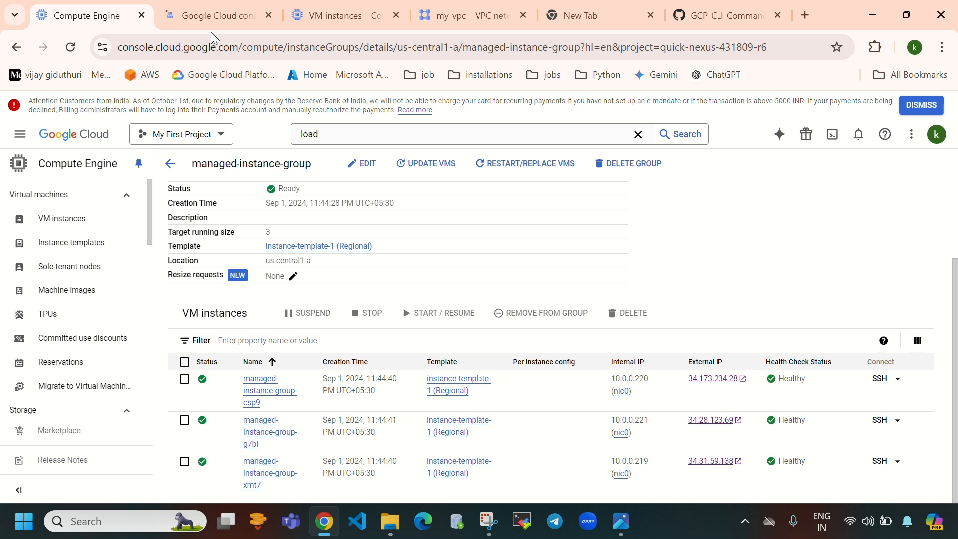
pyautogui.click(205, 16)
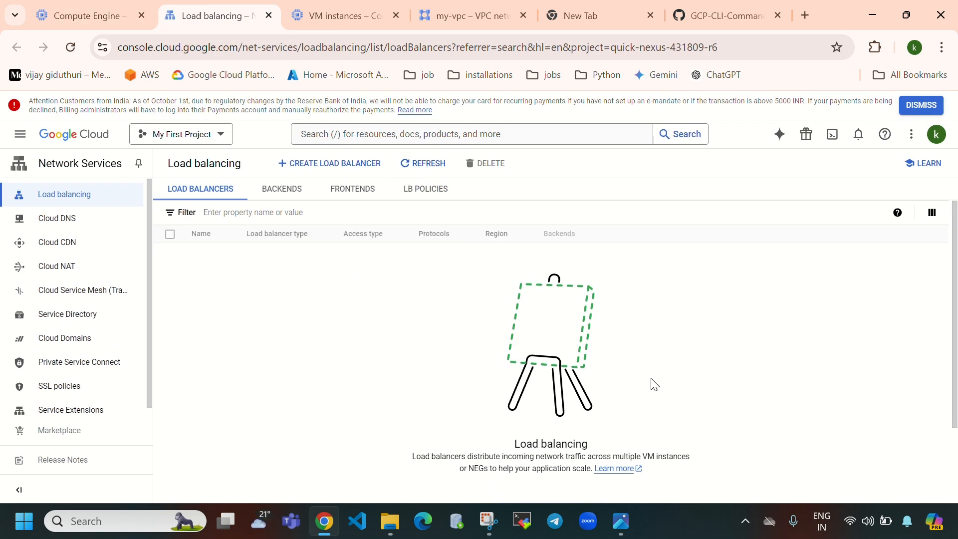
# Look through the project's existing load balancers, backends and frontends
pyautogui.scroll(-2, 544, 399)
pyautogui.scroll(2, 540, 394)
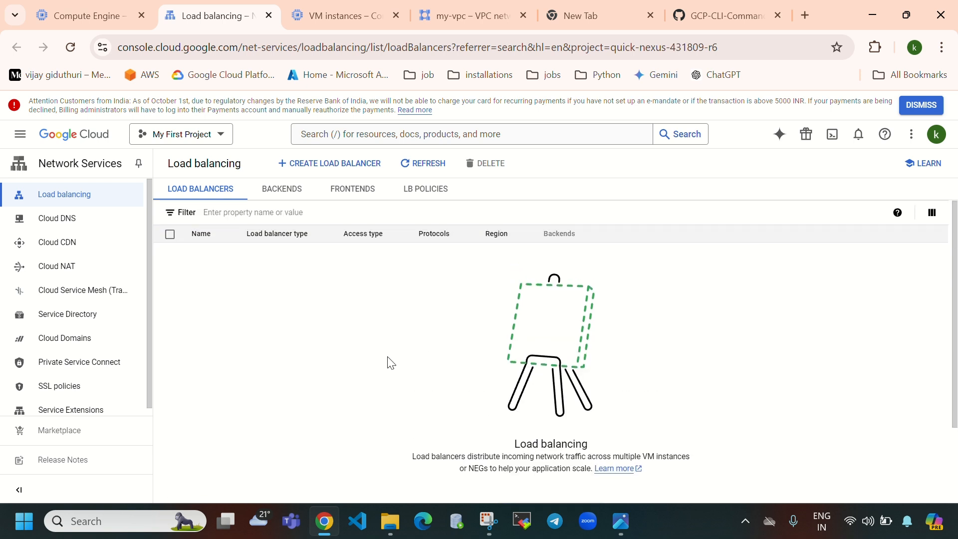
pyautogui.click(282, 190)
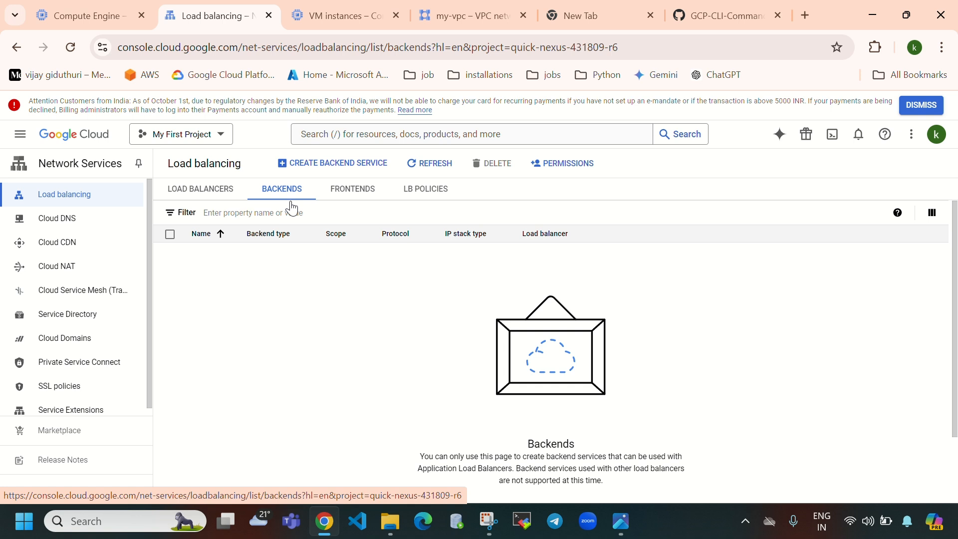
pyautogui.click(358, 189)
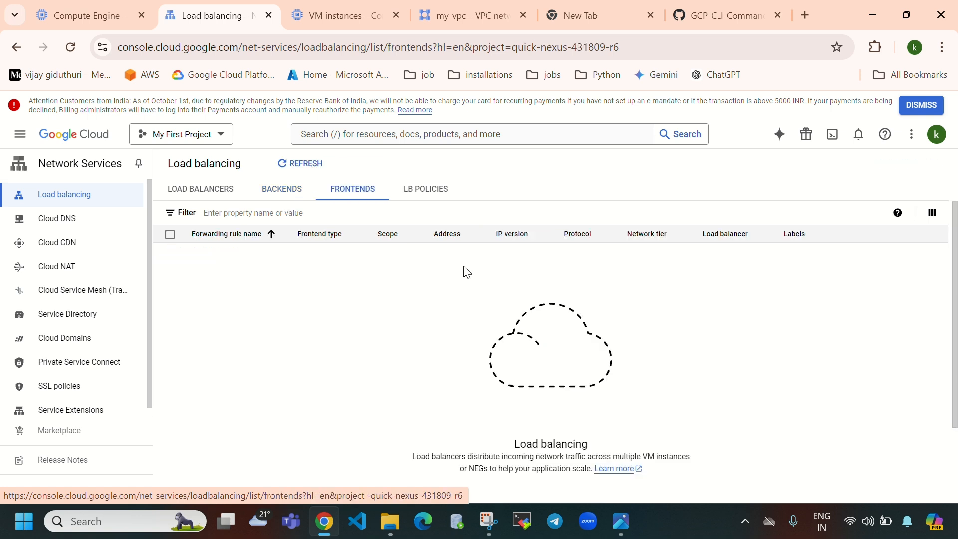
pyautogui.click(199, 194)
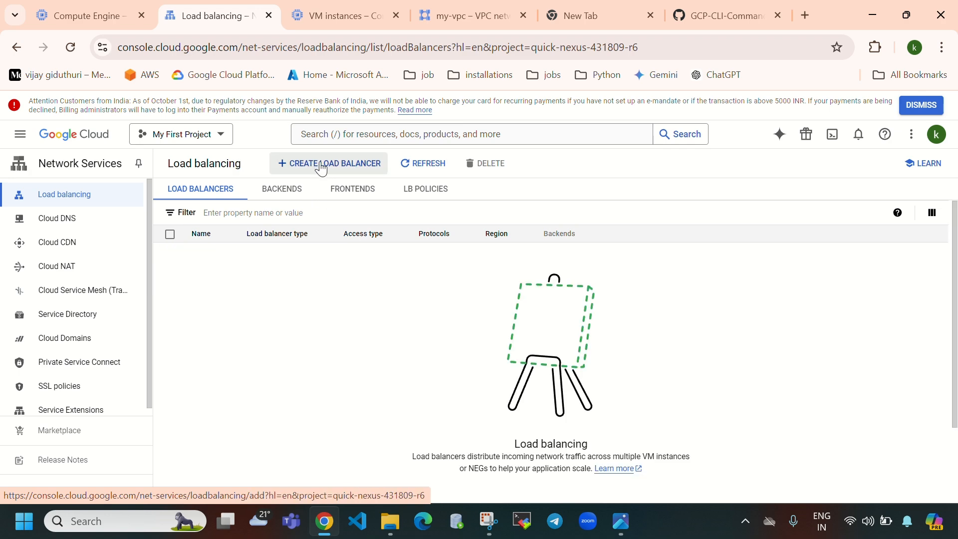
# Start creating a load balancer of type Application Load Balancer (HTTP/HTTPS) and make it public facing (external)
pyautogui.click(319, 165)
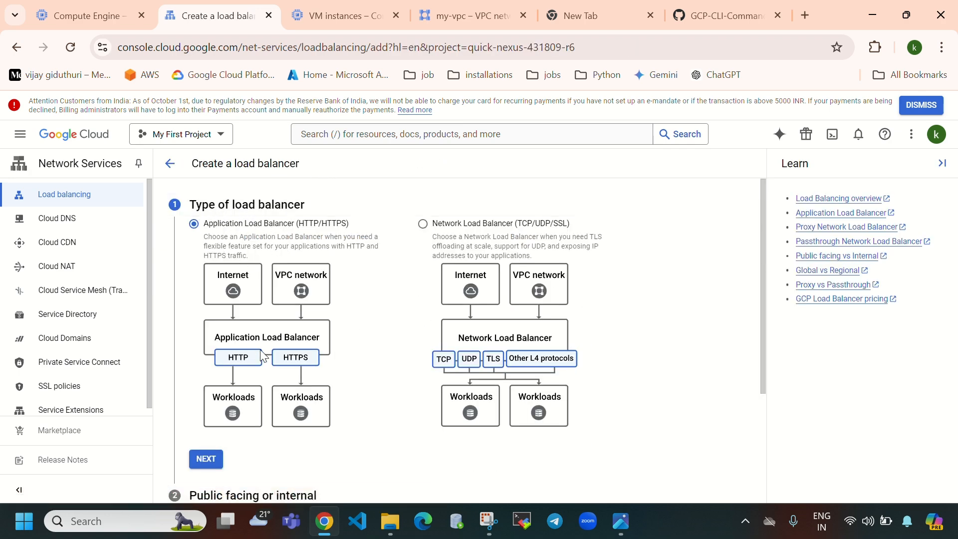
pyautogui.scroll(-3, 265, 351)
pyautogui.click(212, 311)
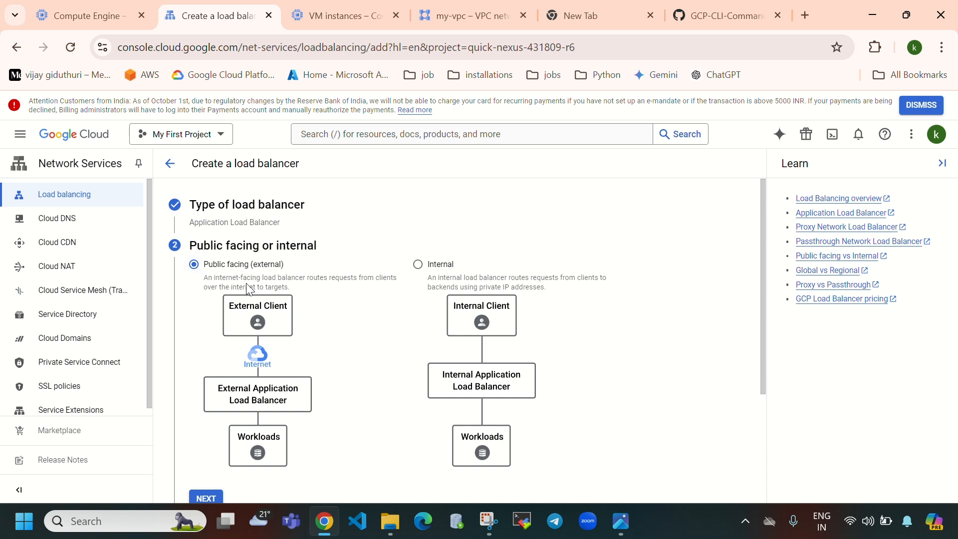
pyautogui.click(418, 265)
pyautogui.click(193, 268)
pyautogui.scroll(-3, 253, 344)
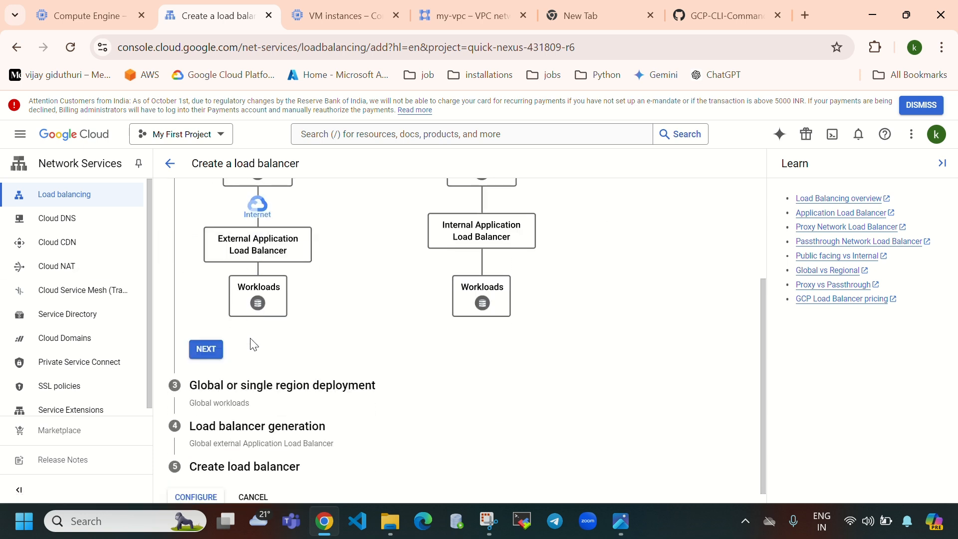
pyautogui.click(213, 350)
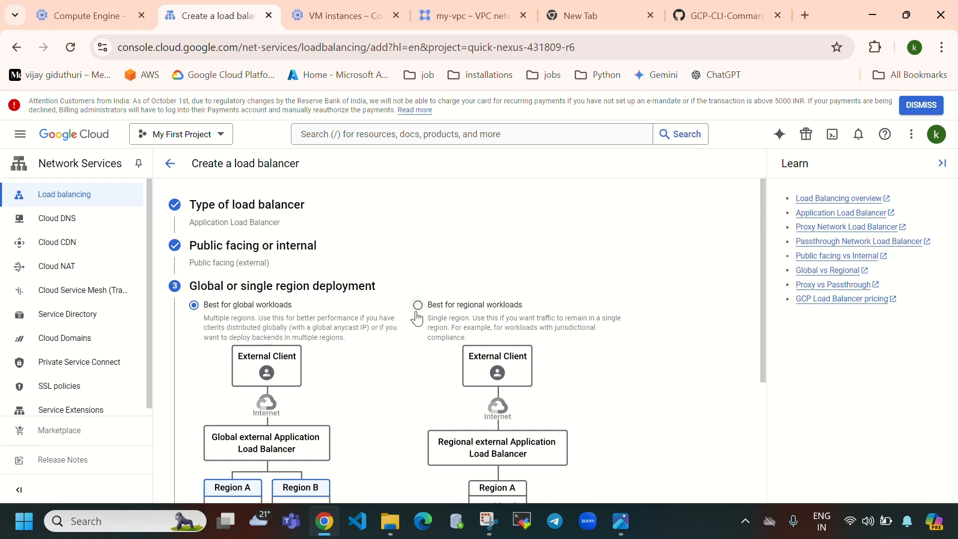
# Choose the deployment best for regional workloads and proceed to configuring the load balancer
pyautogui.click(417, 305)
pyautogui.scroll(-3, 344, 429)
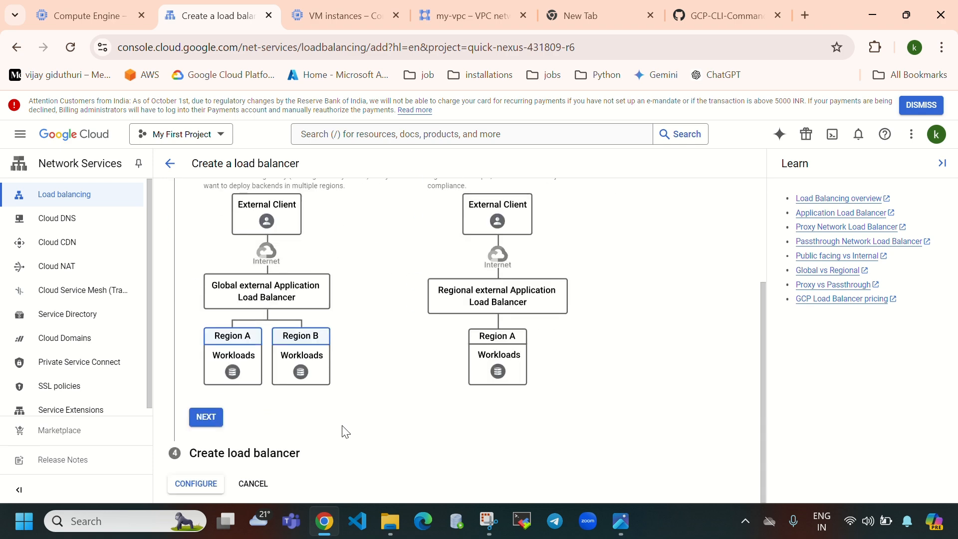
pyautogui.click(207, 419)
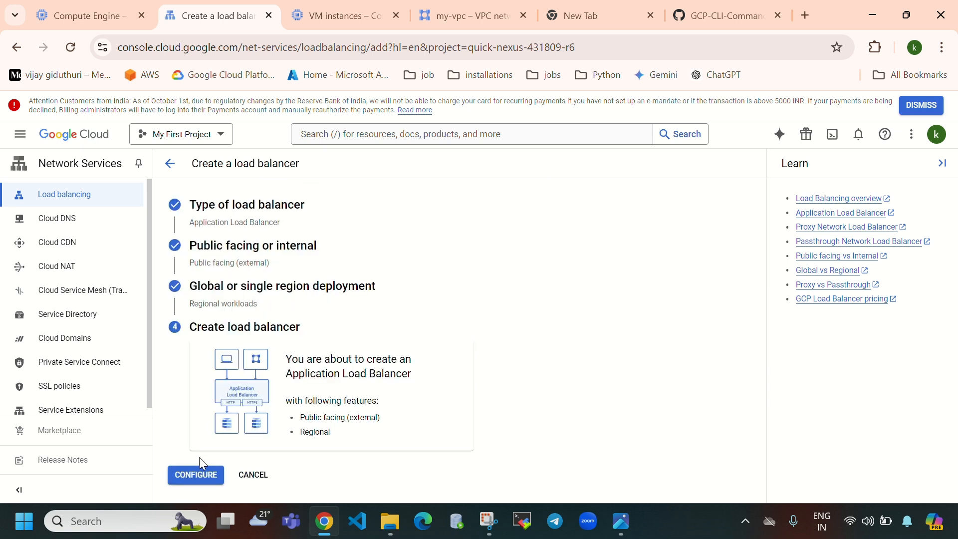
pyautogui.click(201, 475)
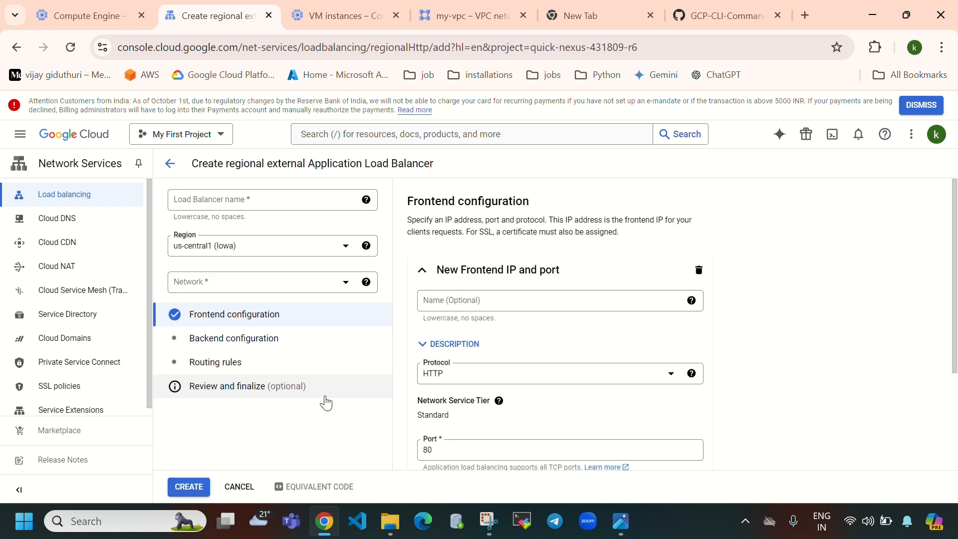
# Name the load balancer my-loadbalancer and set its network to my-vpc
pyautogui.click(214, 205)
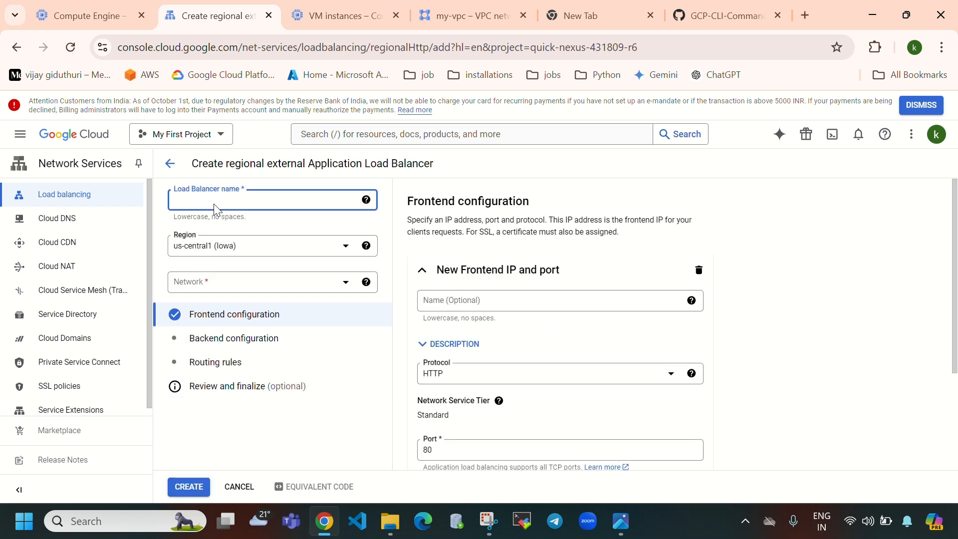
pyautogui.write('my-')
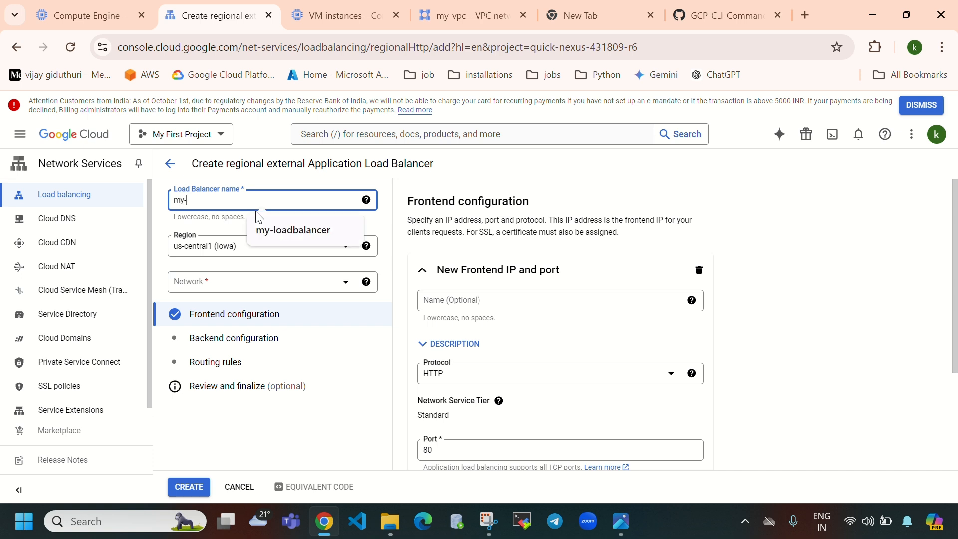
pyautogui.write('load')
pyautogui.click(283, 233)
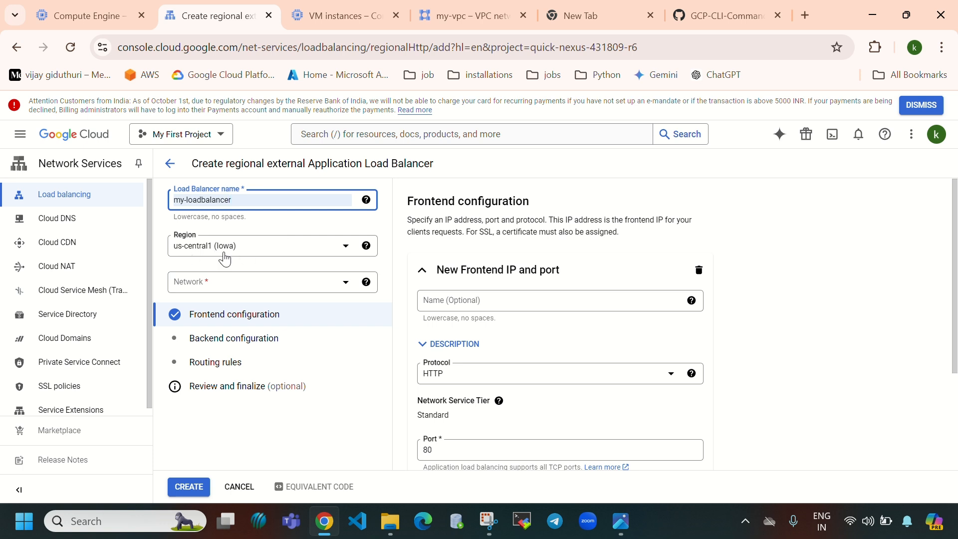
pyautogui.click(238, 283)
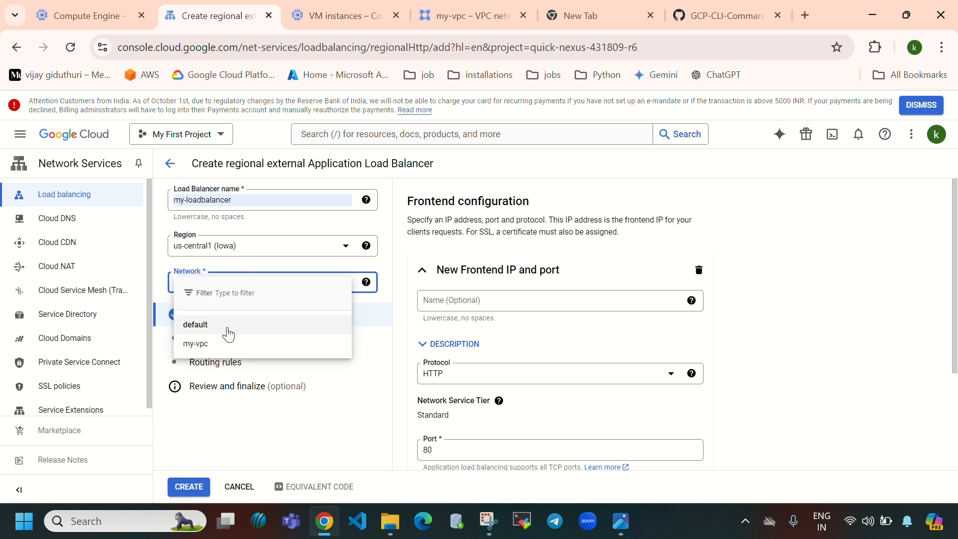
pyautogui.click(215, 349)
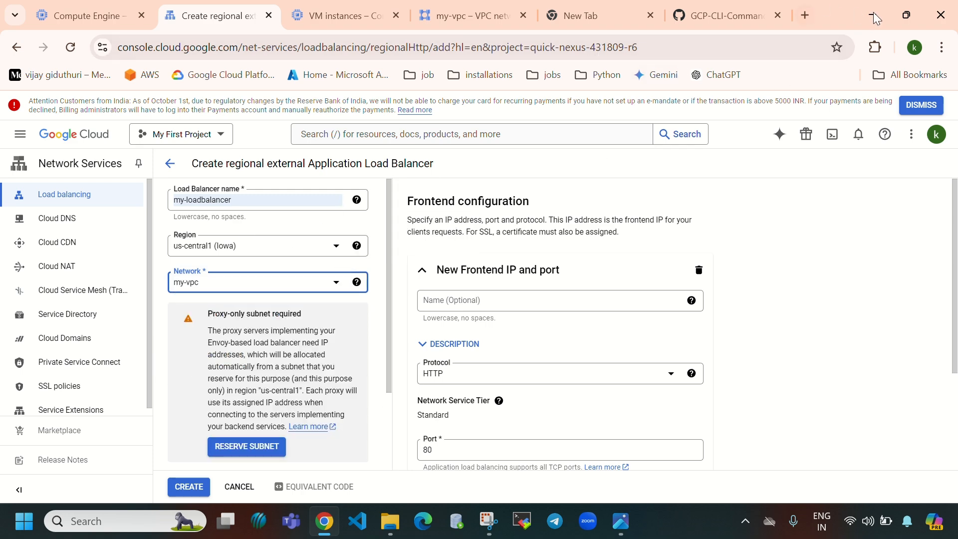
# Check the subnets of my-vpc for reserved proxy-only subnets, comparing them with the load balancer's proxy-only subnet requirement
pyautogui.click(907, 16)
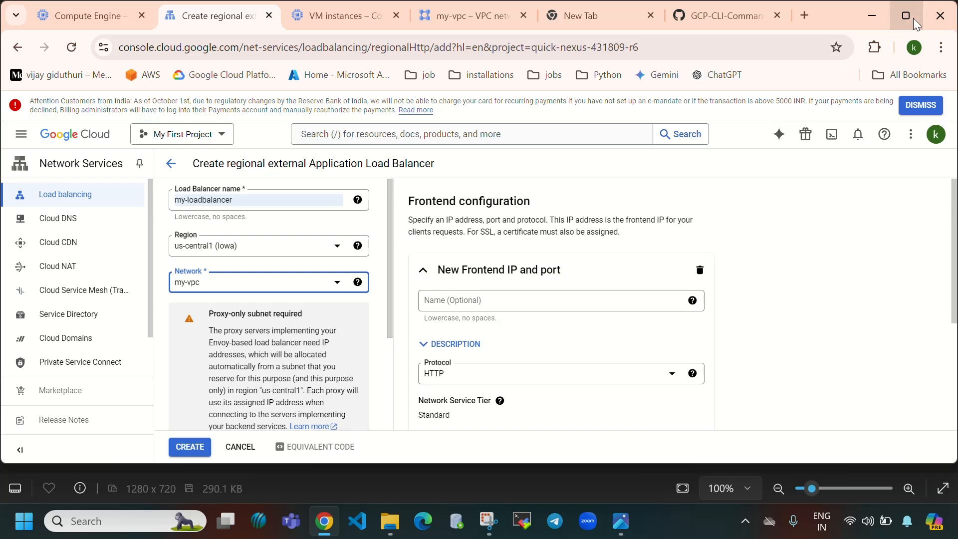
pyautogui.moveTo(581, 17); pyautogui.dragTo(519, 22)
pyautogui.click(621, 16)
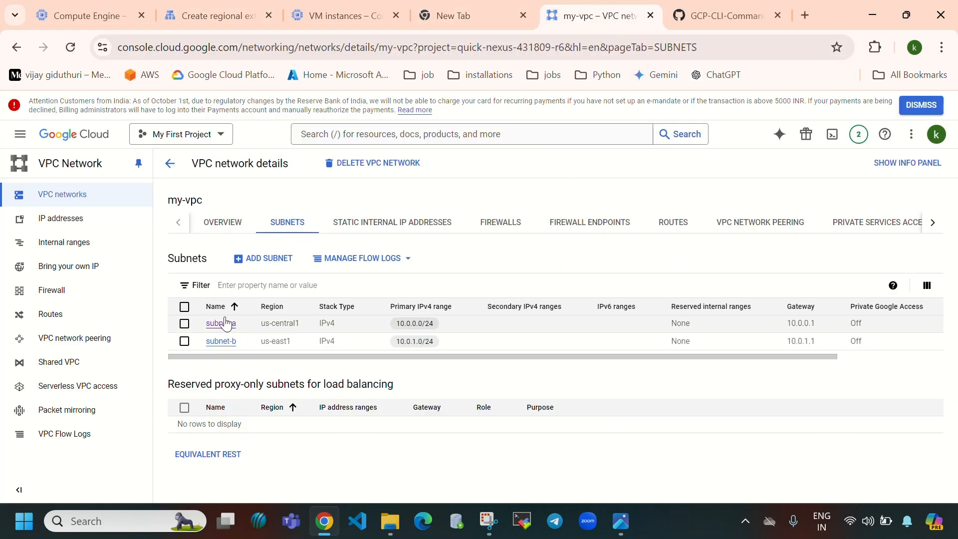
pyautogui.click(60, 195)
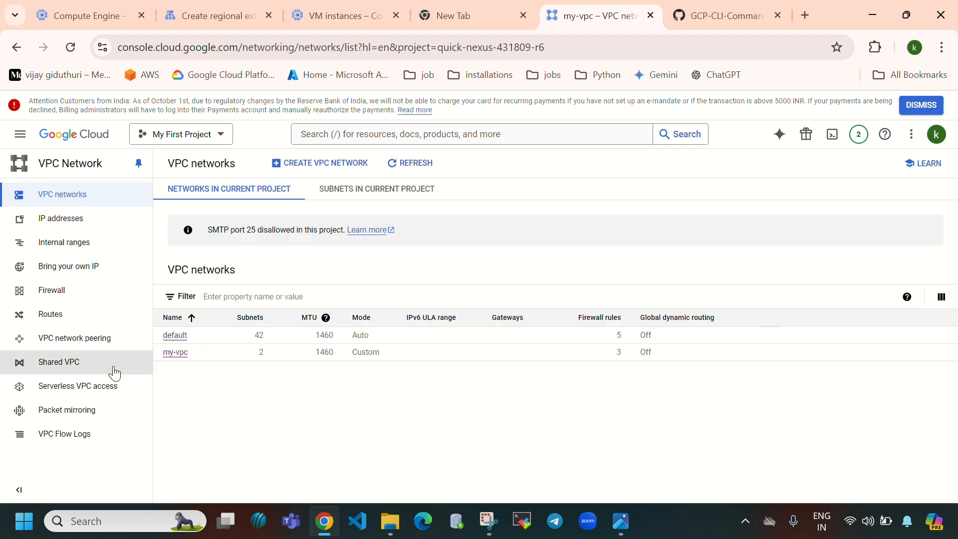
pyautogui.click(181, 355)
pyautogui.click(200, 14)
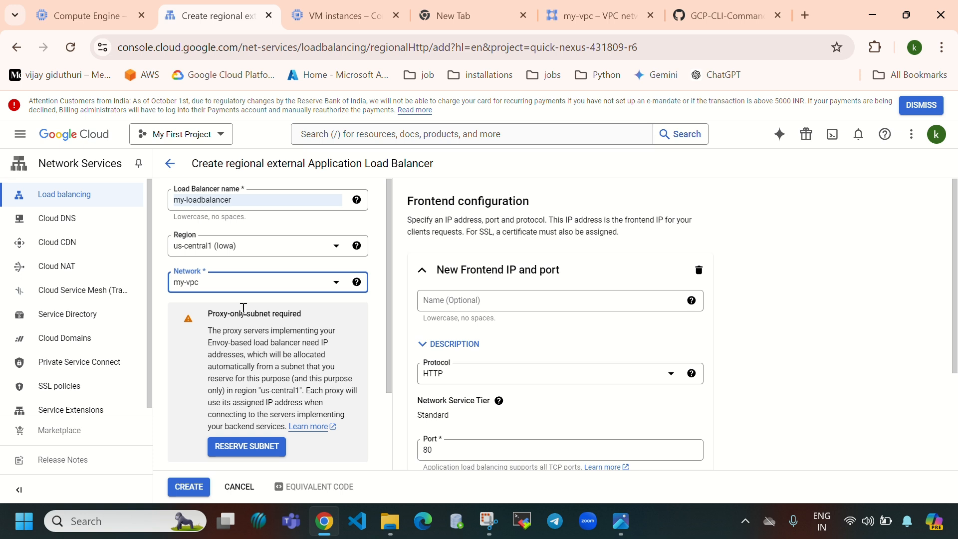
pyautogui.scroll(-2, 269, 349)
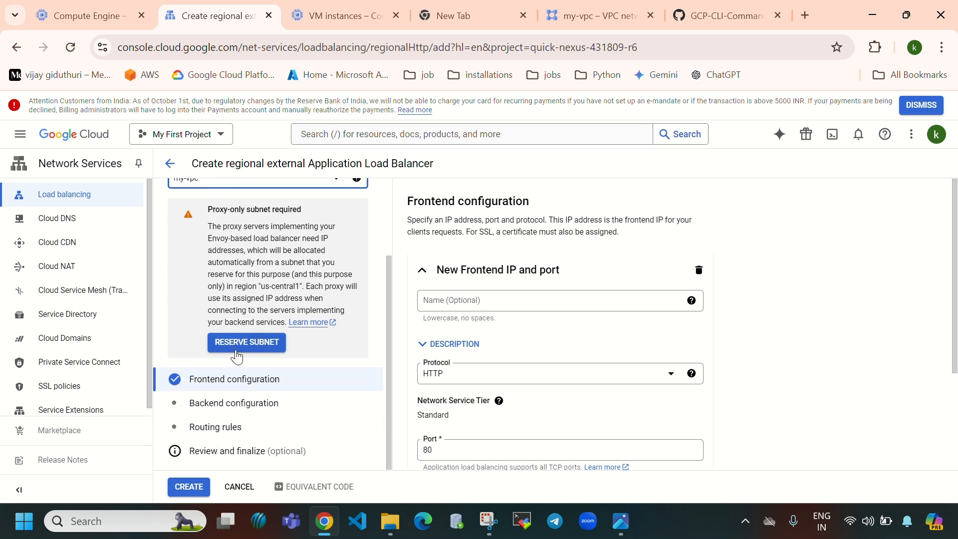
pyautogui.click(597, 14)
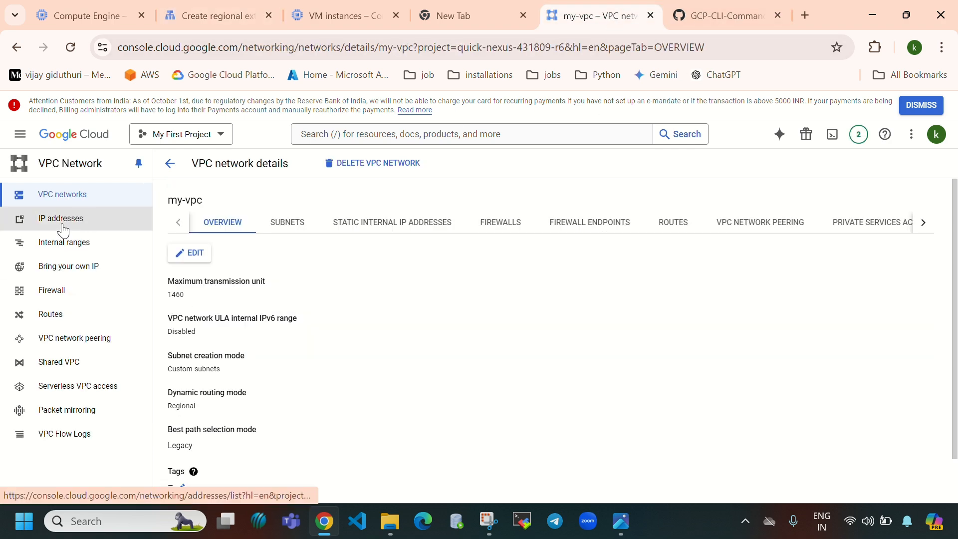
pyautogui.click(288, 224)
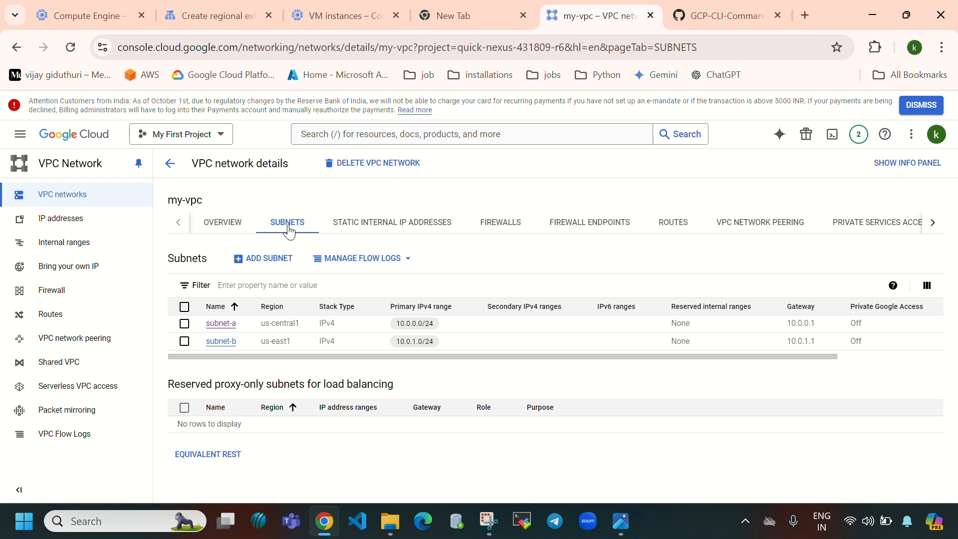
pyautogui.moveTo(439, 385); pyautogui.dragTo(170, 382)
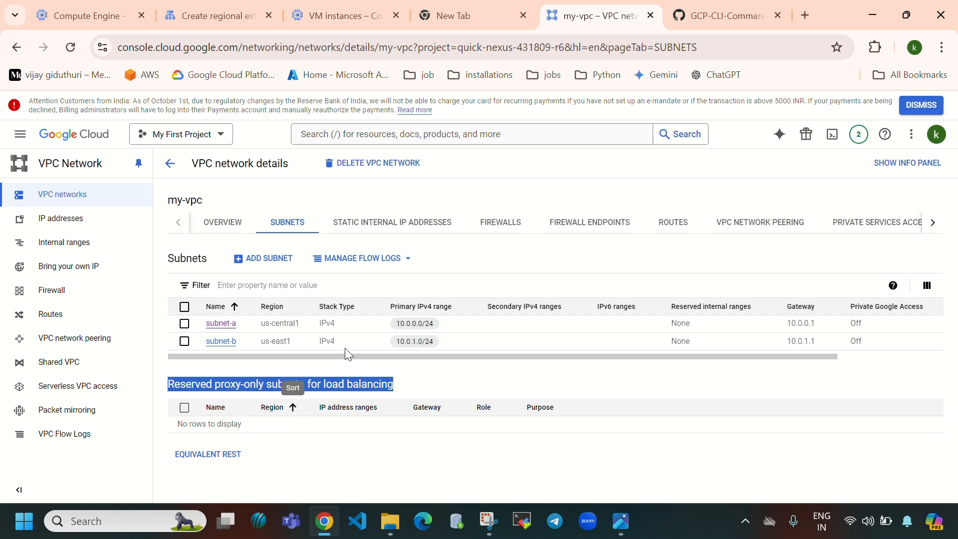
pyautogui.click(217, 20)
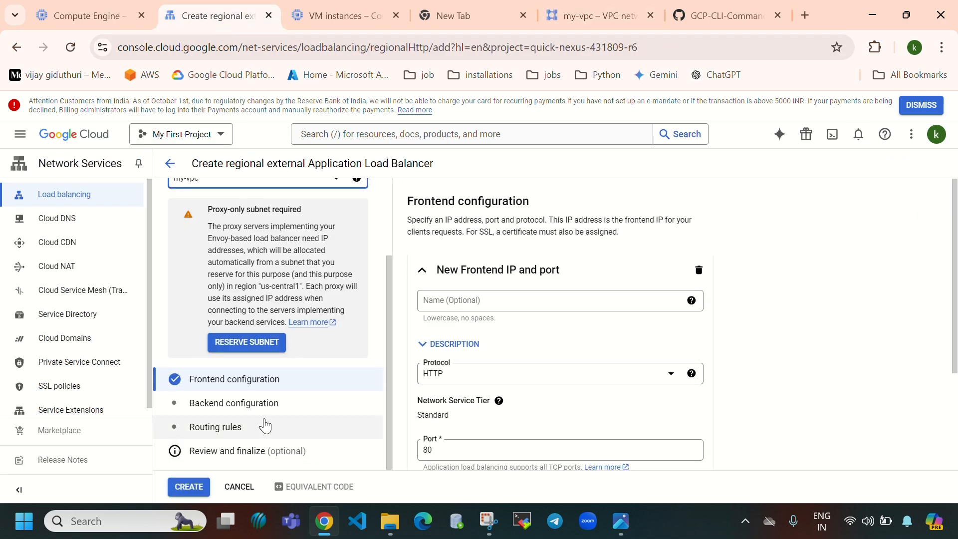
# Reserve a proxy-only subnet named proxy-subnet for my-vpc with the IP address range 10.10.0.0/24
pyautogui.scroll(2, 255, 387)
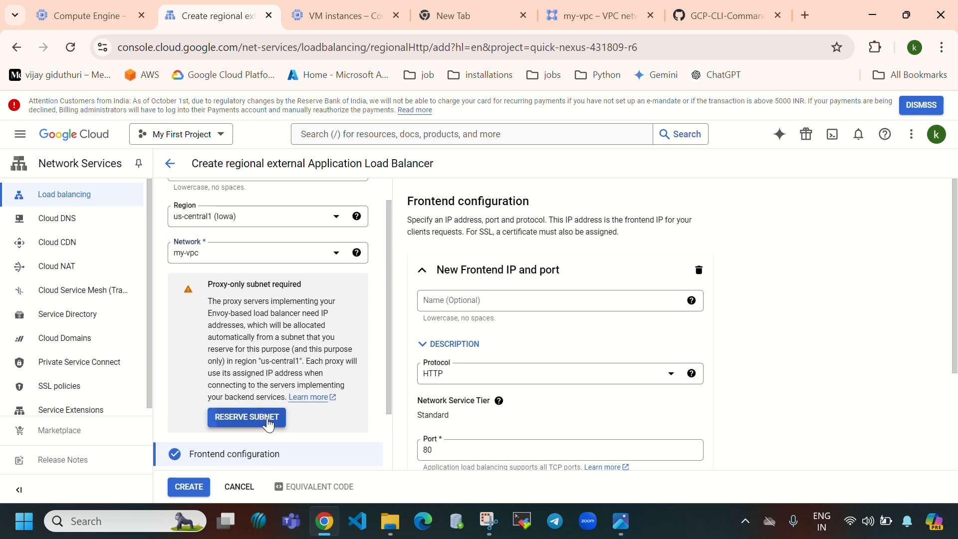
pyautogui.click(268, 418)
pyautogui.click(530, 146)
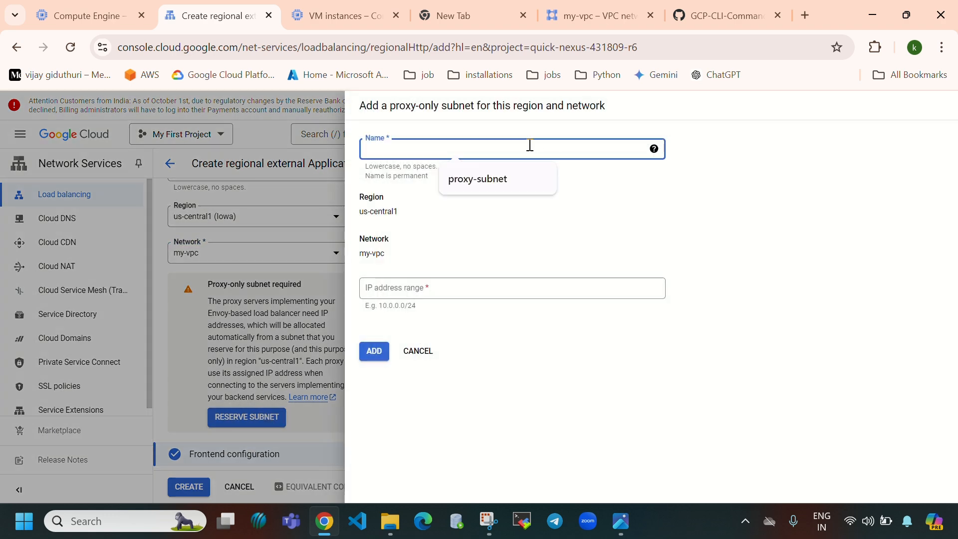
pyautogui.click(504, 180)
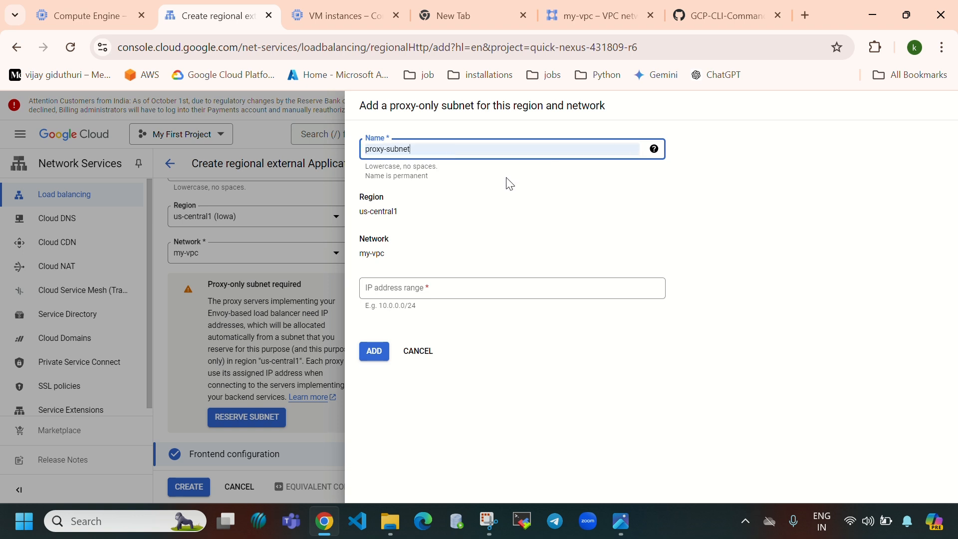
pyautogui.click(466, 288)
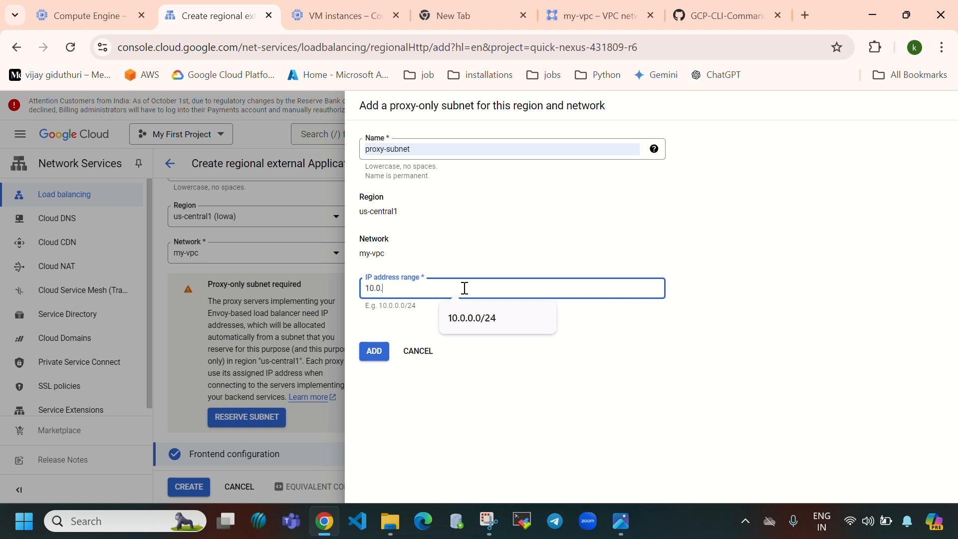
pyautogui.write('10.0.0.0/24')
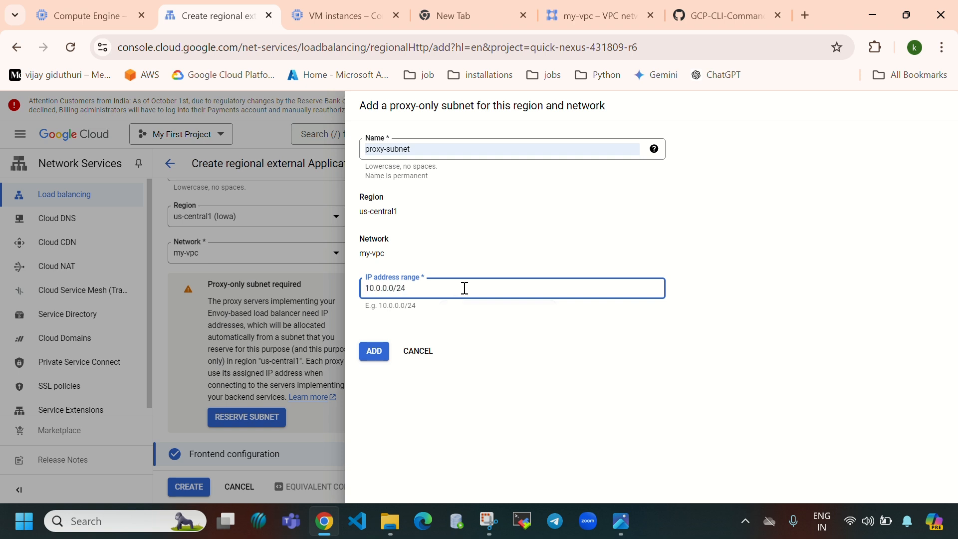
pyautogui.click(377, 351)
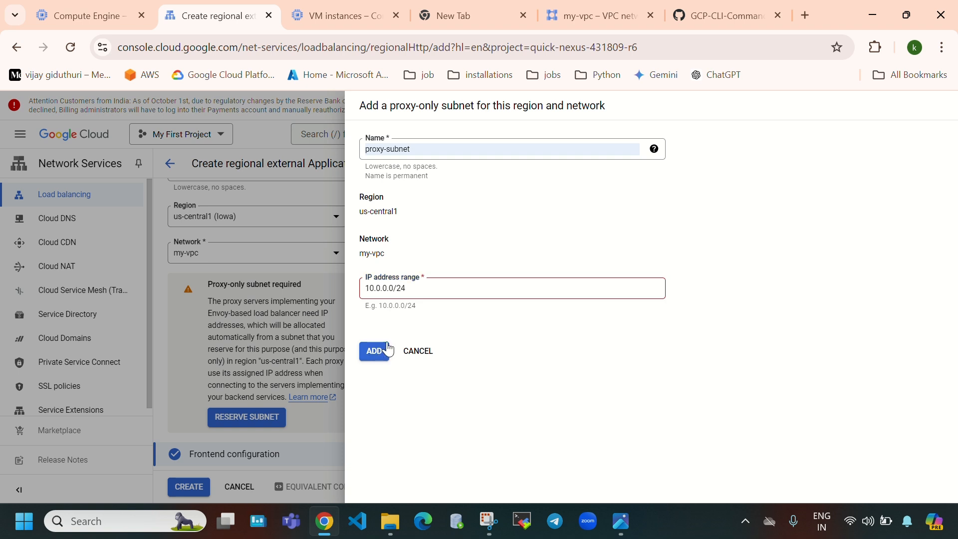
pyautogui.click(372, 289)
pyautogui.write('1')
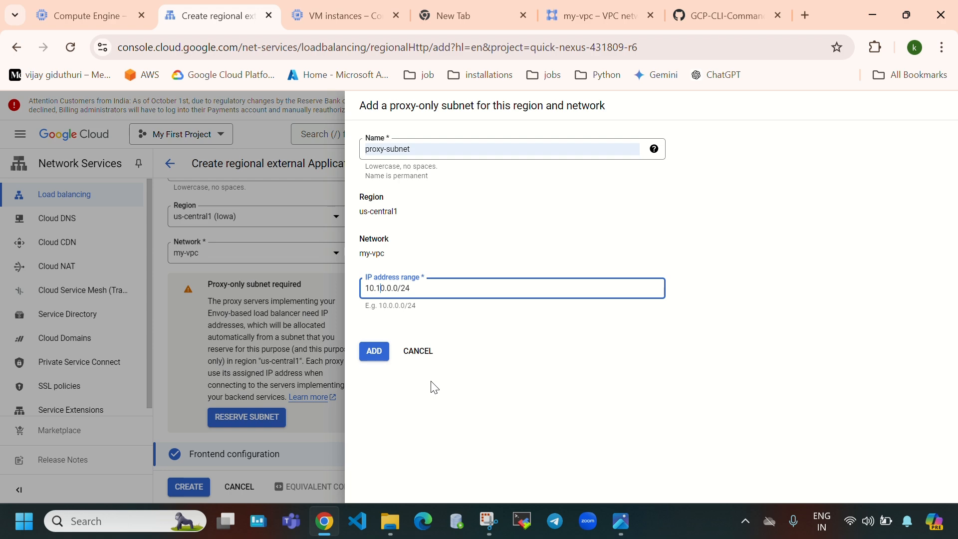
pyautogui.click(375, 355)
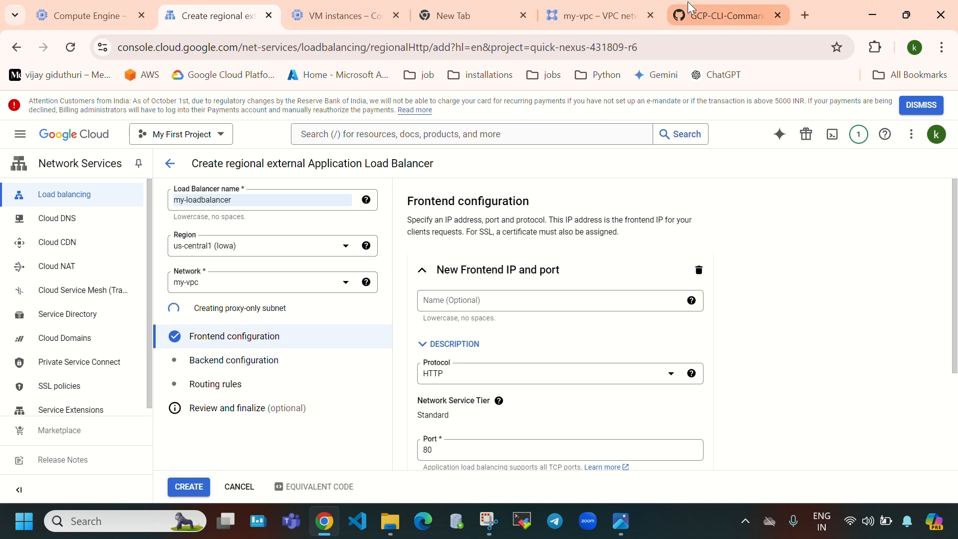
# Check the creation of the proxy-only subnet, comparing the load balancer form with my-vpc's reserved proxy-only subnets and their region and address range
pyautogui.click(594, 16)
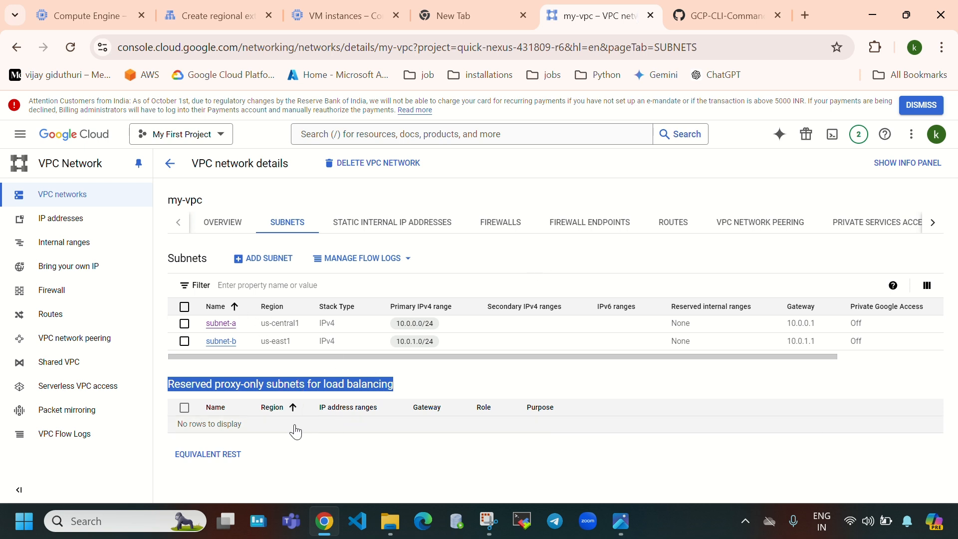
pyautogui.click(377, 428)
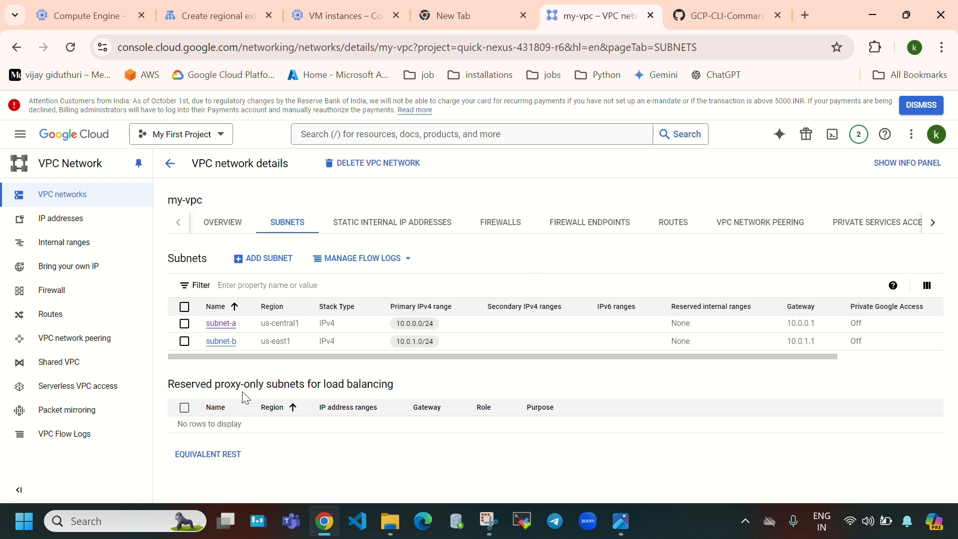
pyautogui.click(198, 17)
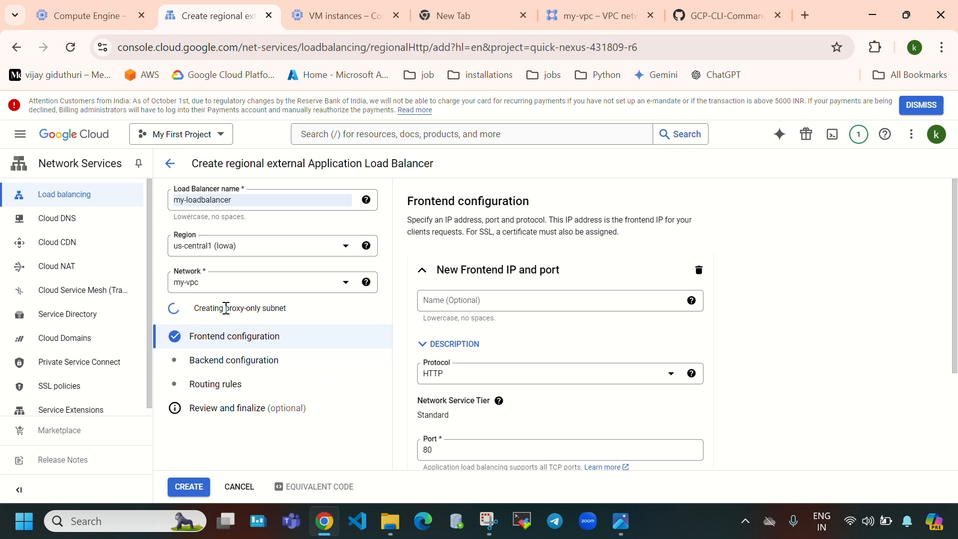
pyautogui.moveTo(197, 308); pyautogui.dragTo(292, 322)
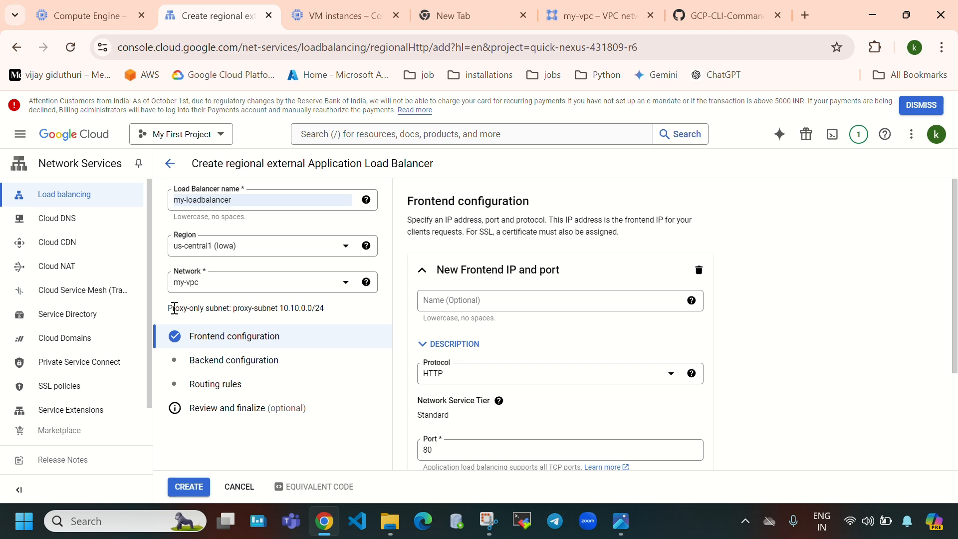
pyautogui.click(612, 26)
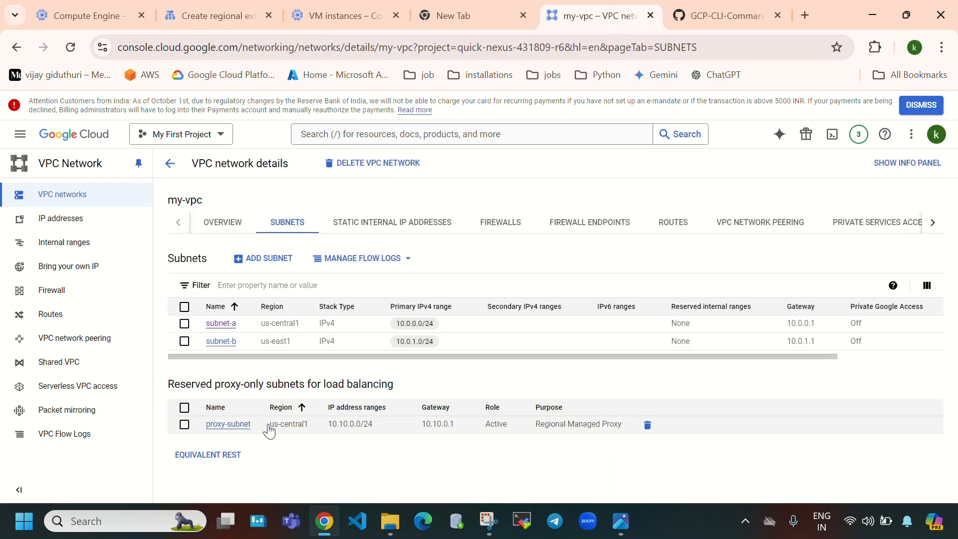
pyautogui.moveTo(269, 430); pyautogui.dragTo(316, 423)
pyautogui.moveTo(384, 434); pyautogui.dragTo(327, 435)
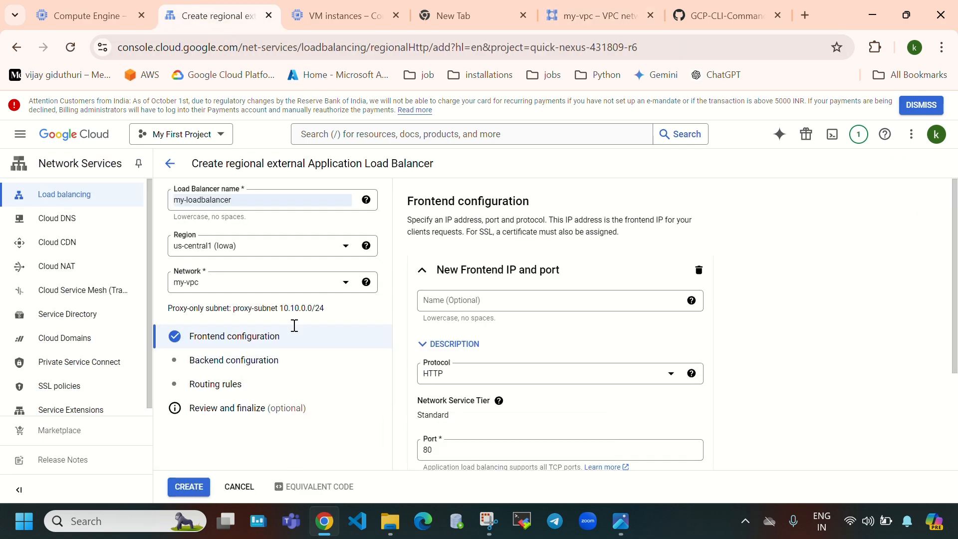
# Name the load balancer's new frontend IP and port entry frontend
pyautogui.click(475, 298)
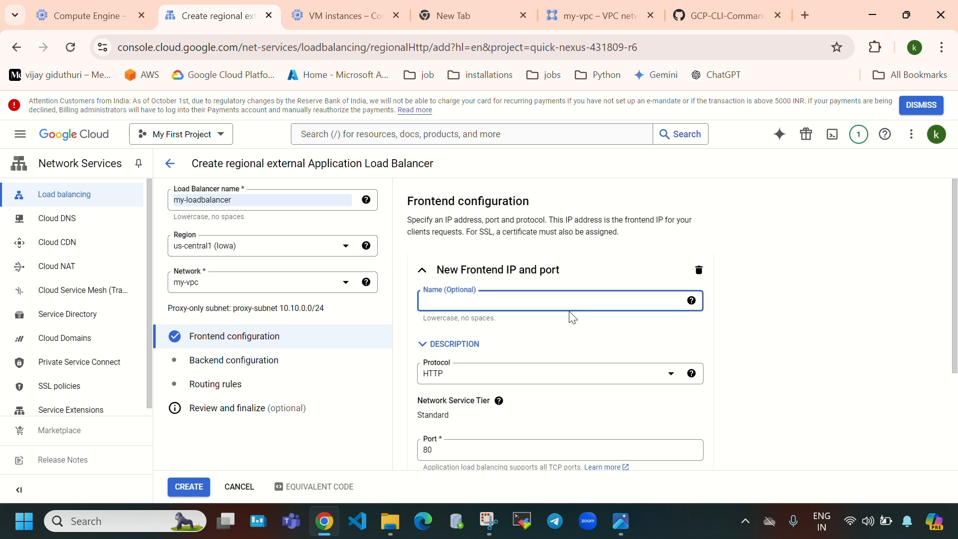
pyautogui.write('frontend')
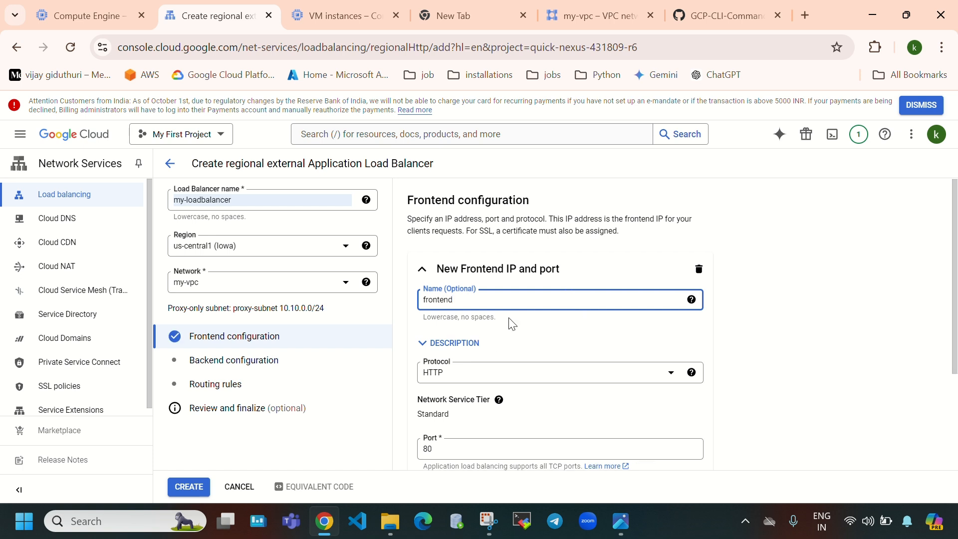
pyautogui.scroll(-1, 509, 319)
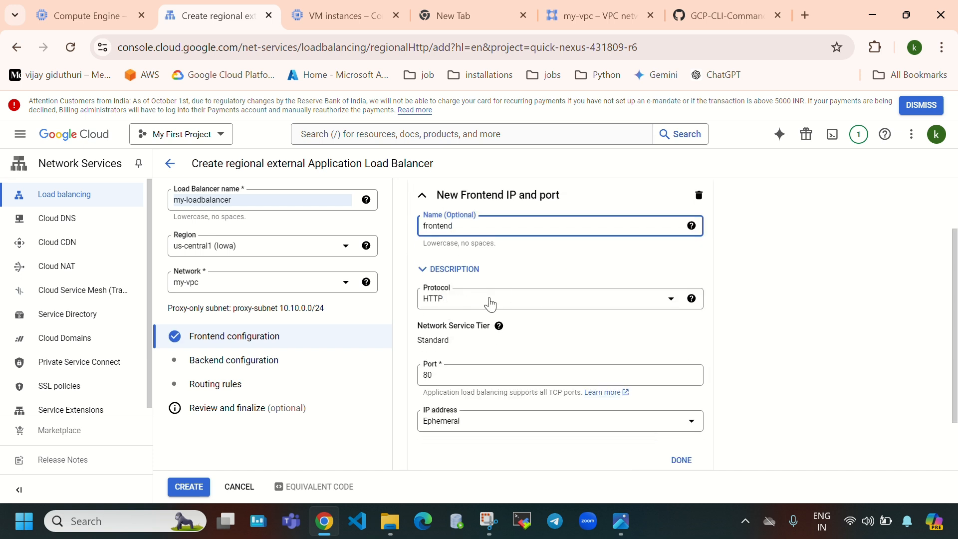
# Try HTTPS as the frontend protocol to inspect its port and certificate settings, and switch the protocol back to HTTP
pyautogui.click(510, 300)
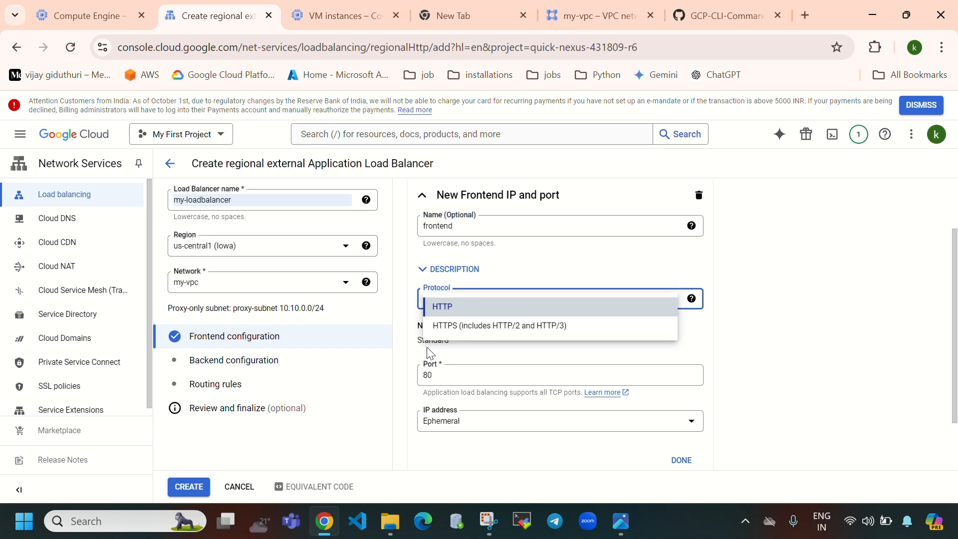
pyautogui.click(482, 327)
pyautogui.scroll(-2, 549, 359)
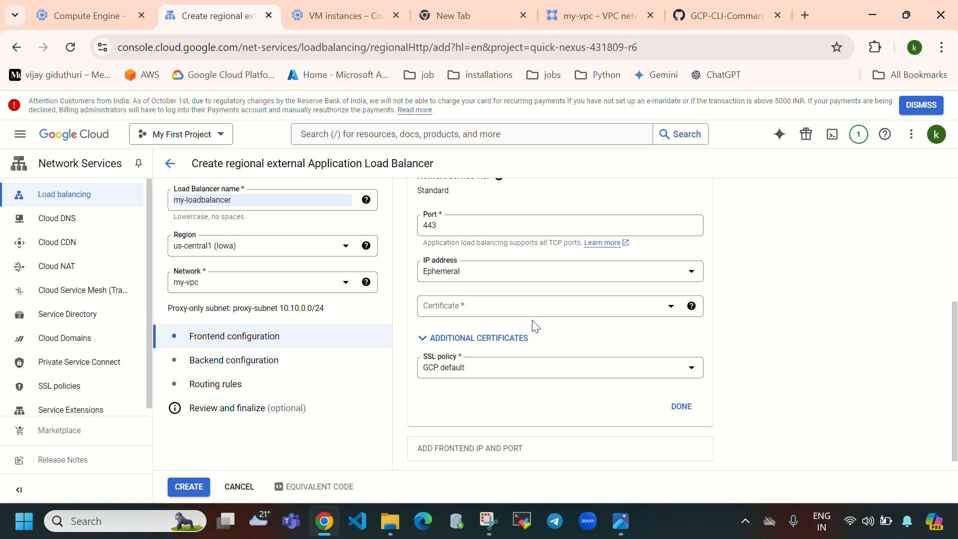
pyautogui.scroll(1, 519, 325)
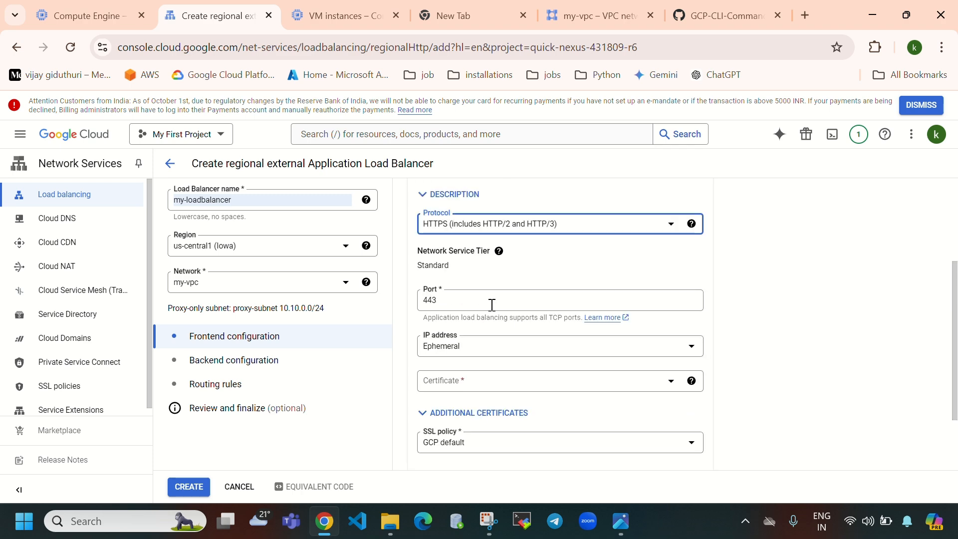
pyautogui.scroll(2, 491, 305)
pyautogui.click(574, 373)
pyautogui.click(510, 391)
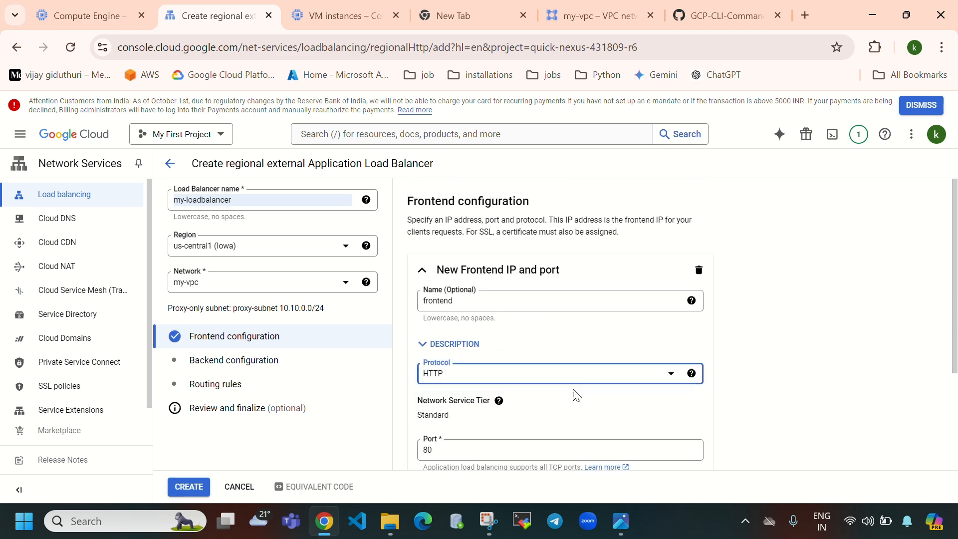
pyautogui.scroll(-2, 556, 406)
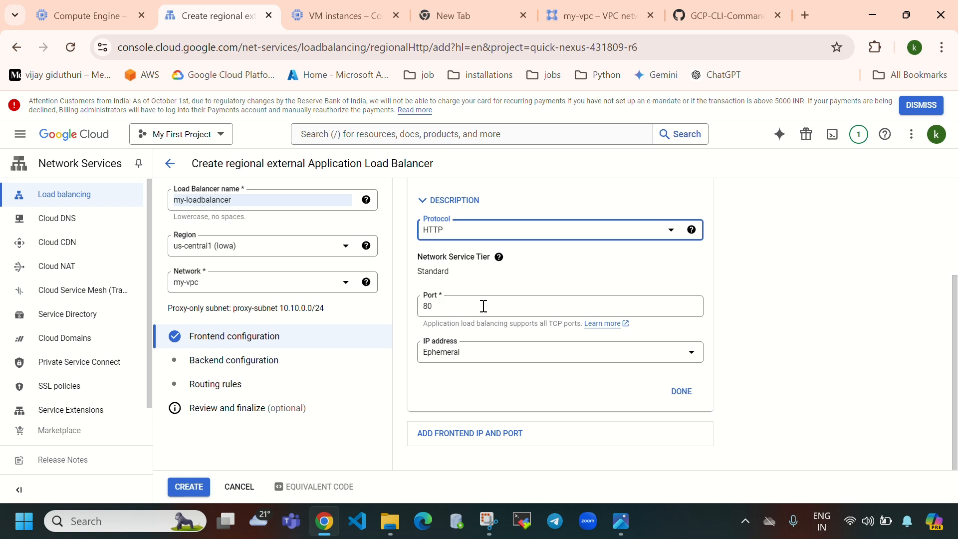
pyautogui.click(423, 307)
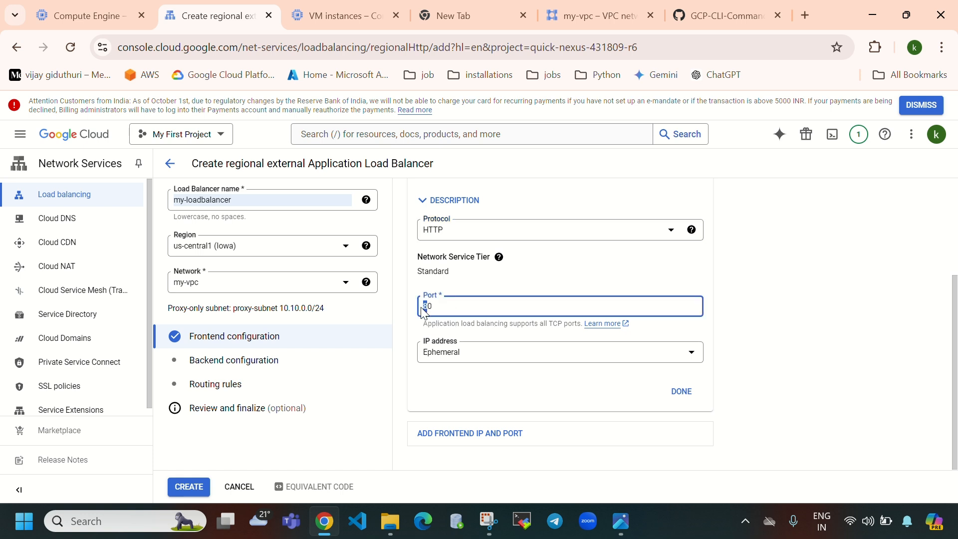
pyautogui.moveTo(422, 308); pyautogui.dragTo(451, 301)
pyautogui.click(522, 317)
pyautogui.moveTo(508, 308); pyautogui.dragTo(407, 316)
# Reserve a new static IP address named static-ip-for-load-balancing for the frontend
pyautogui.click(550, 358)
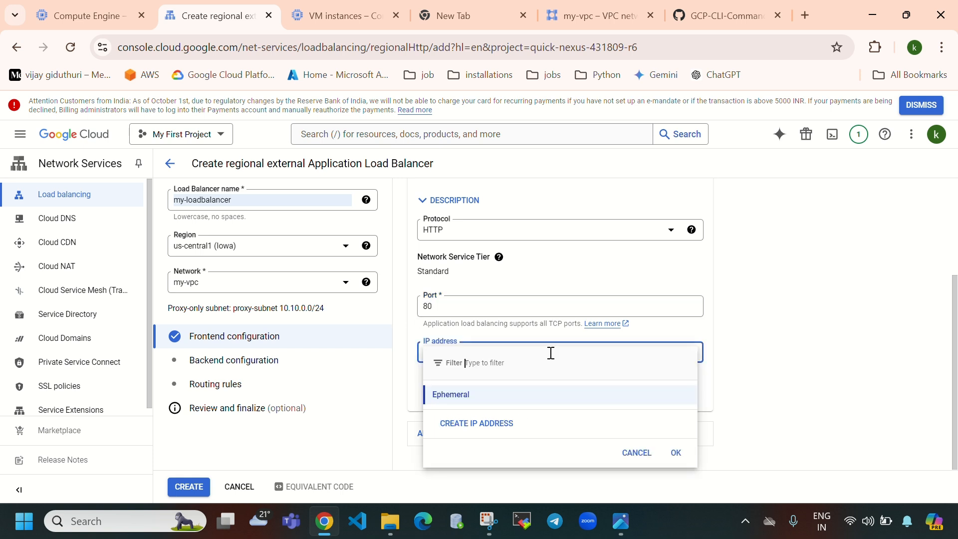
pyautogui.click(493, 425)
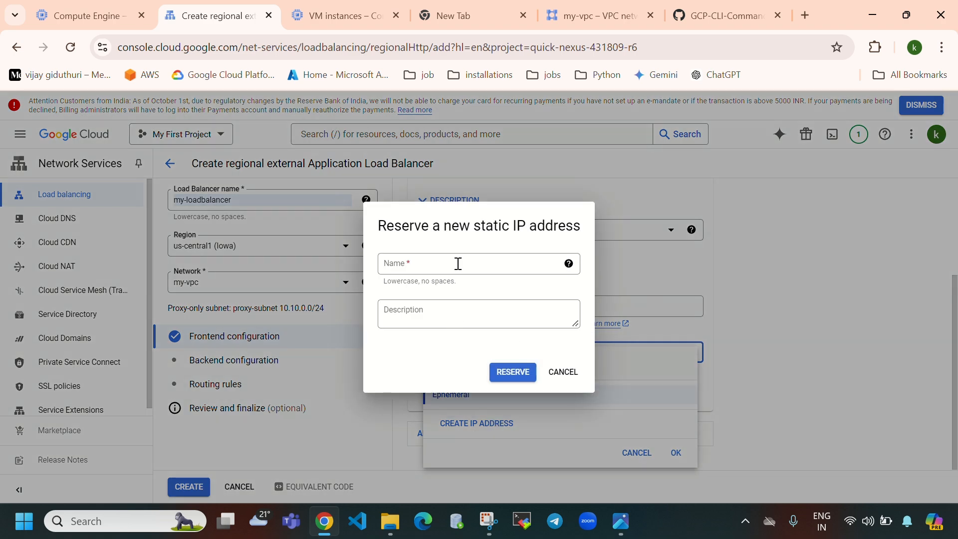
pyautogui.click(458, 263)
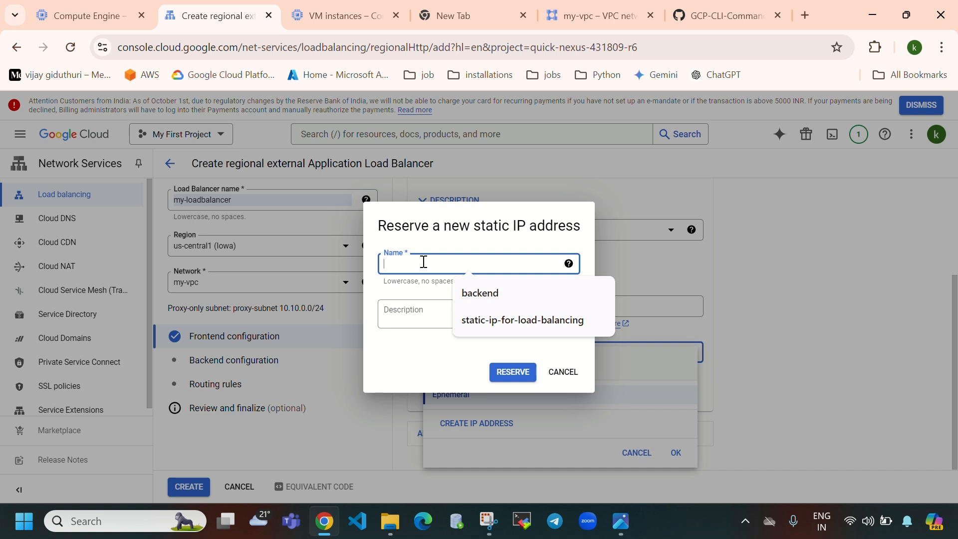
pyautogui.click(502, 320)
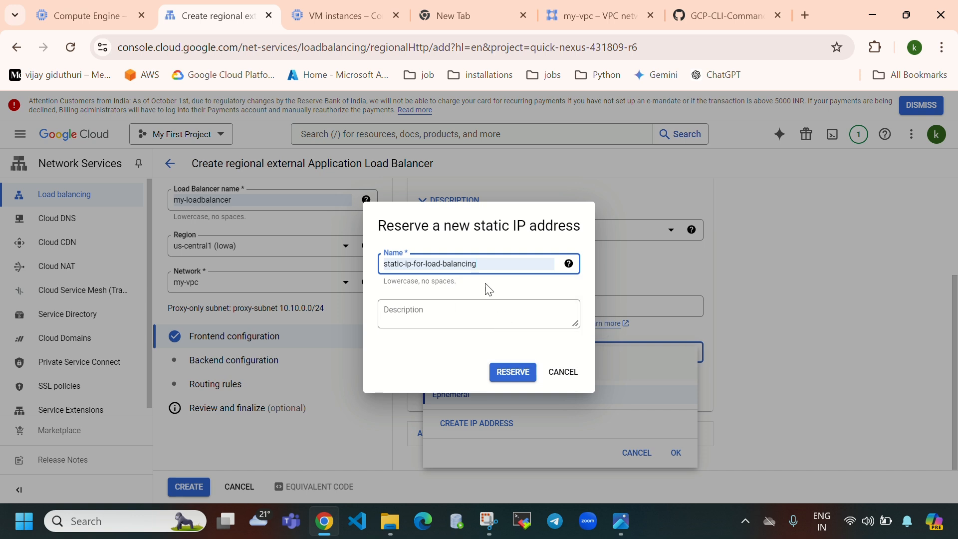
pyautogui.click(397, 23)
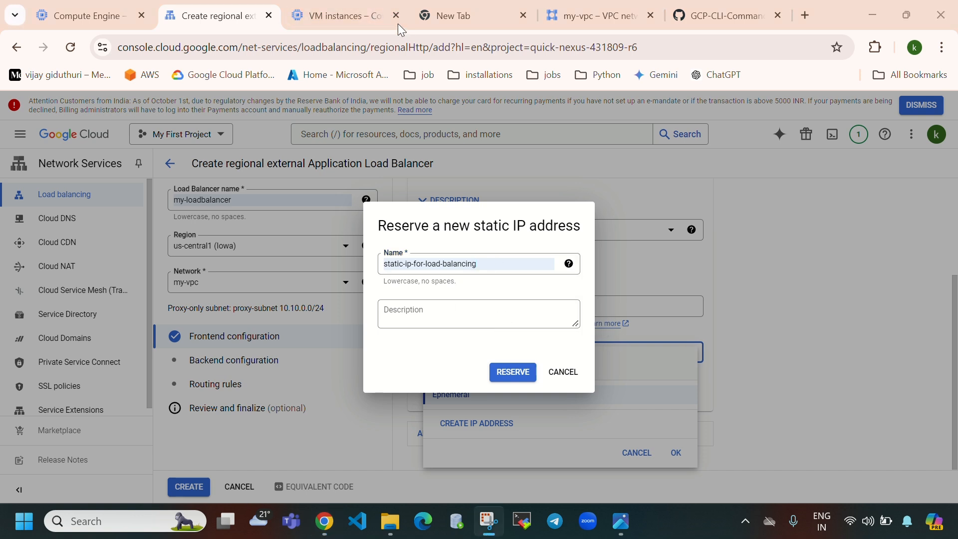
pyautogui.click(503, 266)
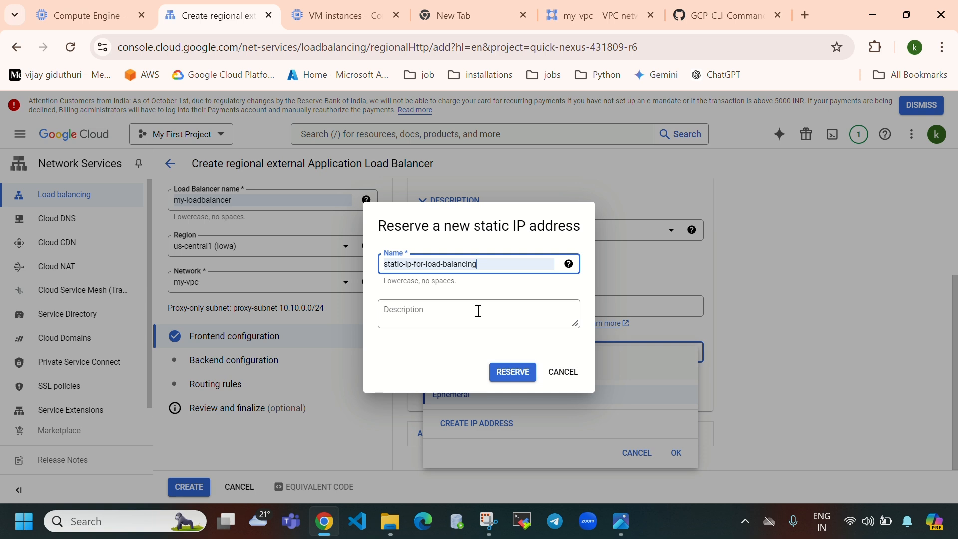
pyautogui.moveTo(474, 226); pyautogui.dragTo(579, 227)
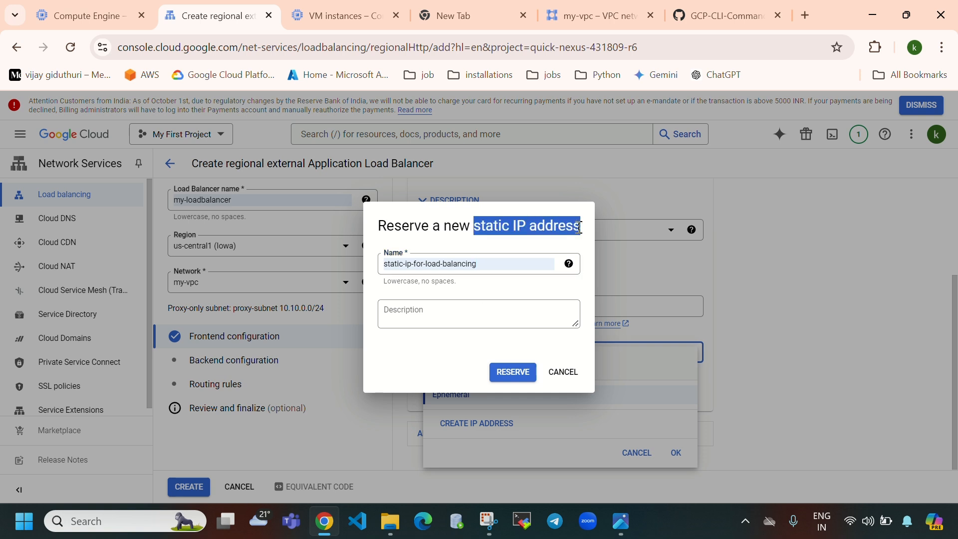
pyautogui.click(518, 375)
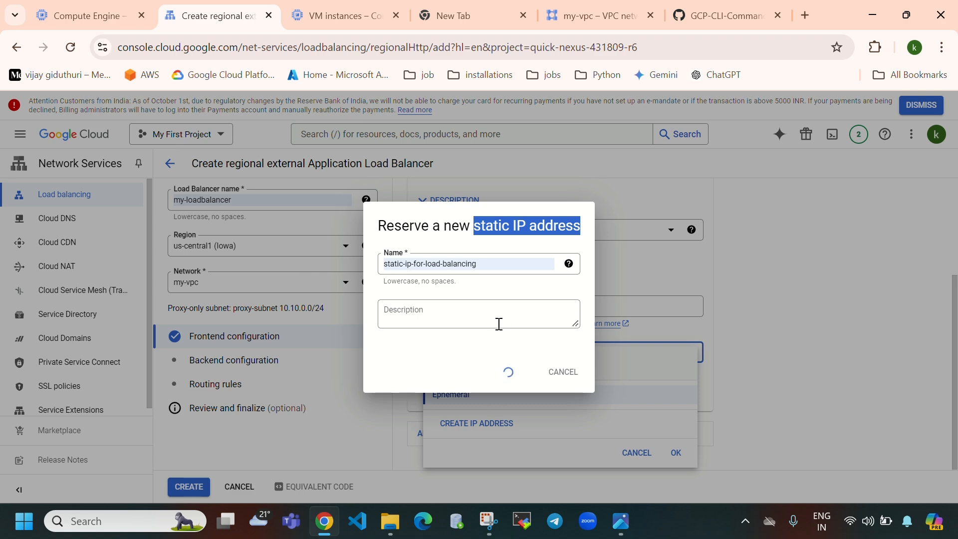
# Check the reserved static address in the VPC network's IP addresses list, and finish the load balancer's frontend entry
pyautogui.click(617, 26)
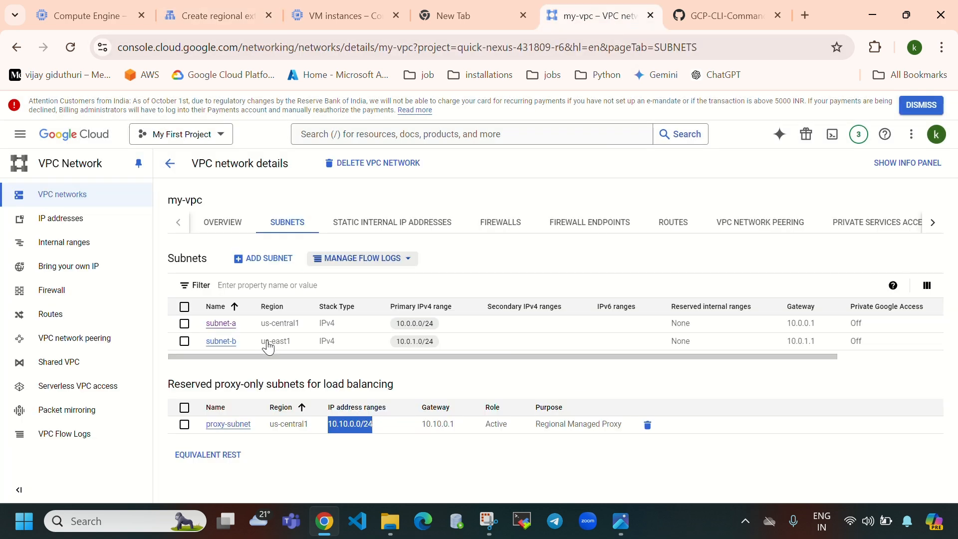
pyautogui.click(82, 224)
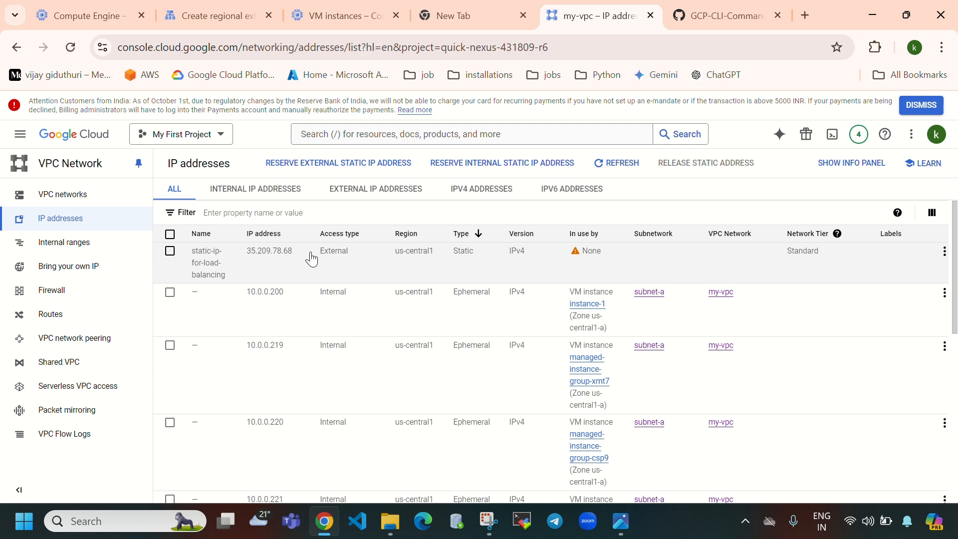
pyautogui.click(232, 1)
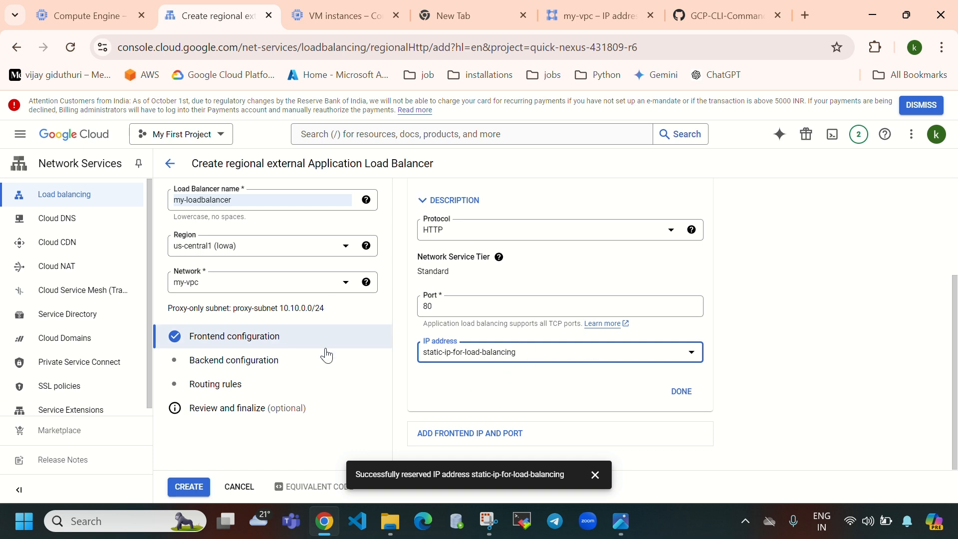
pyautogui.click(685, 394)
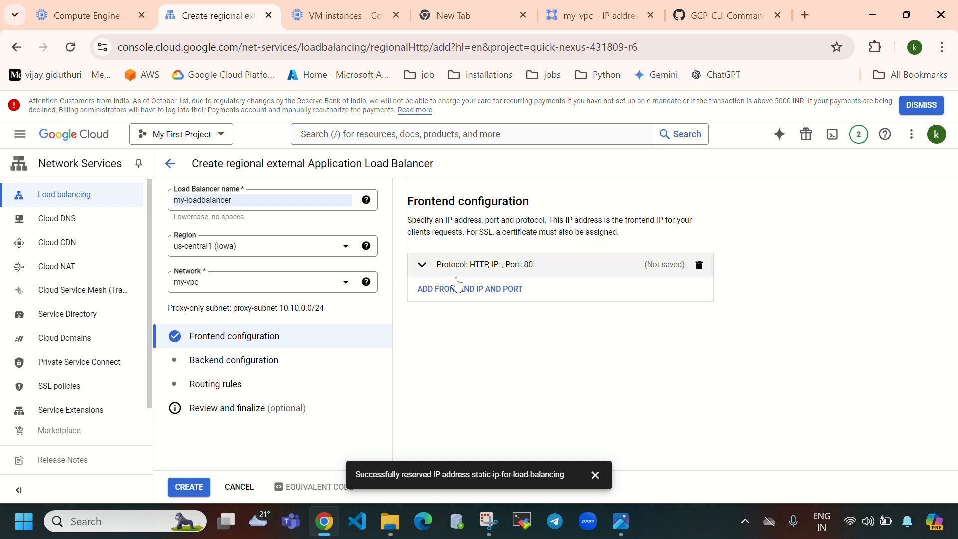
# Start a new backend service in the load balancer's backend configuration and name it backend
pyautogui.click(226, 367)
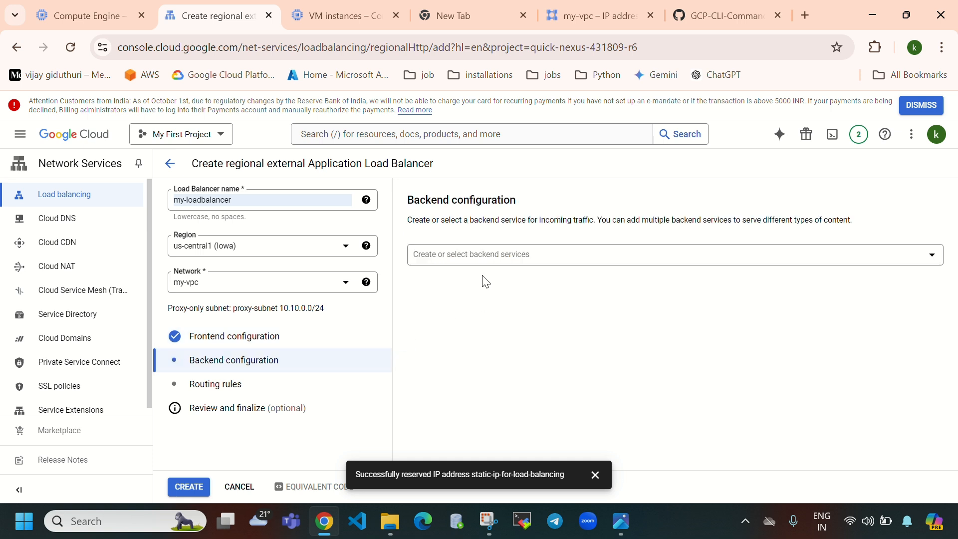
pyautogui.click(472, 257)
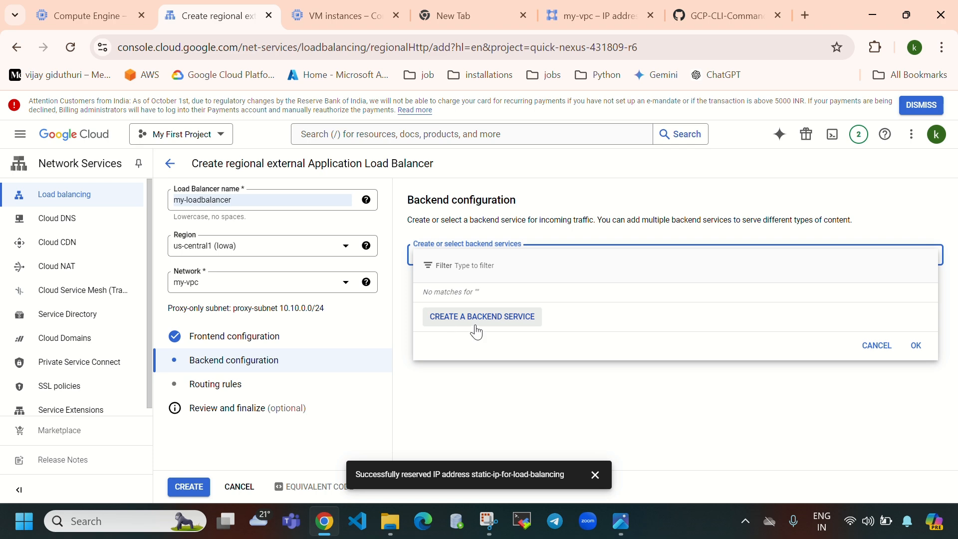
pyautogui.click(489, 316)
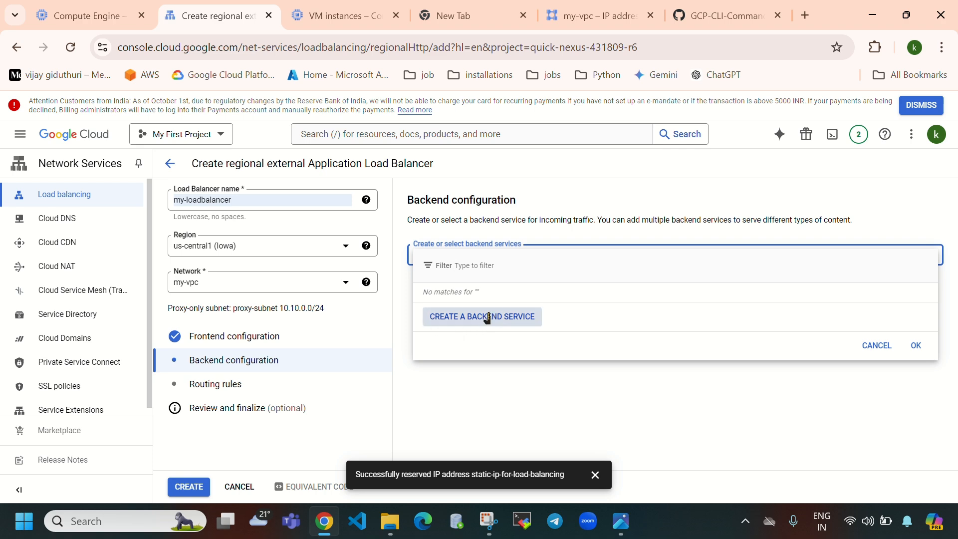
pyautogui.click(407, 149)
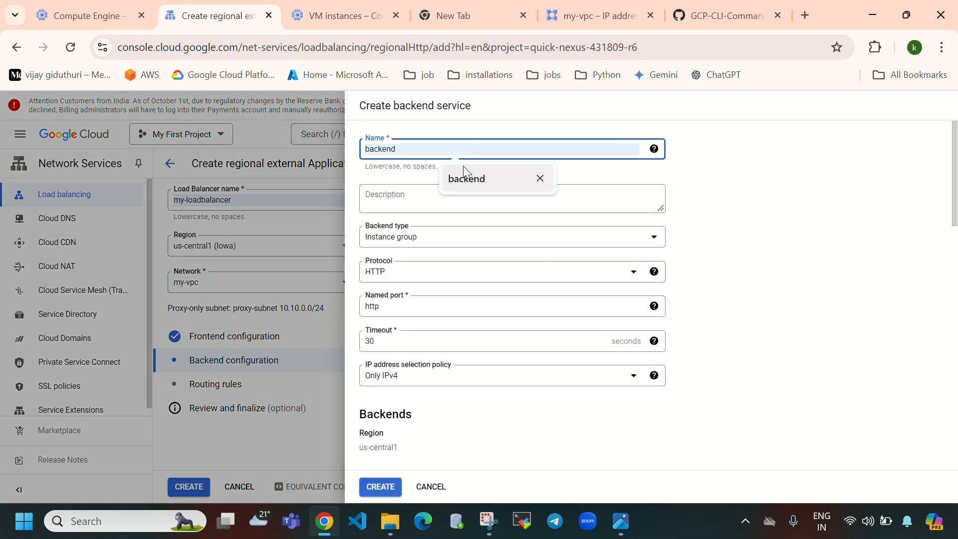
pyautogui.click(487, 182)
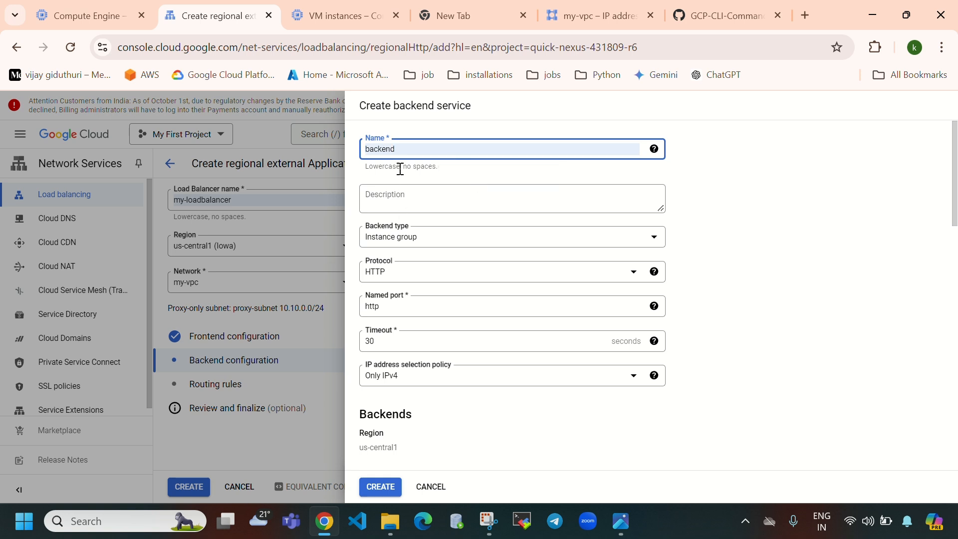
pyautogui.press('BackSpace')
pyautogui.write('d')
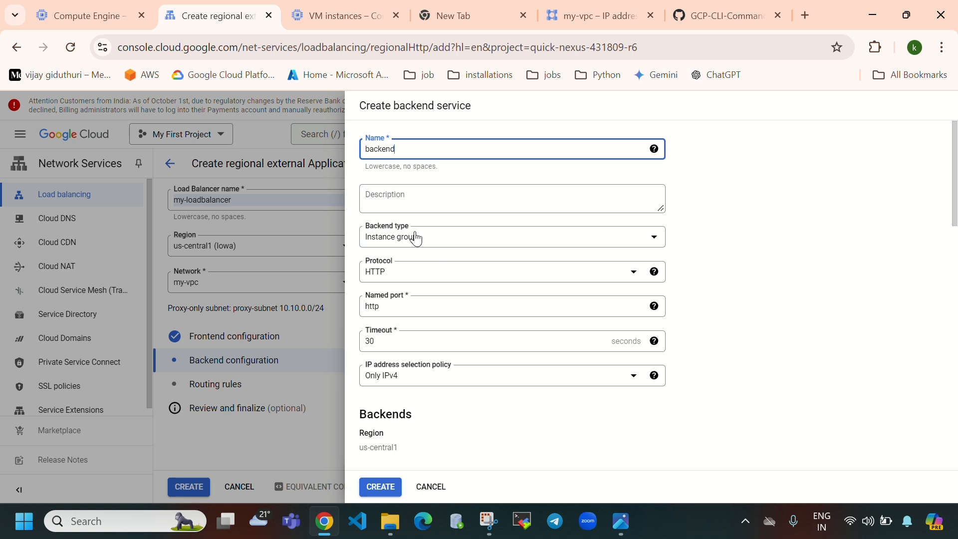
# Review the auto scaling architecture image, check the managed instance group in Compute Engine's instance groups list, and return to the backend service form
pyautogui.click(624, 520)
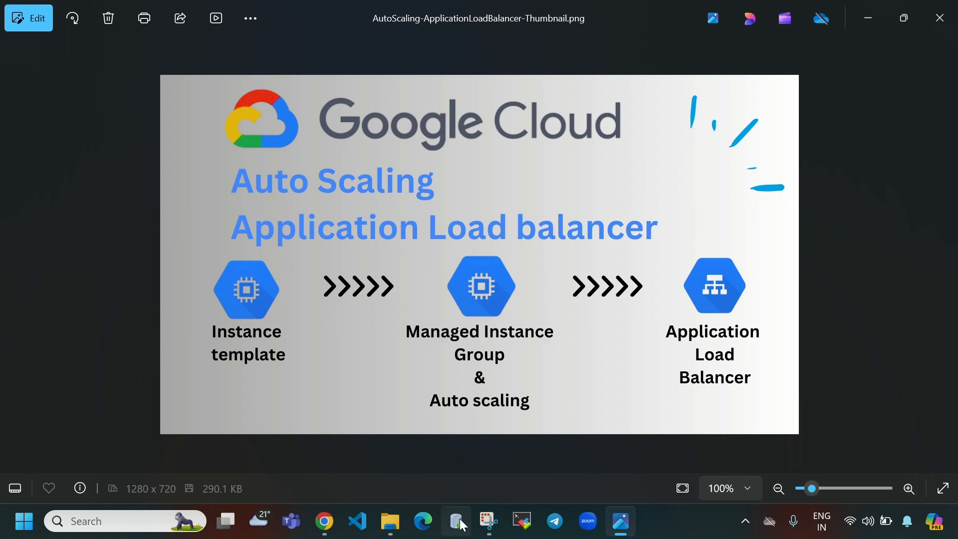
pyautogui.click(325, 520)
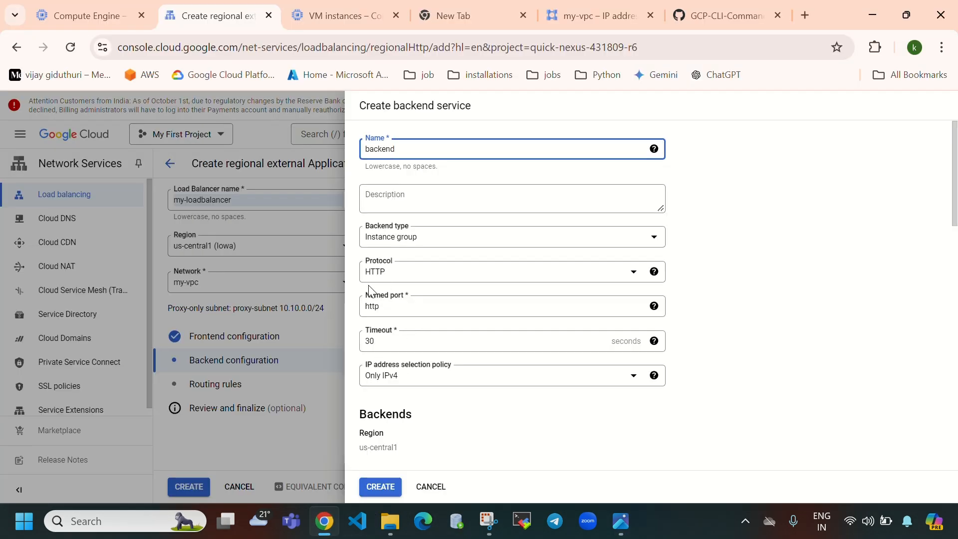
pyautogui.click(90, 15)
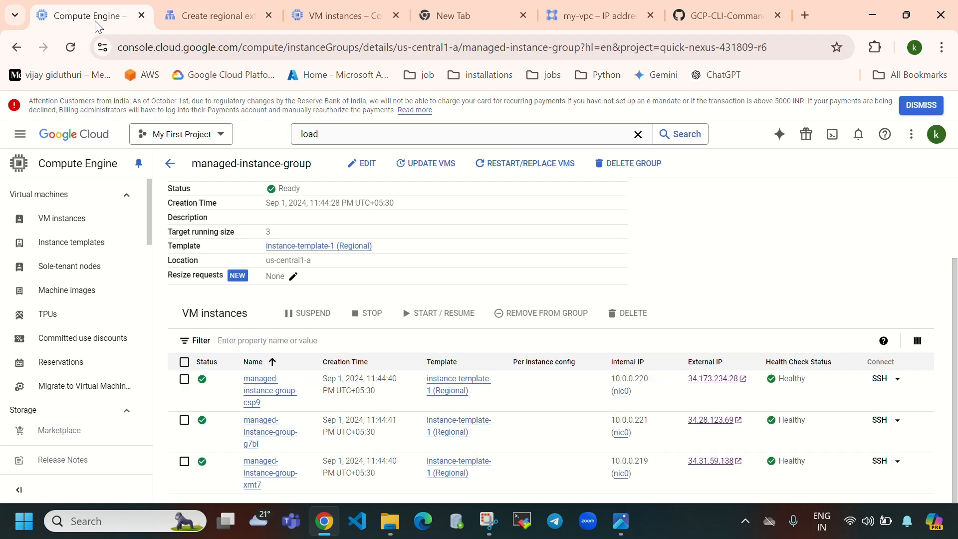
pyautogui.scroll(-3, 34, 329)
pyautogui.scroll(-3, 34, 336)
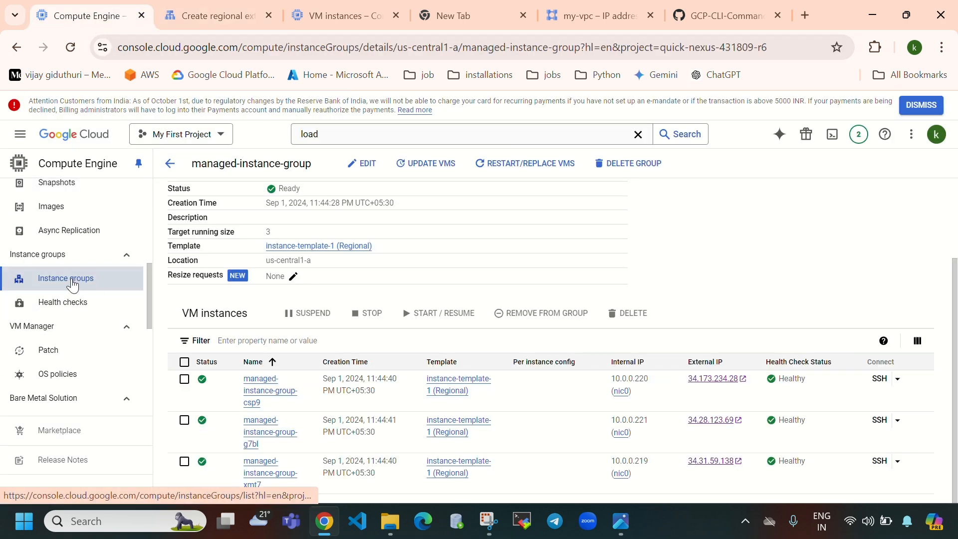
pyautogui.click(58, 274)
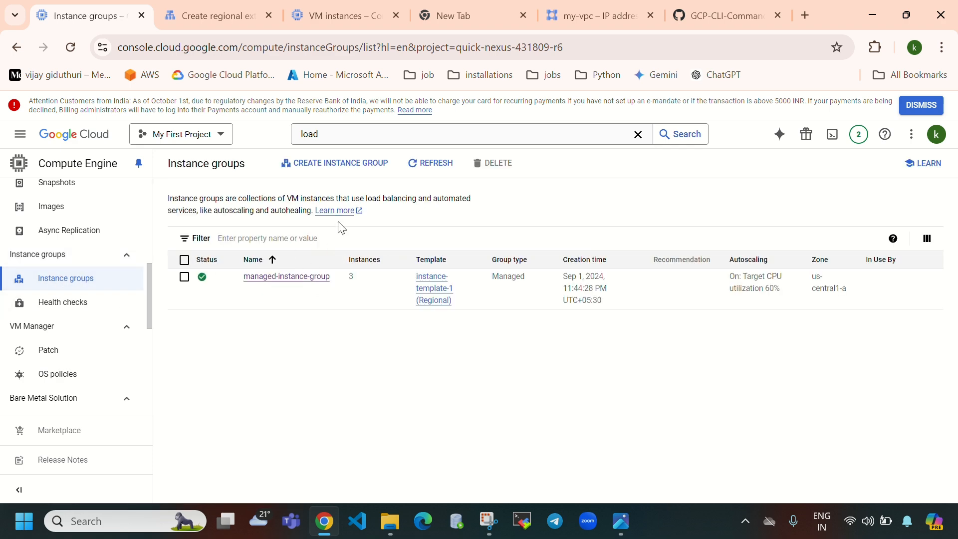
pyautogui.click(191, 3)
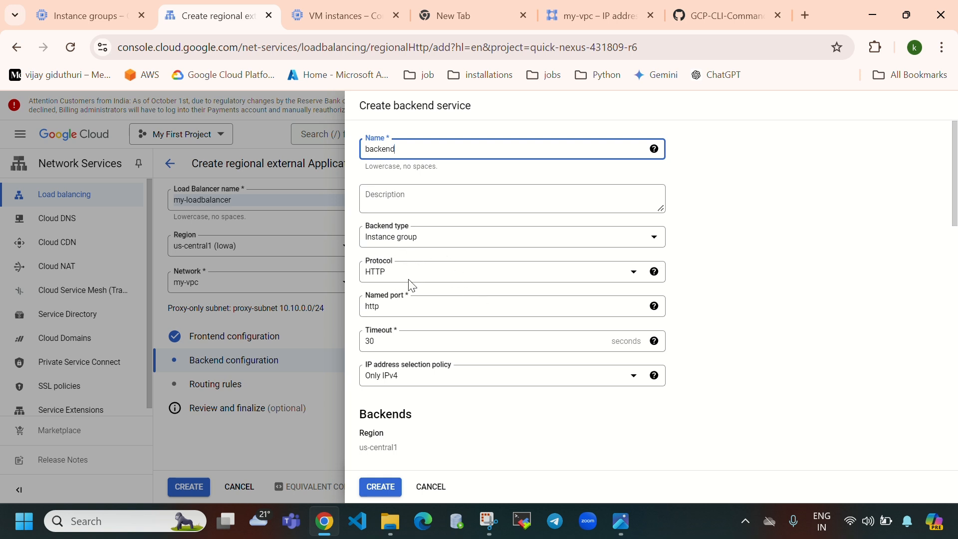
# Choose managed-instance-group as the new backend's instance group and use its existing port name mapped to port 80
pyautogui.scroll(-6, 459, 307)
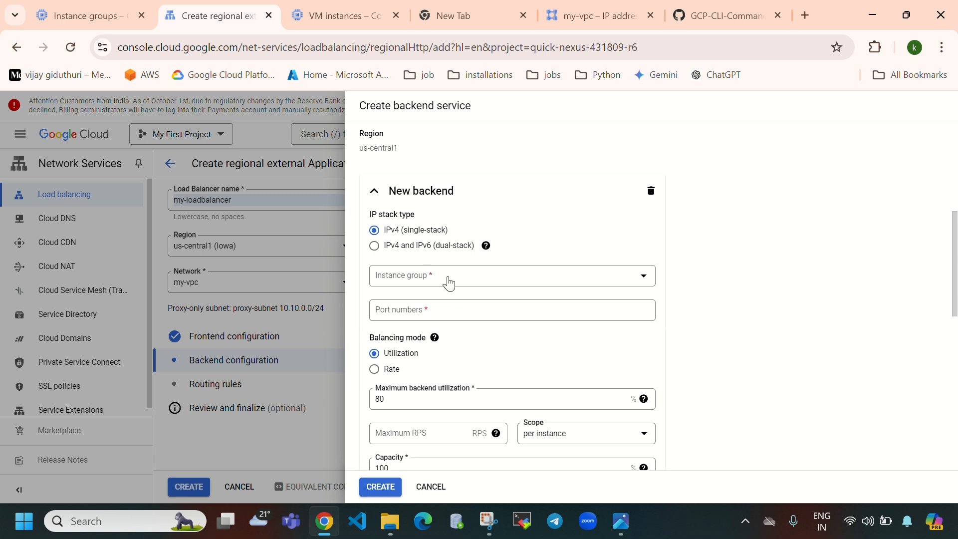
pyautogui.click(449, 277)
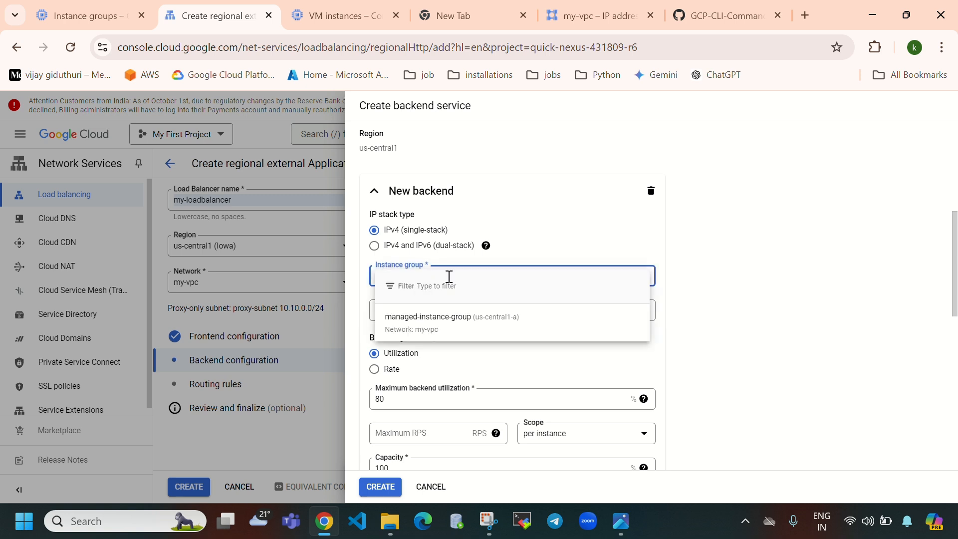
pyautogui.click(457, 326)
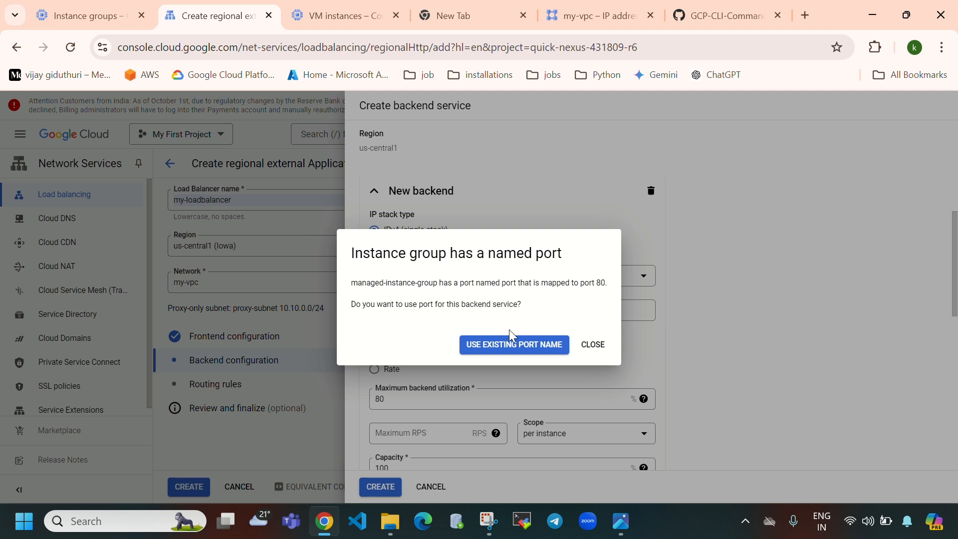
pyautogui.click(510, 346)
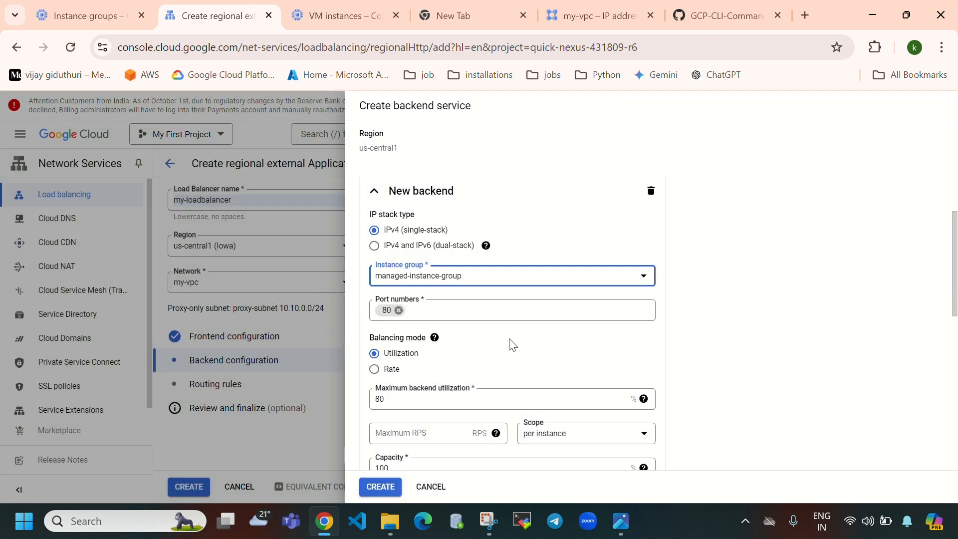
pyautogui.click(443, 310)
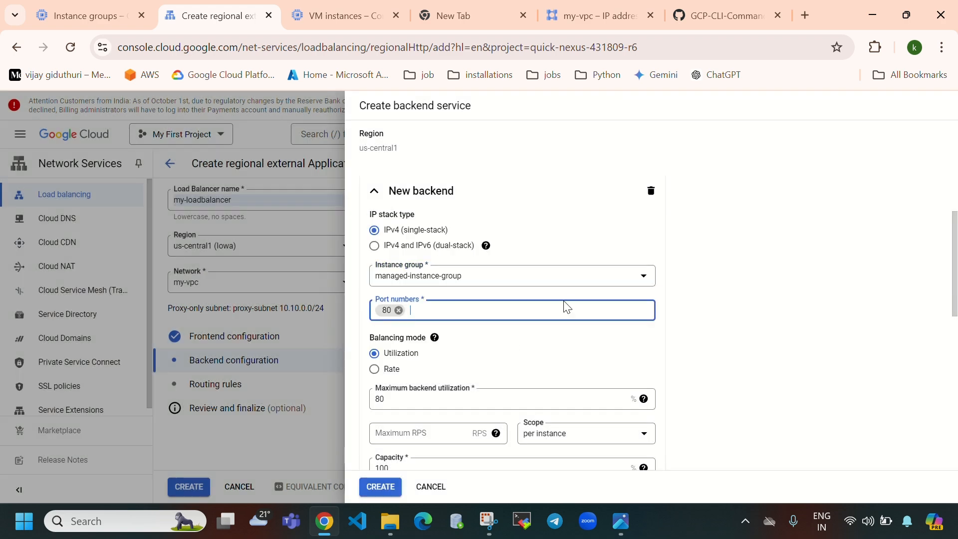
pyautogui.click(718, 315)
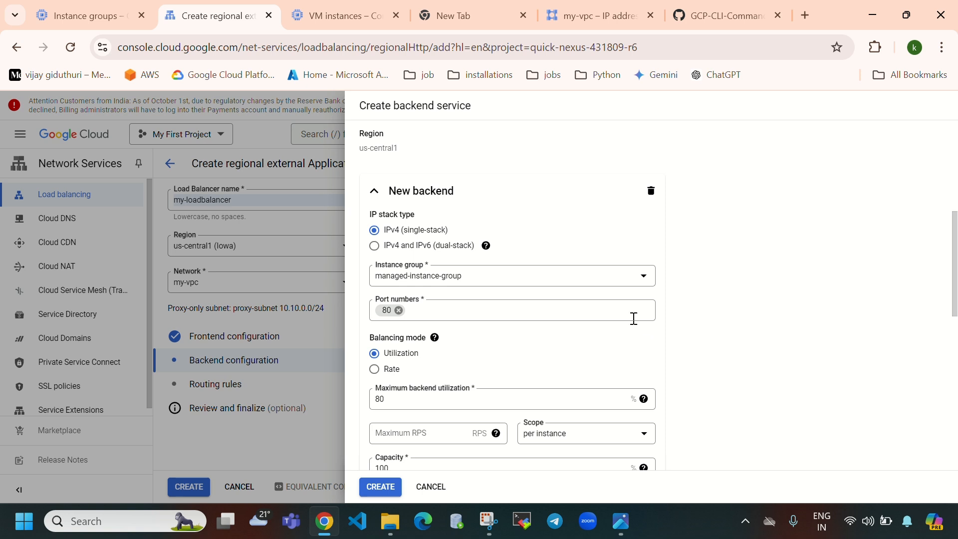
# Check the health check in Compute Engine's health checks list and assign health-check-for-auto-scaling to the backend service
pyautogui.scroll(-2, 520, 396)
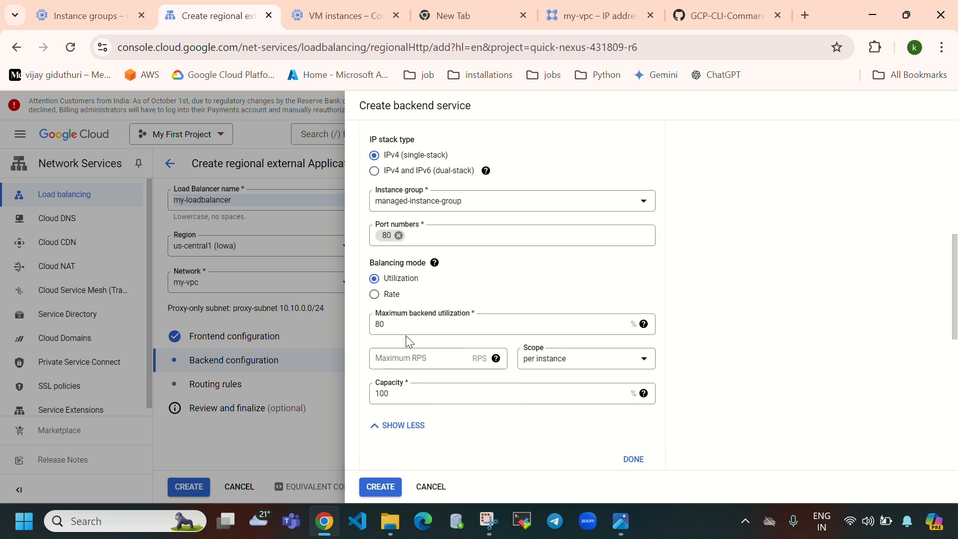
pyautogui.scroll(-5, 473, 355)
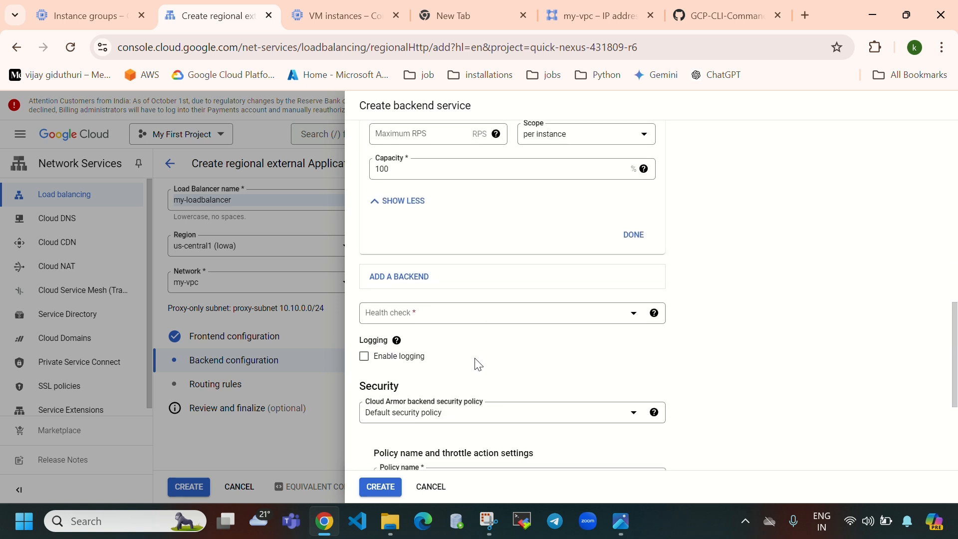
pyautogui.click(488, 313)
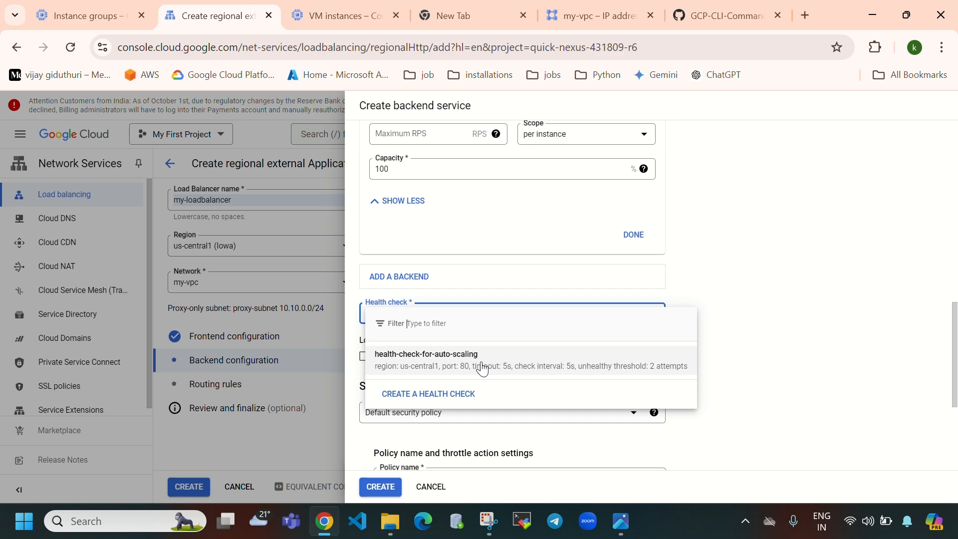
pyautogui.click(70, 18)
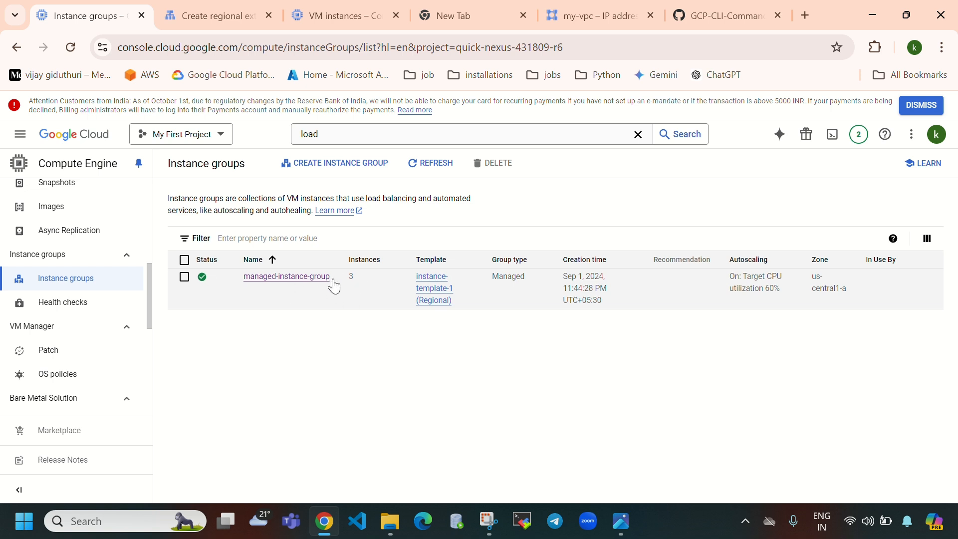
pyautogui.click(62, 302)
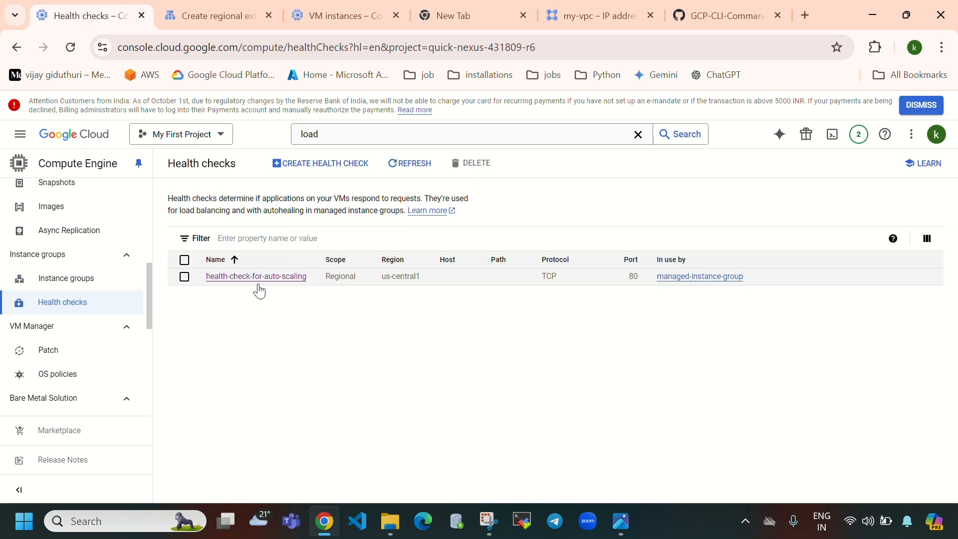
pyautogui.click(89, 278)
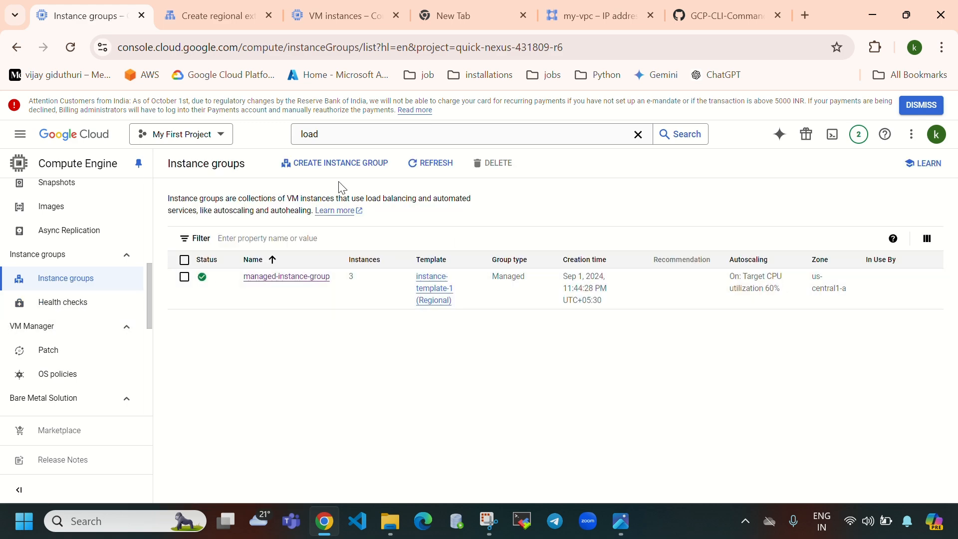
pyautogui.click(220, 20)
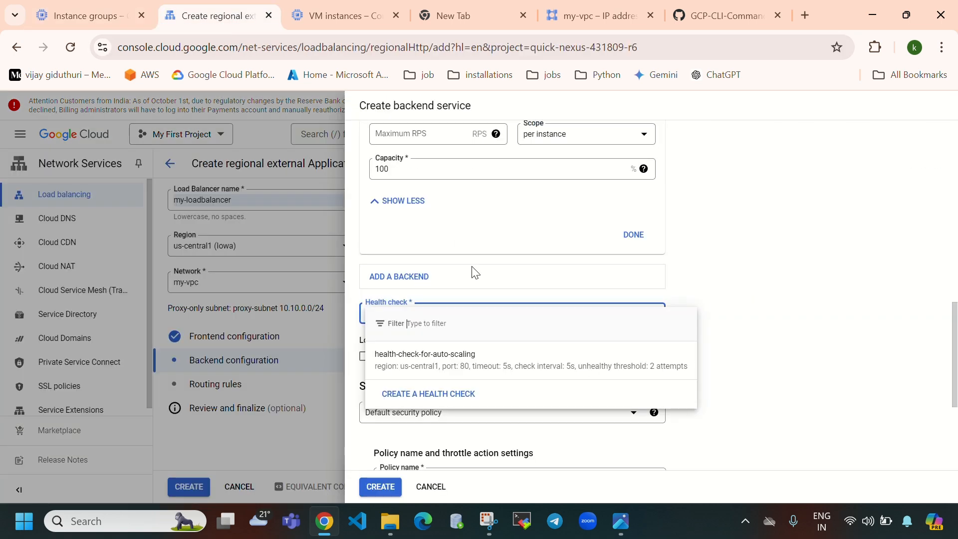
pyautogui.click(454, 366)
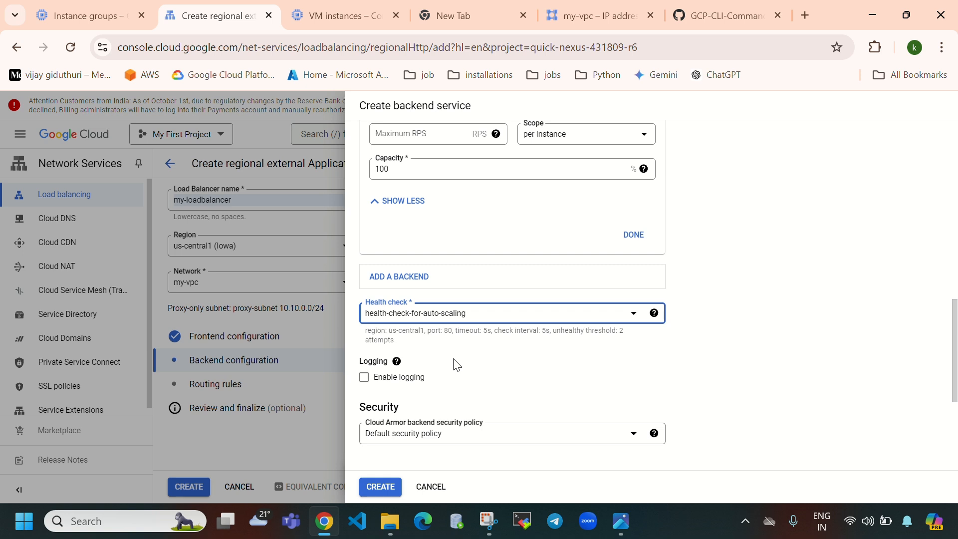
# Shorten the default security policy's name by its last four characters to resolve the naming issue, and create and select the backend service
pyautogui.scroll(-5, 449, 375)
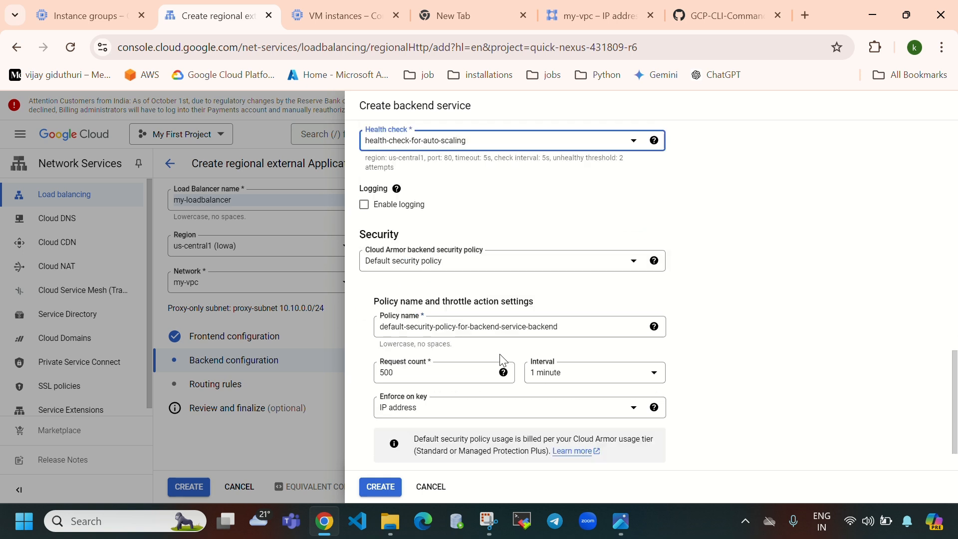
pyautogui.moveTo(503, 320)
pyautogui.click(381, 488)
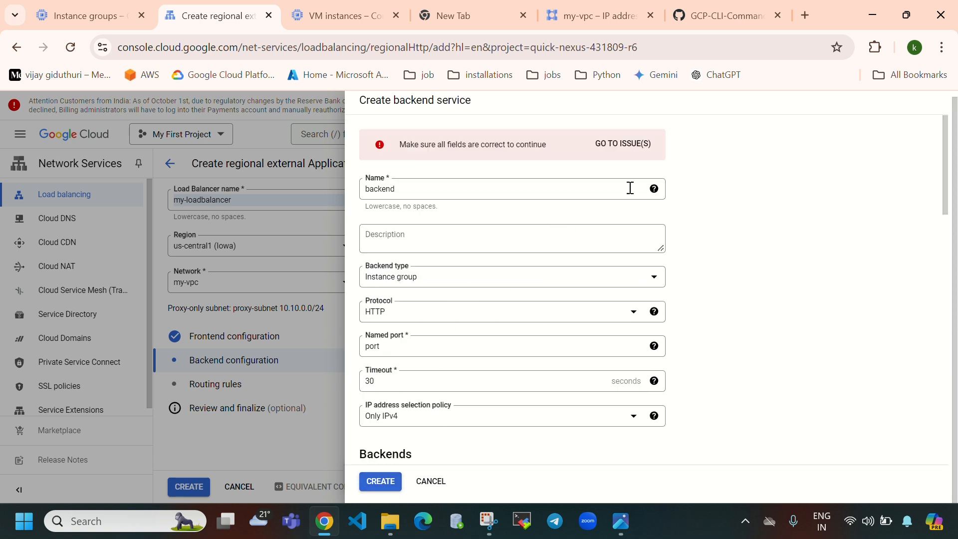
pyautogui.click(608, 147)
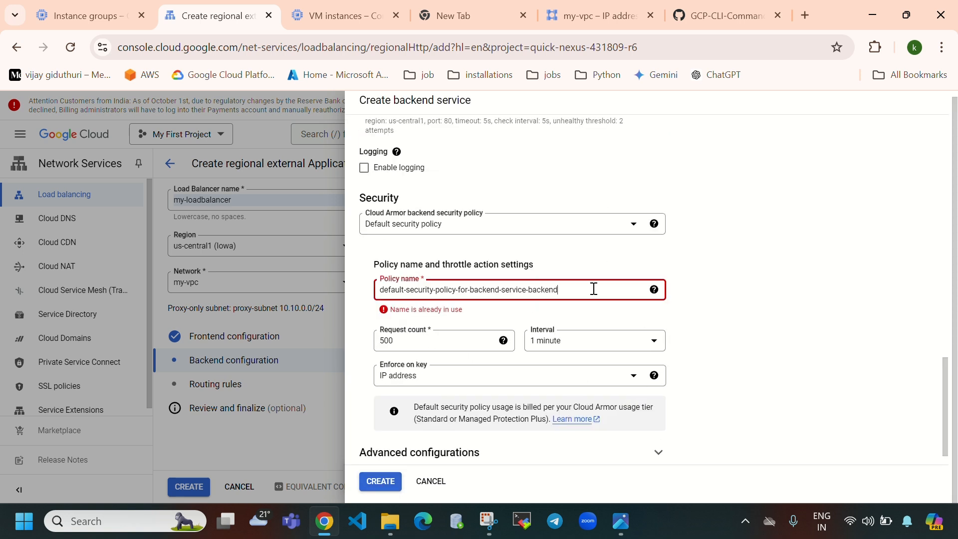
pyautogui.press('BackSpace')
pyautogui.press('BackSpace')
pyautogui.press('BackSpace')
pyautogui.press('BackSpace')
pyautogui.click(379, 481)
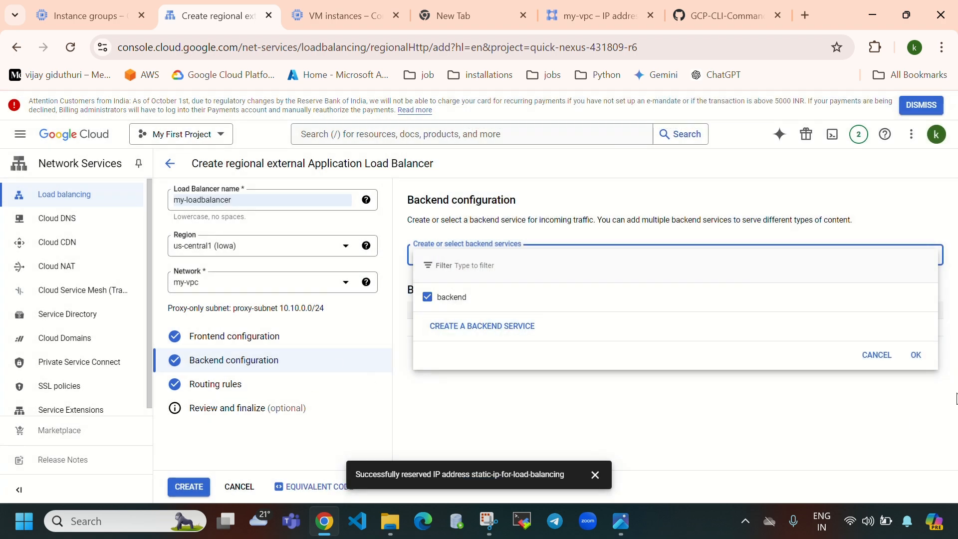
pyautogui.click(917, 355)
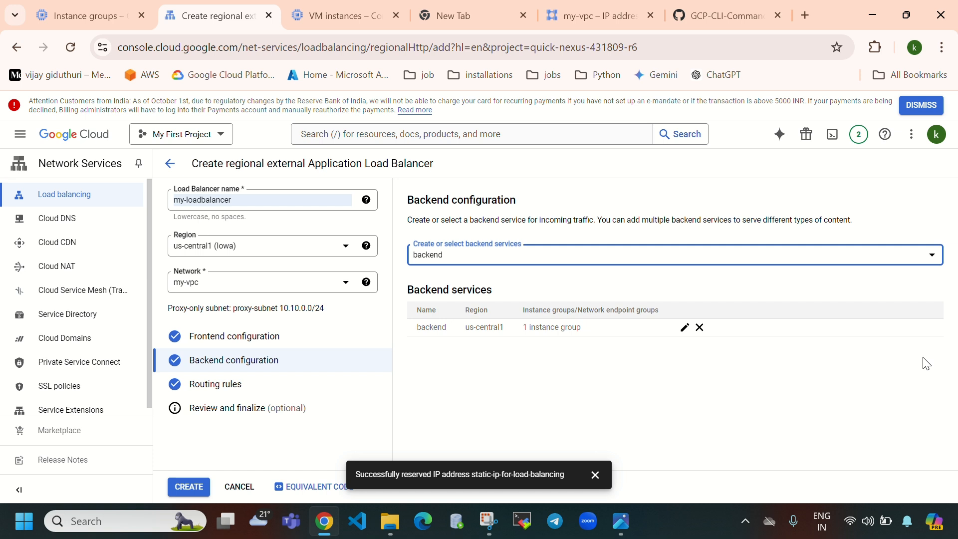
# Review the load balancer's routing rules and check what static-ip-for-load-balancing is in use by in the VPC network's IP addresses list
pyautogui.click(230, 394)
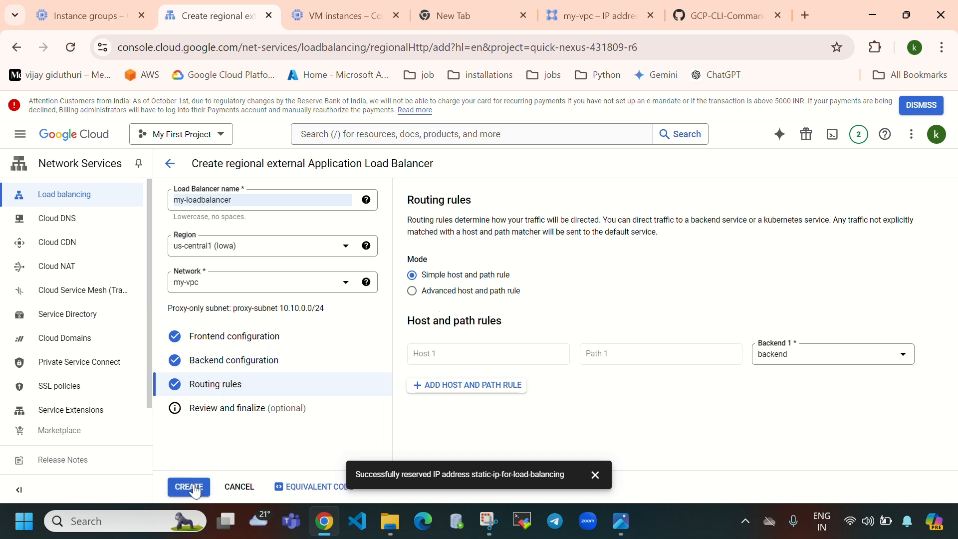
pyautogui.click(599, 19)
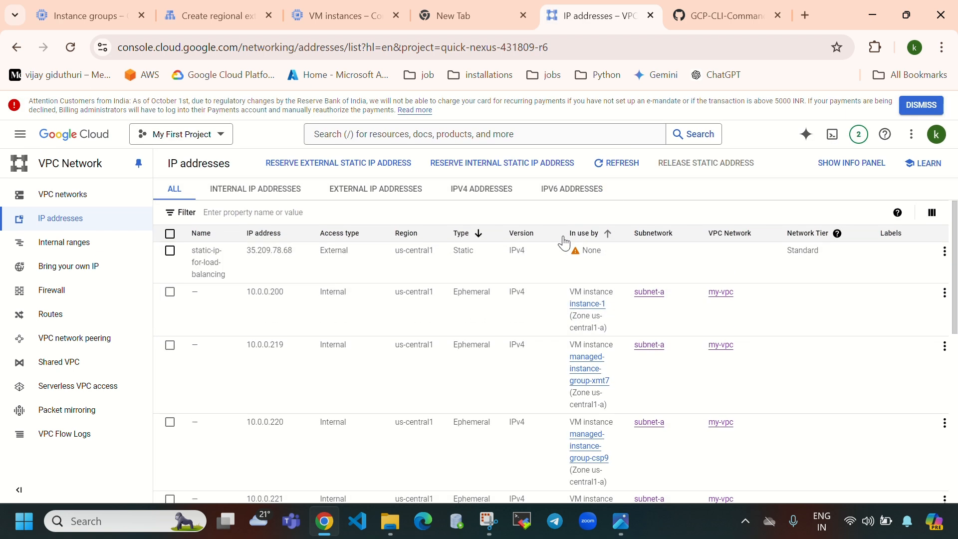
pyautogui.click(572, 261)
pyautogui.moveTo(610, 252); pyautogui.dragTo(564, 262)
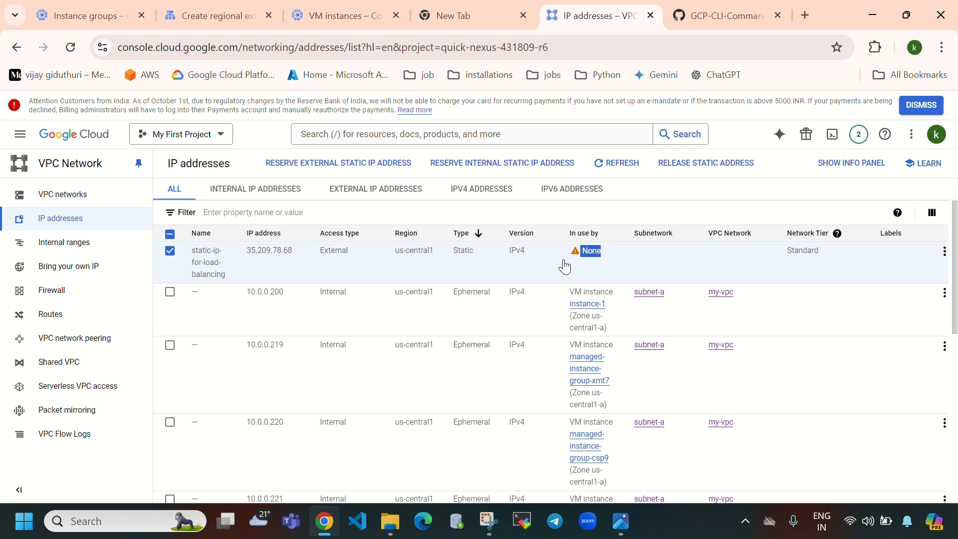
pyautogui.click(188, 15)
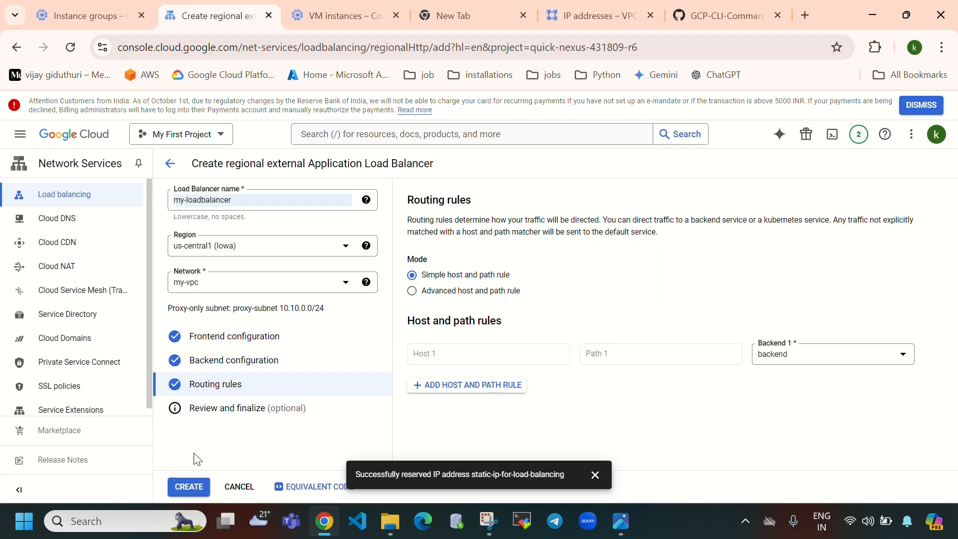
# Create the load balancer my-loadbalancer and check its creation progress in the load balancers list and notifications
pyautogui.click(189, 488)
pyautogui.click(596, 15)
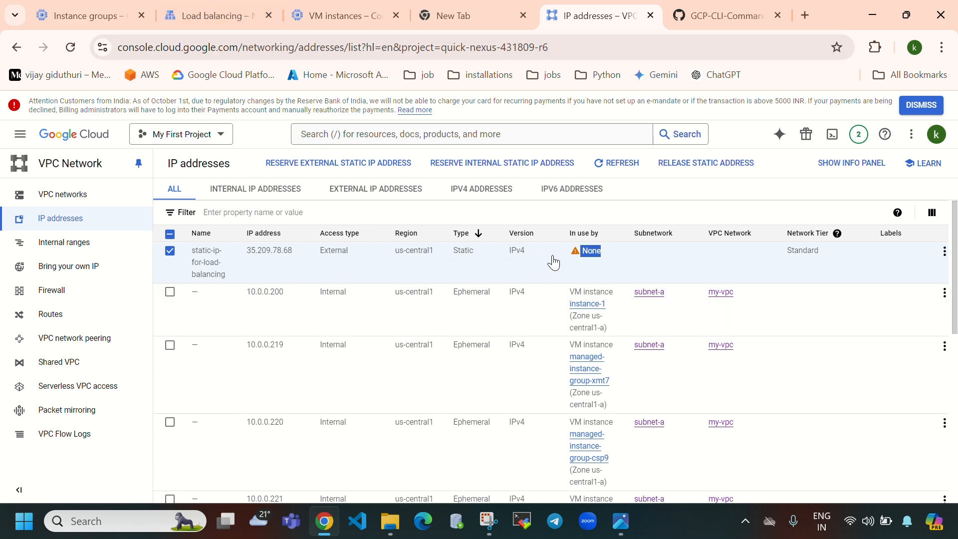
pyautogui.click(209, 15)
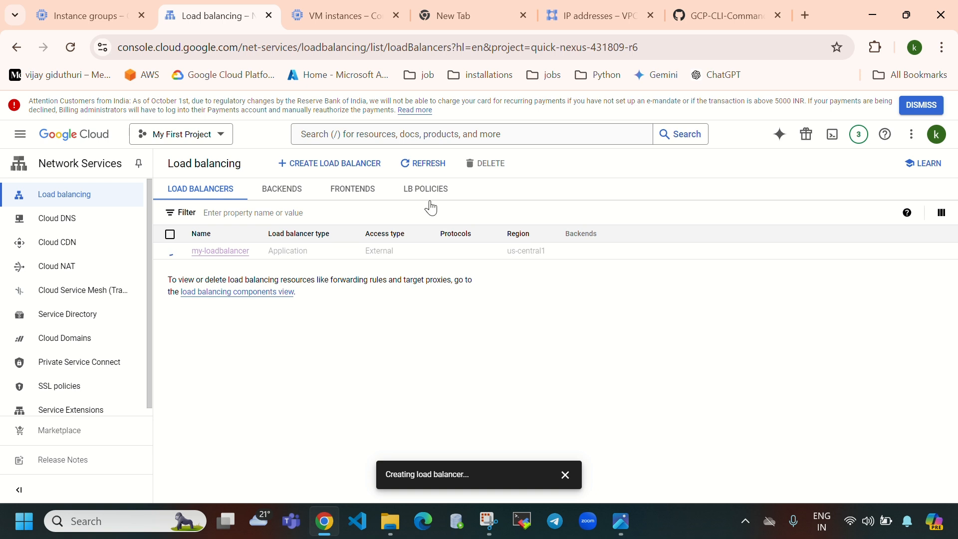
pyautogui.click(415, 164)
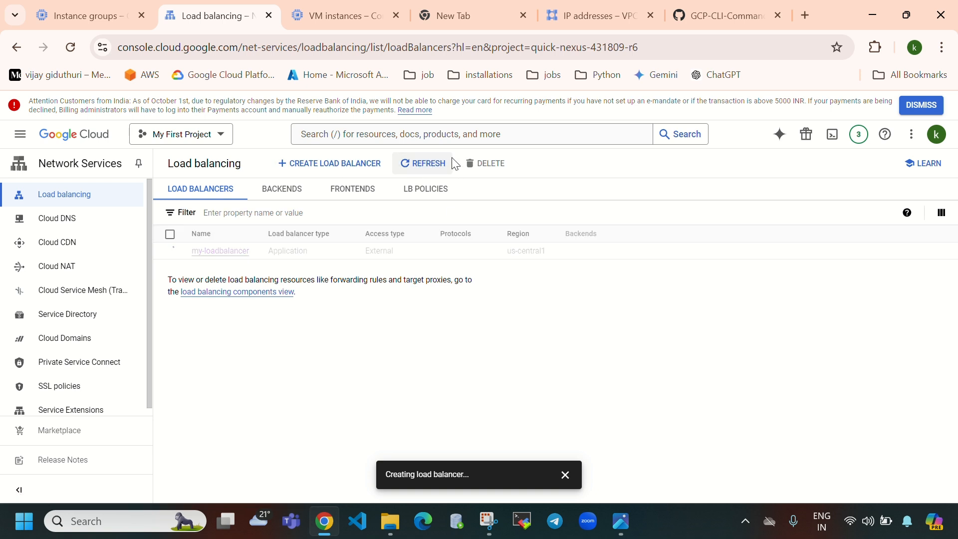
pyautogui.click(858, 134)
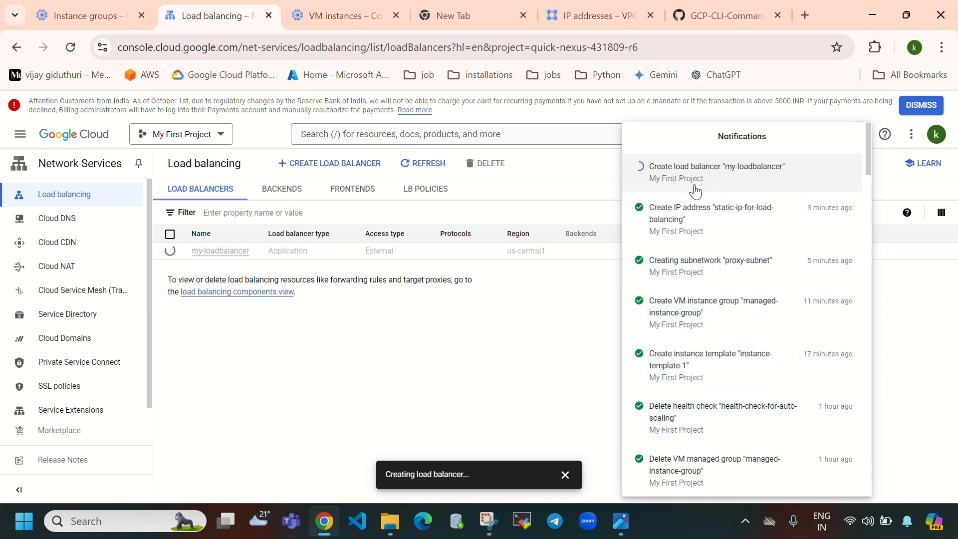
# Close the notifications and open the VM instances list of managed-instance-group
pyautogui.click(460, 384)
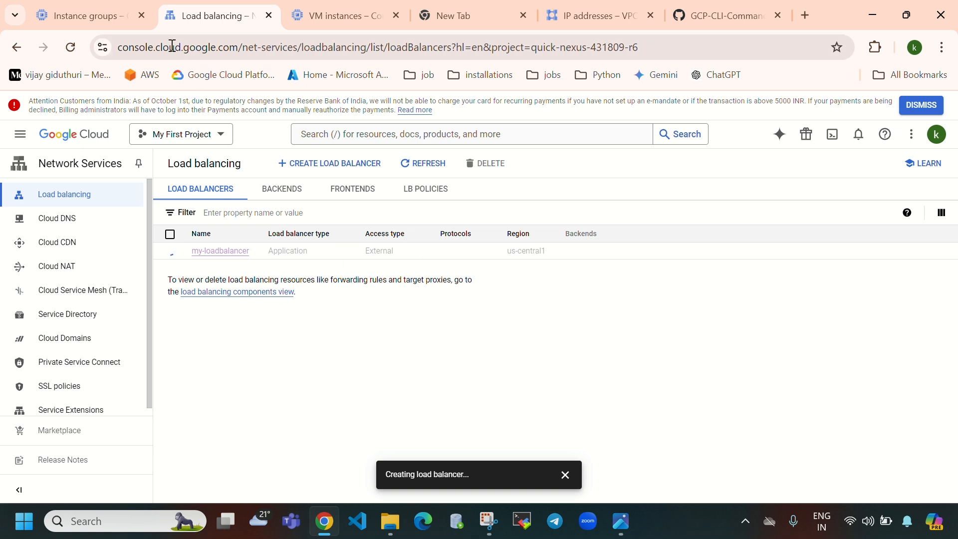
pyautogui.click(87, 15)
pyautogui.click(299, 278)
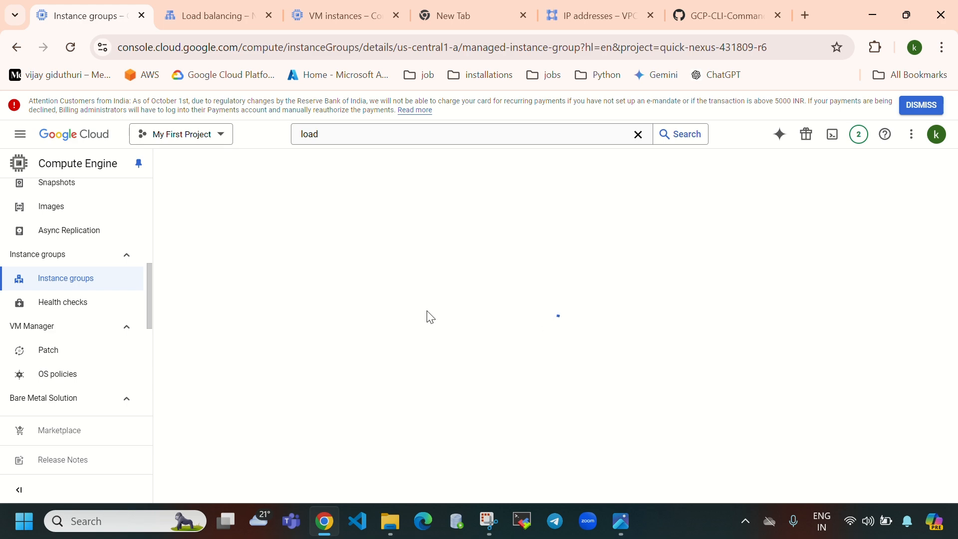
pyautogui.scroll(-2, 477, 399)
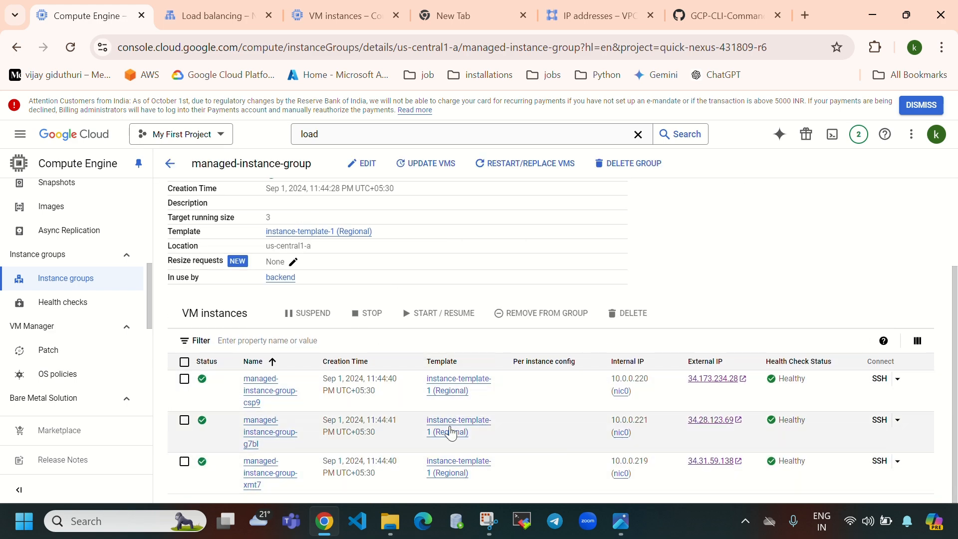
# Check the load balancer's creation progress and the usage of static-ip-for-load-balancing in the IP addresses list
pyautogui.click(196, 18)
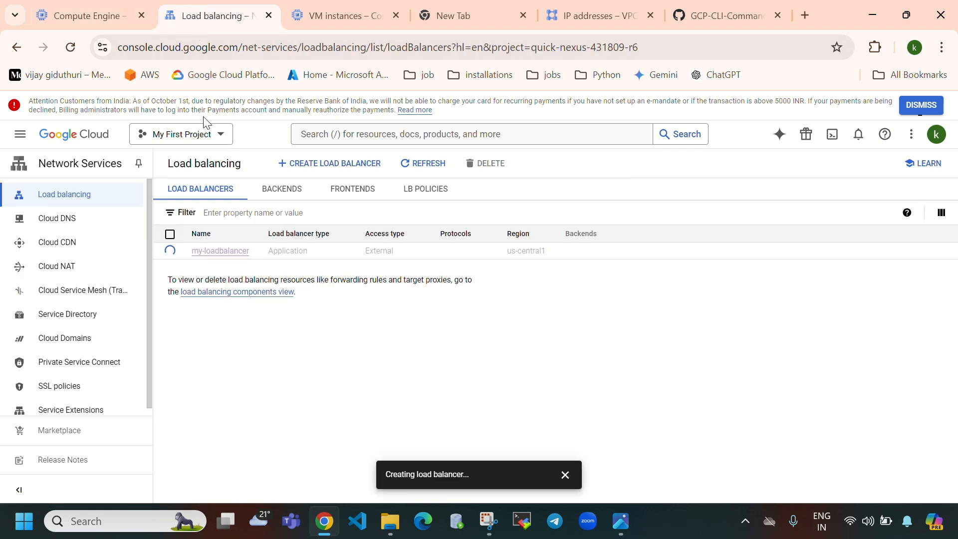
pyautogui.click(600, 14)
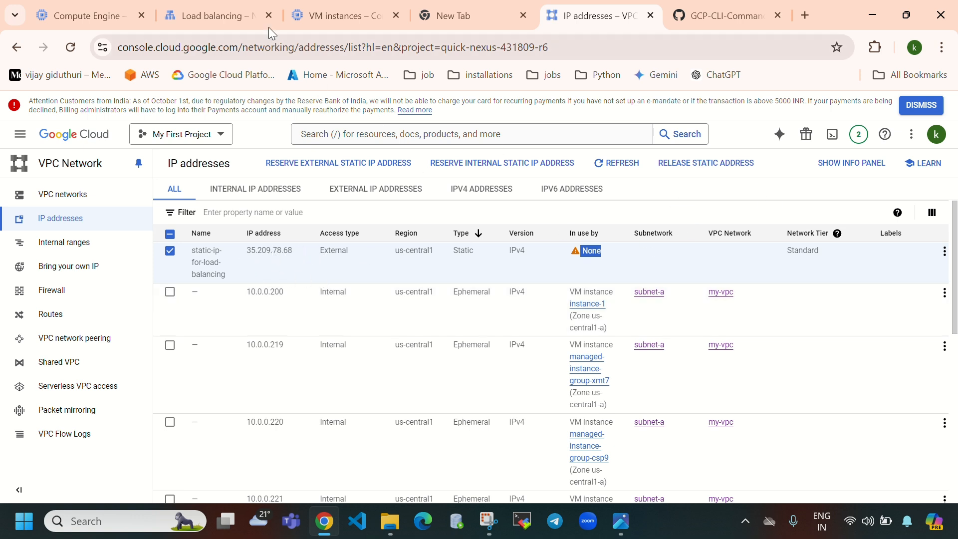
# Review the autoscaling limits and VM instances of managed-instance-group
pyautogui.click(99, 9)
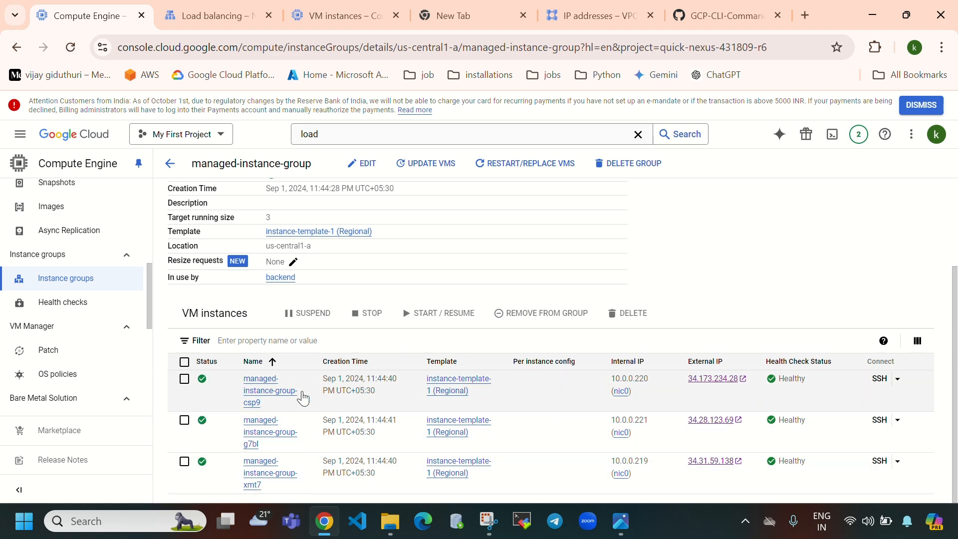
pyautogui.scroll(3, 481, 424)
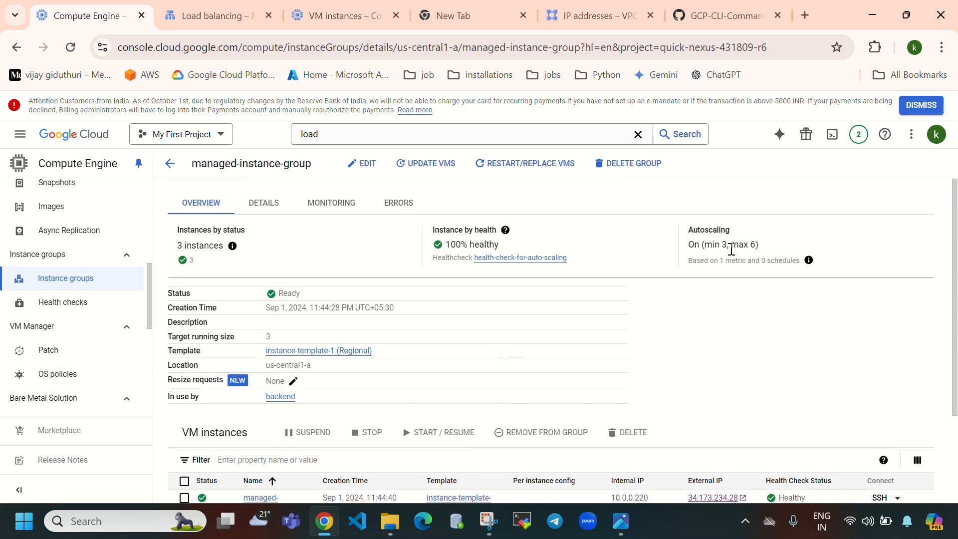
pyautogui.moveTo(693, 234); pyautogui.dragTo(704, 251)
pyautogui.scroll(-3, 548, 365)
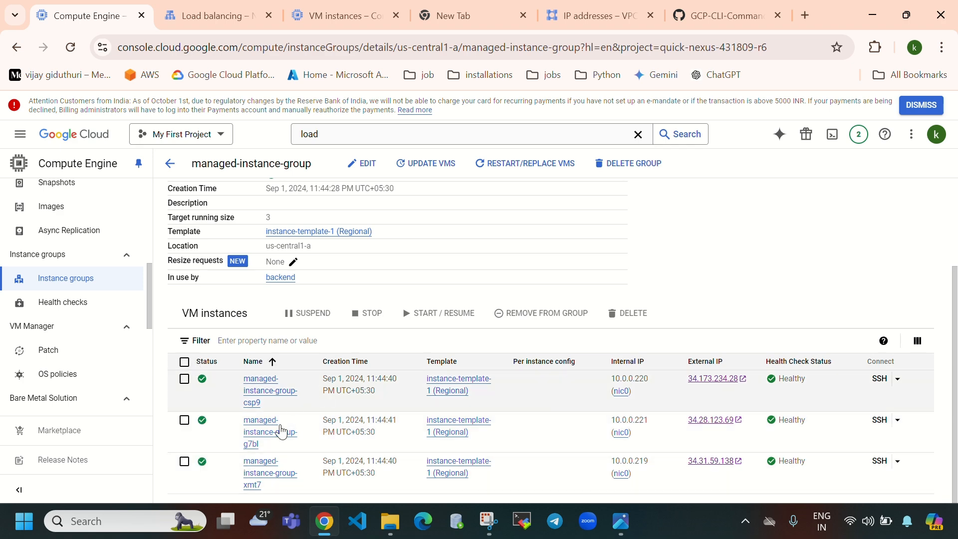
pyautogui.scroll(2, 596, 424)
pyautogui.scroll(1, 596, 424)
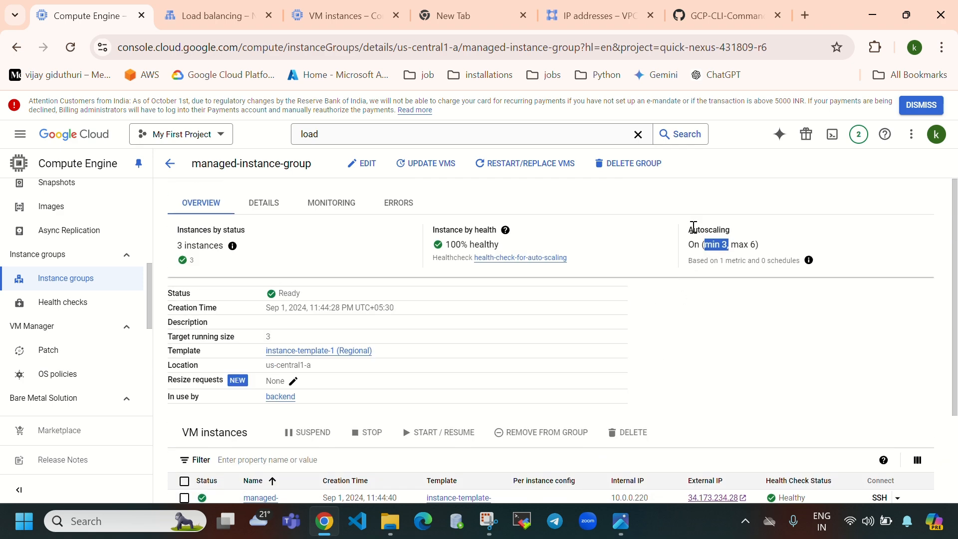
pyautogui.moveTo(689, 229); pyautogui.dragTo(743, 228)
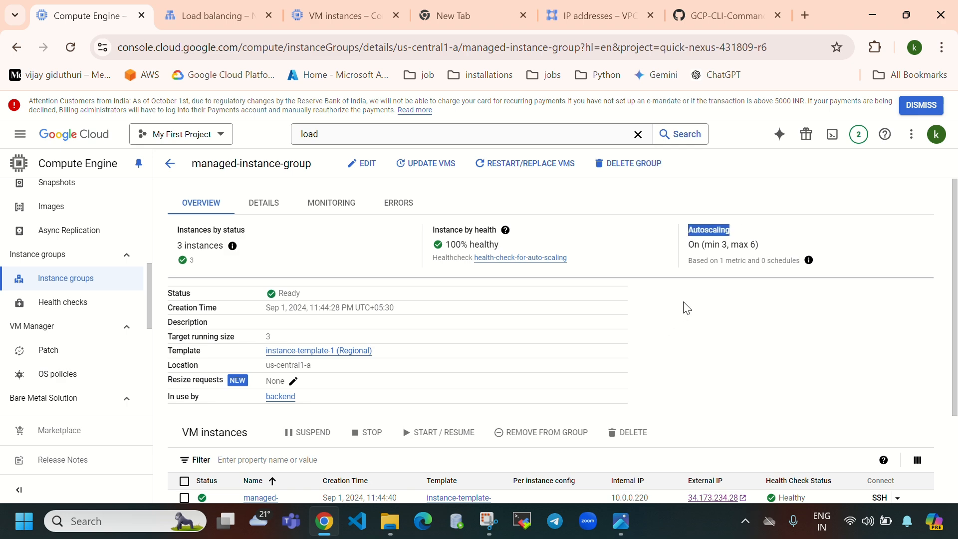
pyautogui.scroll(-3, 514, 324)
pyautogui.scroll(2, 443, 435)
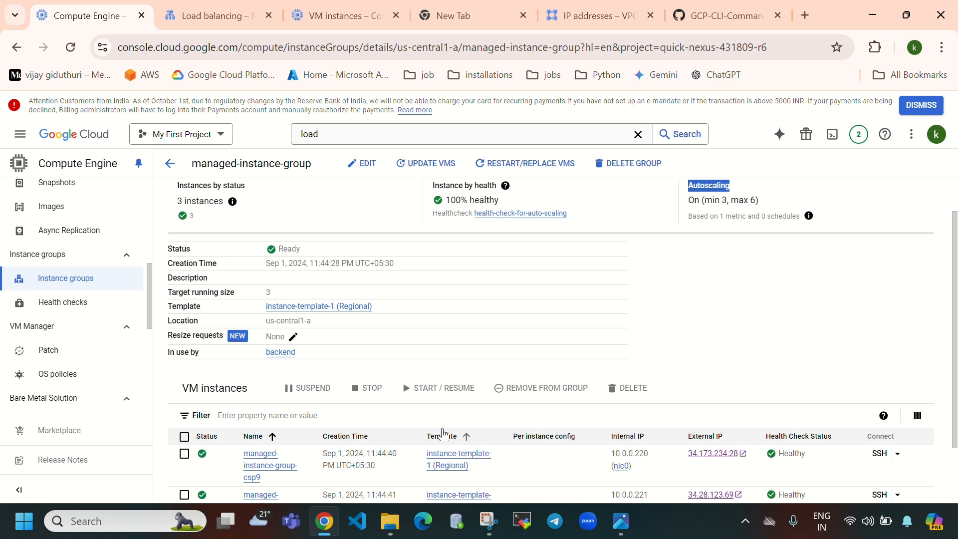
# Refresh the load balancers list and examine the type, access, protocol and region of my-loadbalancer
pyautogui.click(206, 20)
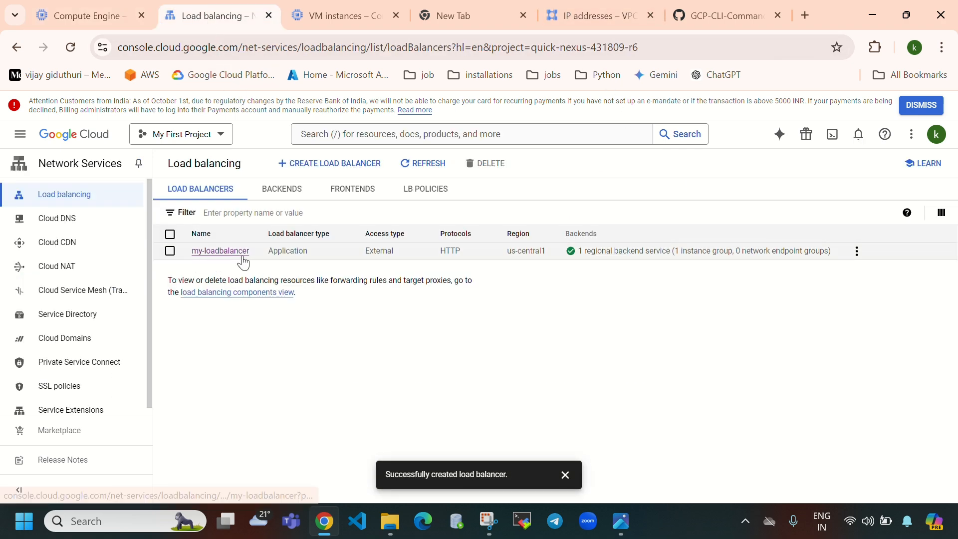
pyautogui.click(858, 134)
pyautogui.click(447, 389)
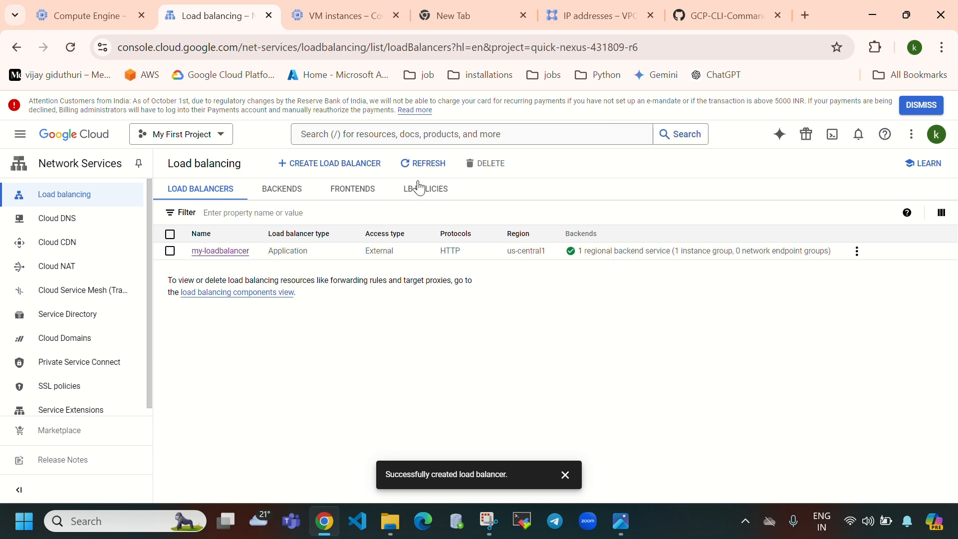
pyautogui.click(414, 167)
pyautogui.moveTo(323, 253); pyautogui.dragTo(270, 255)
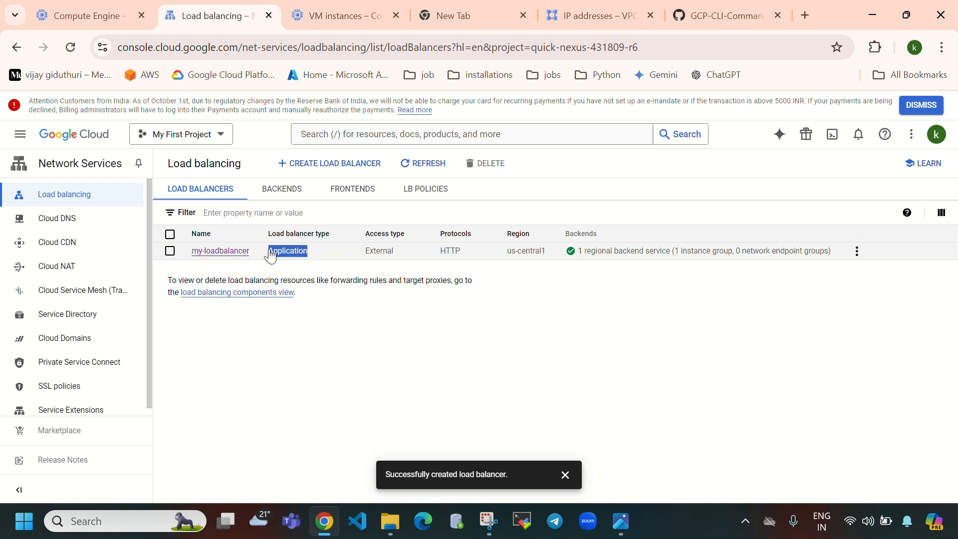
pyautogui.moveTo(406, 252); pyautogui.dragTo(367, 257)
pyautogui.moveTo(467, 256); pyautogui.dragTo(441, 255)
pyautogui.moveTo(550, 253); pyautogui.dragTo(499, 256)
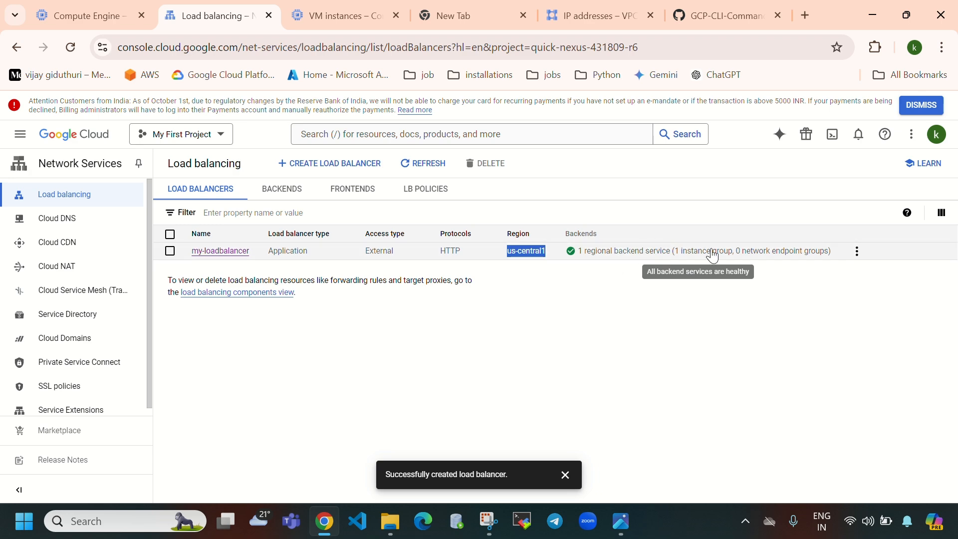
# Check the managed instance group's name, and view the load balancing backends and frontends lists
pyautogui.click(82, 17)
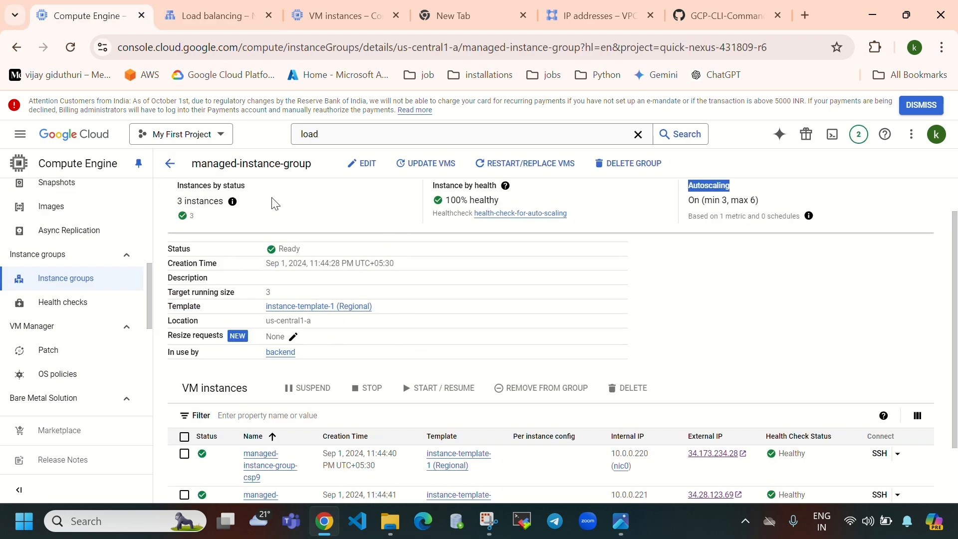
pyautogui.moveTo(194, 163); pyautogui.dragTo(323, 174)
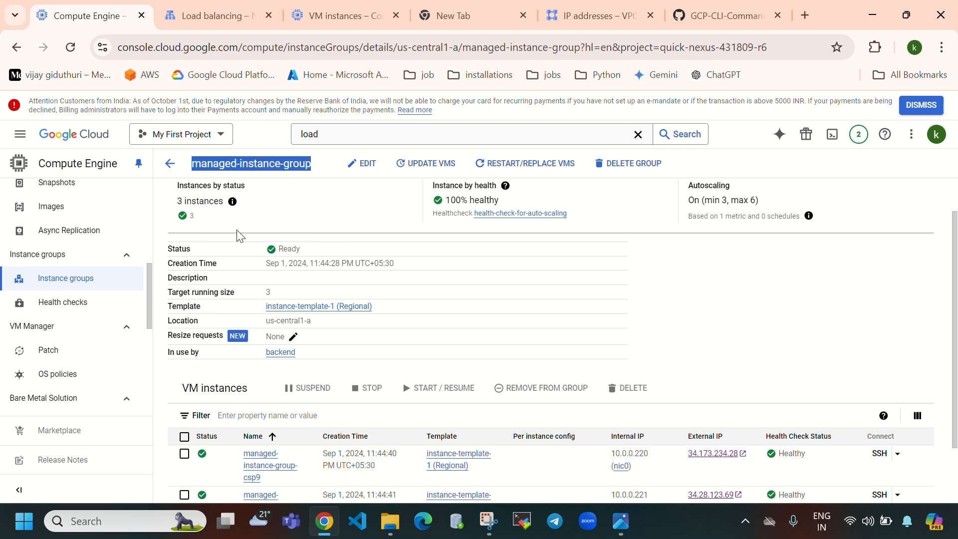
pyautogui.click(242, 15)
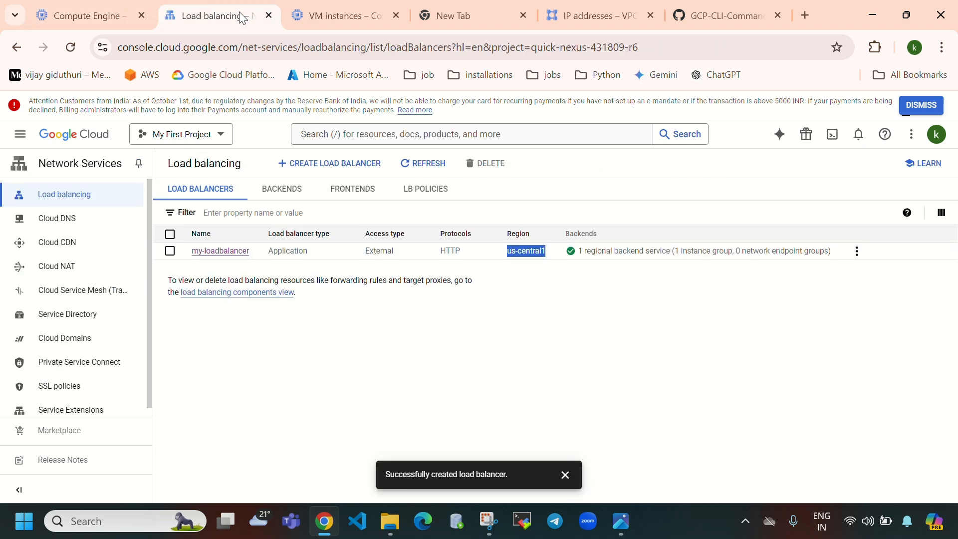
pyautogui.click(282, 192)
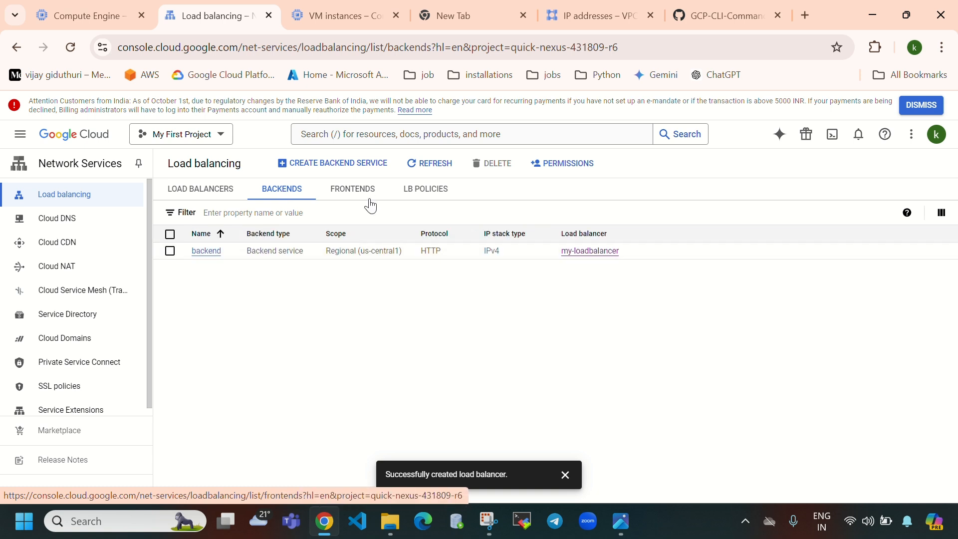
pyautogui.click(352, 189)
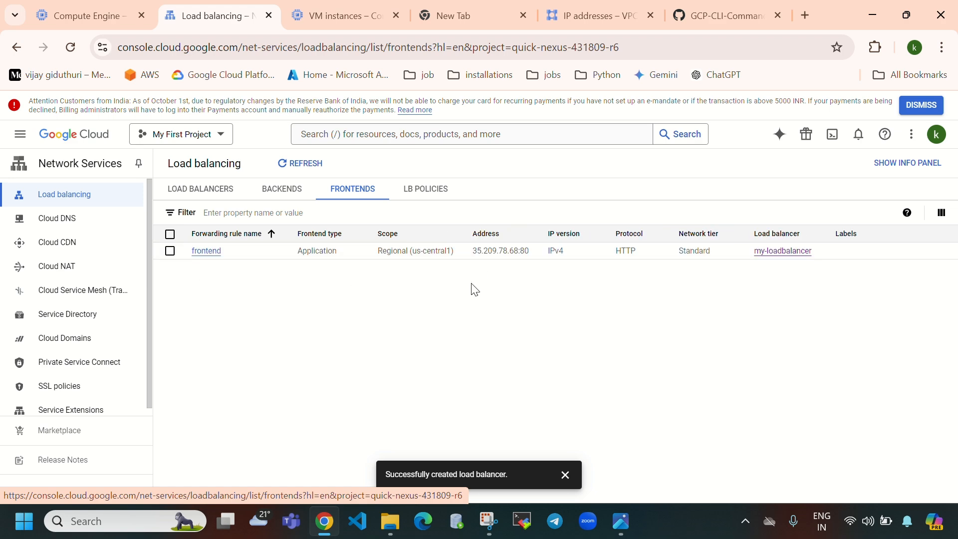
# Reload the IP addresses list to check what uses static-ip-for-load-balancing, and open the details of my-loadbalancer
pyautogui.click(588, 11)
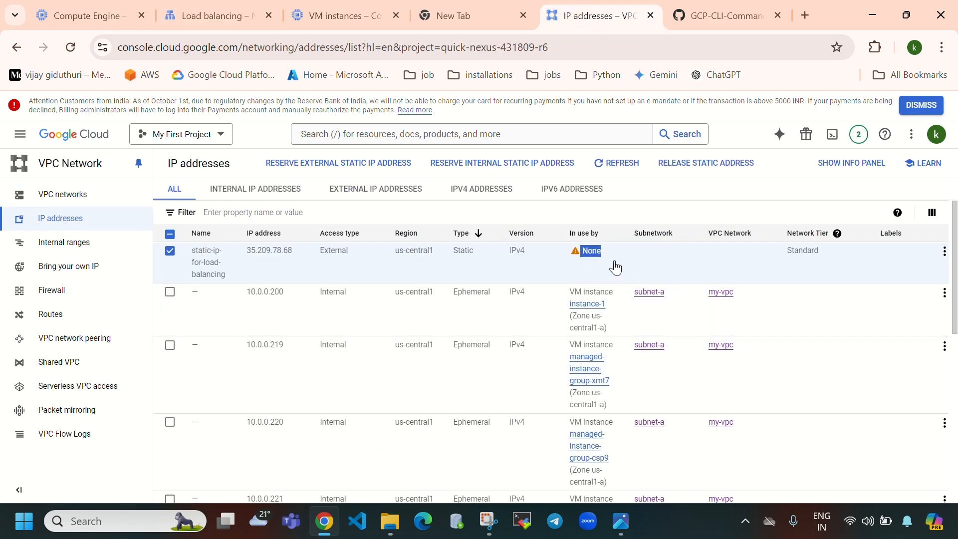
pyautogui.click(71, 50)
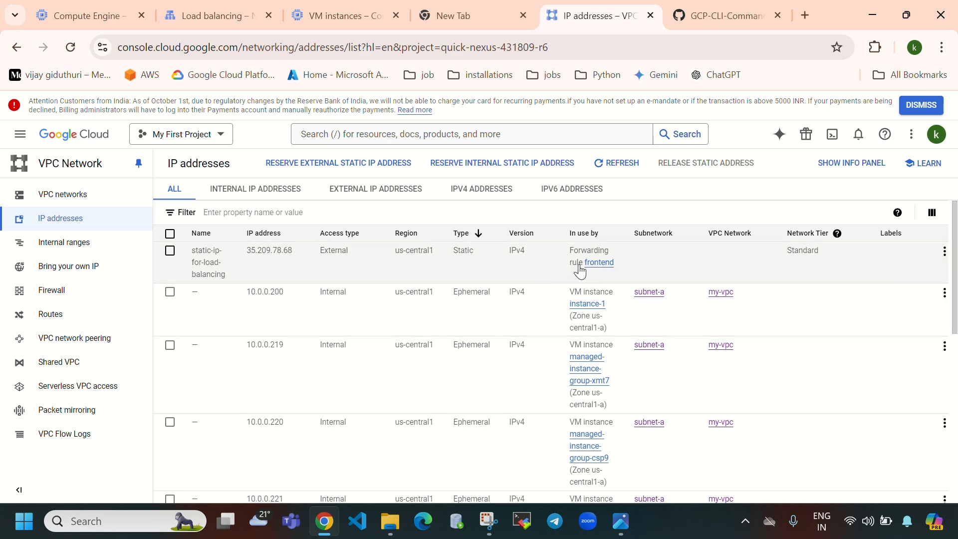
pyautogui.click(207, 16)
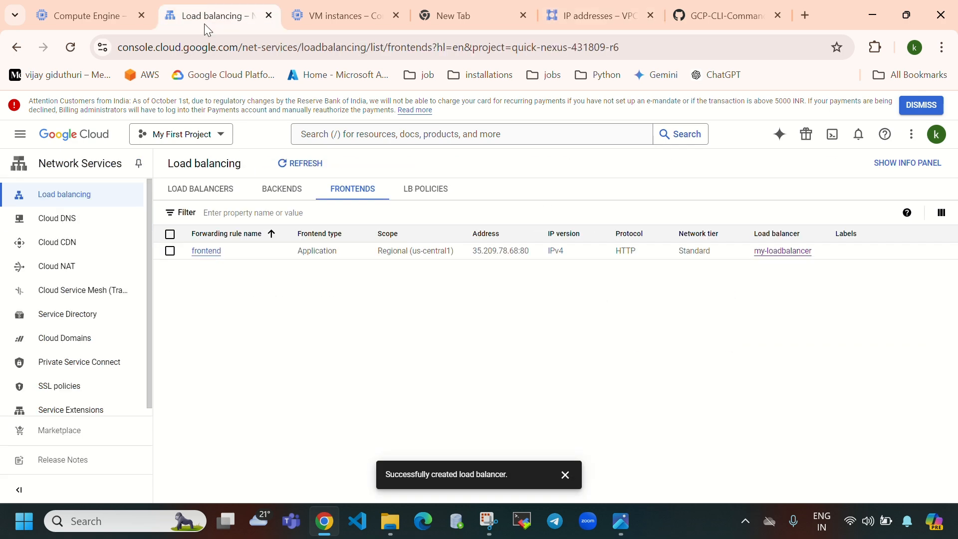
pyautogui.click(188, 190)
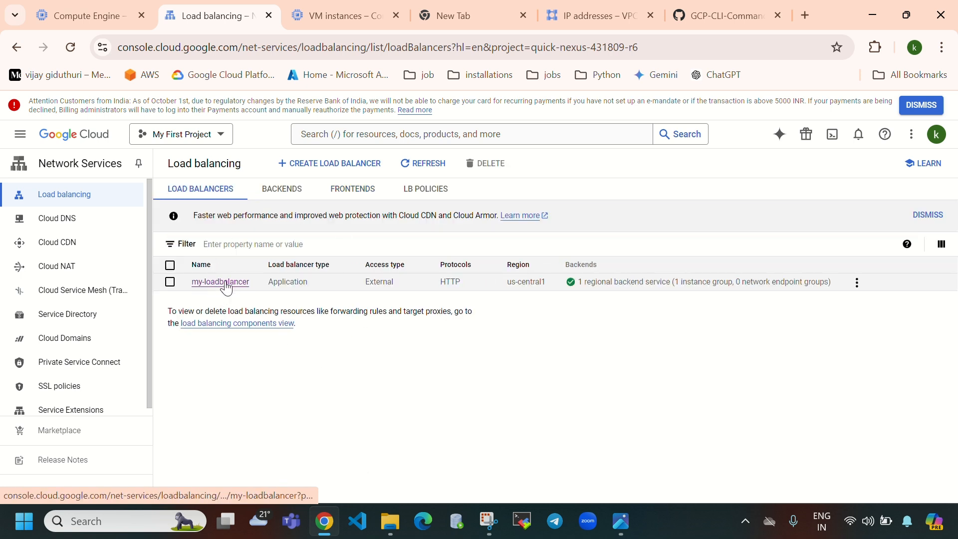
pyautogui.click(226, 283)
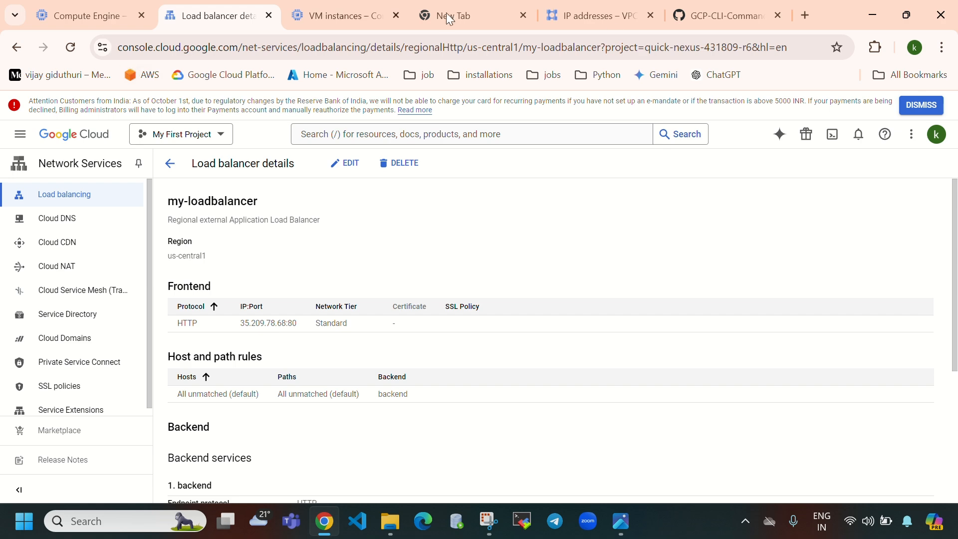
# Recheck the static IP's usage and copy the frontend IP address 35.209.78.68 from the my-loadbalancer details
pyautogui.click(592, 17)
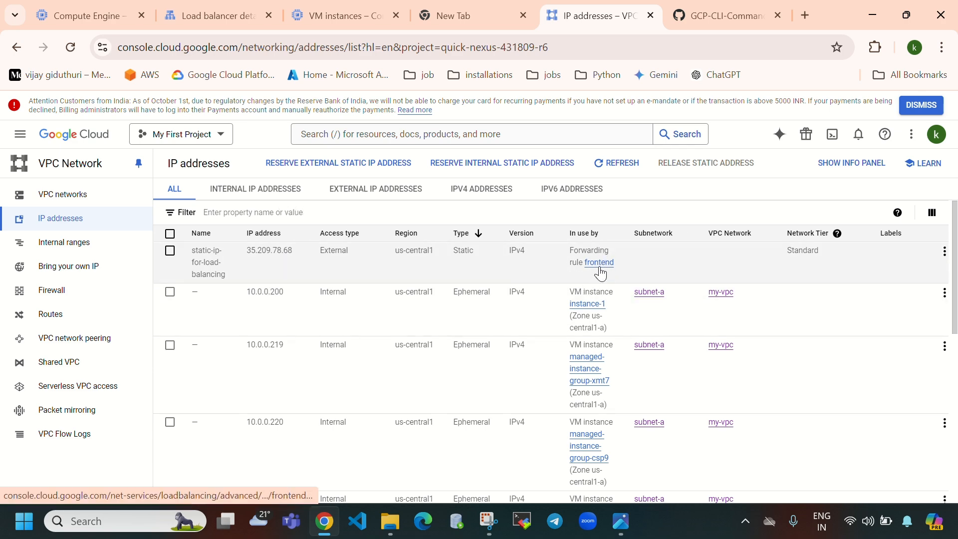
pyautogui.click(219, 16)
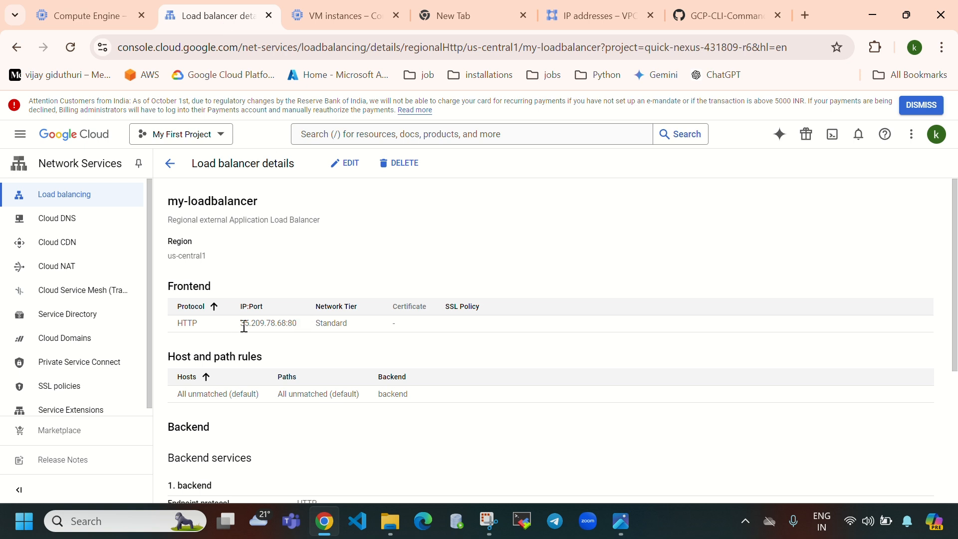
pyautogui.moveTo(241, 327); pyautogui.dragTo(287, 335)
pyautogui.hotkey('ctrl', 'c')
# Load the load balancer's IP address 35.209.78.68 in a new browser tab
pyautogui.click(804, 16)
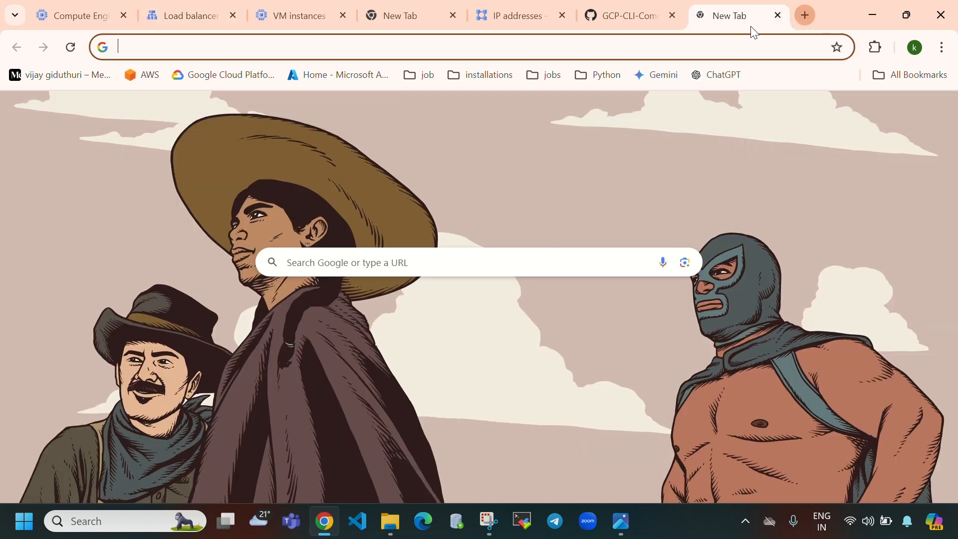
pyautogui.click(180, 23)
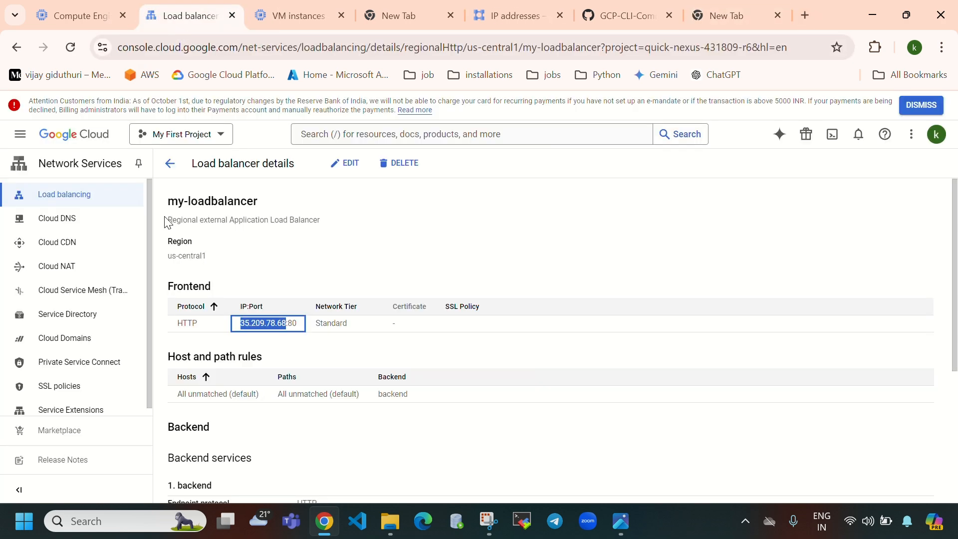
pyautogui.click(389, 223)
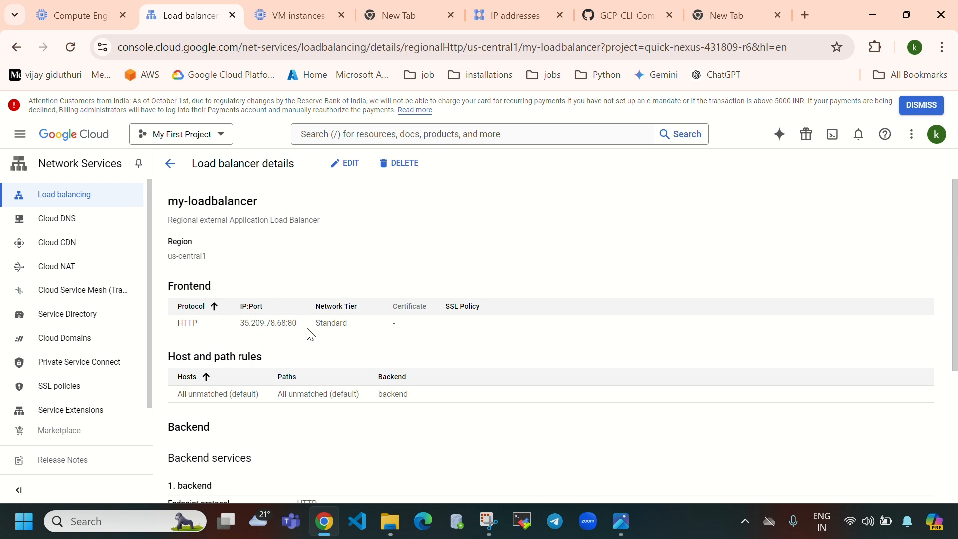
pyautogui.moveTo(167, 204); pyautogui.dragTo(272, 204)
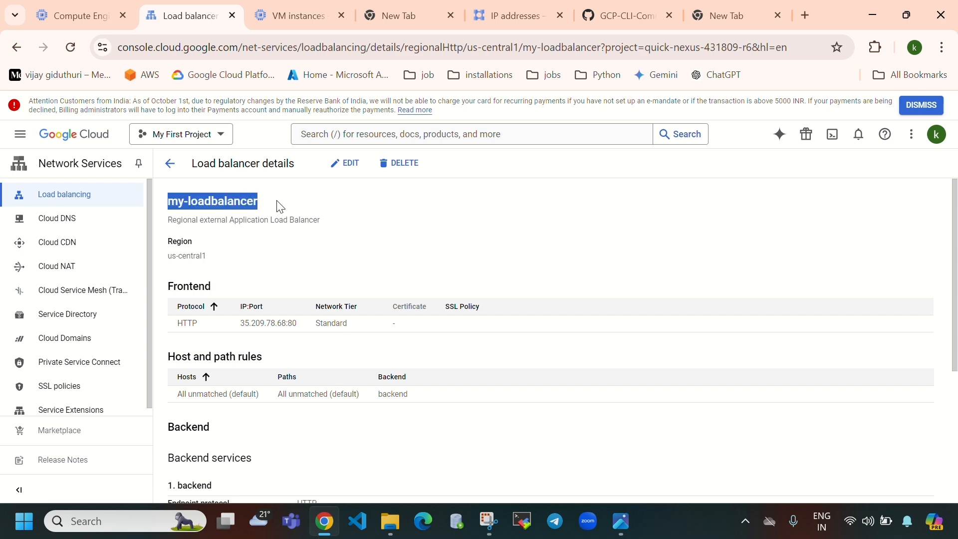
pyautogui.click(742, 11)
pyautogui.click(348, 271)
pyautogui.hotkey('ctrl', 'v')
pyautogui.press('Return')
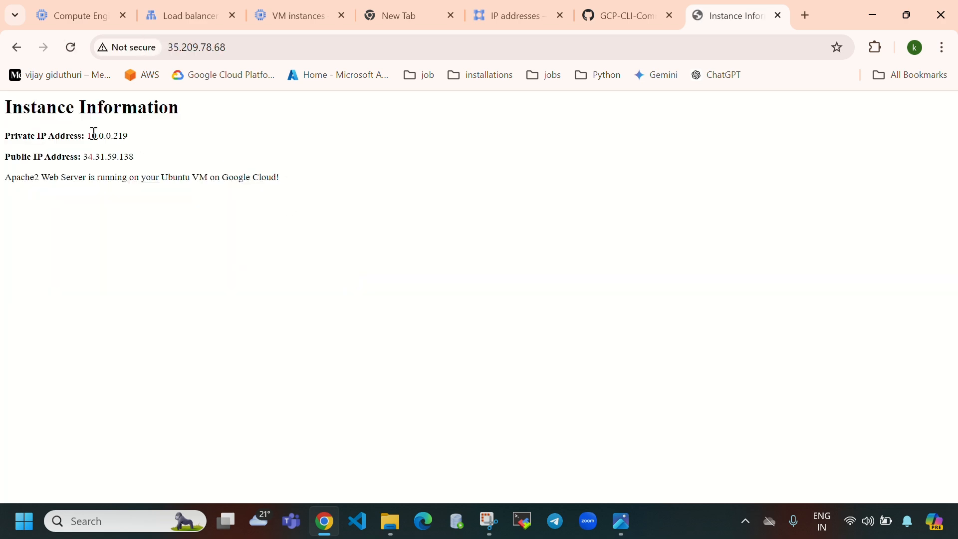
# Compare the private IP address on the served page with the internal IPs of the managed-instance-group VMs
pyautogui.moveTo(88, 136); pyautogui.dragTo(126, 135)
pyautogui.click(78, 15)
pyautogui.scroll(-2, 460, 262)
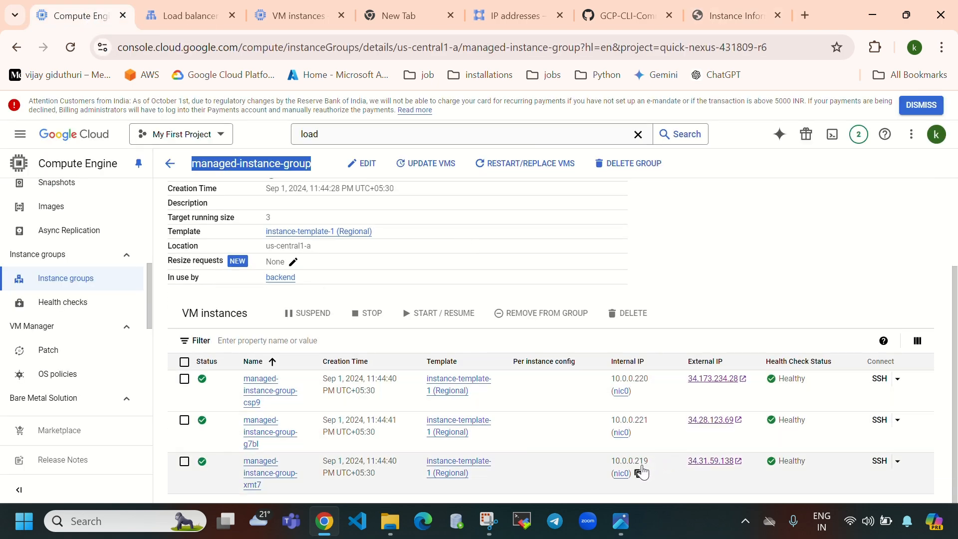
pyautogui.click(166, 24)
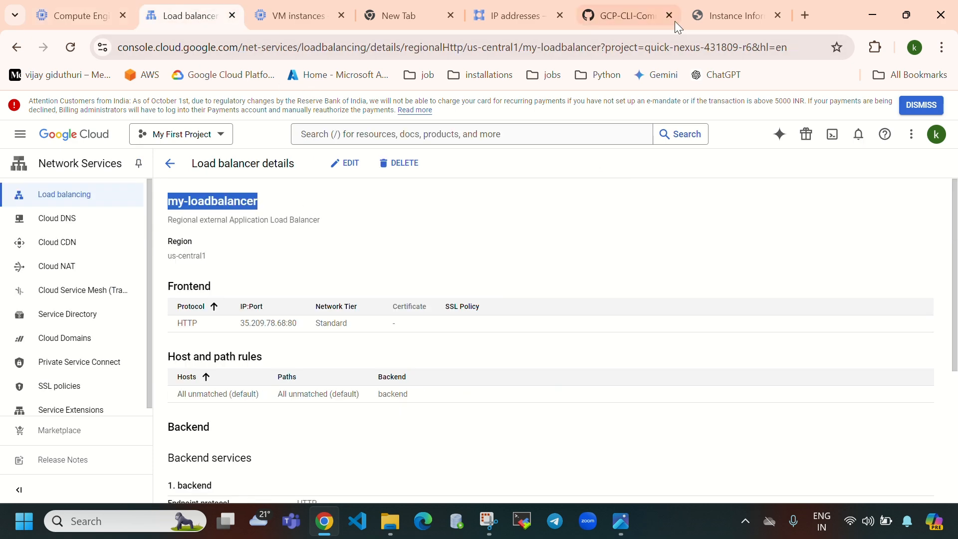
pyautogui.click(697, 19)
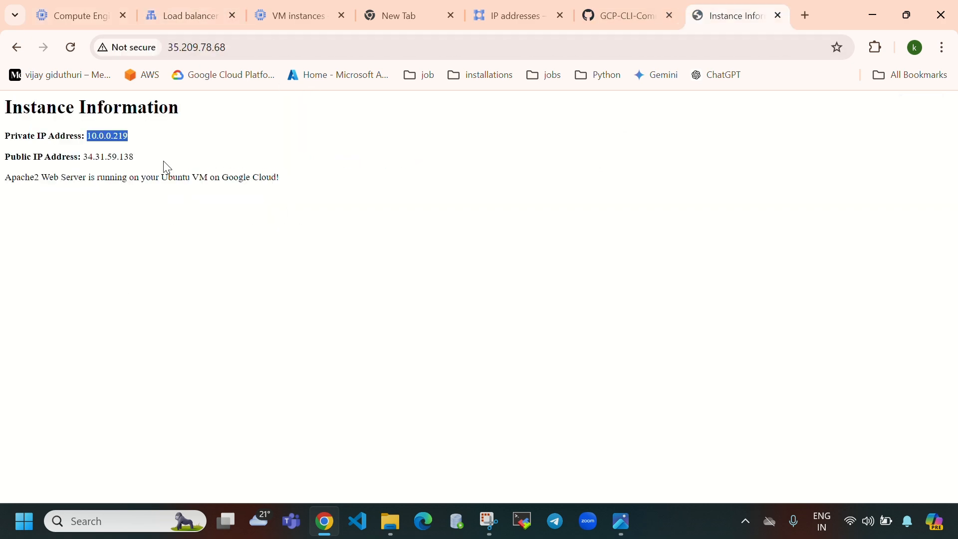
# Reload the page served at 35.209.78.68 and match its private IP address to a VM's internal IP in managed-instance-group
pyautogui.click(78, 12)
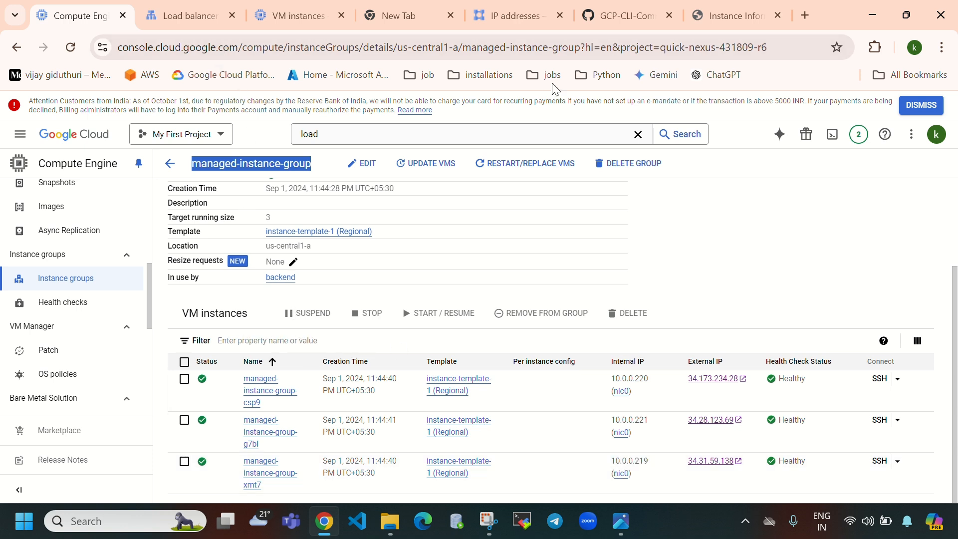
pyautogui.click(719, 14)
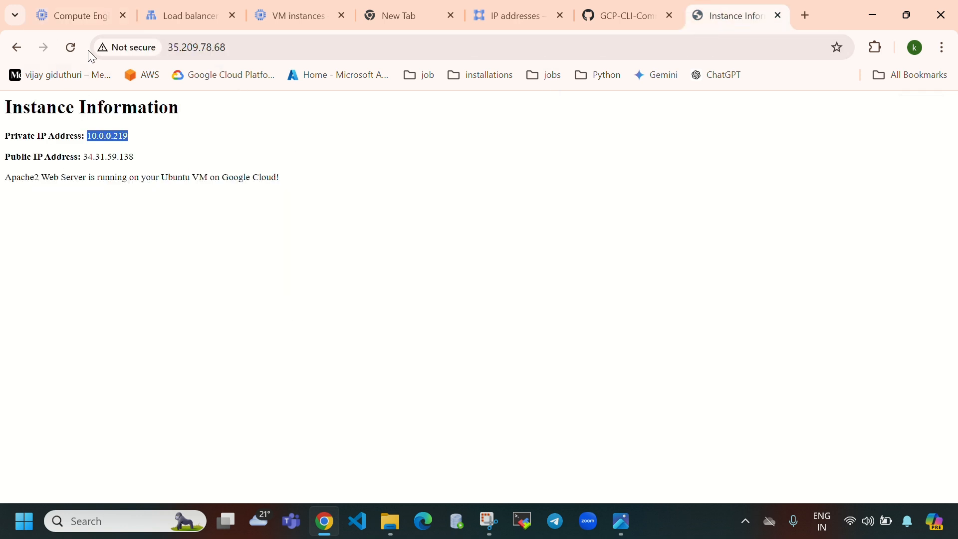
pyautogui.click(72, 47)
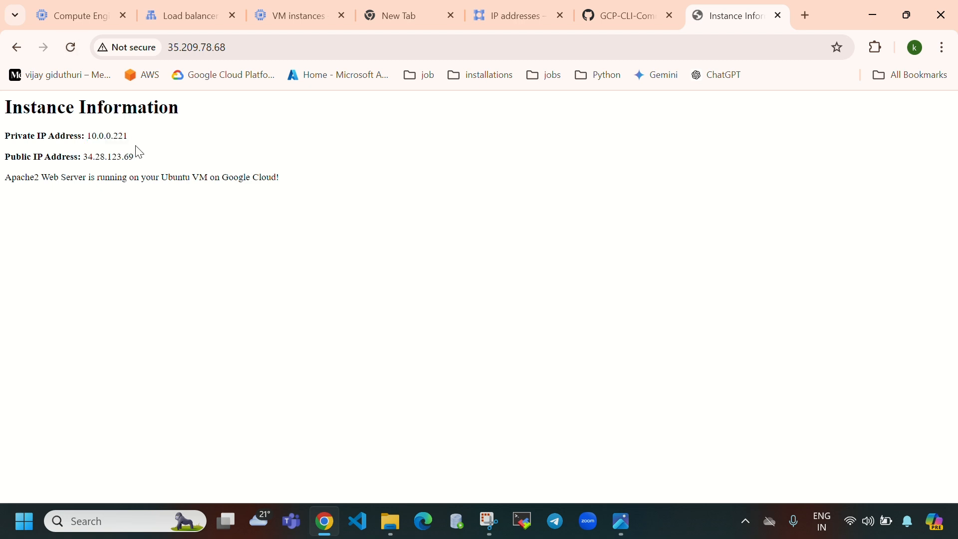
pyautogui.moveTo(138, 142); pyautogui.dragTo(90, 135)
pyautogui.click(65, 10)
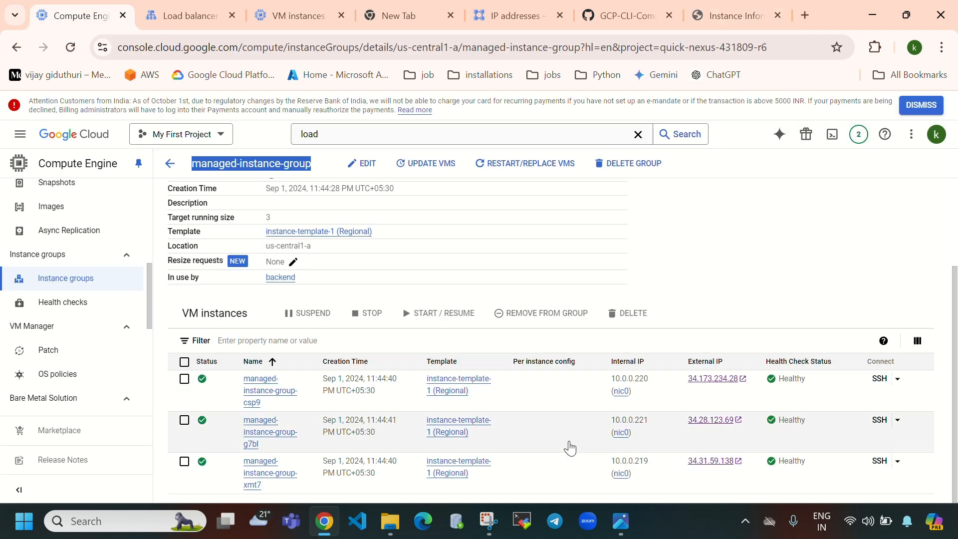
pyautogui.moveTo(610, 422); pyautogui.dragTo(654, 430)
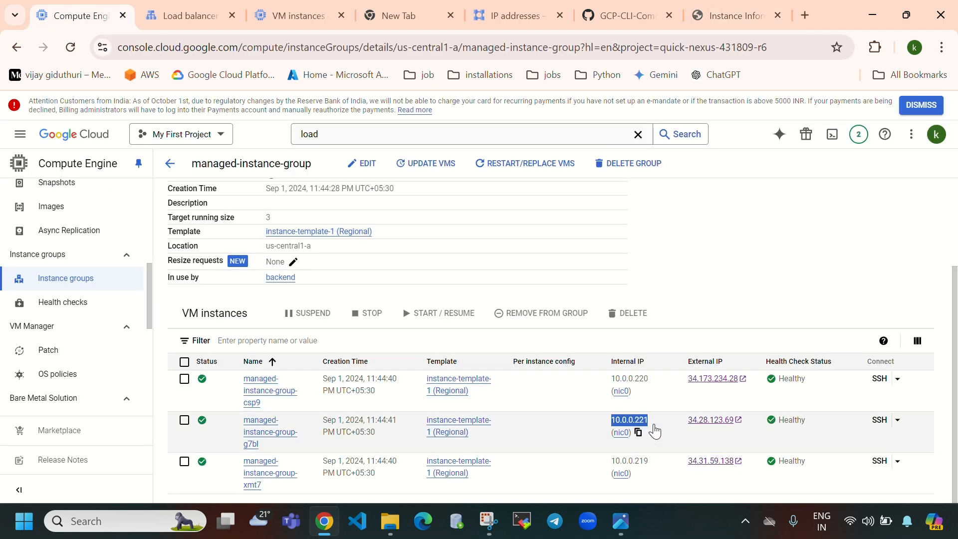
pyautogui.moveTo(657, 383); pyautogui.dragTo(607, 385)
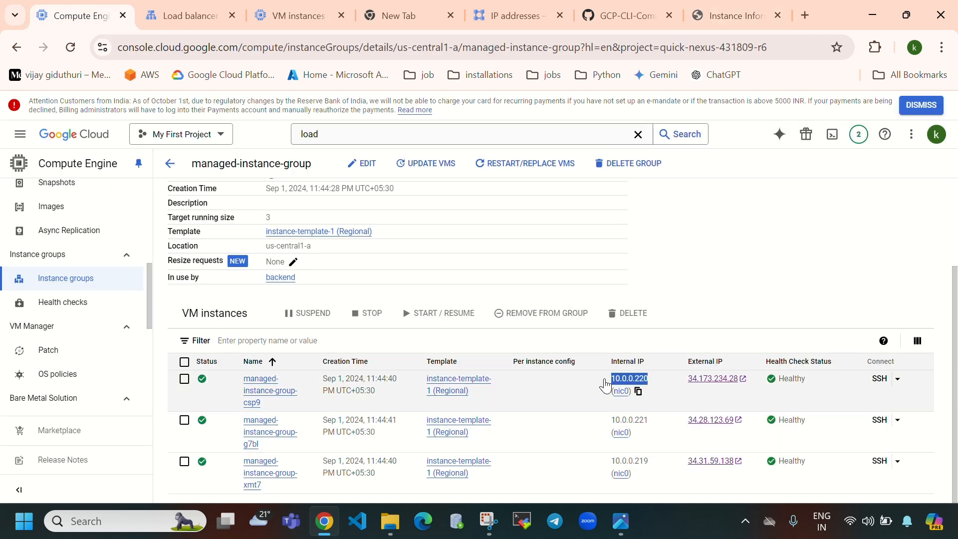
# Reload the load balancer page twice more, checking each private IP address against the managed-instance-group VM list
pyautogui.click(716, 15)
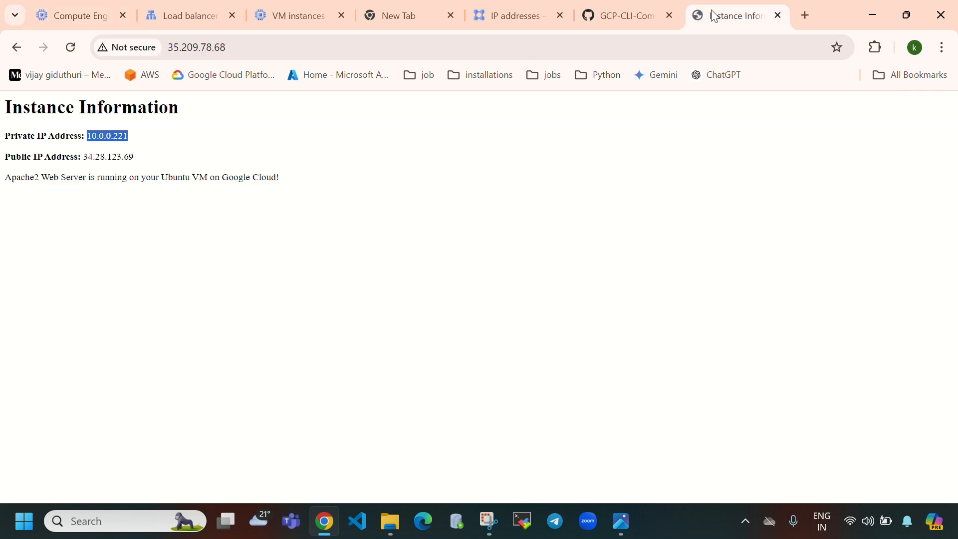
pyautogui.click(71, 47)
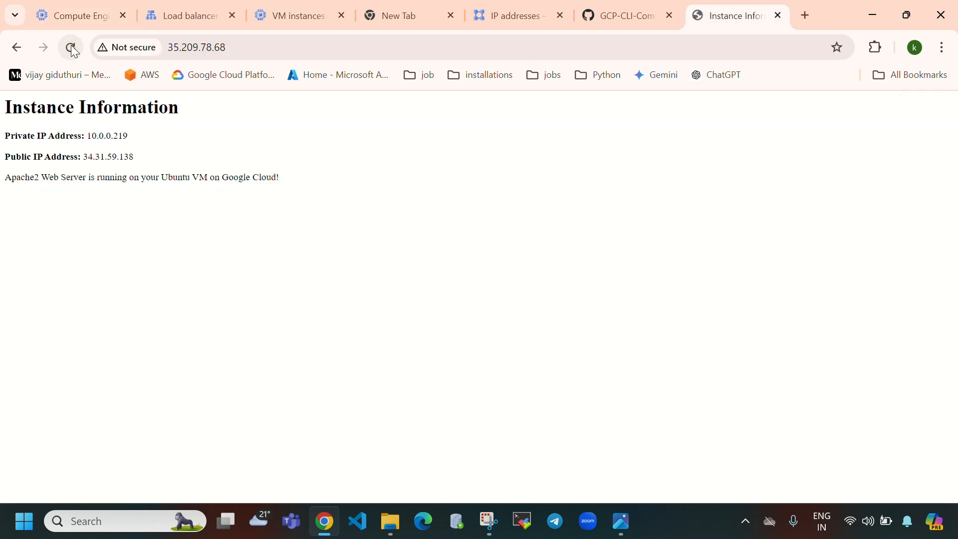
pyautogui.moveTo(140, 140); pyautogui.dragTo(85, 136)
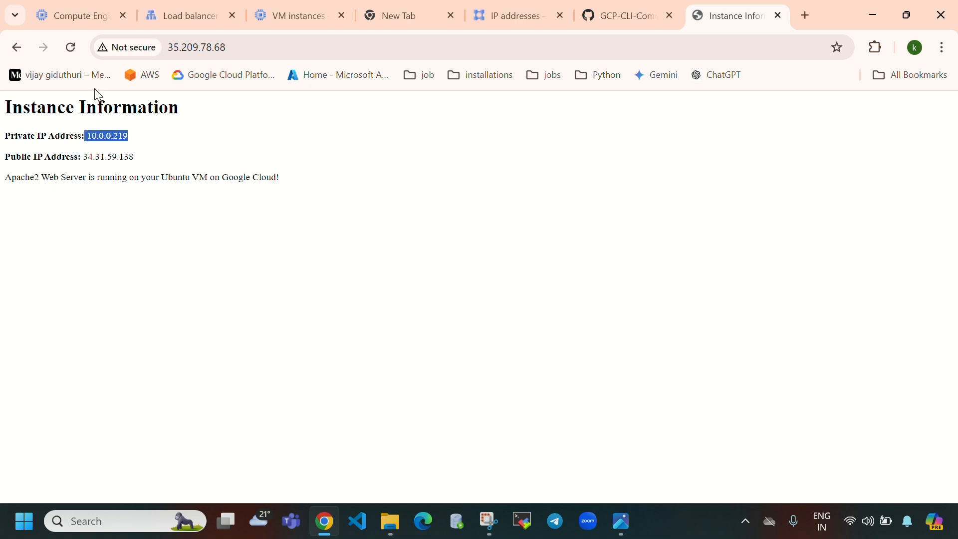
pyautogui.click(65, 48)
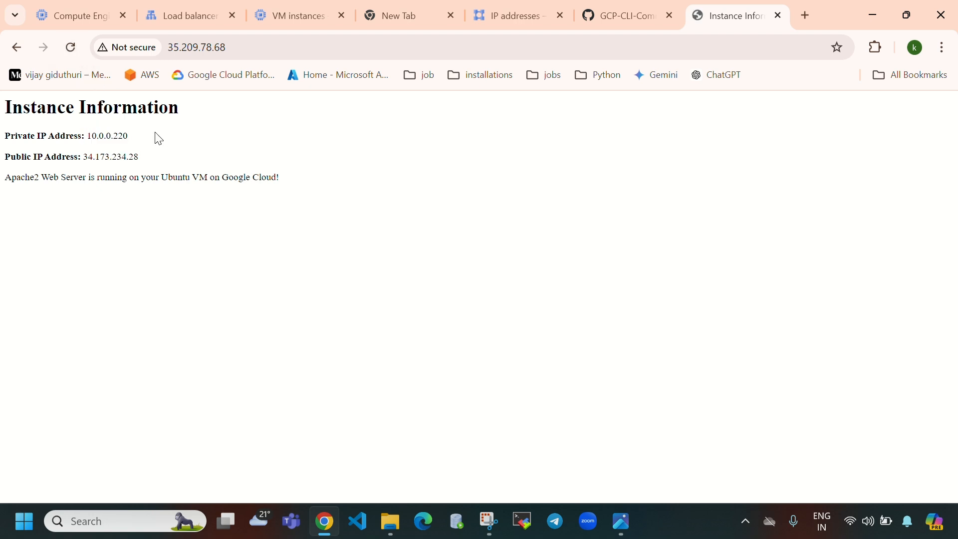
pyautogui.moveTo(157, 135); pyautogui.dragTo(88, 135)
pyautogui.click(53, 13)
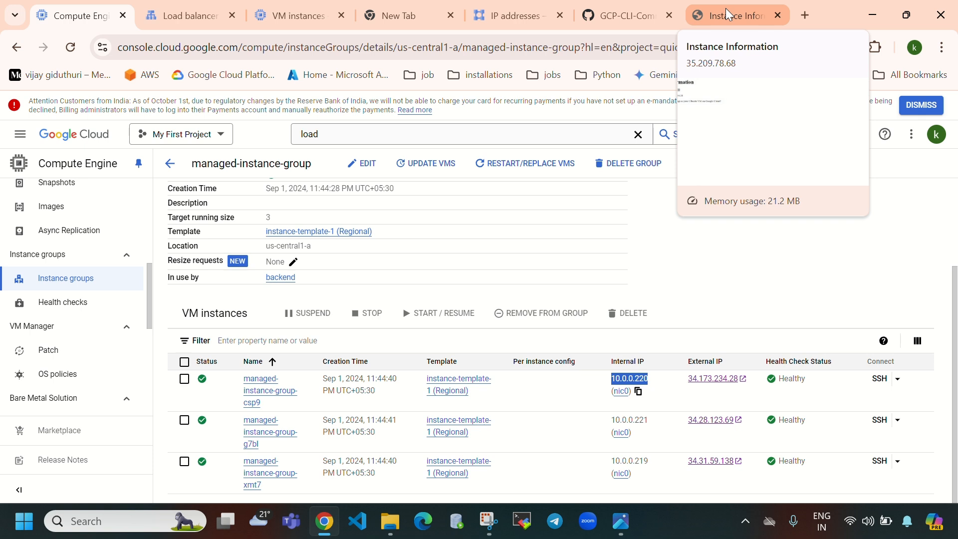
# Refresh the load balancer page repeatedly to see how requests rotate among the backend VMs' private IP addresses
pyautogui.click(725, 8)
pyautogui.moveTo(274, 235); pyautogui.dragTo(272, 177)
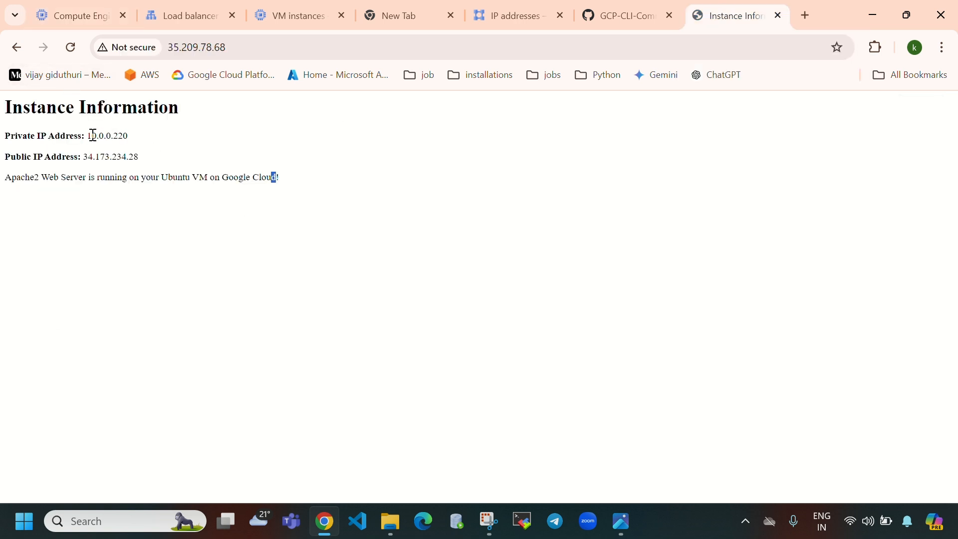
pyautogui.moveTo(88, 136); pyautogui.dragTo(149, 143)
pyautogui.click(72, 49)
pyautogui.moveTo(86, 135)
pyautogui.mouseDown()
pyautogui.moveTo(149, 150)
pyautogui.moveTo(86, 136)
pyautogui.mouseUp()
pyautogui.click(75, 53)
pyautogui.click(72, 54)
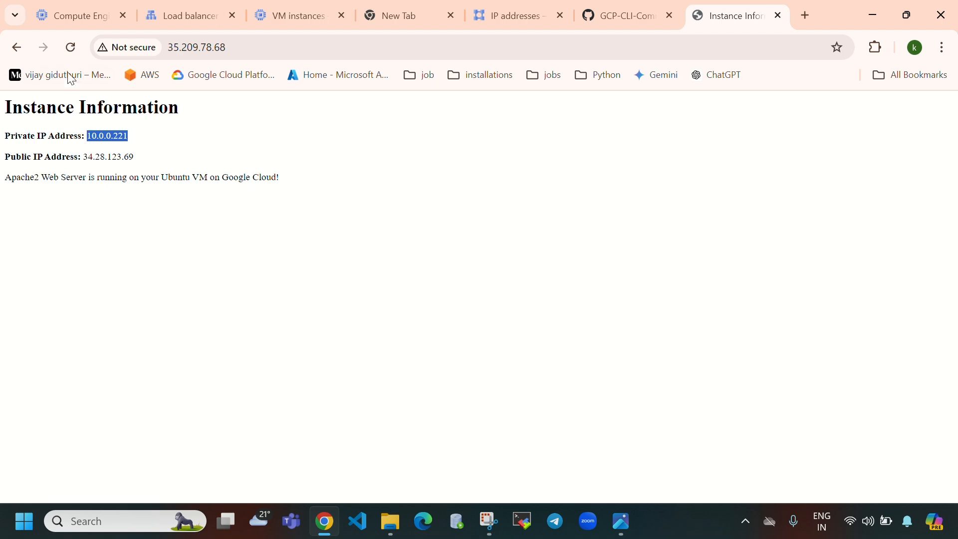
pyautogui.click(65, 50)
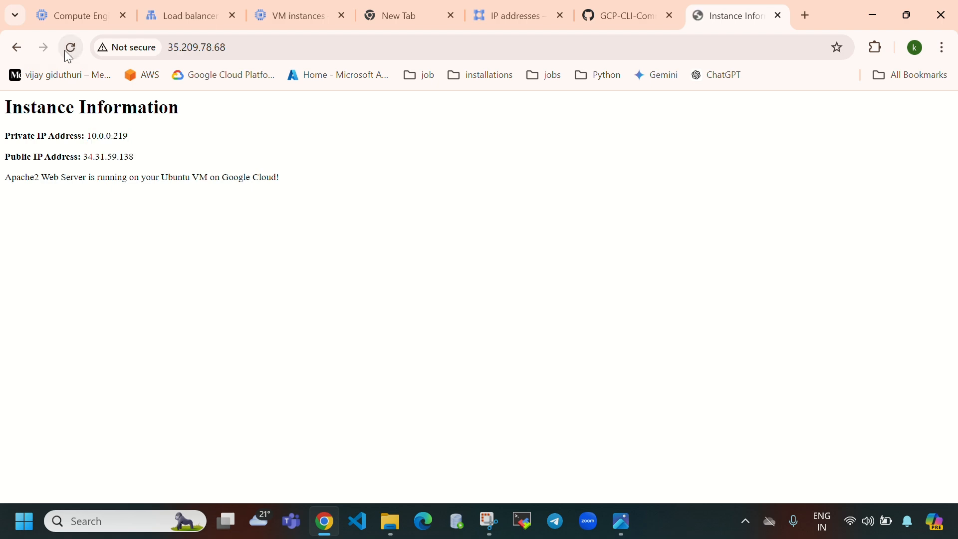
# Review the managed-instance-group VM list alongside the frontend and backend details of my-loadbalancer
pyautogui.click(84, 22)
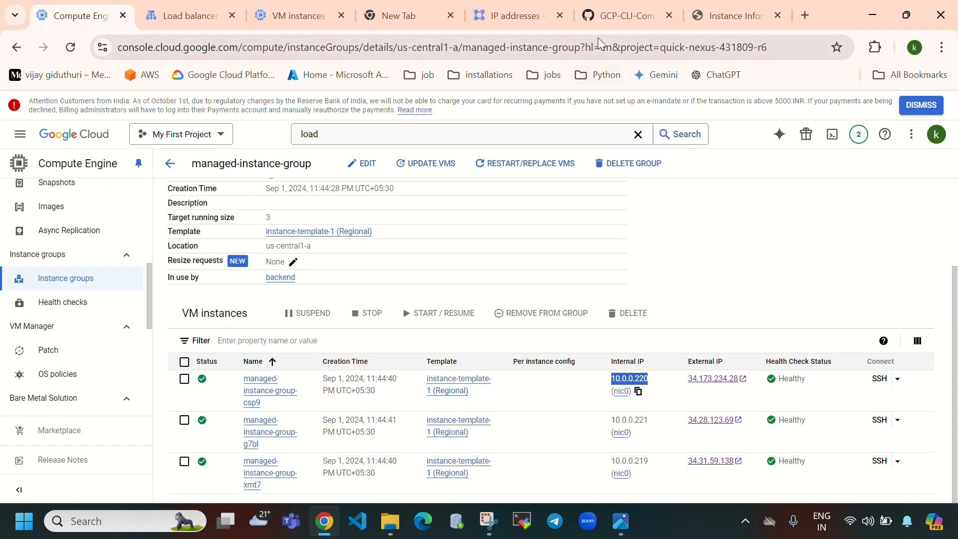
pyautogui.click(203, 16)
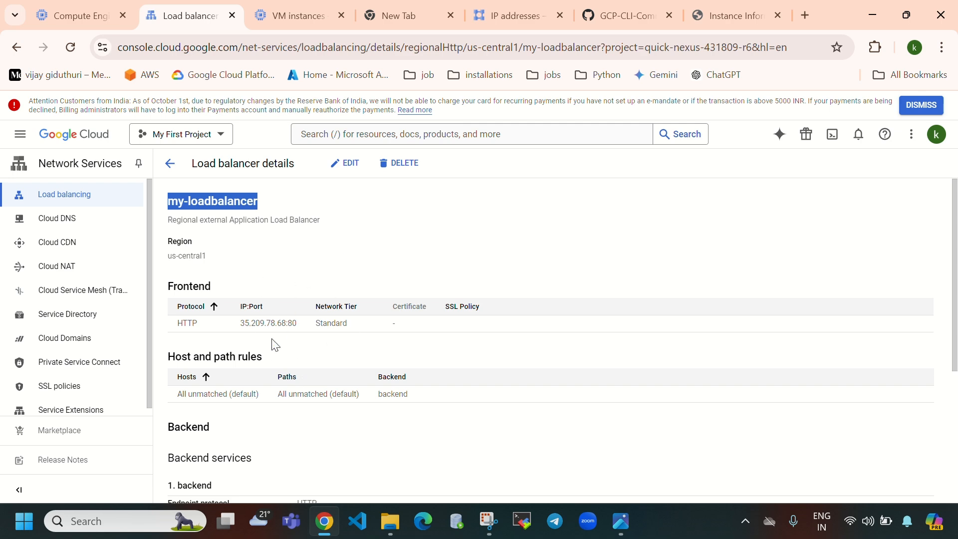
pyautogui.click(71, 15)
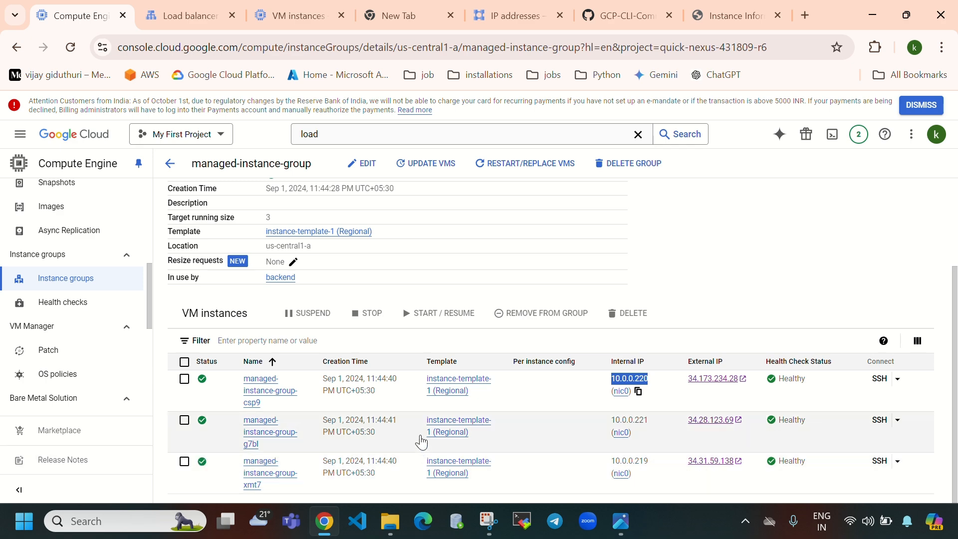
# Refresh the project's VM instances list, mark managed-instance-group-xmt7 there, and compare the list with the VMs in managed-instance-group
pyautogui.click(277, 17)
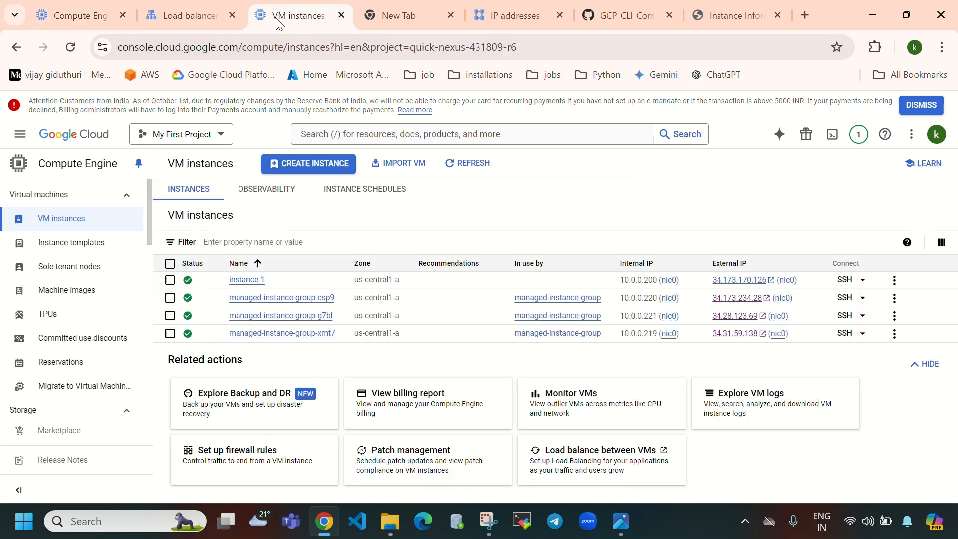
pyautogui.click(455, 165)
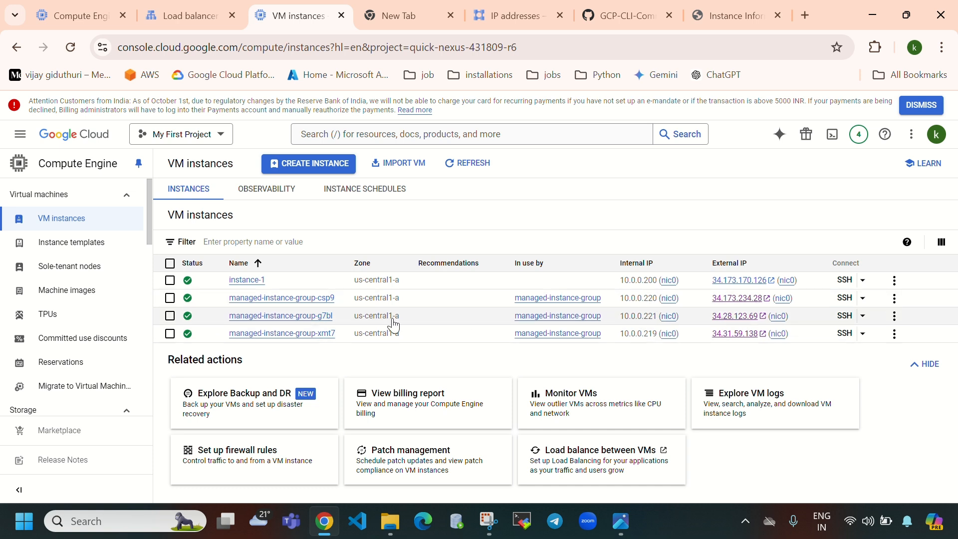
pyautogui.click(170, 333)
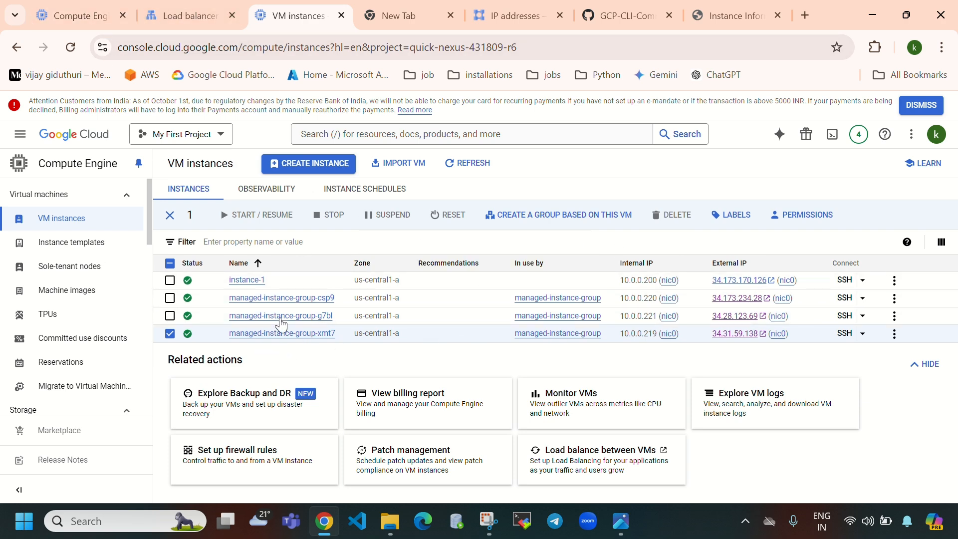
pyautogui.click(90, 25)
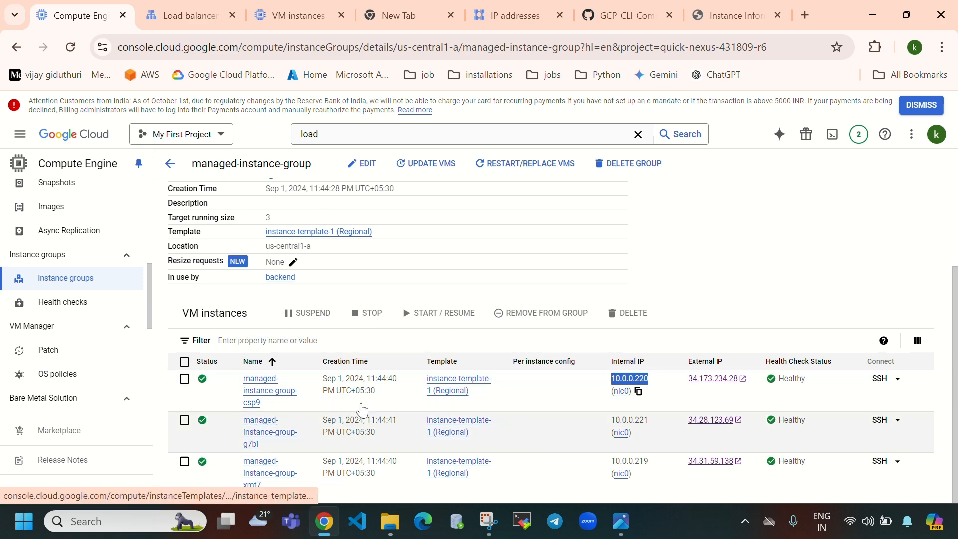
pyautogui.click(294, 22)
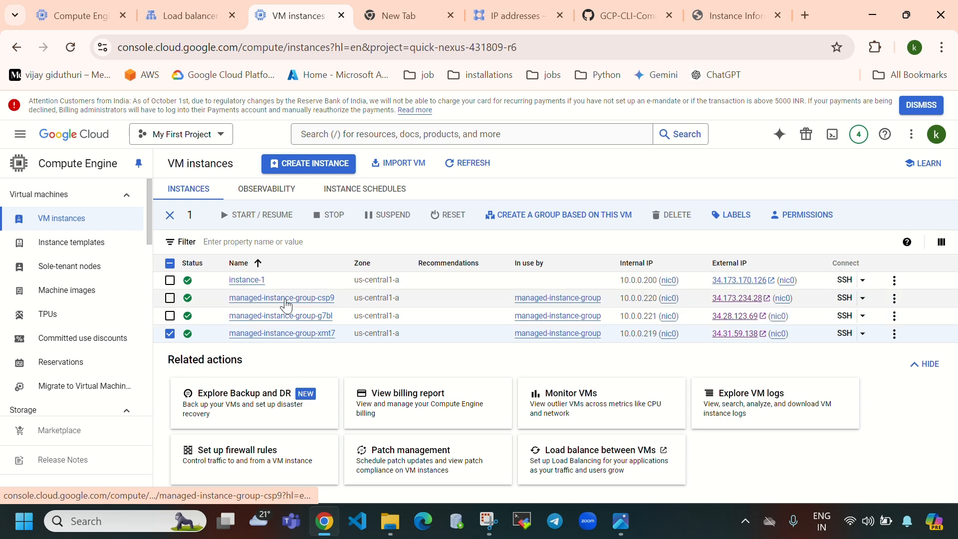
pyautogui.click(70, 20)
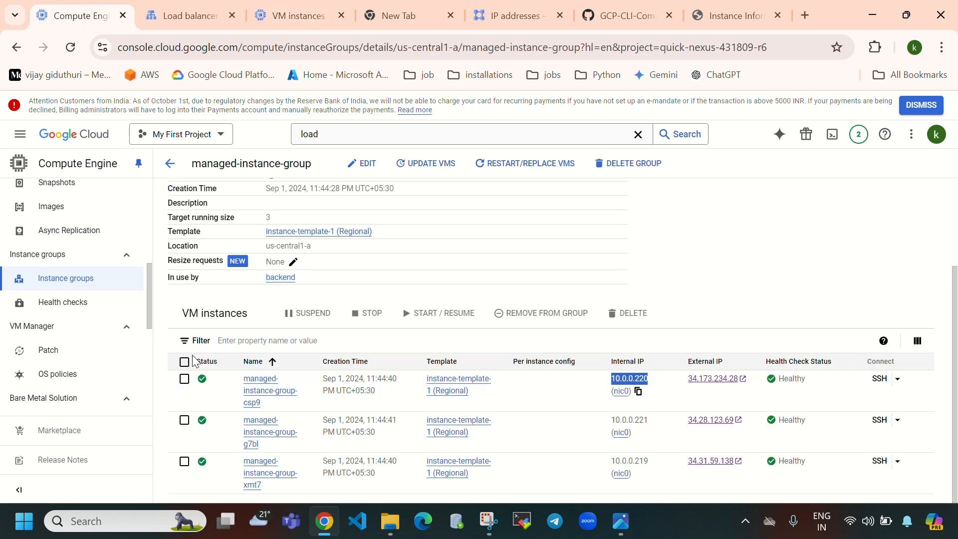
# Select only the VM managed-instance-group-xmt7 in the VM list of managed-instance-group
pyautogui.click(186, 381)
pyautogui.click(185, 380)
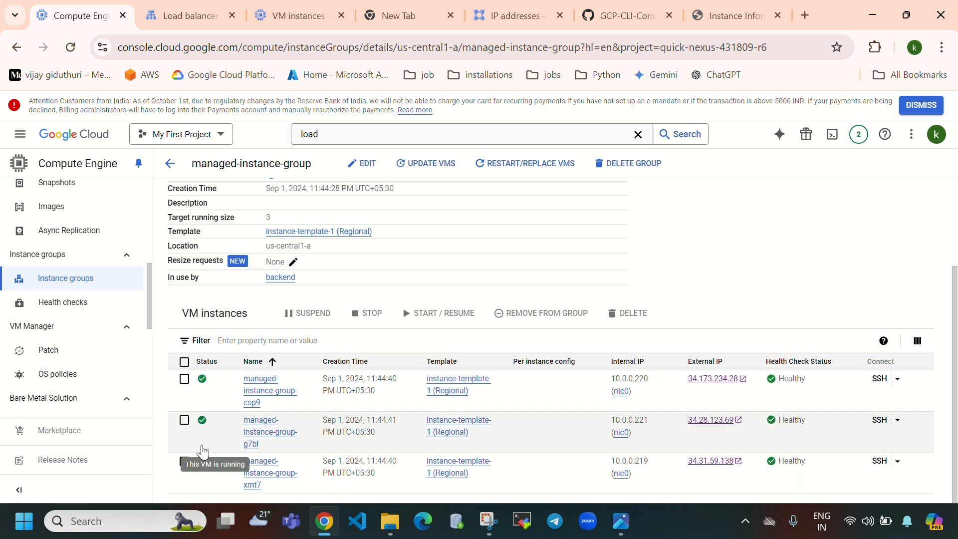
pyautogui.click(184, 462)
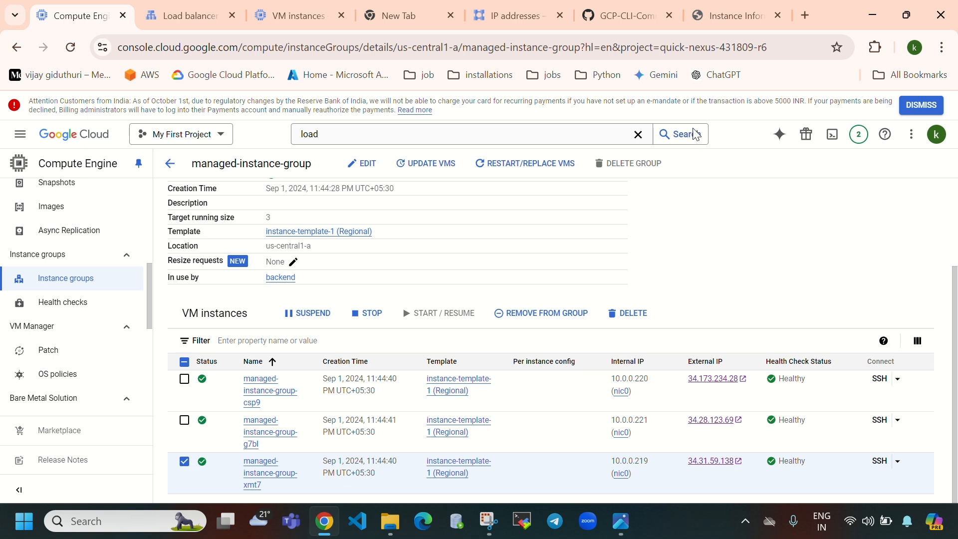
# Reload the load balancer page several times to check whether the VM with private IP 10.0.0.219 answers requests
pyautogui.click(718, 16)
pyautogui.moveTo(128, 136); pyautogui.dragTo(92, 138)
pyautogui.click(70, 47)
pyautogui.click(71, 47)
pyautogui.click(70, 47)
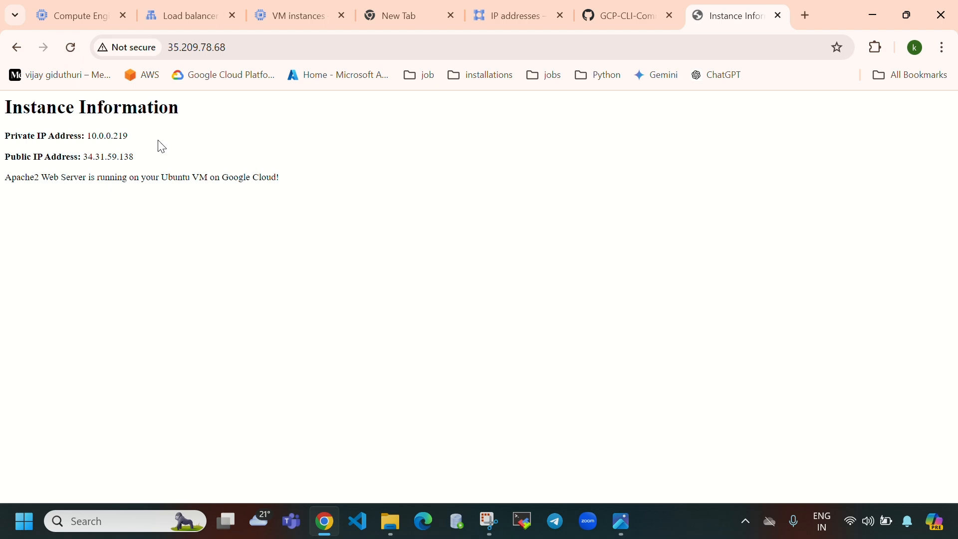
pyautogui.moveTo(150, 143); pyautogui.dragTo(101, 135)
# Delete the selected VM managed-instance-group-xmt7 from managed-instance-group, entering "delete" as the confirmation text
pyautogui.click(64, 16)
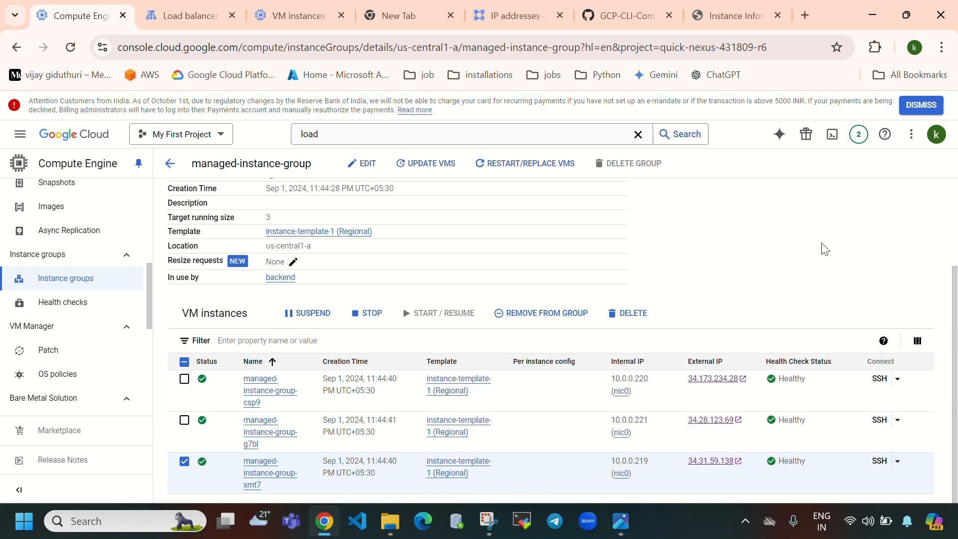
pyautogui.scroll(2, 617, 295)
pyautogui.scroll(-2, 681, 401)
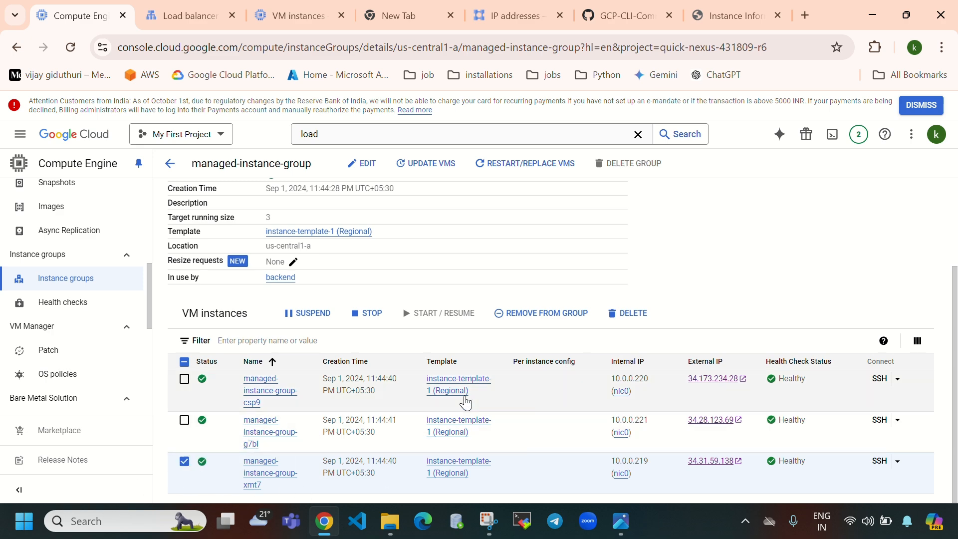
pyautogui.click(630, 319)
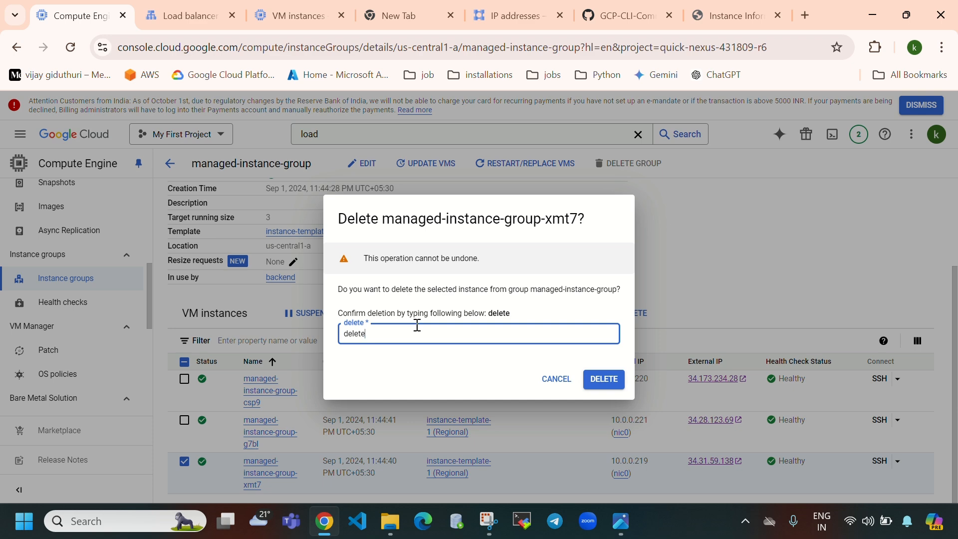
pyautogui.click(605, 378)
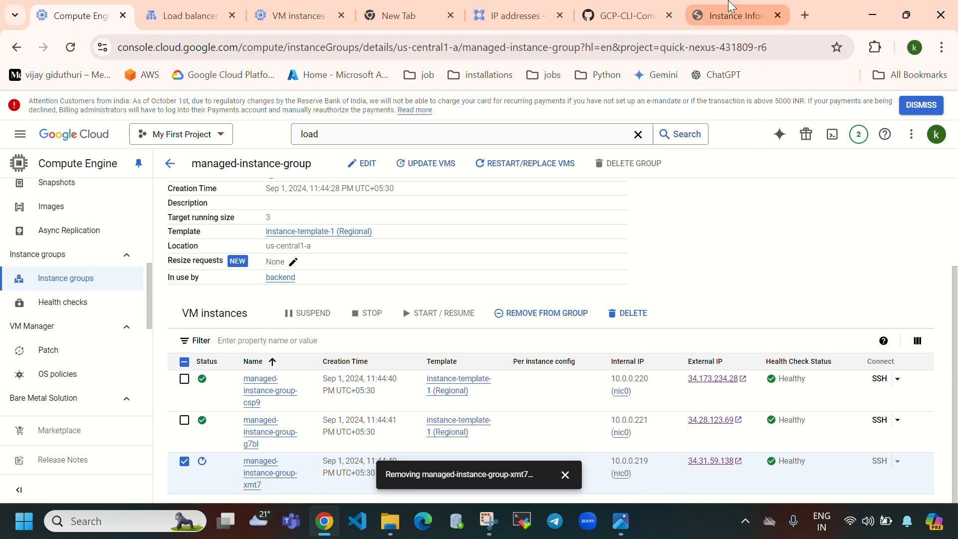
# Reload the load balancer page repeatedly while managed-instance-group-xmt7 is being removed and check which private IP addresses respond
pyautogui.click(734, 15)
pyautogui.click(72, 48)
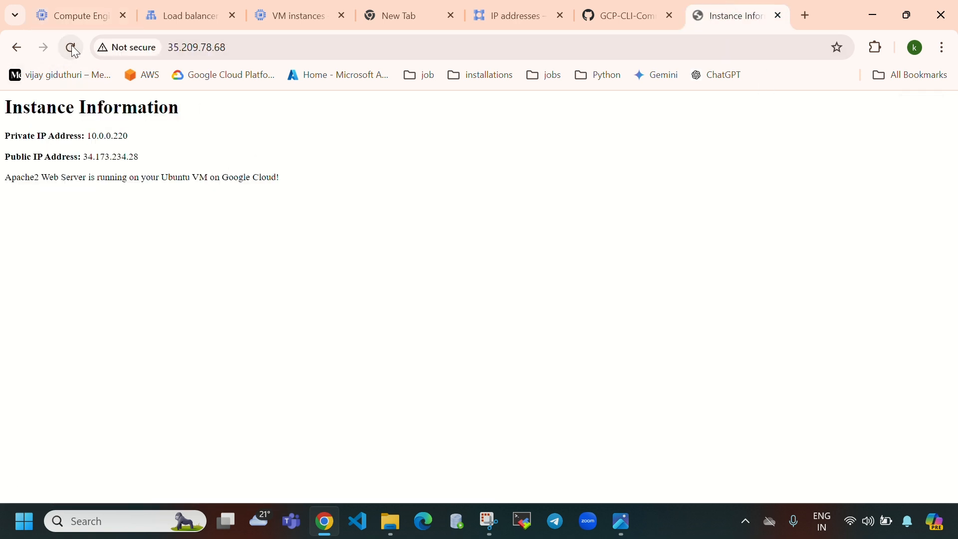
pyautogui.click(71, 48)
pyautogui.click(73, 48)
pyautogui.moveTo(5, 156); pyautogui.dragTo(90, 150)
pyautogui.doubleClick(91, 137)
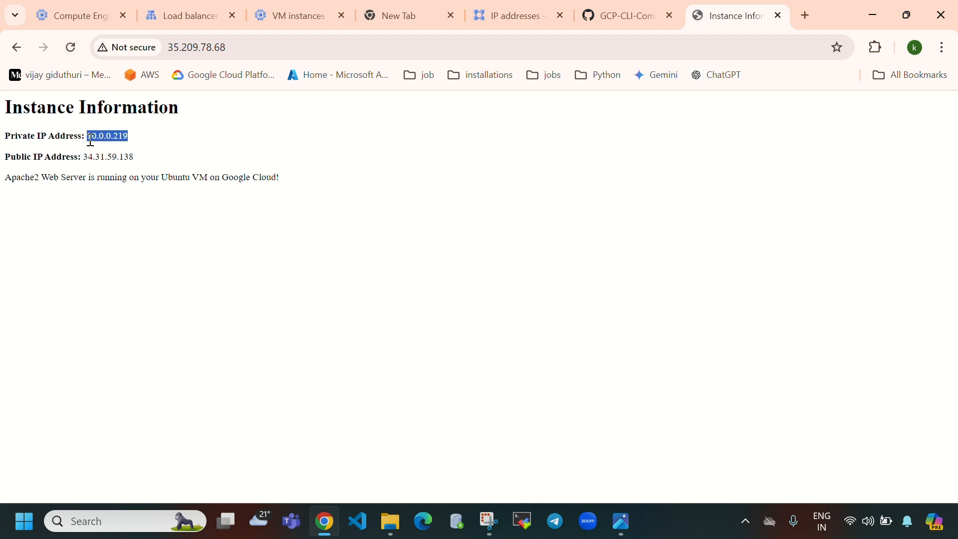
pyautogui.click(72, 48)
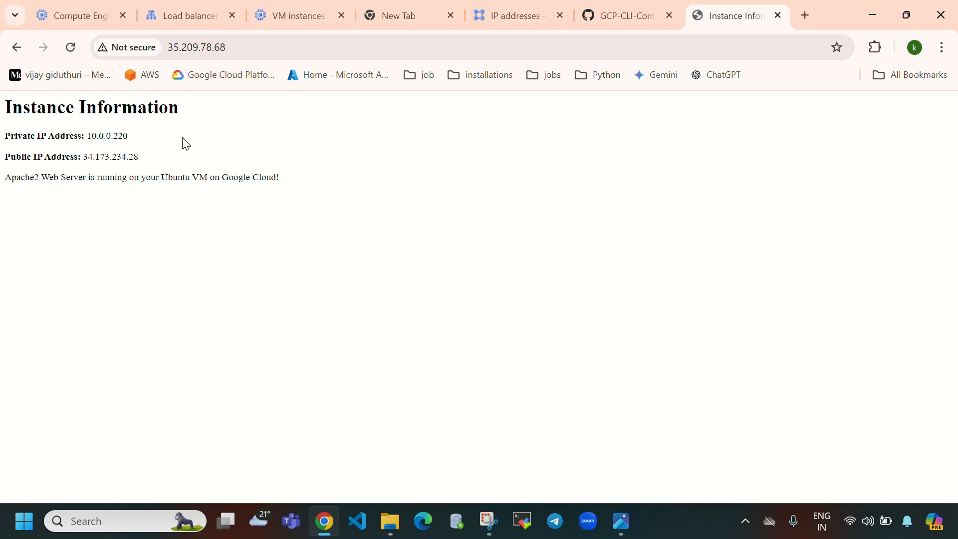
pyautogui.moveTo(5, 156); pyautogui.dragTo(94, 149)
pyautogui.doubleClick(90, 136)
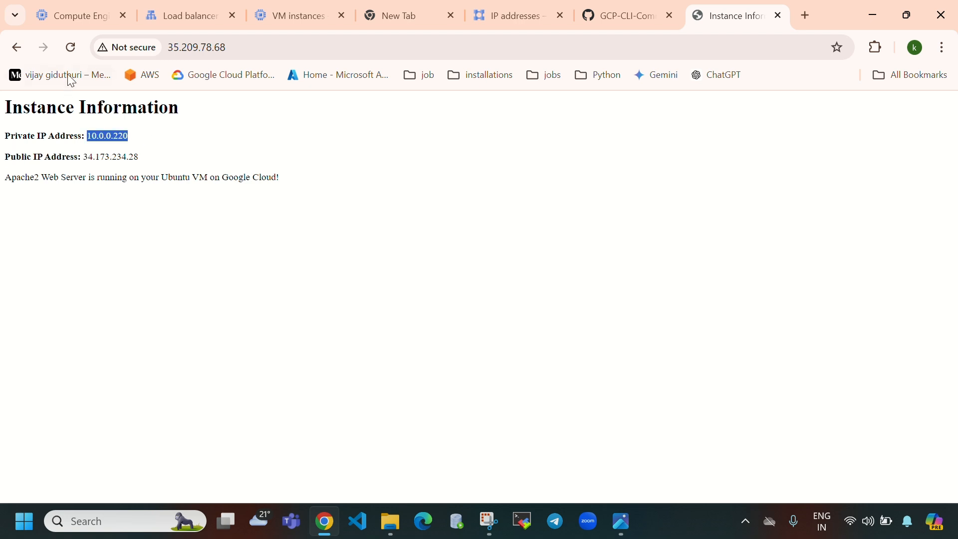
pyautogui.click(72, 48)
pyautogui.click(71, 48)
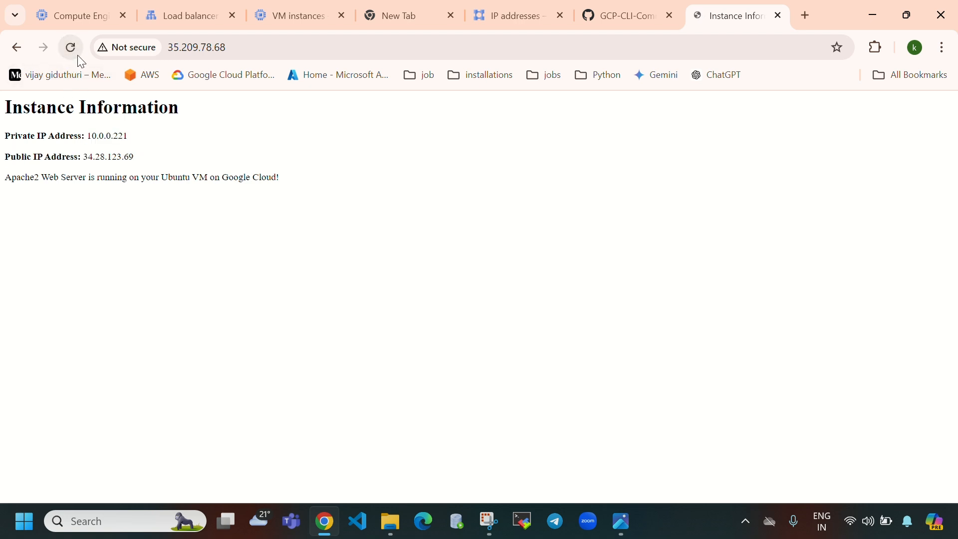
# Keep reloading the load balancer page and compare the private IP address that answers each request with the remaining VMs
pyautogui.moveTo(132, 138); pyautogui.dragTo(94, 138)
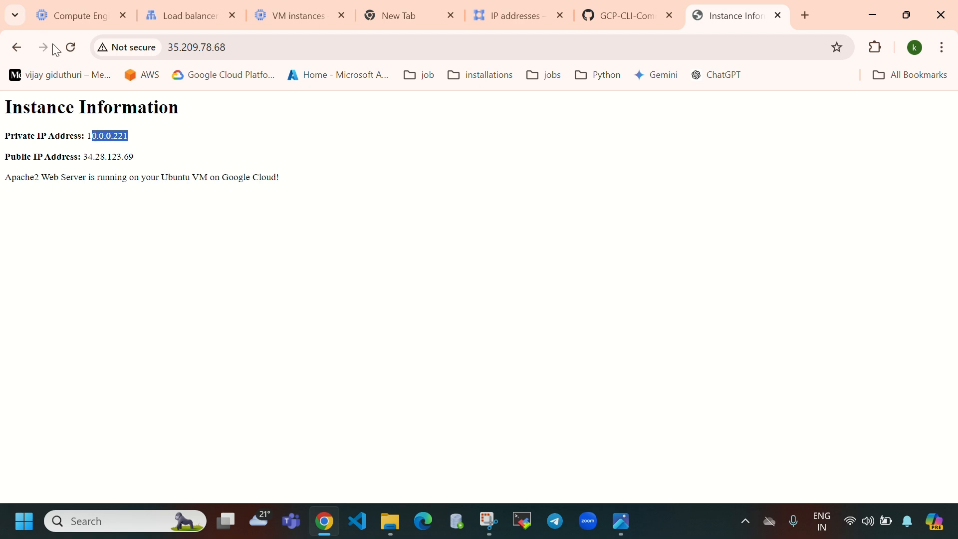
pyautogui.click(68, 52)
pyautogui.click(71, 52)
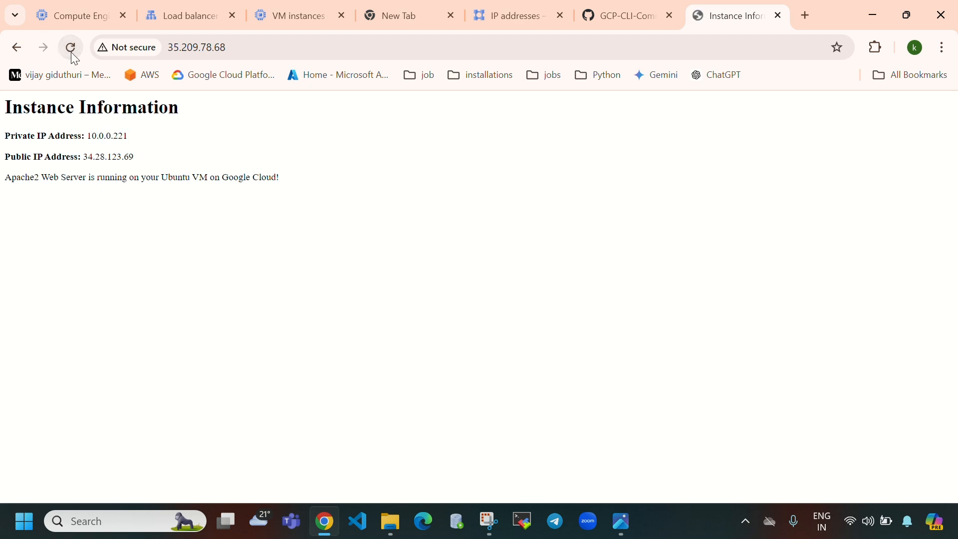
pyautogui.click(71, 48)
pyautogui.click(71, 48)
pyautogui.click(71, 48)
pyautogui.click(70, 52)
pyautogui.click(71, 51)
pyautogui.click(71, 51)
pyautogui.moveTo(88, 135); pyautogui.dragTo(133, 146)
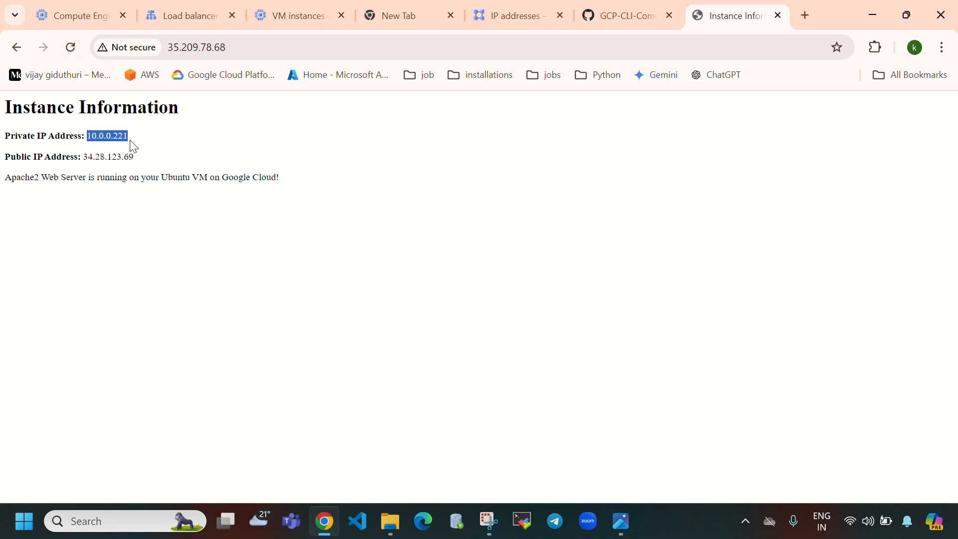
pyautogui.click(72, 55)
pyautogui.moveTo(86, 135)
pyautogui.mouseDown()
pyautogui.moveTo(133, 142)
pyautogui.moveTo(85, 135)
pyautogui.mouseUp()
pyautogui.click(73, 47)
pyautogui.click(73, 50)
# Check the autoscaling limits, target running size and replacement VM on the managed-instance-group overview
pyautogui.click(106, 19)
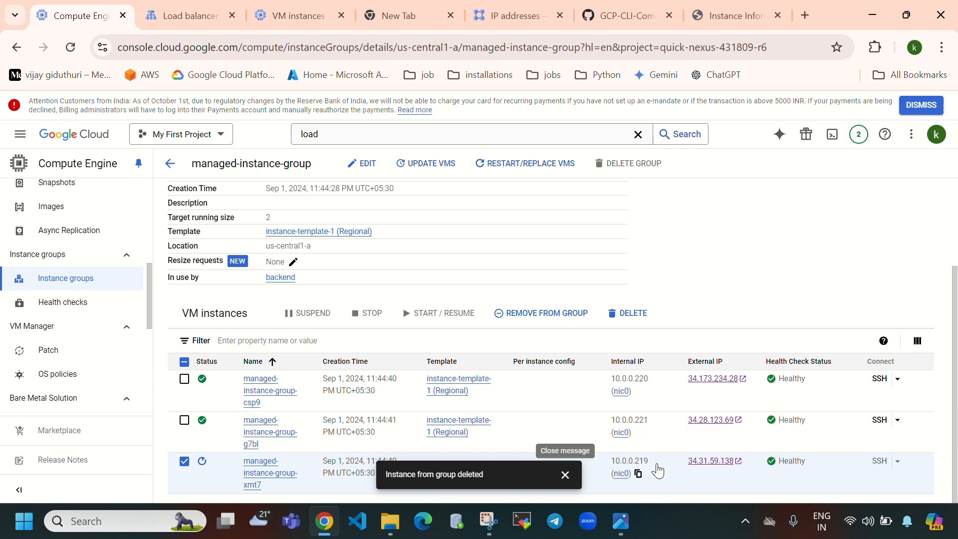
pyautogui.scroll(2, 497, 367)
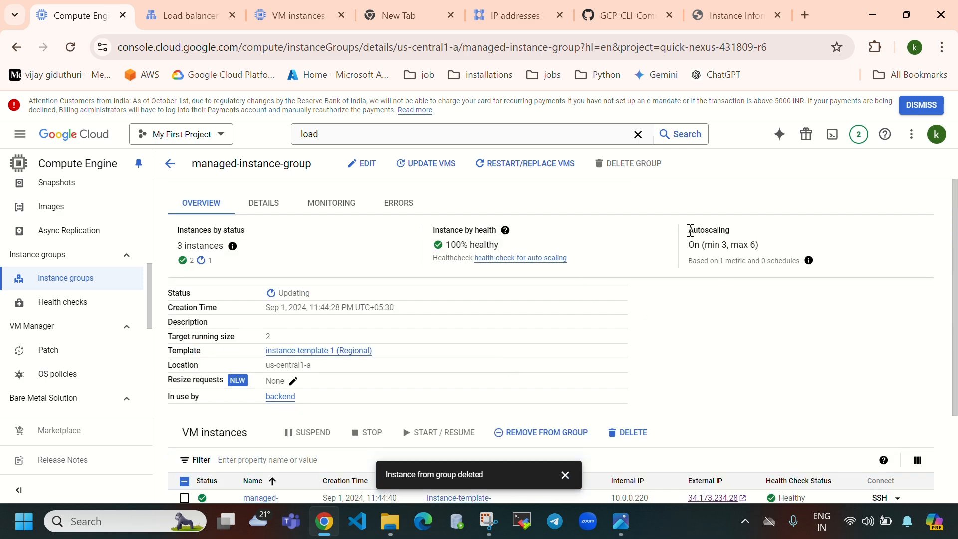
pyautogui.moveTo(690, 230); pyautogui.dragTo(768, 244)
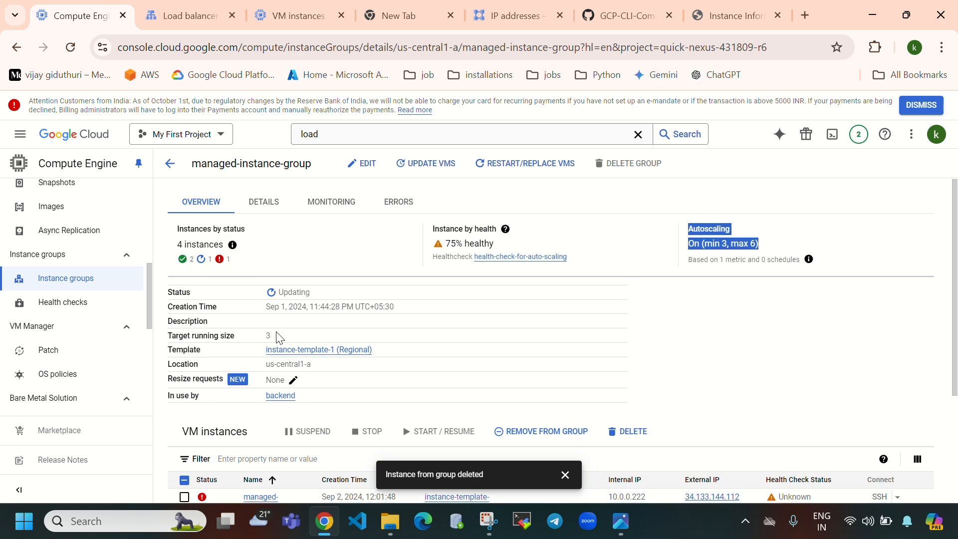
pyautogui.scroll(-3, 250, 349)
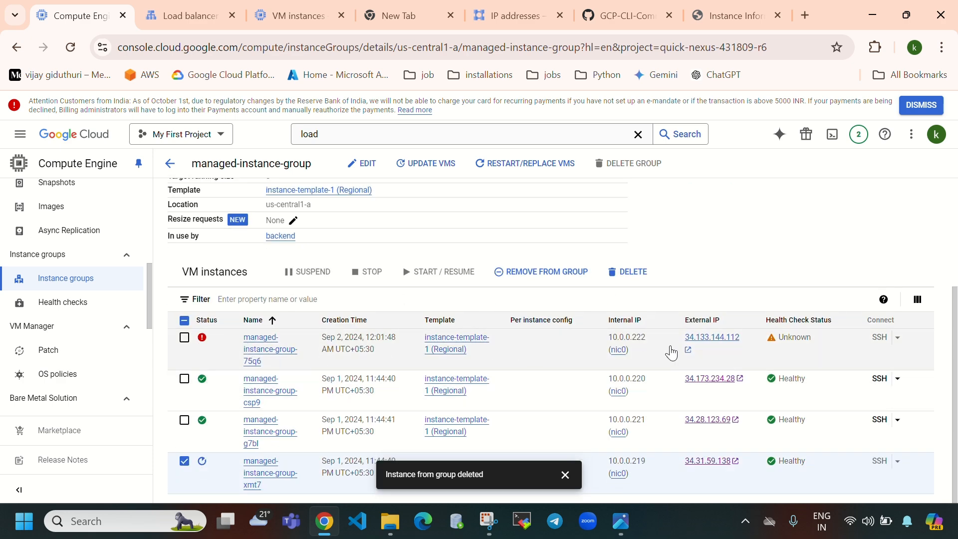
pyautogui.moveTo(647, 338); pyautogui.dragTo(635, 344)
# Refresh the project's VM instances list and look up the internal IP of managed-instance-group-75q6
pyautogui.hotkey('ctrl', '3')
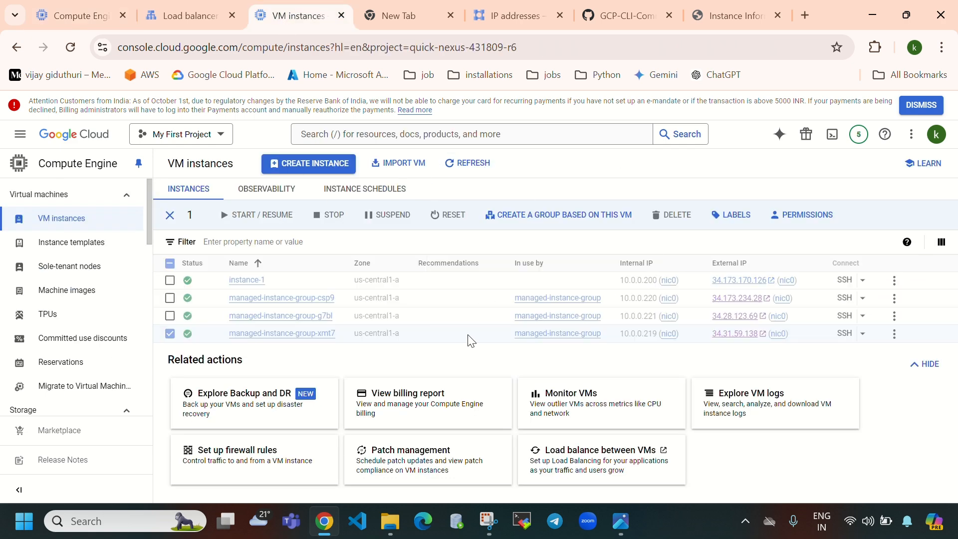
pyautogui.click(170, 352)
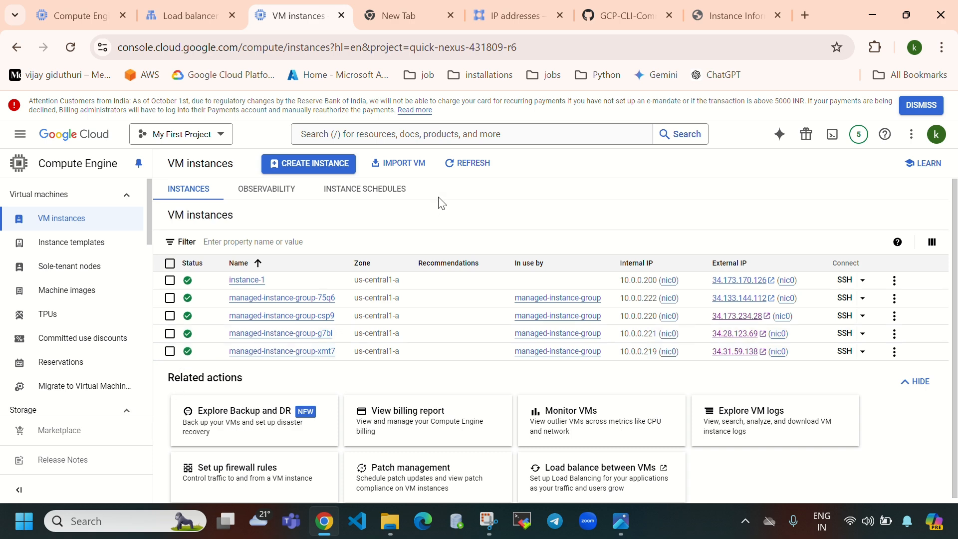
pyautogui.click(480, 164)
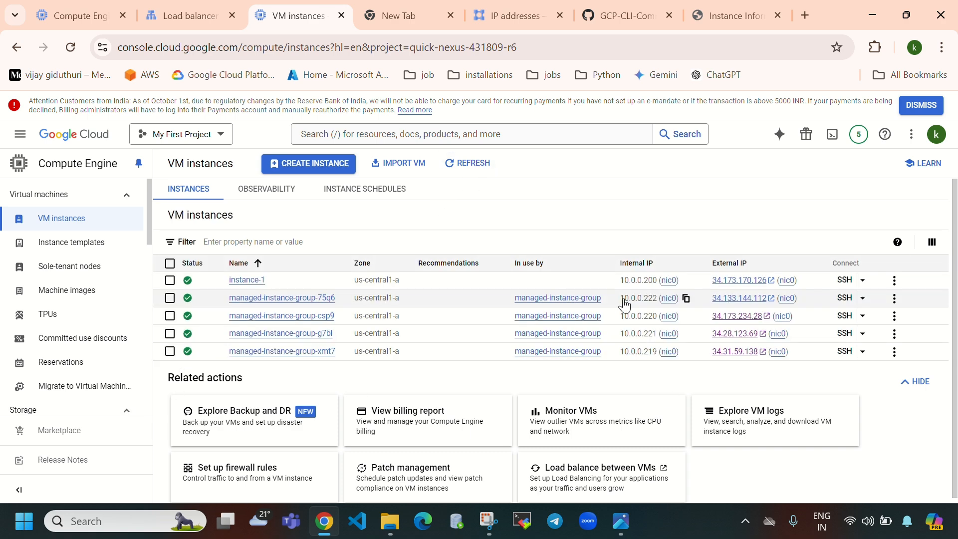
pyautogui.moveTo(621, 299); pyautogui.dragTo(657, 304)
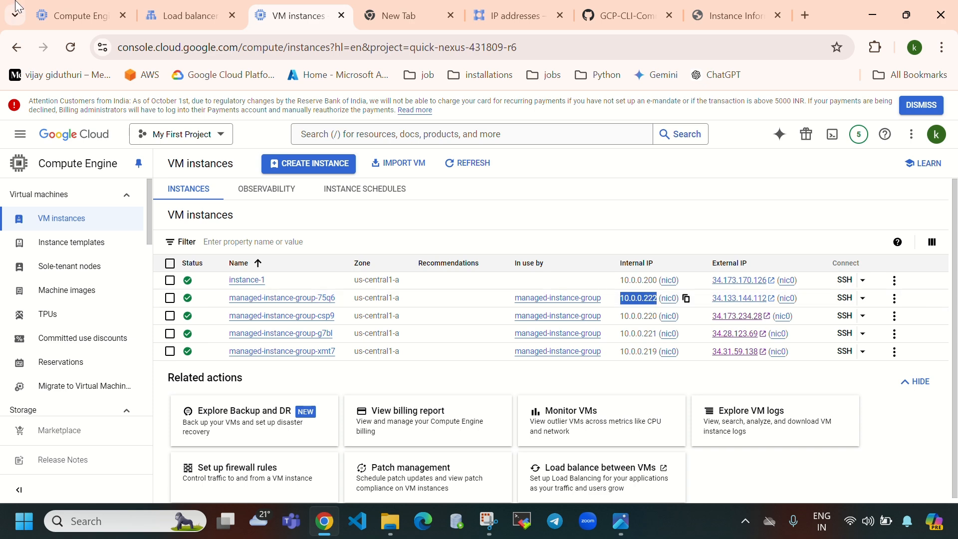
# Reload the managed-instance-group page and check the deletion status of managed-instance-group-xmt7
pyautogui.hotkey('ctrl', '1')
pyautogui.press('F5')
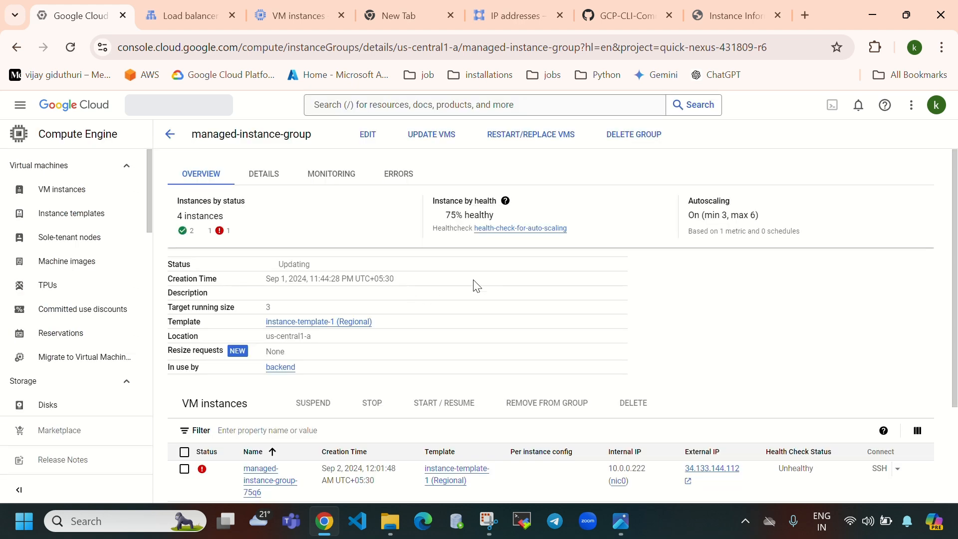
pyautogui.scroll(-3, 445, 357)
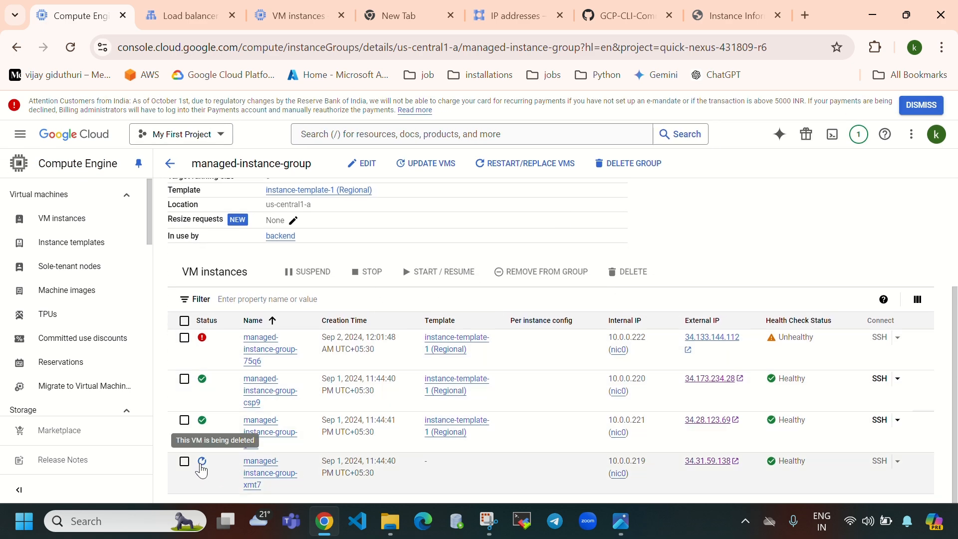
pyautogui.moveTo(653, 469); pyautogui.dragTo(603, 469)
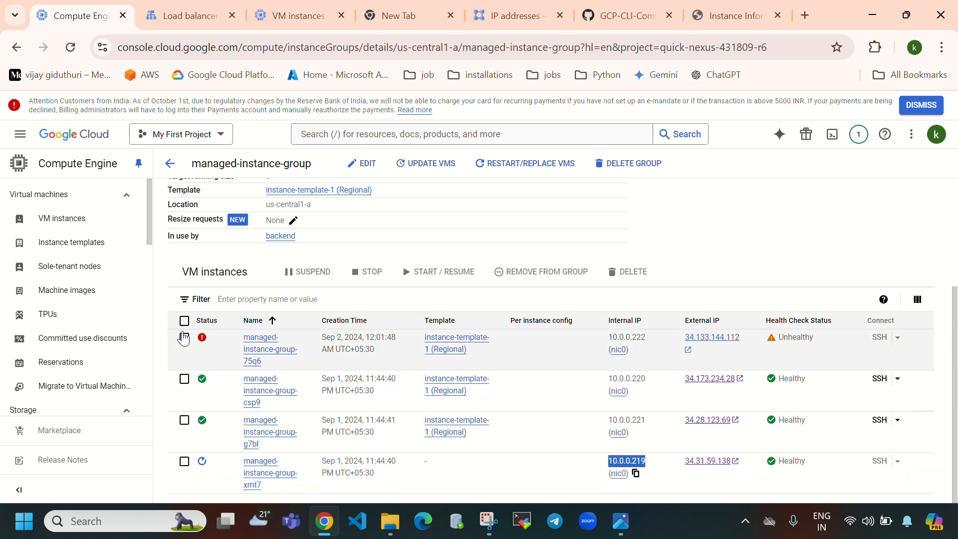
# Examine the group's instance health percentage against the health check status of each VM in managed-instance-group
pyautogui.scroll(1, 453, 414)
pyautogui.scroll(3, 452, 414)
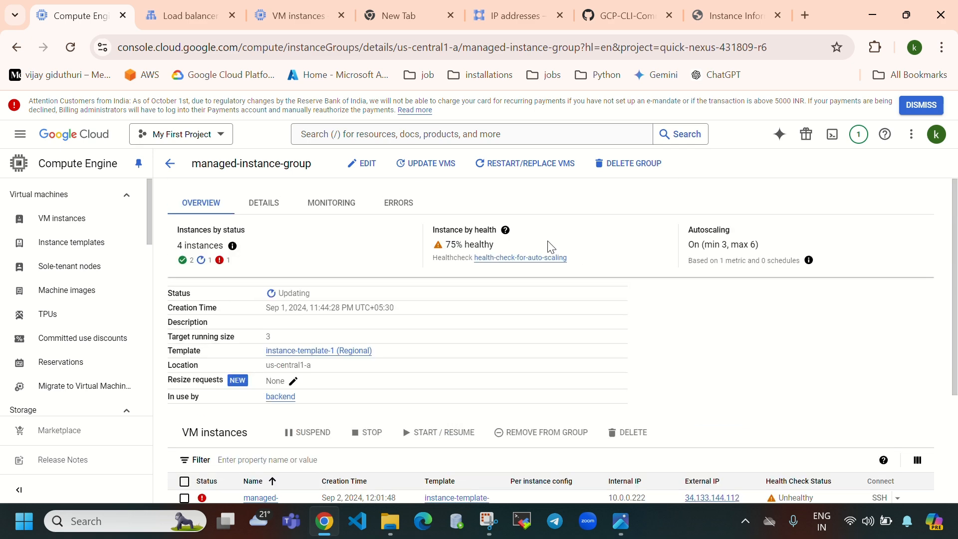
pyautogui.moveTo(446, 244); pyautogui.dragTo(525, 246)
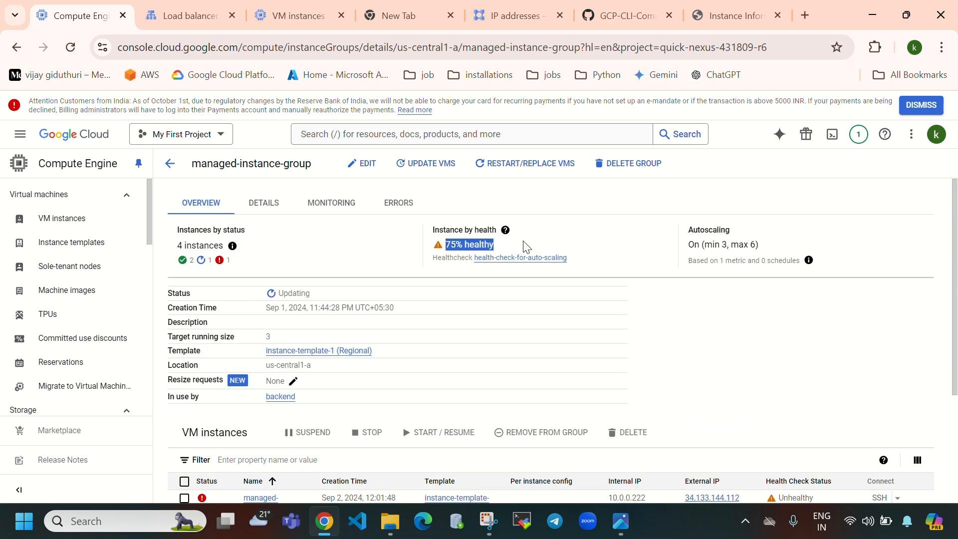
pyautogui.scroll(-3, 526, 247)
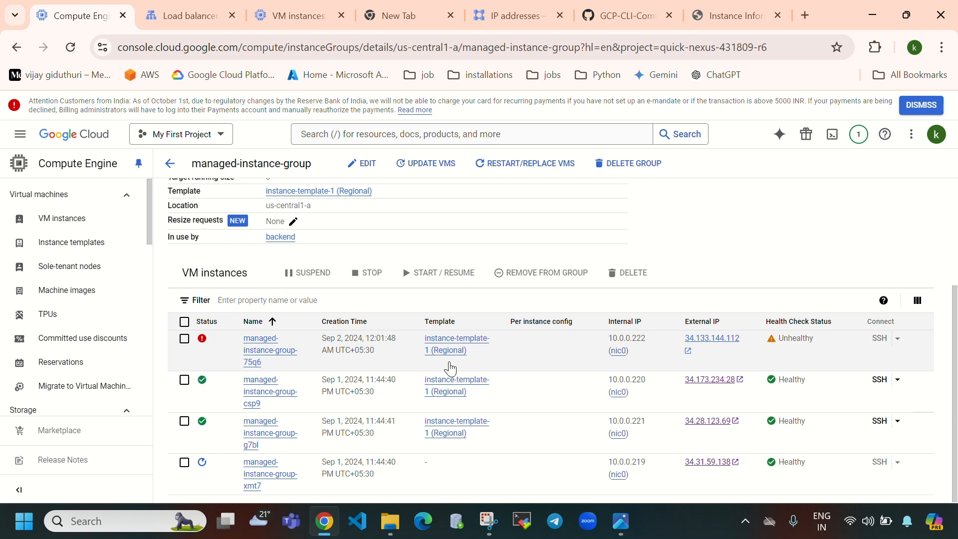
pyautogui.scroll(3, 450, 369)
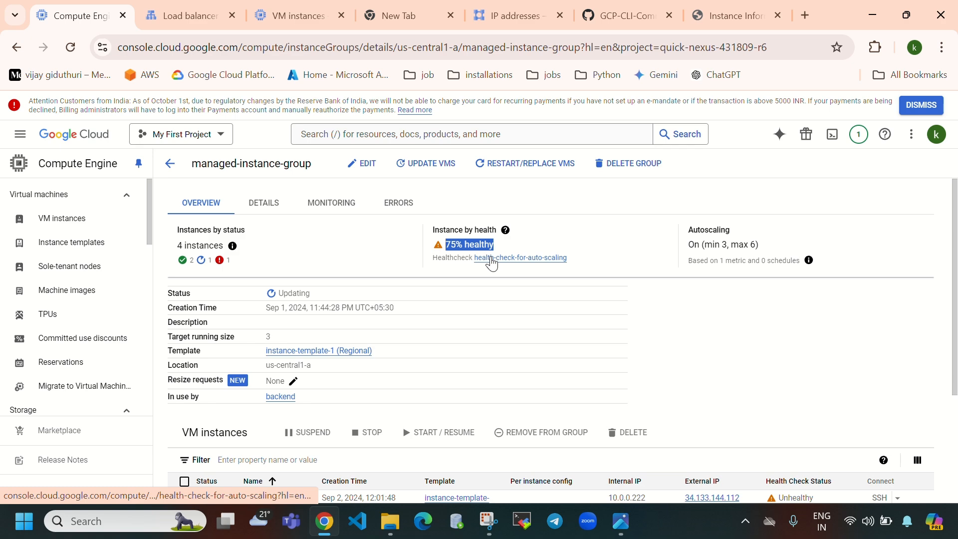
pyautogui.scroll(-3, 492, 263)
pyautogui.scroll(3, 521, 362)
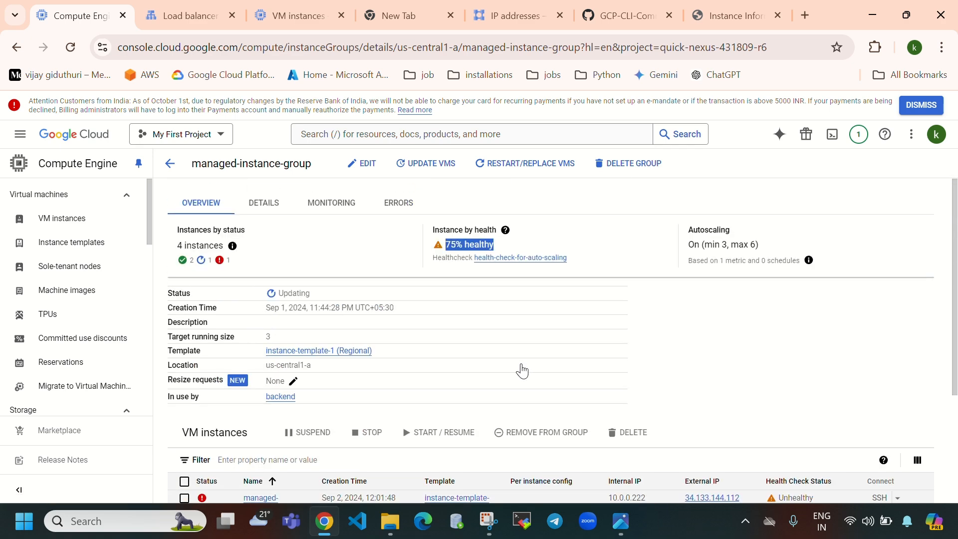
pyautogui.click(460, 245)
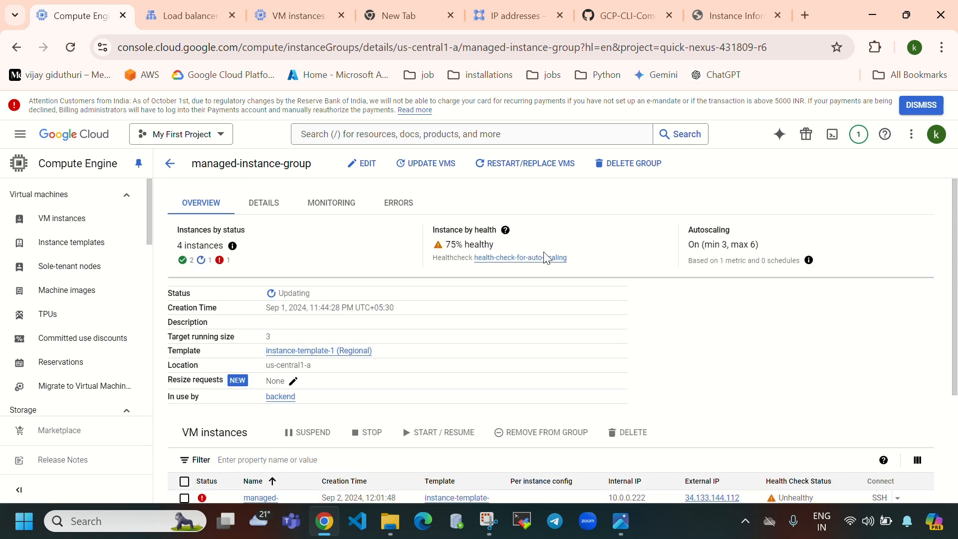
pyautogui.moveTo(448, 243); pyautogui.dragTo(579, 256)
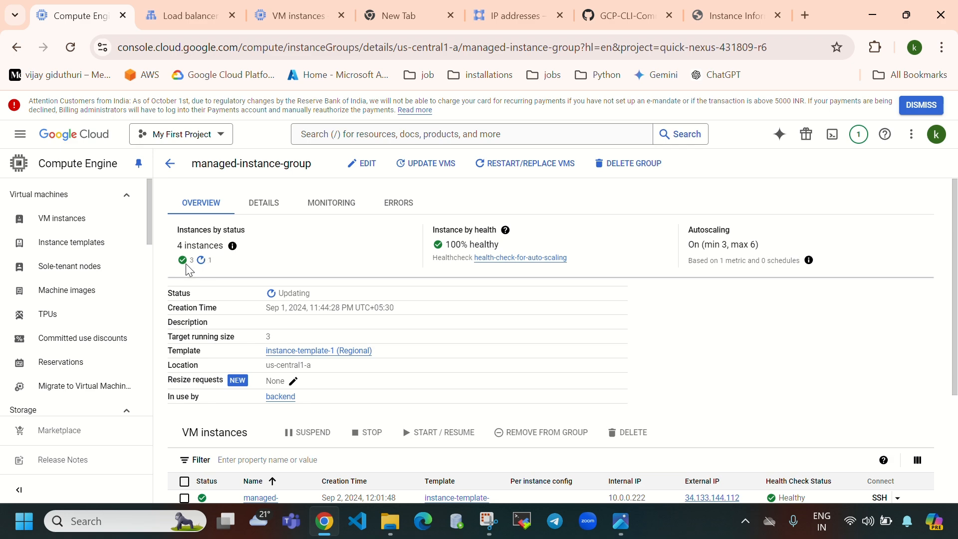
# Recheck the health of managed-instance-group-75q6, reload the group page and review the overall health and the VM being deleted
pyautogui.scroll(-3, 186, 263)
pyautogui.moveTo(648, 337); pyautogui.dragTo(599, 340)
pyautogui.scroll(5, 229, 222)
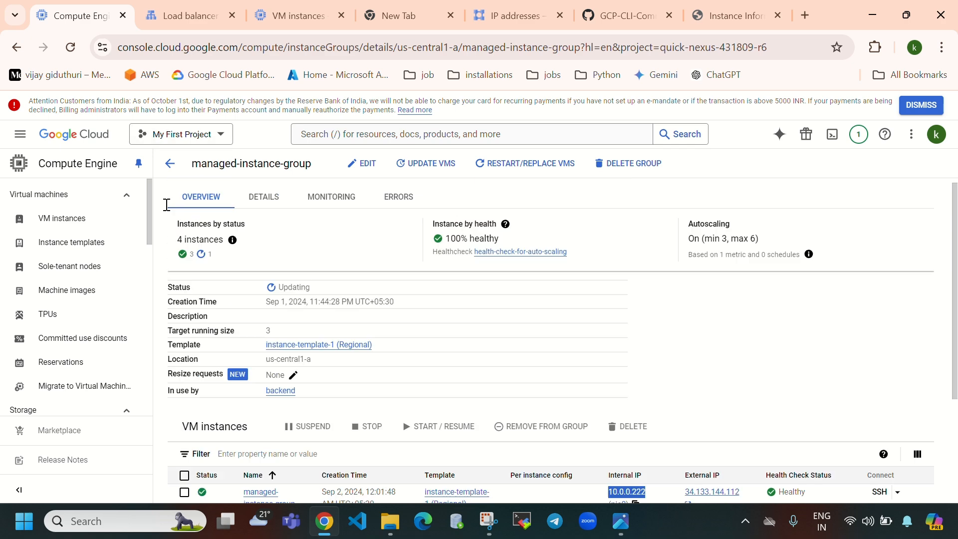
pyautogui.click(72, 46)
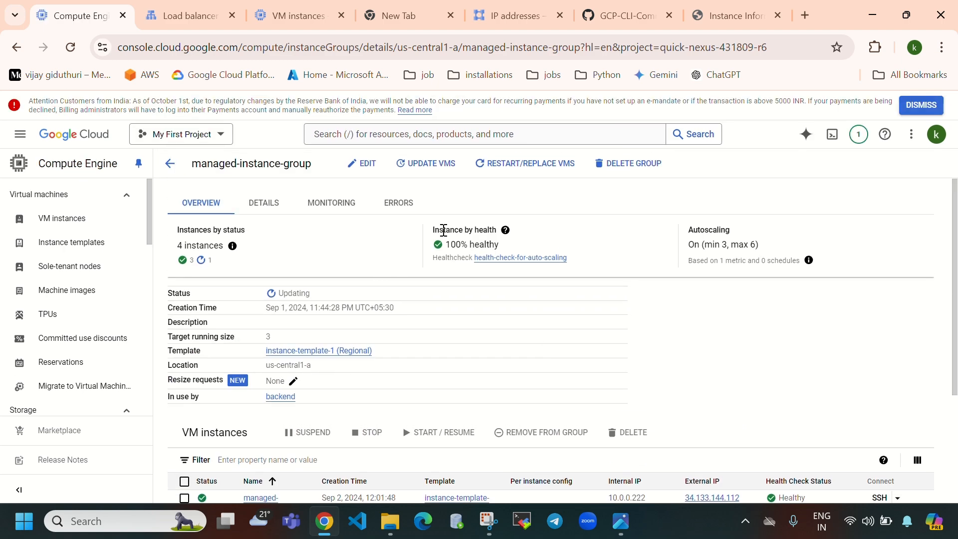
pyautogui.moveTo(443, 245); pyautogui.dragTo(542, 258)
pyautogui.scroll(-3, 643, 358)
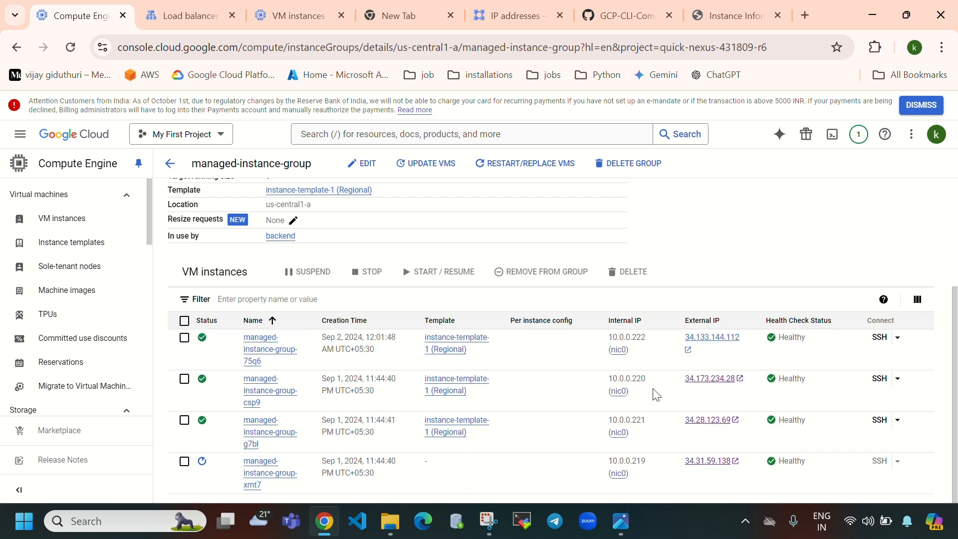
pyautogui.moveTo(651, 462); pyautogui.dragTo(600, 469)
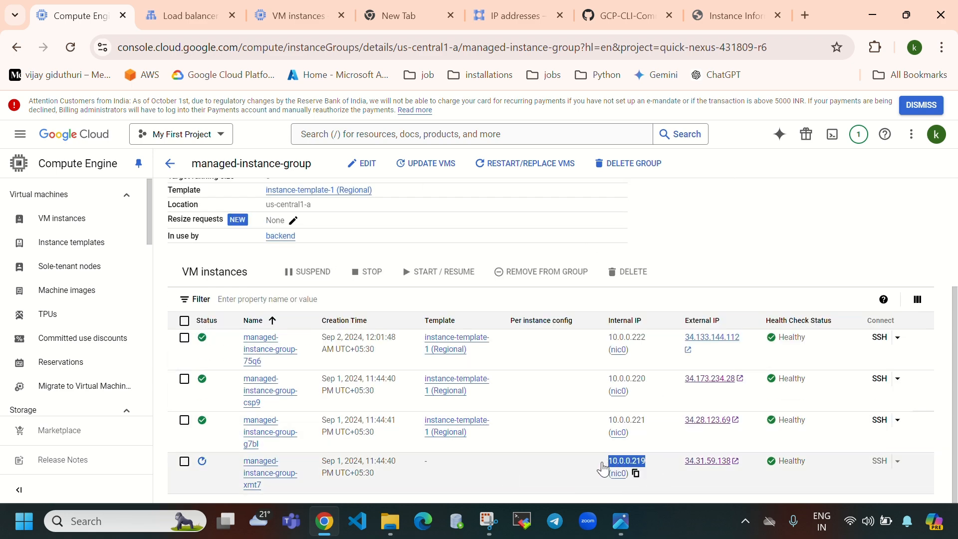
# Compare the address of the open Instance Information page with the frontend IP in the my-loadbalancer details
pyautogui.click(720, 20)
pyautogui.moveTo(234, 49); pyautogui.dragTo(170, 45)
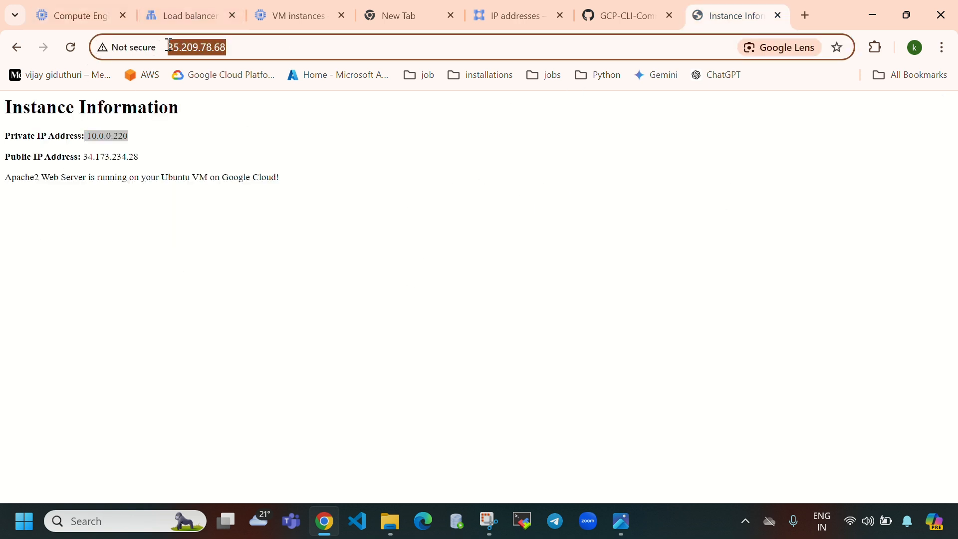
pyautogui.click(196, 16)
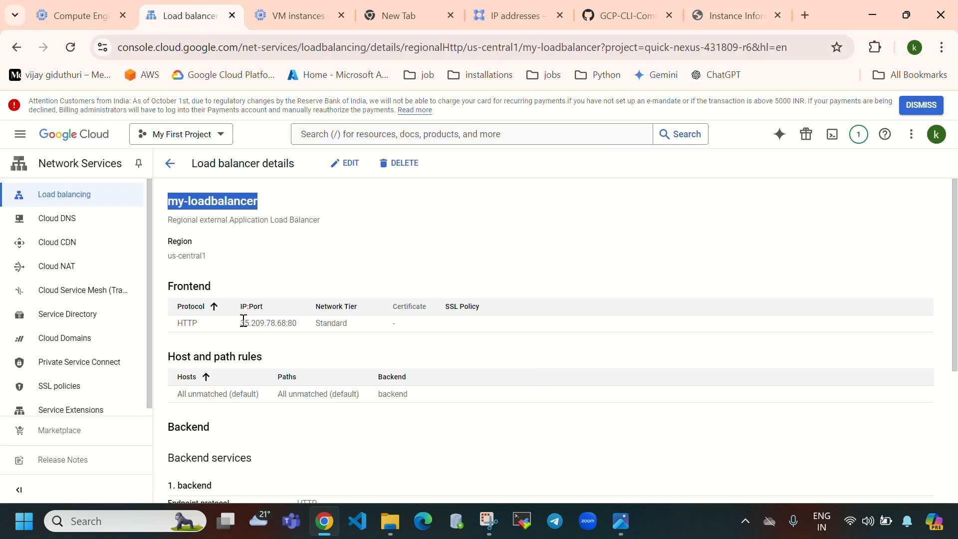
pyautogui.moveTo(243, 322); pyautogui.dragTo(267, 327)
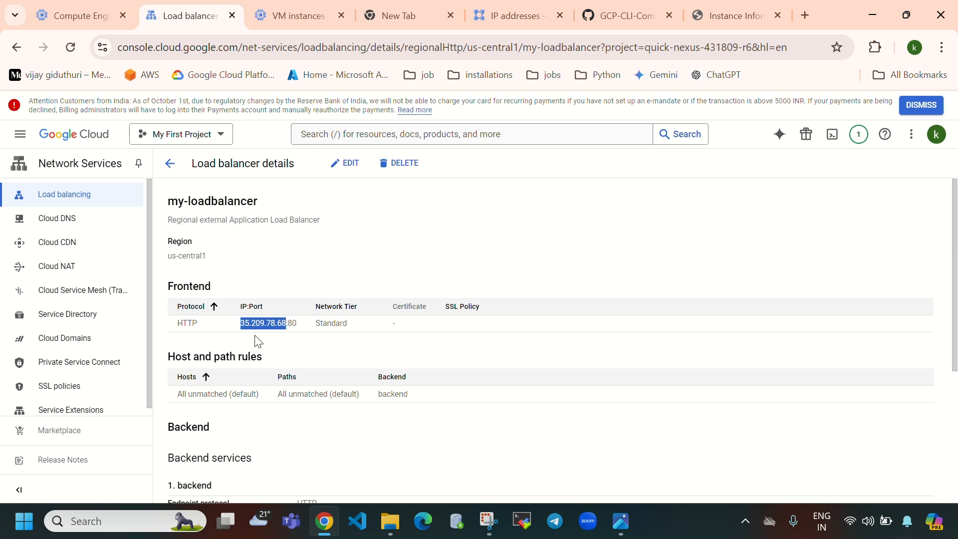
pyautogui.click(723, 15)
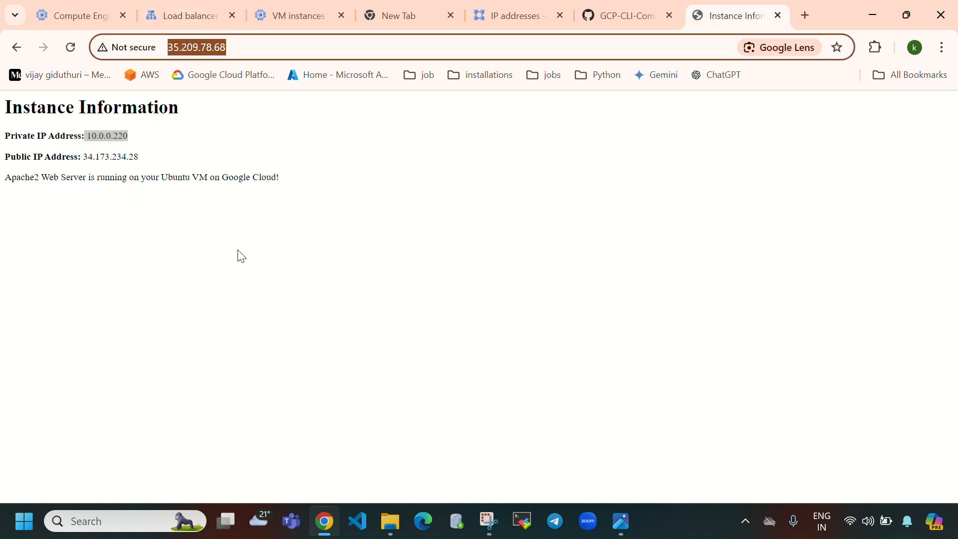
# Reload the load balancer page until the replacement VM at 10.0.0.222 answers, and match that IP in managed-instance-group's VM list
pyautogui.click(239, 143)
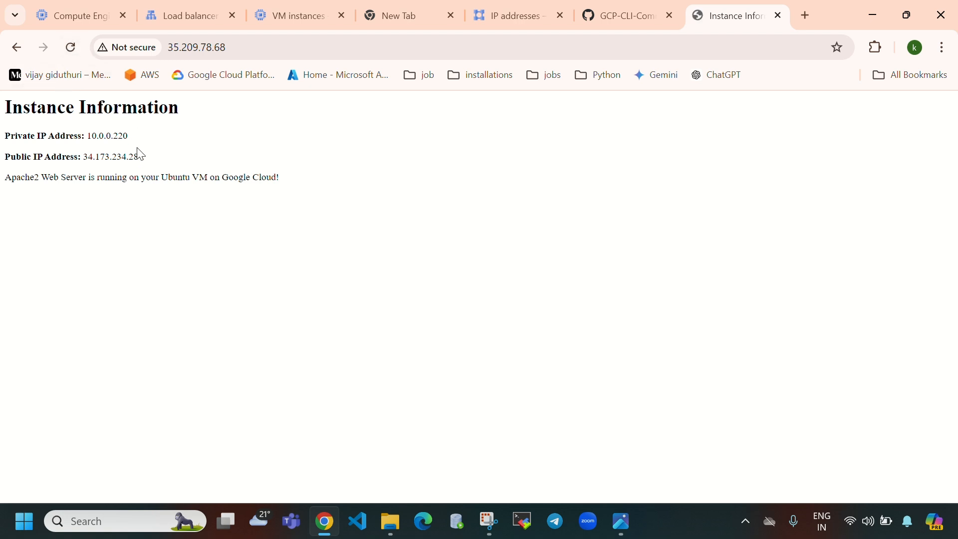
pyautogui.moveTo(148, 138); pyautogui.dragTo(83, 136)
pyautogui.click(79, 49)
pyautogui.moveTo(148, 137); pyautogui.dragTo(93, 138)
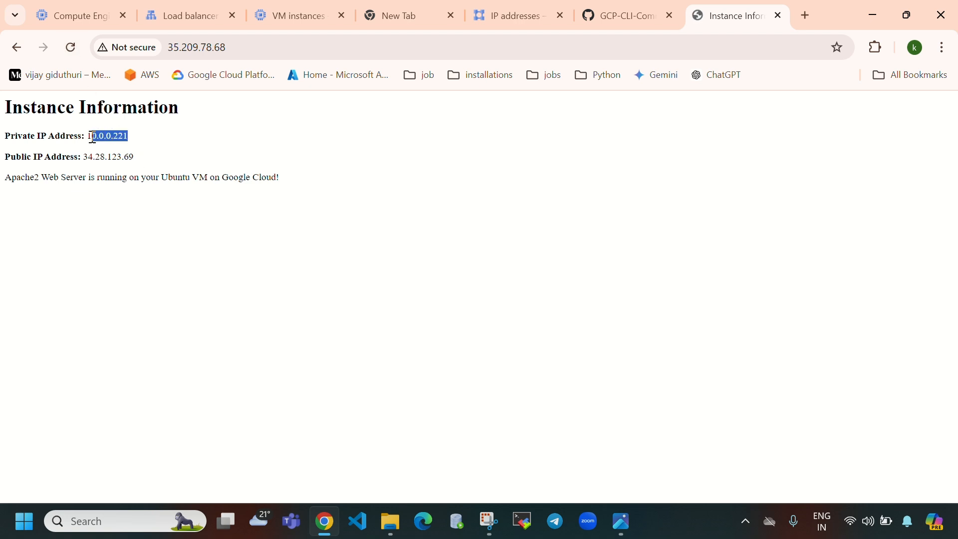
pyautogui.click(70, 48)
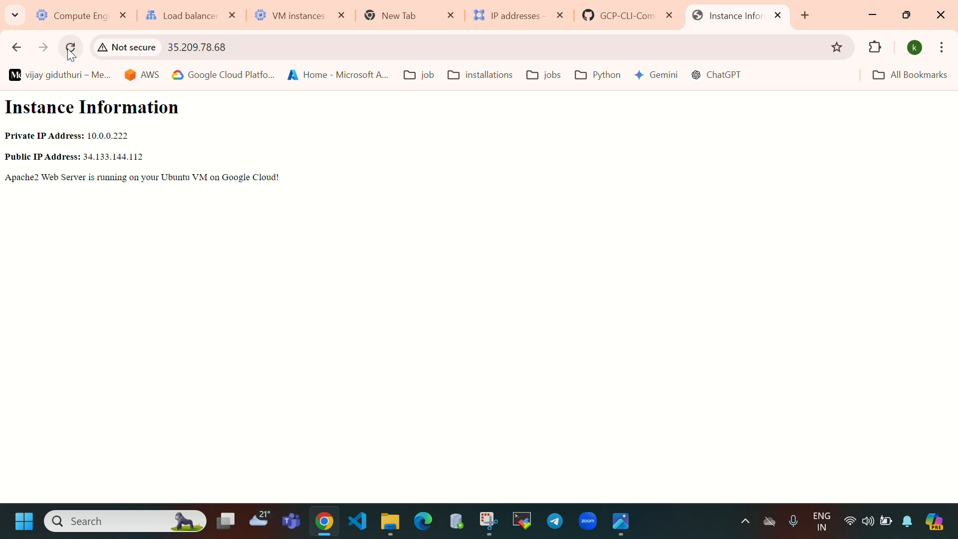
pyautogui.moveTo(151, 140); pyautogui.dragTo(100, 131)
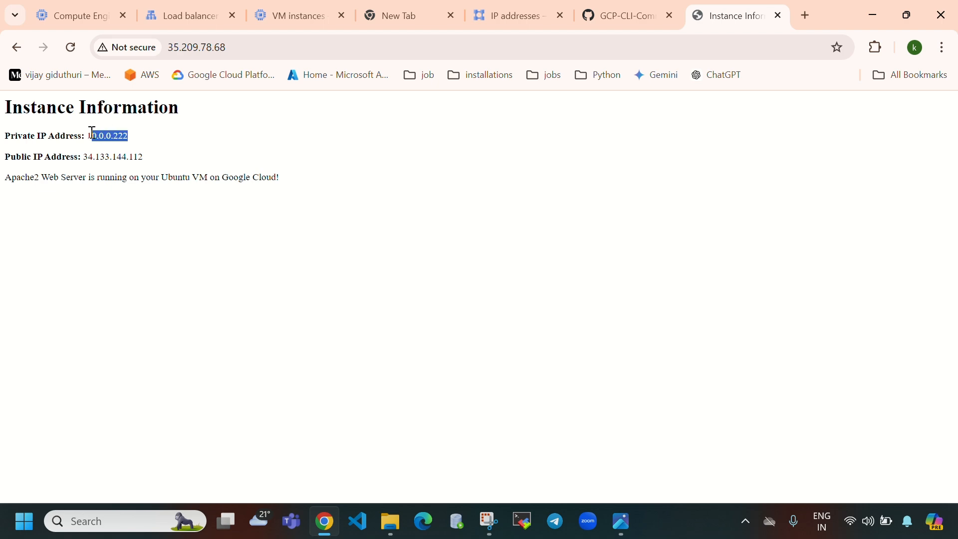
pyautogui.click(70, 15)
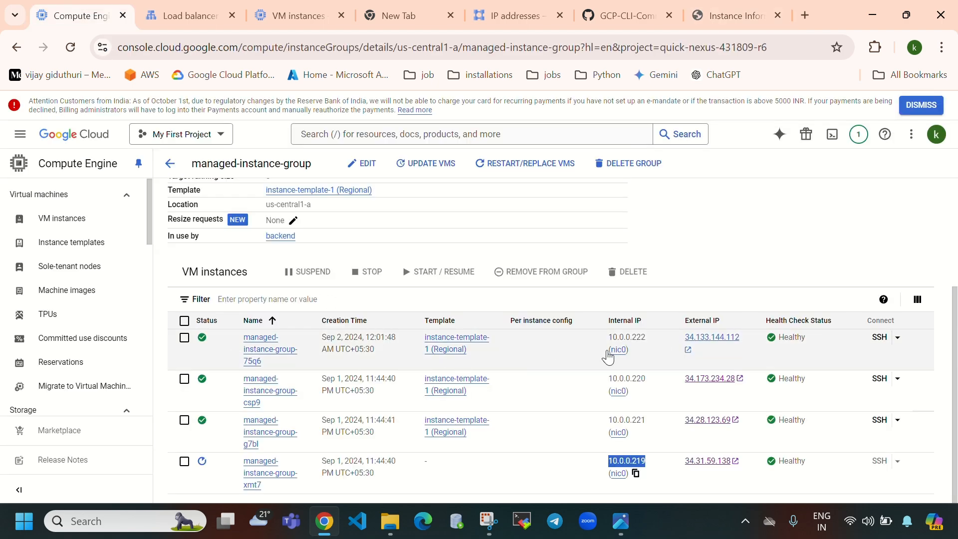
pyautogui.moveTo(605, 340); pyautogui.dragTo(653, 347)
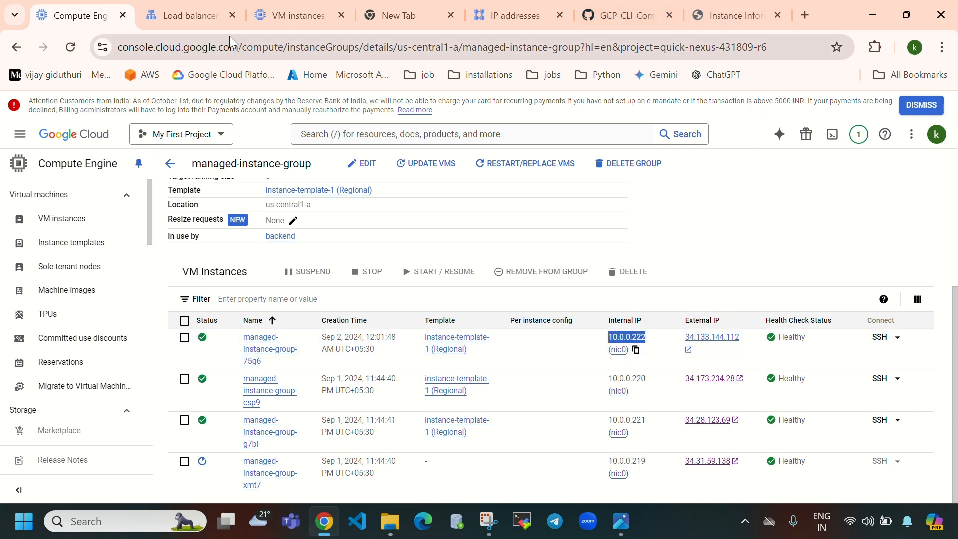
# Compare the autoscaling minimum and maximum of managed-instance-group with the VMs in its instance list
pyautogui.click(148, 19)
pyautogui.click(74, 16)
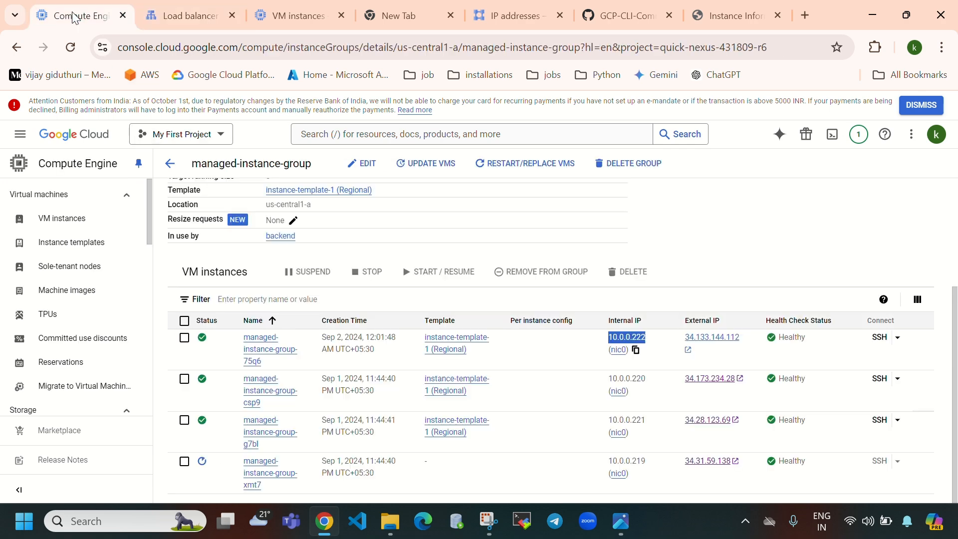
pyautogui.scroll(3, 674, 411)
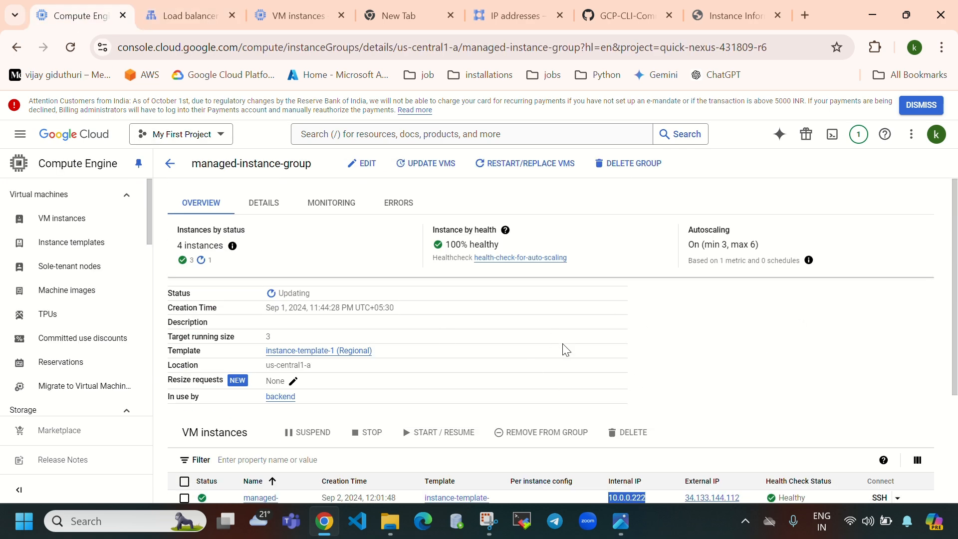
pyautogui.scroll(-3, 562, 349)
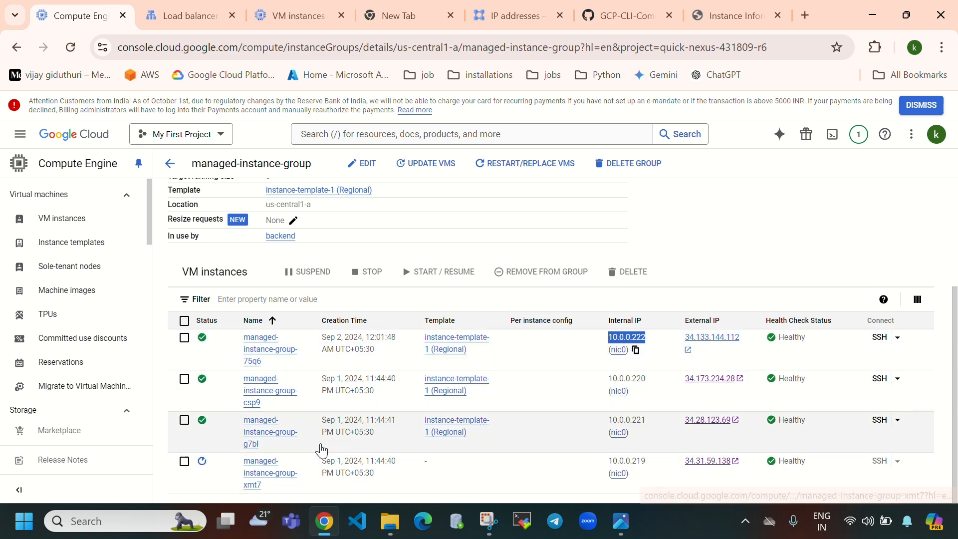
pyautogui.scroll(3, 671, 427)
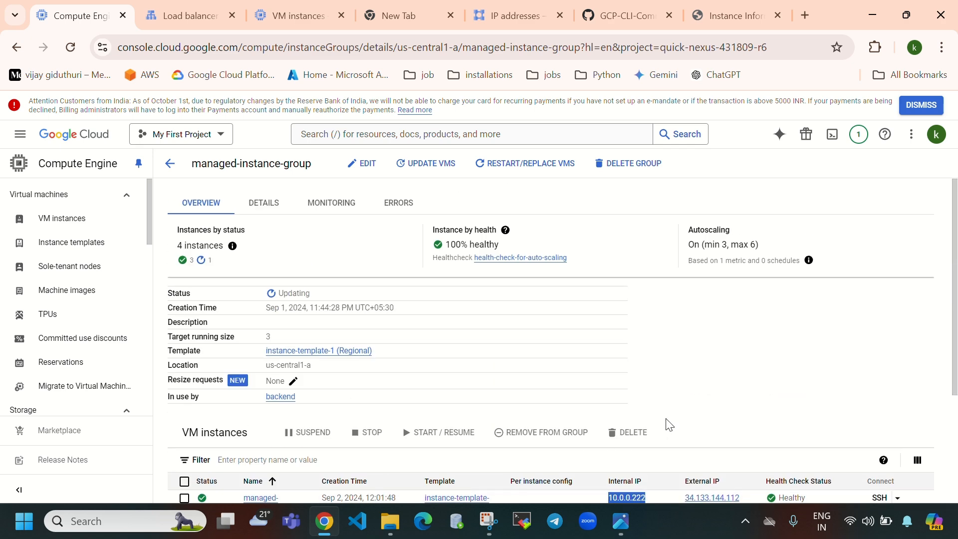
pyautogui.moveTo(690, 230); pyautogui.dragTo(761, 228)
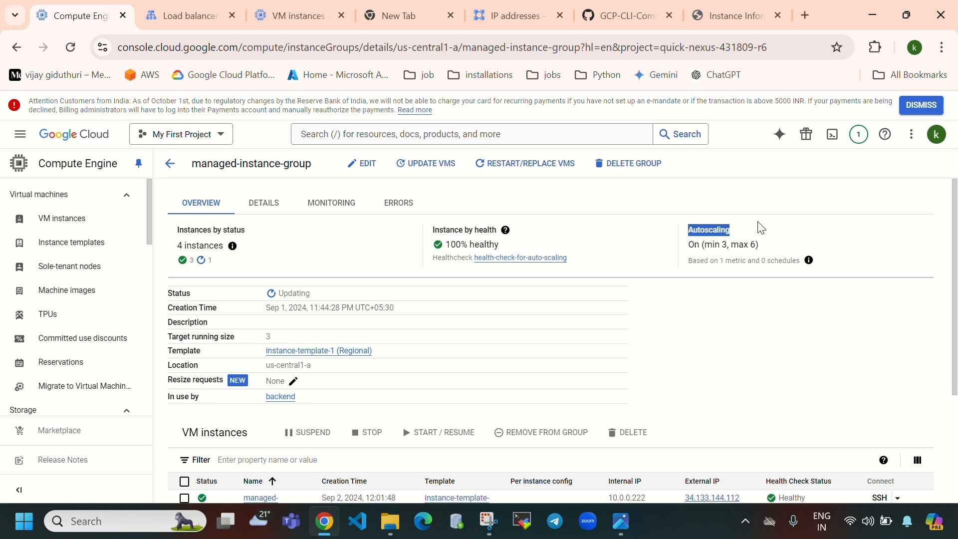
pyautogui.moveTo(705, 245); pyautogui.dragTo(728, 245)
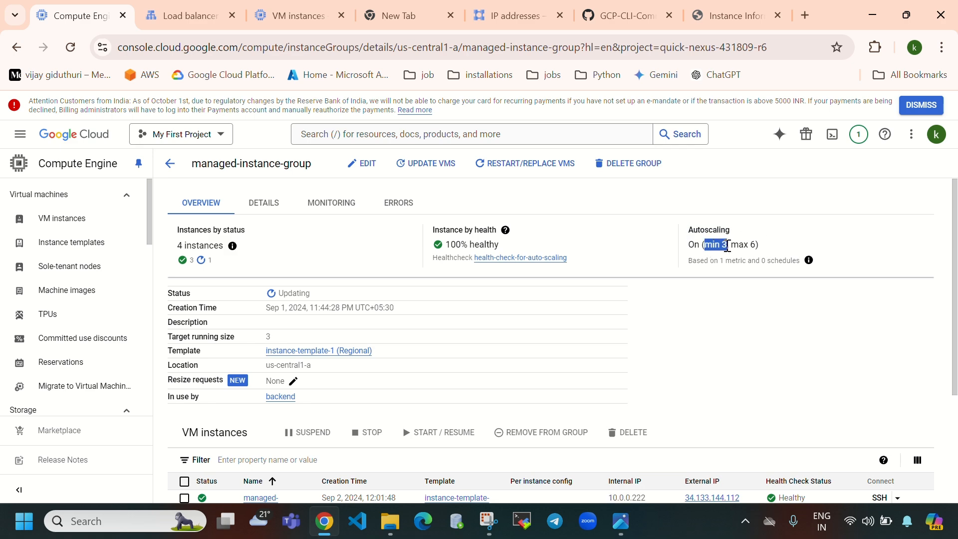
pyautogui.scroll(-3, 514, 371)
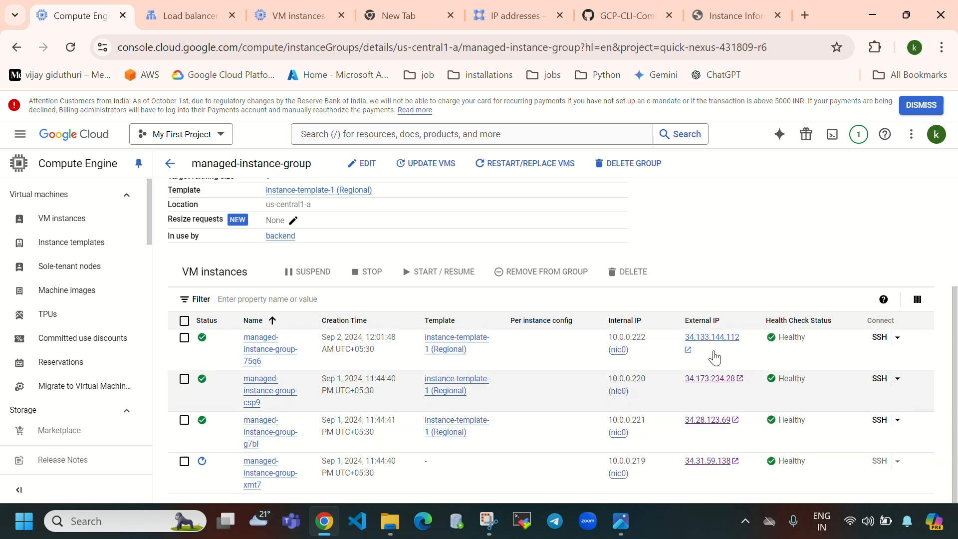
pyautogui.scroll(3, 639, 379)
pyautogui.moveTo(732, 248); pyautogui.dragTo(753, 248)
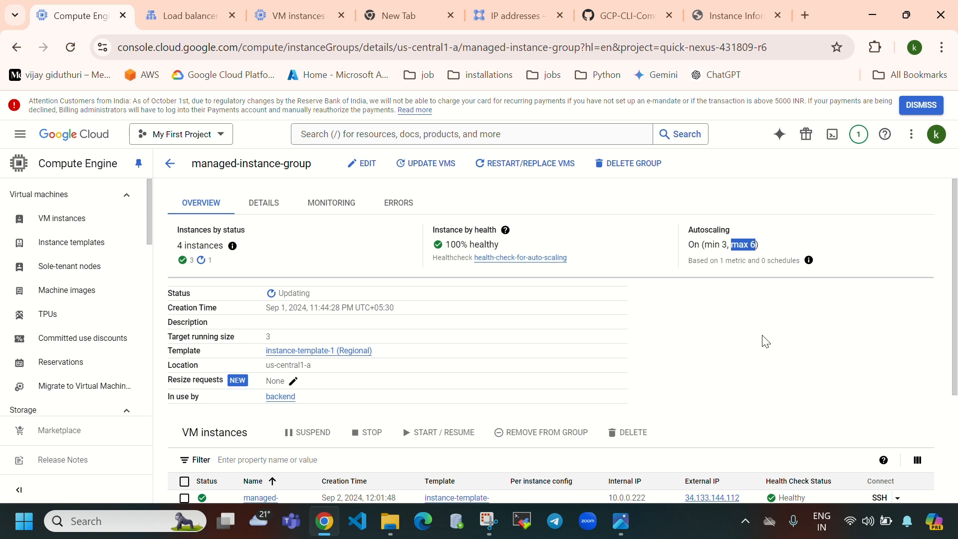
pyautogui.scroll(-3, 766, 342)
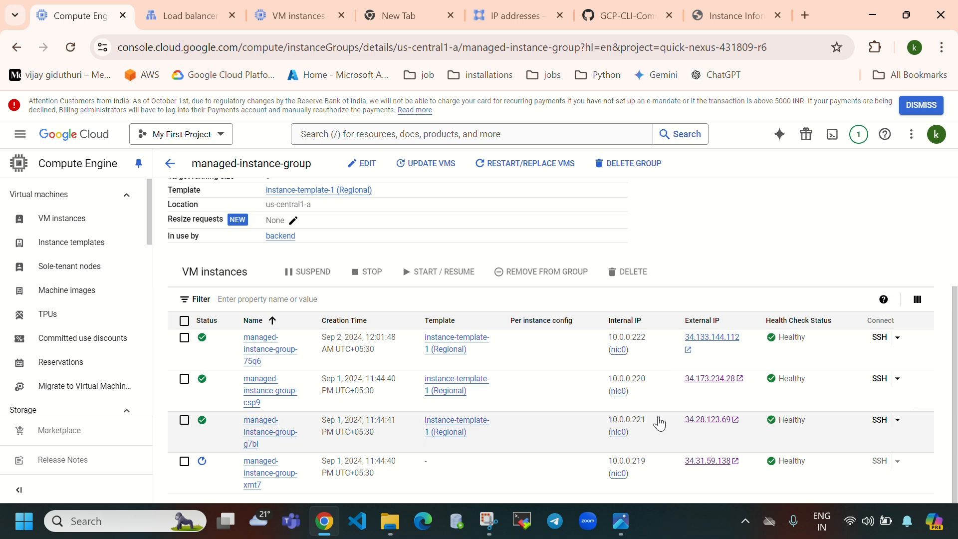
# Match the internal IPs of the three running VMs against the private addresses returned by repeated reloads of 35.209.78.68
pyautogui.doubleClick(610, 380)
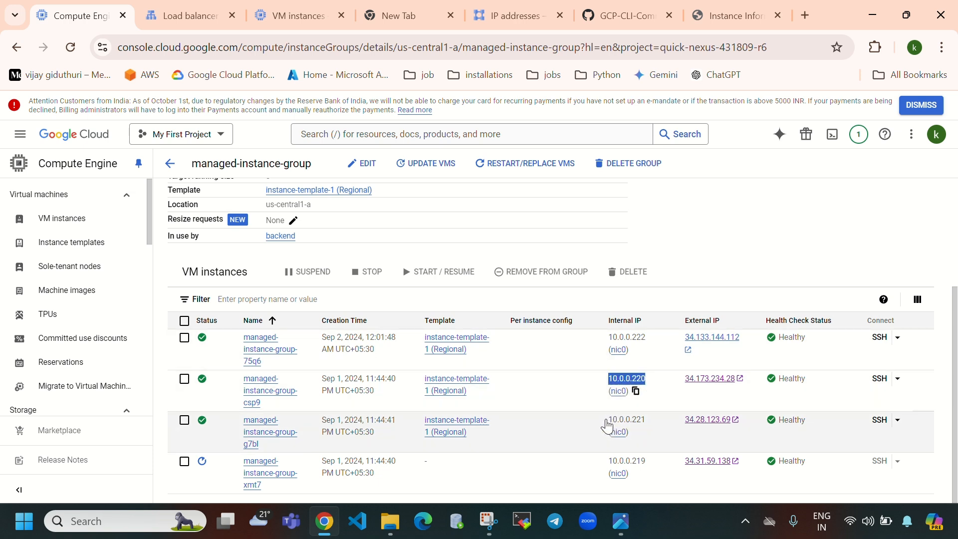
pyautogui.doubleClick(621, 420)
pyautogui.moveTo(649, 338); pyautogui.dragTo(610, 344)
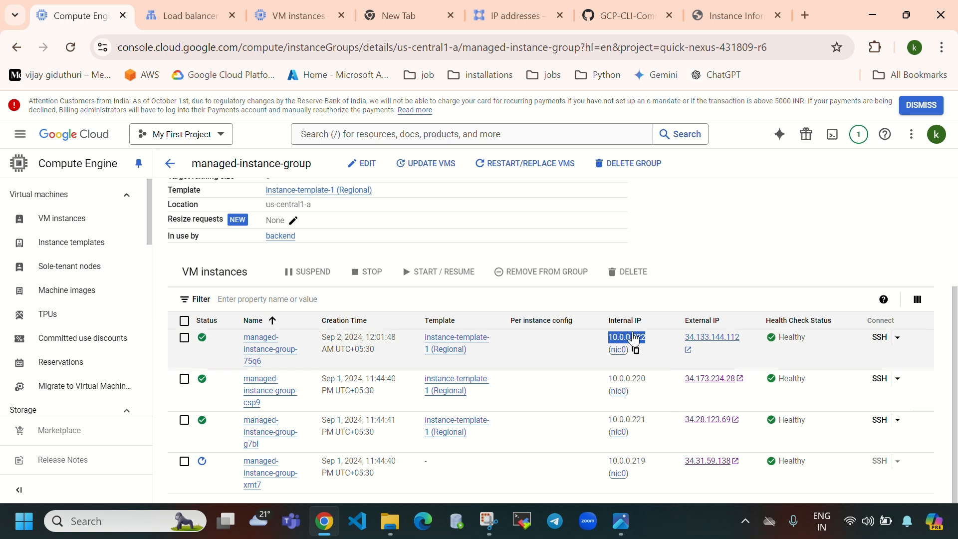
pyautogui.click(738, 12)
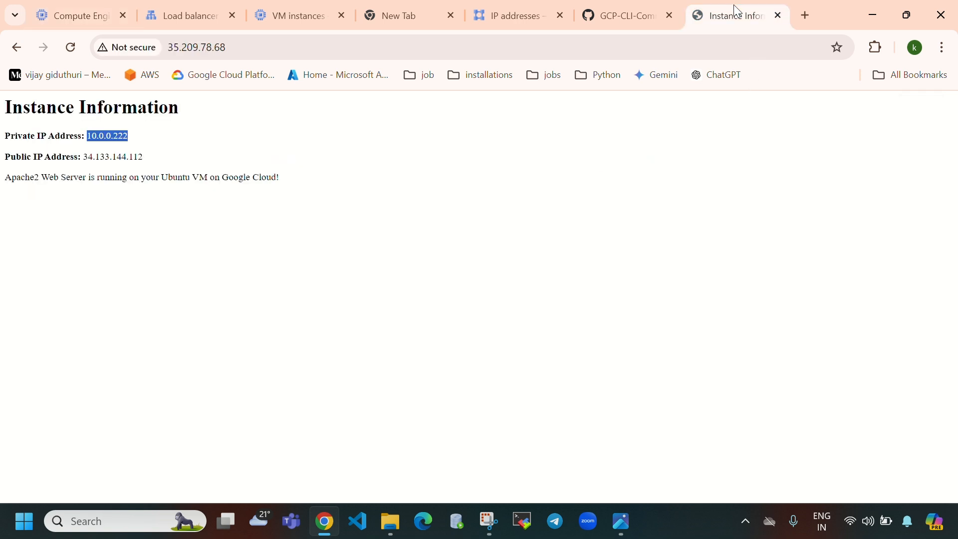
pyautogui.click(258, 150)
pyautogui.moveTo(130, 136); pyautogui.dragTo(94, 135)
pyautogui.click(71, 47)
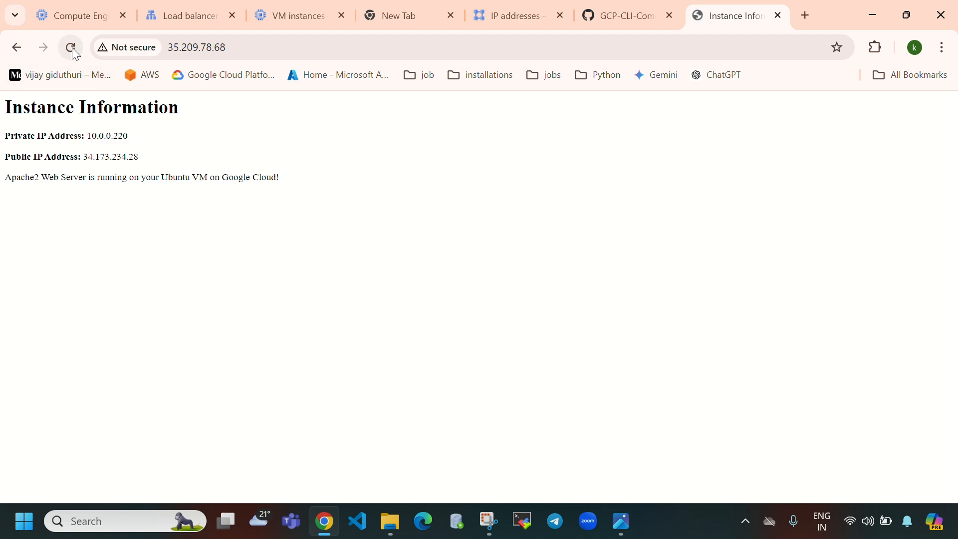
pyautogui.moveTo(140, 140); pyautogui.dragTo(94, 133)
pyautogui.click(70, 48)
pyautogui.click(73, 47)
pyautogui.click(75, 49)
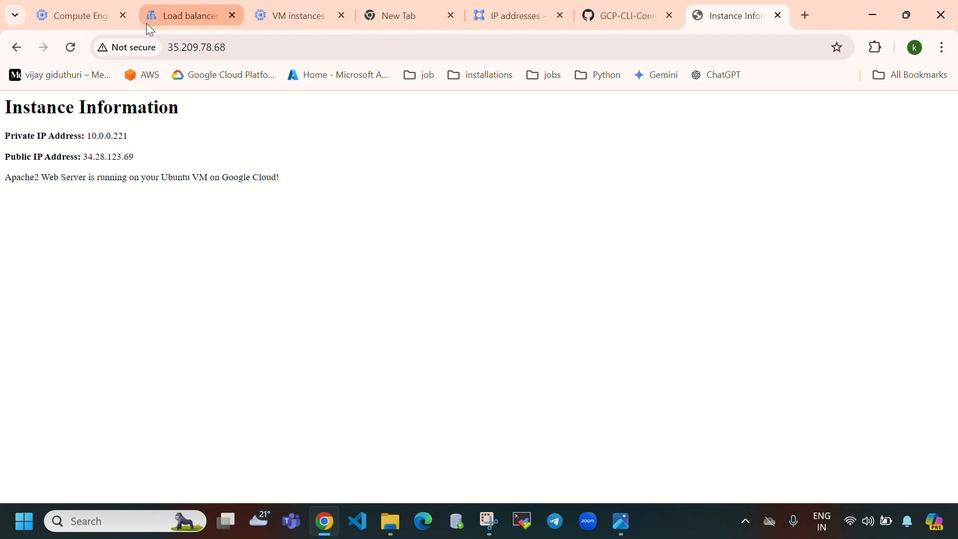
# Delete the VMs ending in 75q6, csp9 and g7bl from managed-instance-group, confirming with "delete"
pyautogui.click(119, 7)
pyautogui.scroll(2, 284, 189)
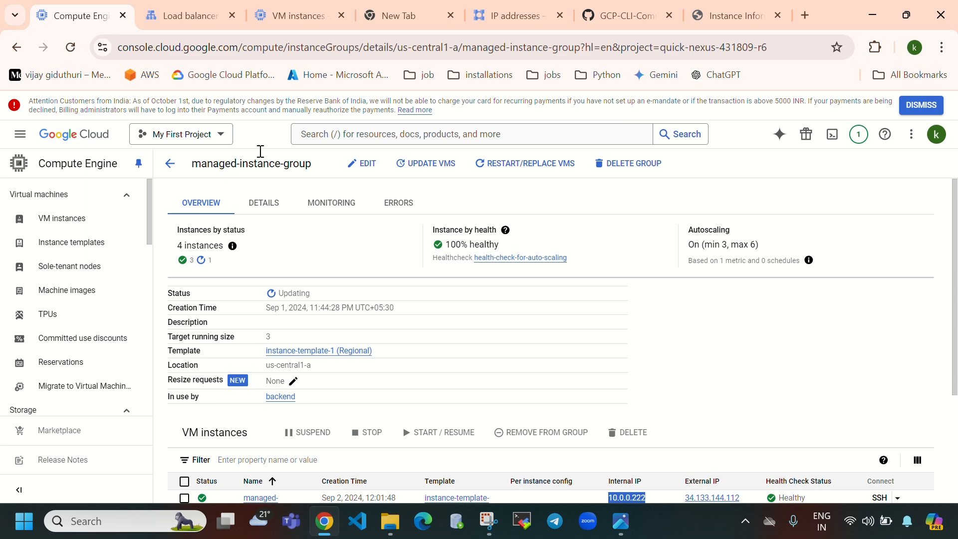
pyautogui.scroll(-3, 488, 367)
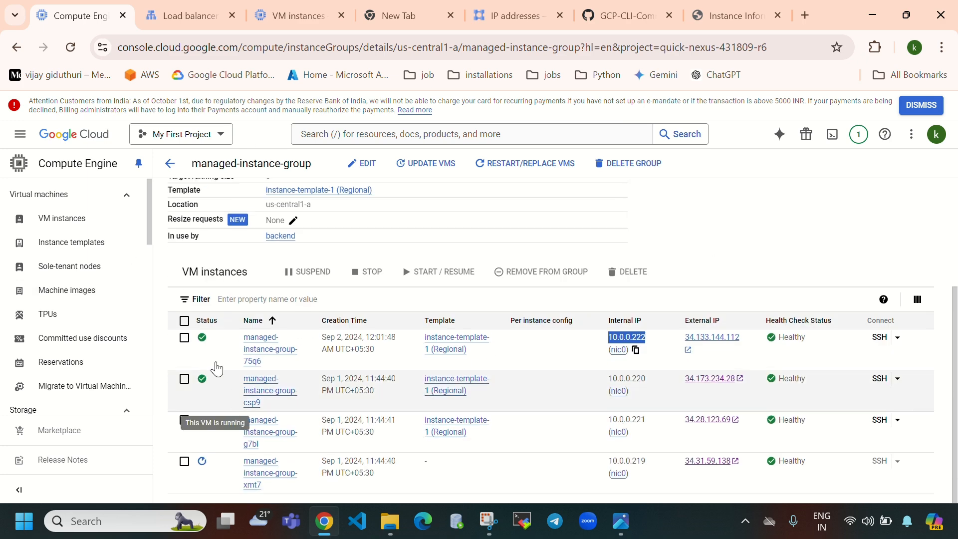
pyautogui.click(184, 337)
pyautogui.click(184, 379)
pyautogui.click(185, 420)
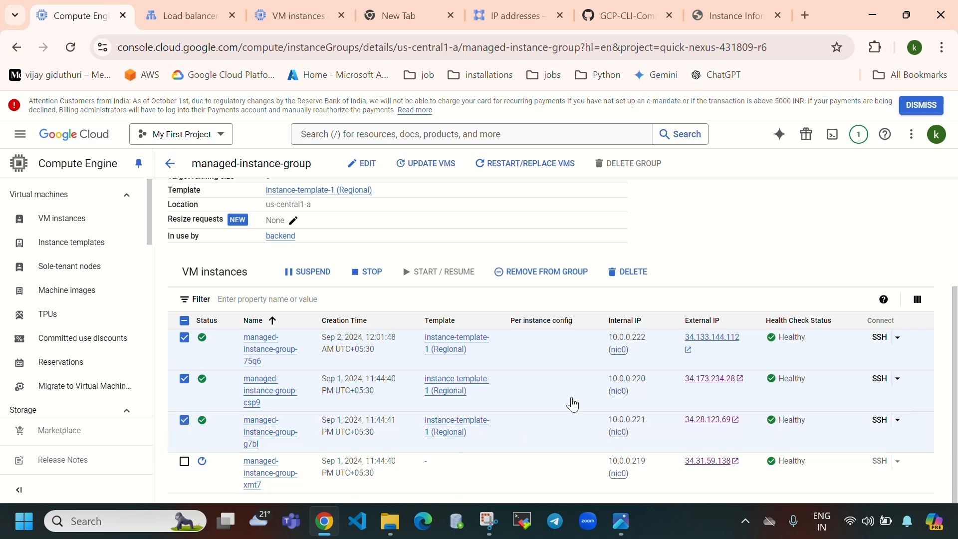
pyautogui.click(627, 272)
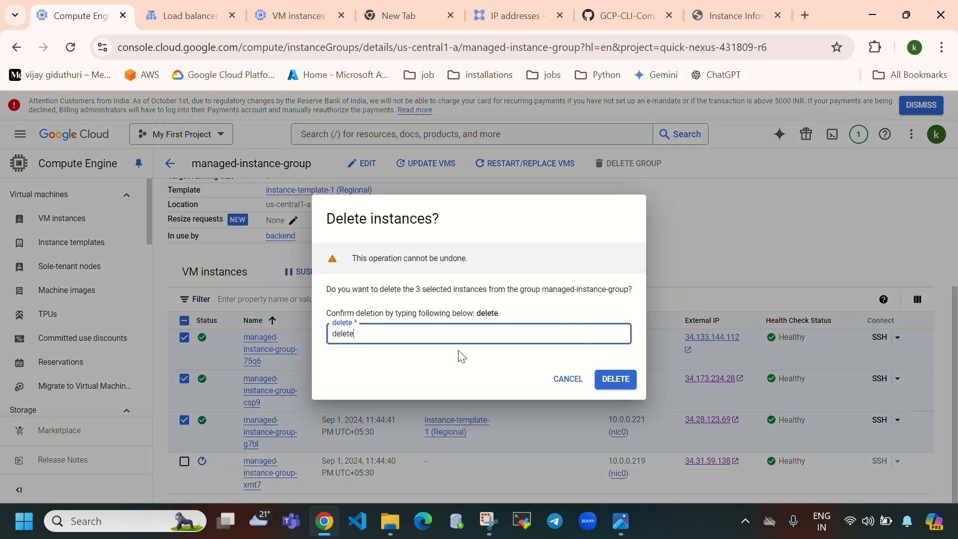
pyautogui.click(616, 379)
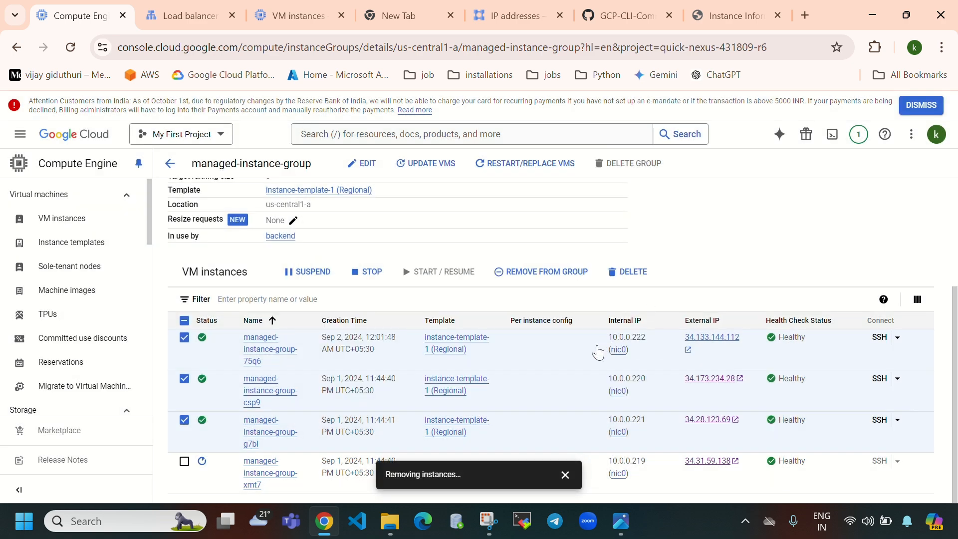
# Check the group's autoscaling minimum against the VMs being removed, and reload the managed-instance-group page
pyautogui.scroll(3, 704, 324)
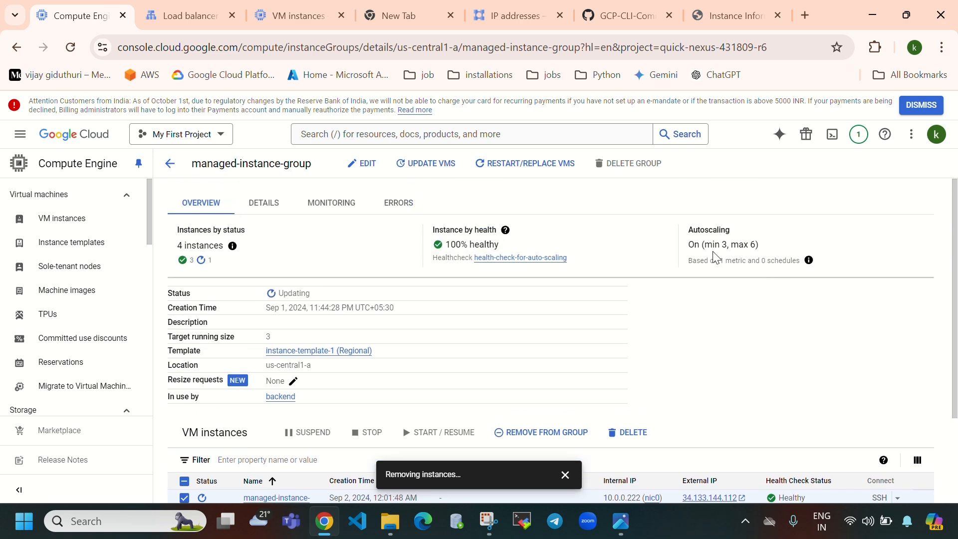
pyautogui.moveTo(703, 247); pyautogui.dragTo(729, 249)
pyautogui.scroll(-3, 640, 348)
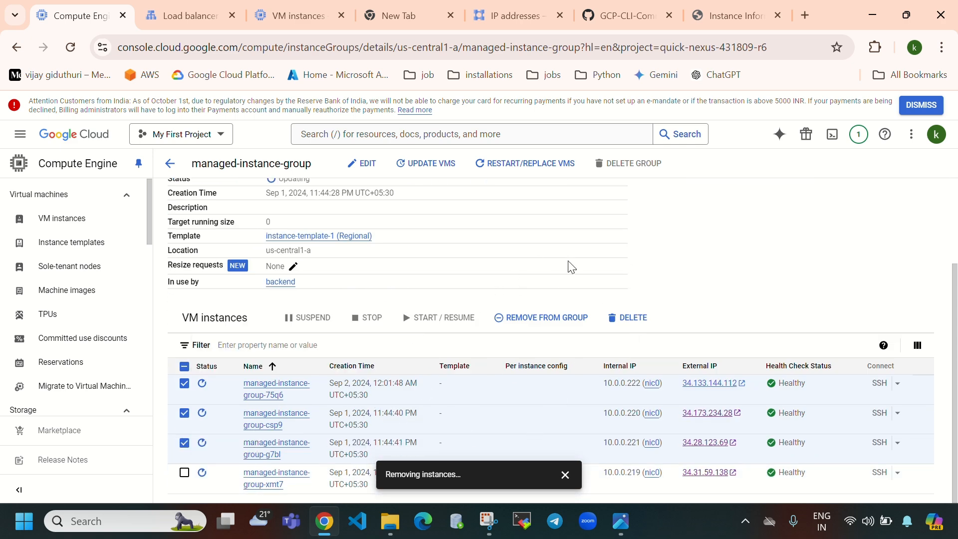
pyautogui.scroll(3, 327, 235)
pyautogui.click(70, 47)
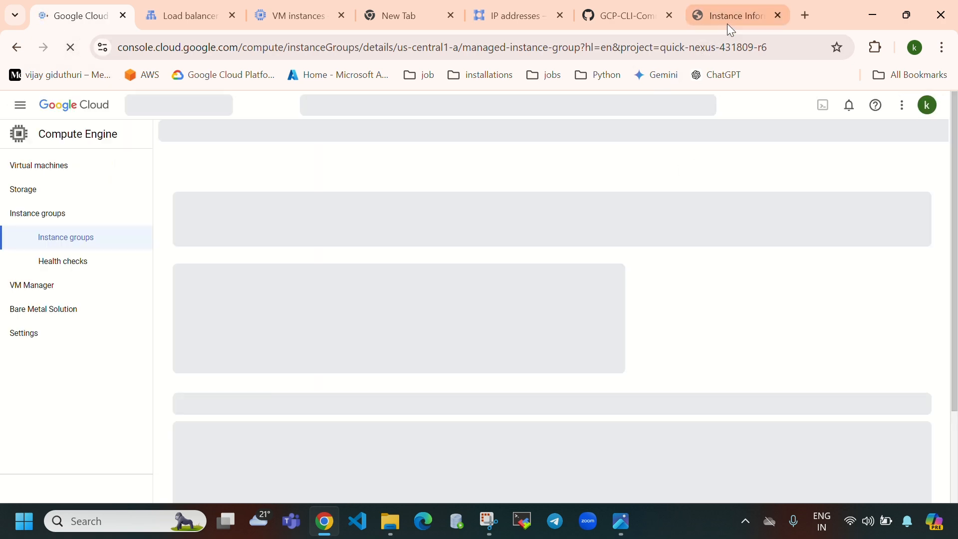
# Reload the load balancer page at 35.209.78.68 repeatedly and read its response while the VMs are being deleted
pyautogui.click(727, 24)
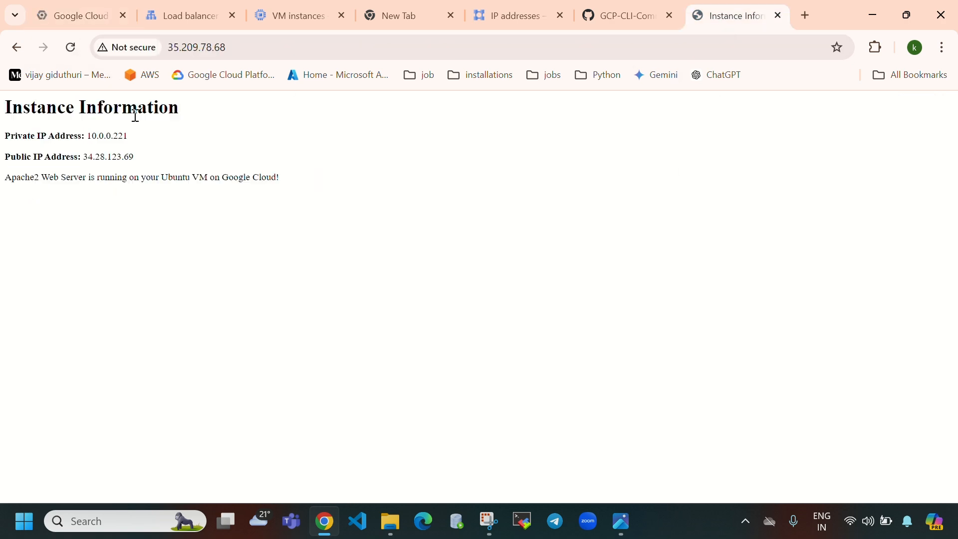
pyautogui.click(69, 47)
pyautogui.click(66, 48)
pyautogui.click(67, 48)
pyautogui.click(66, 49)
pyautogui.click(66, 49)
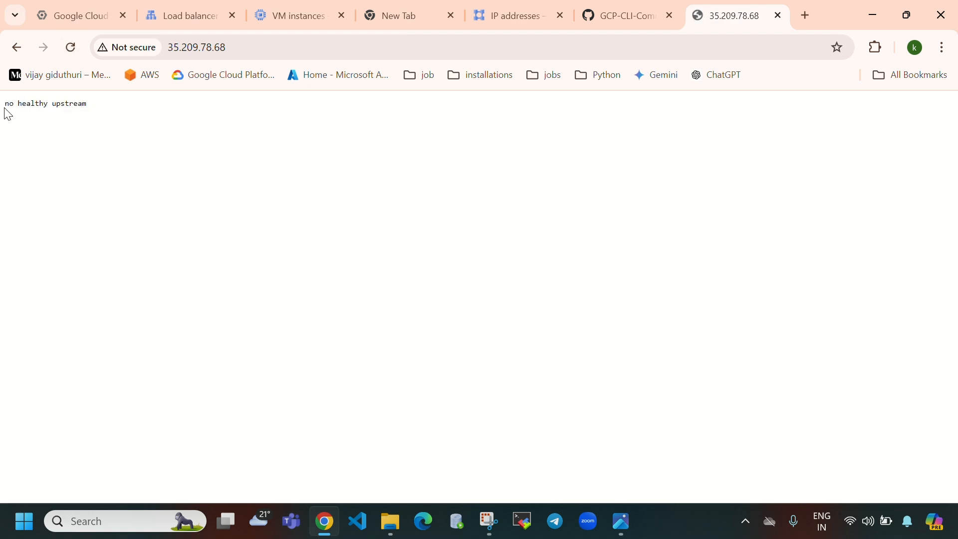
pyautogui.moveTo(5, 109); pyautogui.dragTo(106, 119)
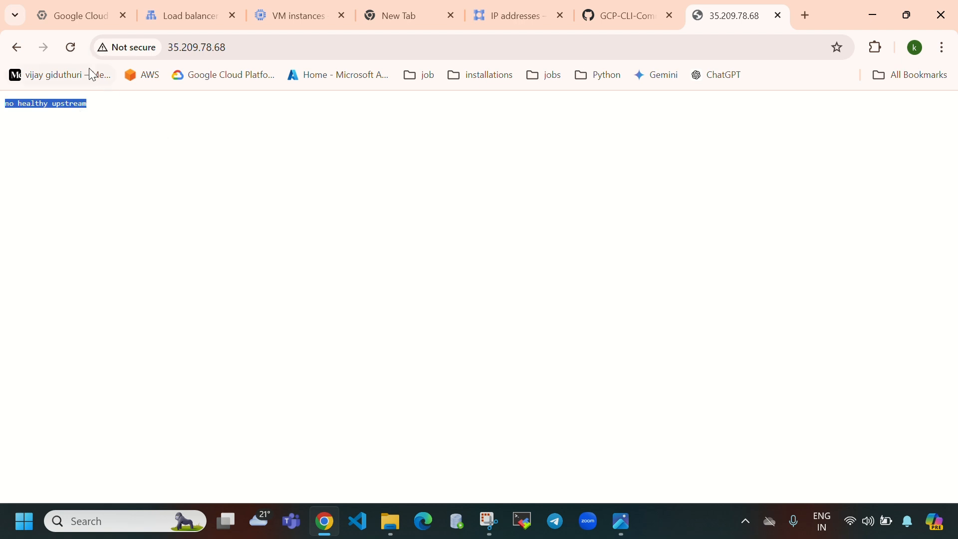
pyautogui.click(72, 48)
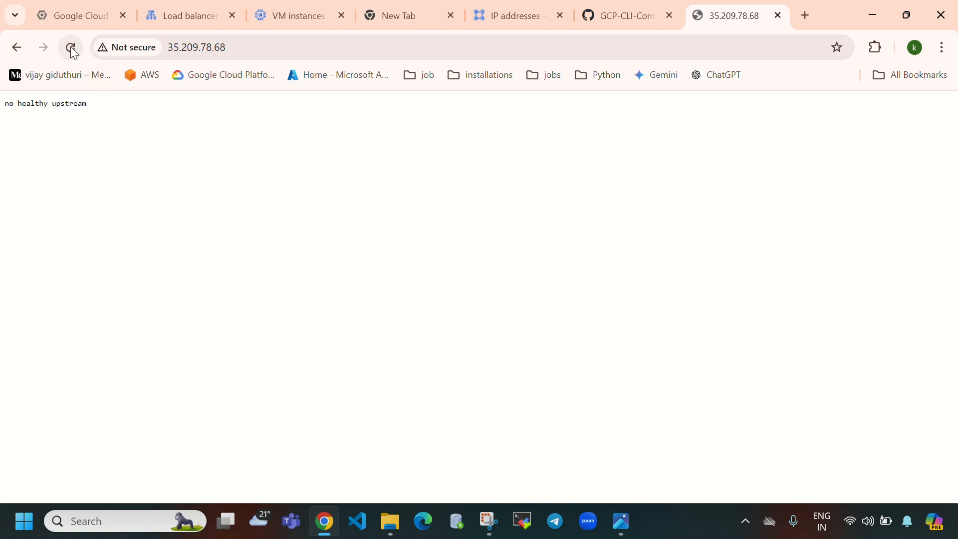
# Review the status and health of the VMs in managed-instance-group, and reload the group page to look for replacements
pyautogui.click(164, 14)
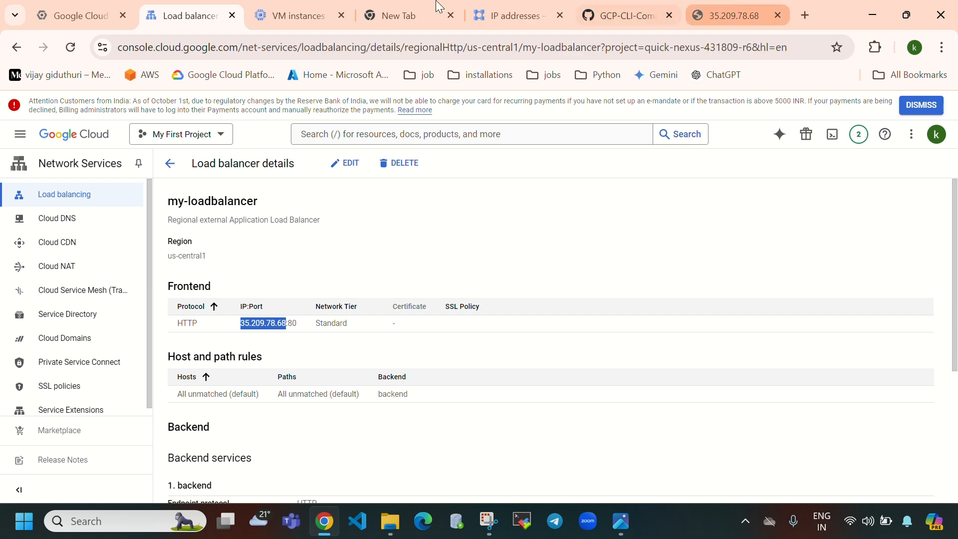
pyautogui.click(74, 15)
pyautogui.scroll(-2, 413, 215)
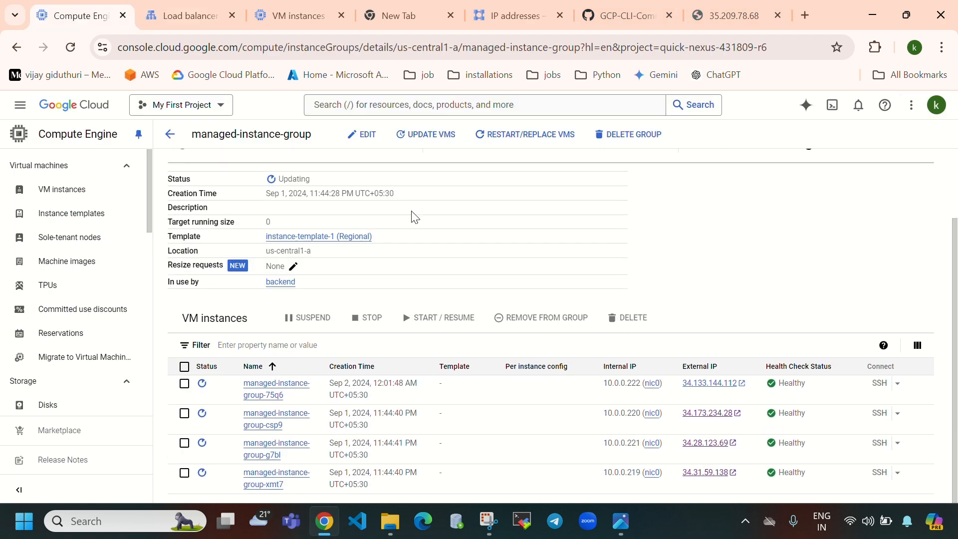
pyautogui.scroll(-3, 364, 229)
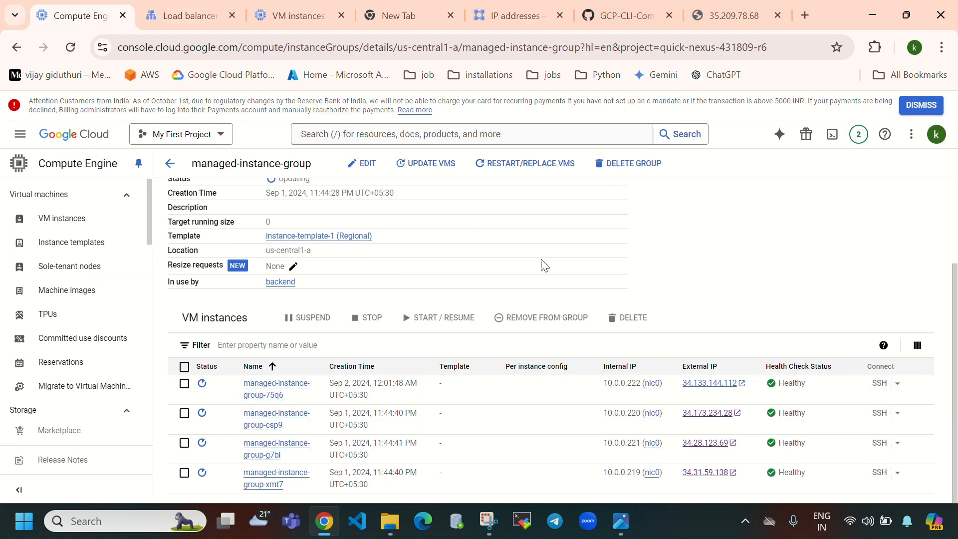
pyautogui.scroll(3, 500, 297)
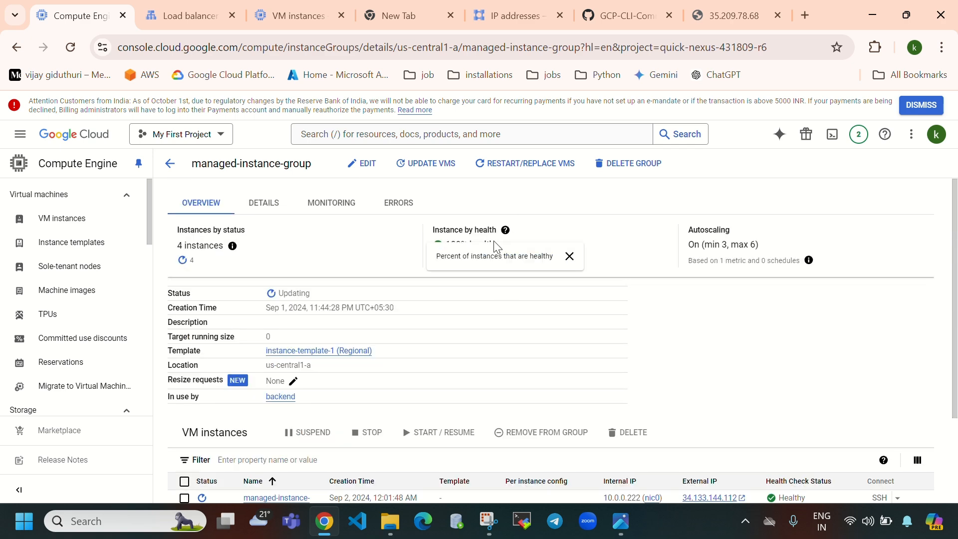
pyautogui.click(70, 47)
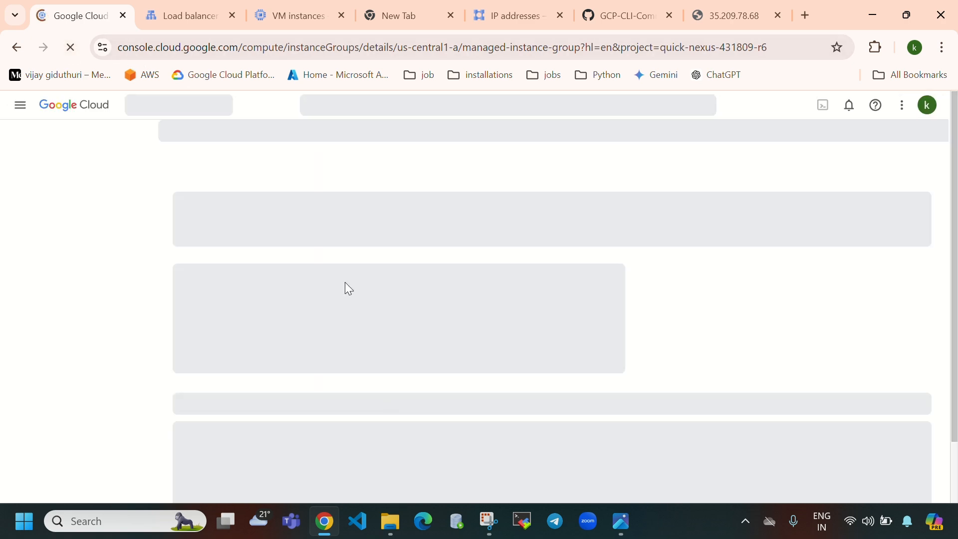
# Recheck the message returned by the load balancer at 35.209.78.68 and reload the page once more
pyautogui.click(728, 16)
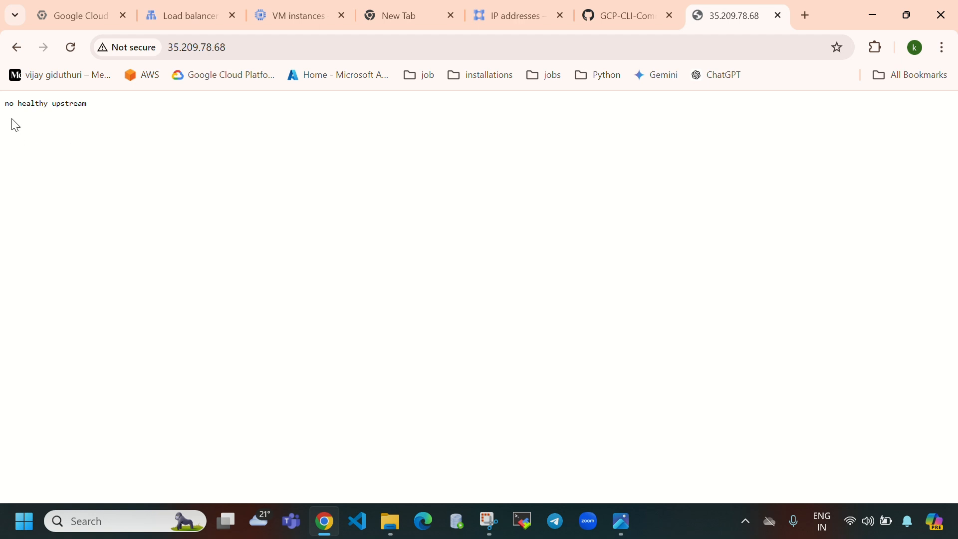
pyautogui.moveTo(103, 108); pyautogui.dragTo(5, 111)
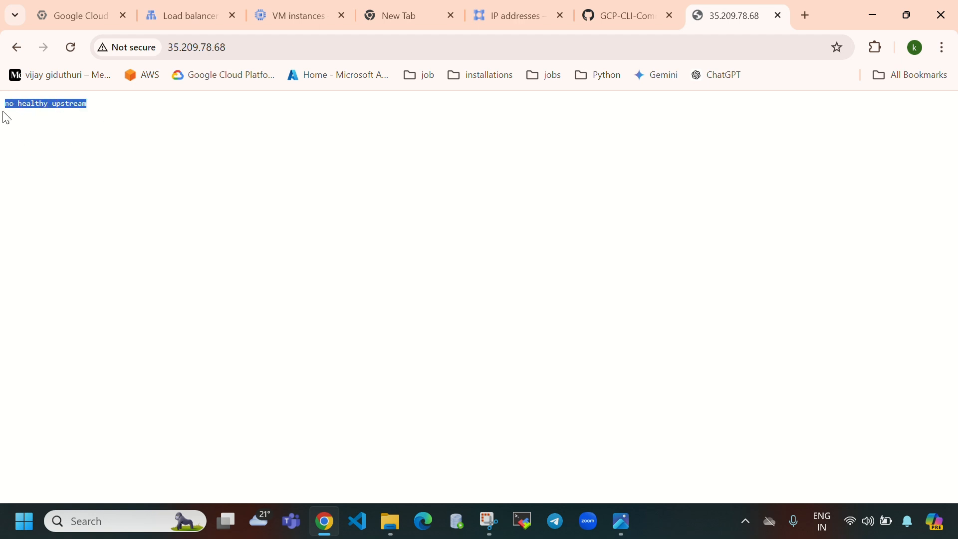
pyautogui.click(71, 47)
# Examine the autoscaling limits of managed-instance-group and the status and health of its newly created replacement VMs
pyautogui.click(74, 15)
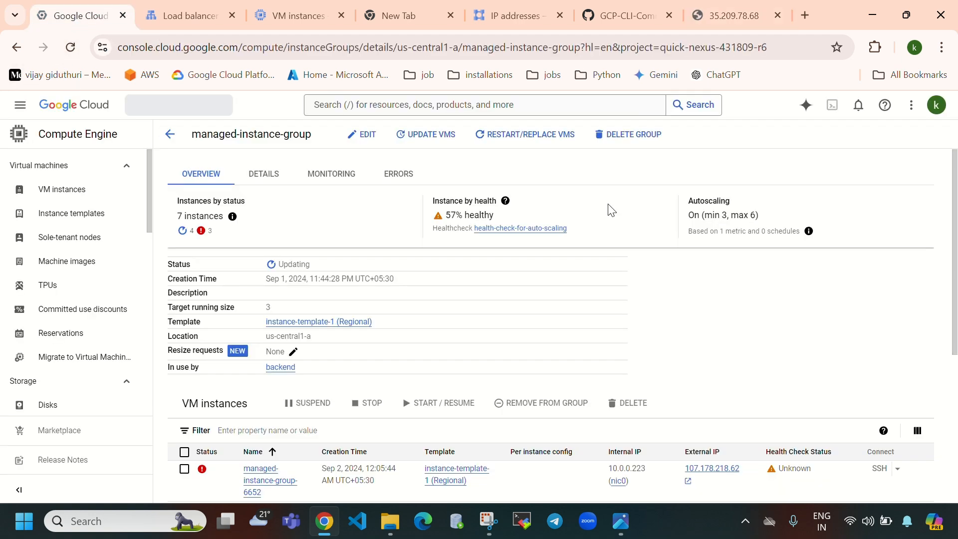
pyautogui.moveTo(687, 228); pyautogui.dragTo(764, 245)
pyautogui.scroll(-5, 481, 392)
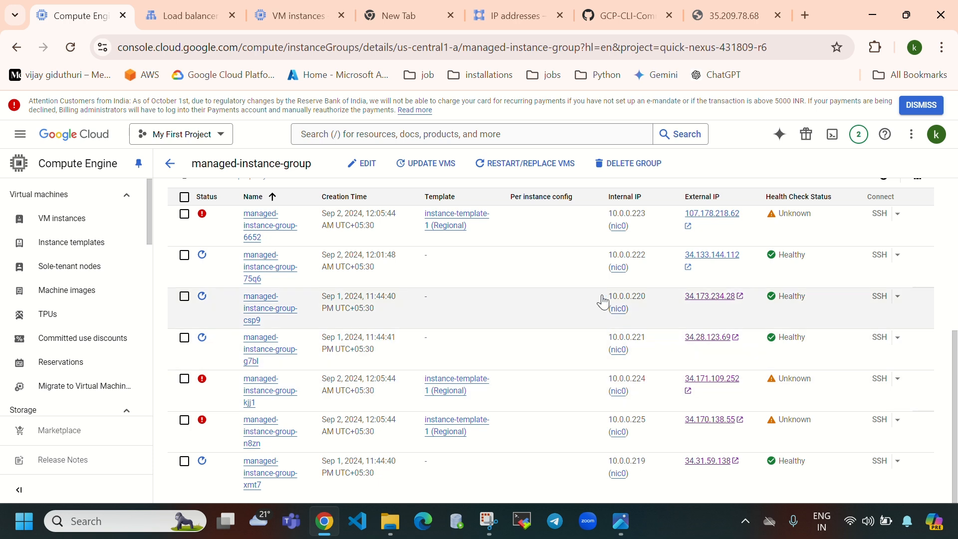
# Check the internal IPs of the newly created VMs in managed-instance-group, and reload the group page for their latest status
pyautogui.moveTo(657, 214); pyautogui.dragTo(609, 219)
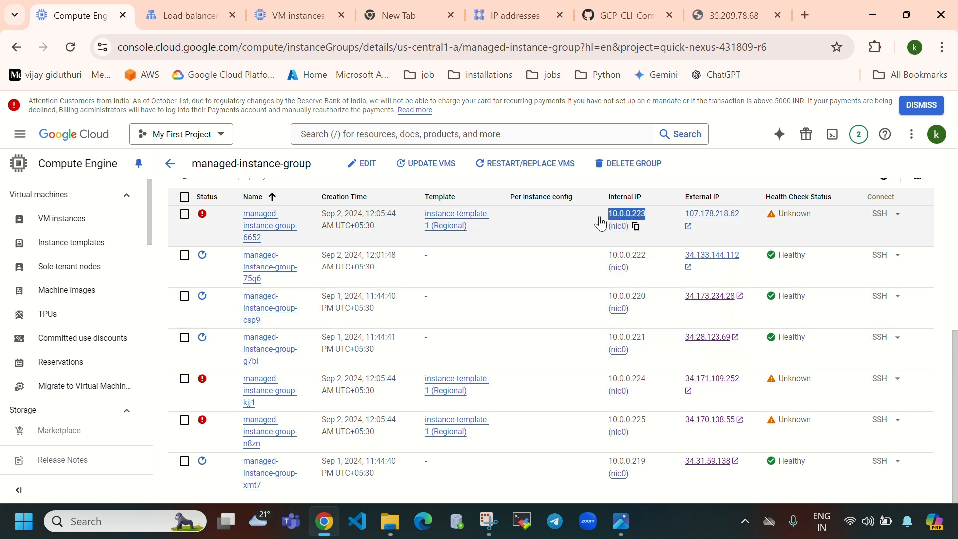
pyautogui.moveTo(647, 379); pyautogui.dragTo(591, 381)
pyautogui.moveTo(649, 421); pyautogui.dragTo(601, 425)
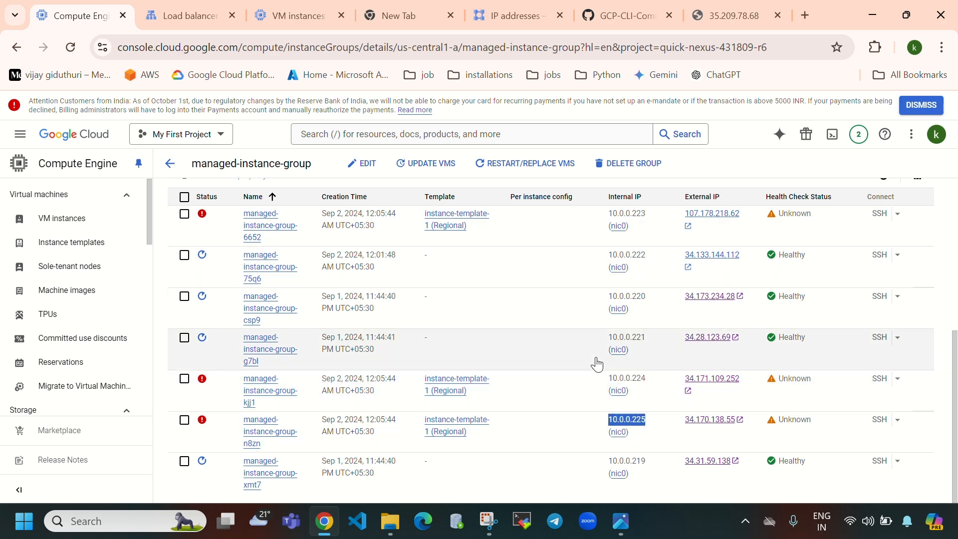
pyautogui.scroll(6, 519, 419)
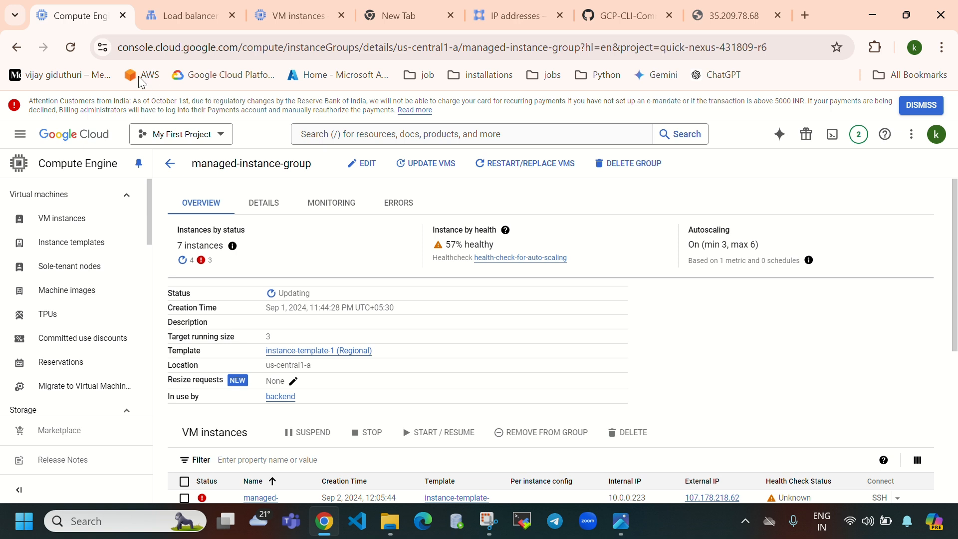
pyautogui.click(70, 47)
pyautogui.click(70, 47)
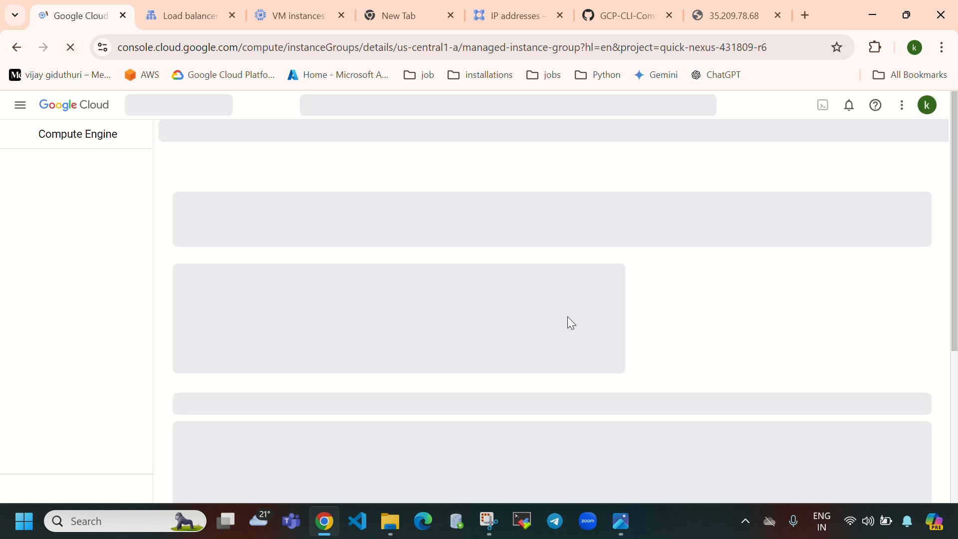
# Review each replacement VM's internal IP and health check status in managed-instance-group, plus the group's overall instance health
pyautogui.scroll(-5, 558, 325)
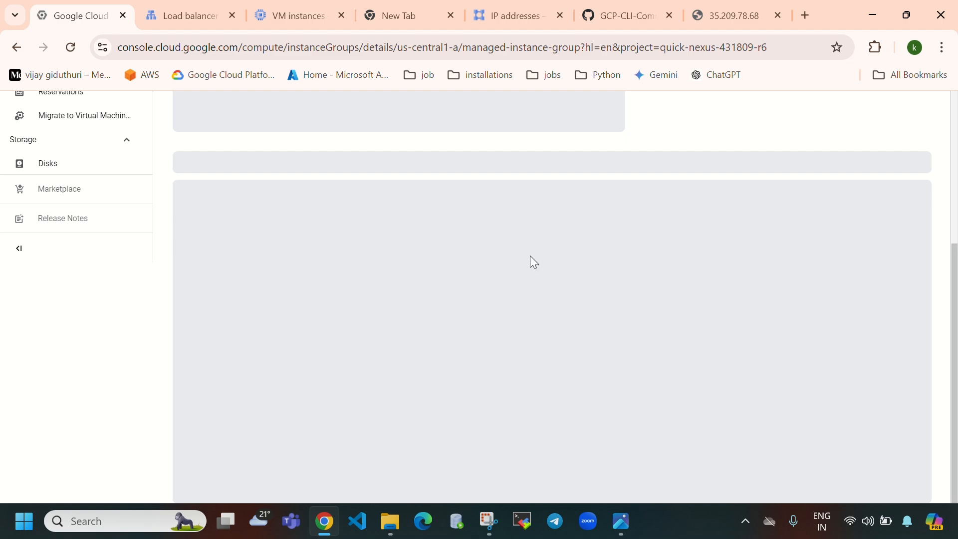
pyautogui.scroll(-5, 449, 295)
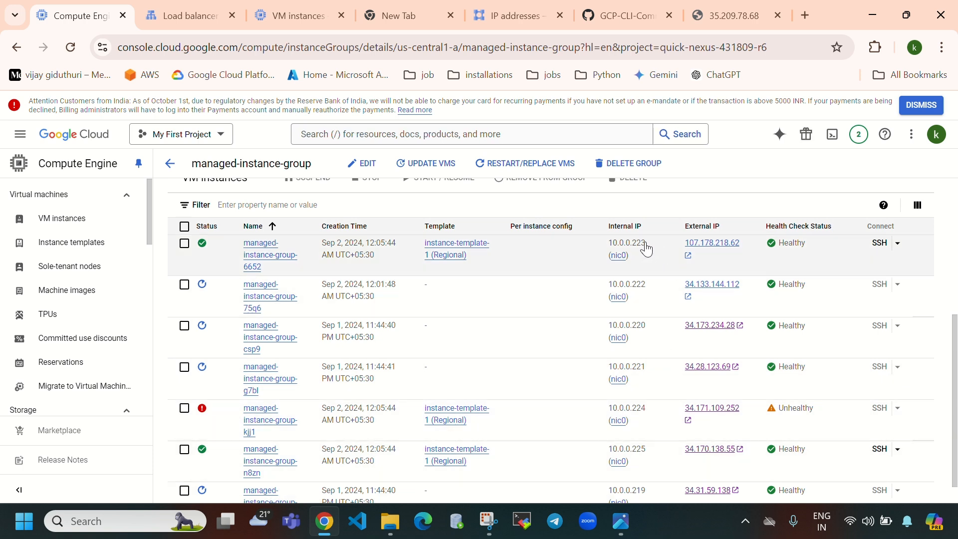
pyautogui.moveTo(647, 244); pyautogui.dragTo(606, 246)
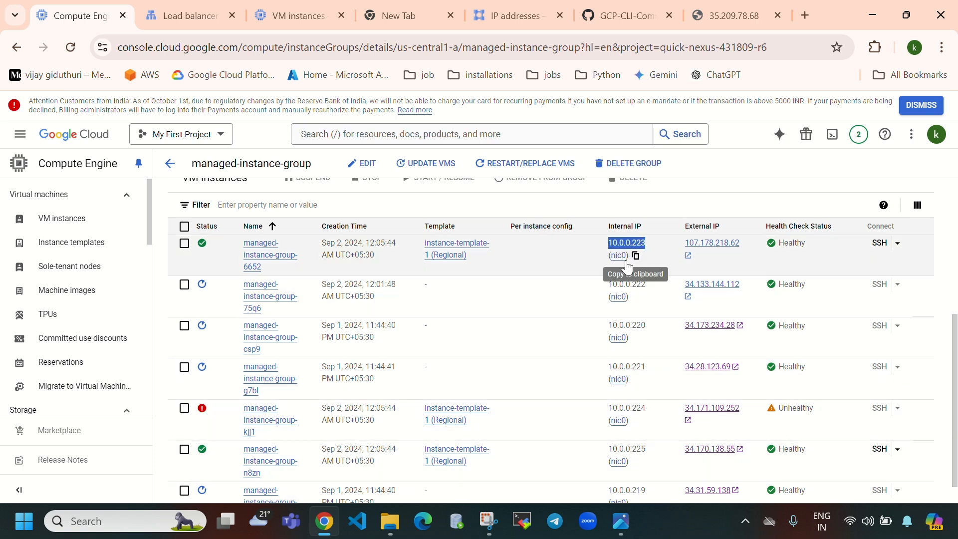
pyautogui.scroll(-1, 612, 302)
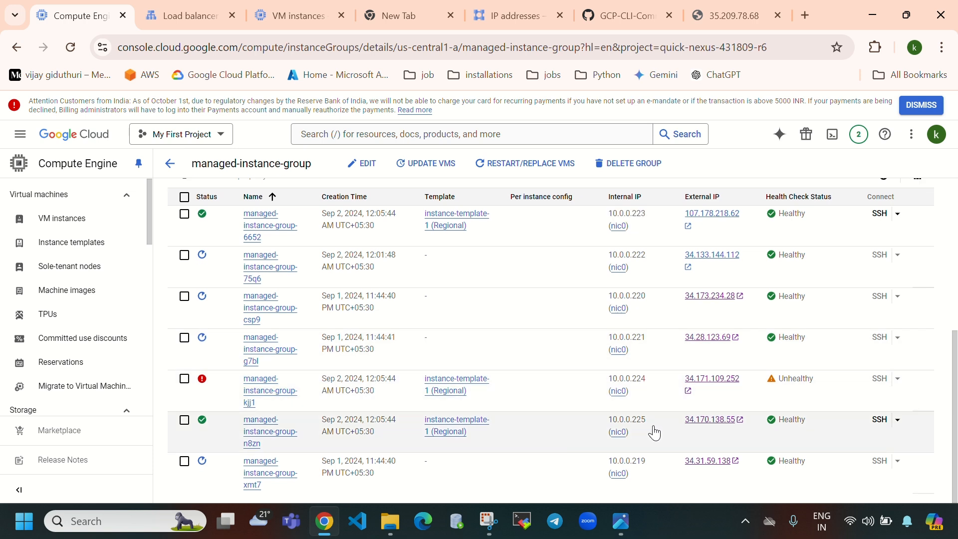
pyautogui.moveTo(652, 428); pyautogui.dragTo(601, 428)
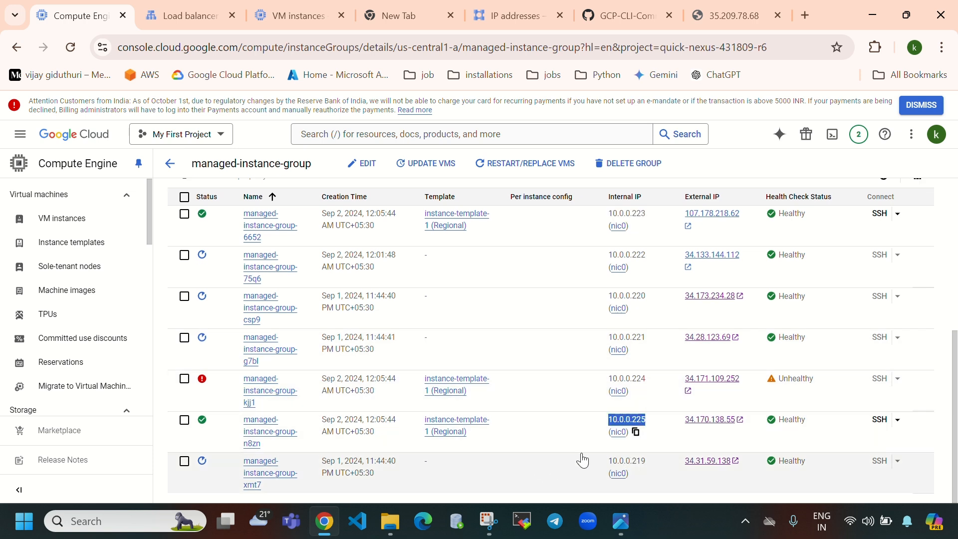
pyautogui.moveTo(666, 382); pyautogui.dragTo(601, 381)
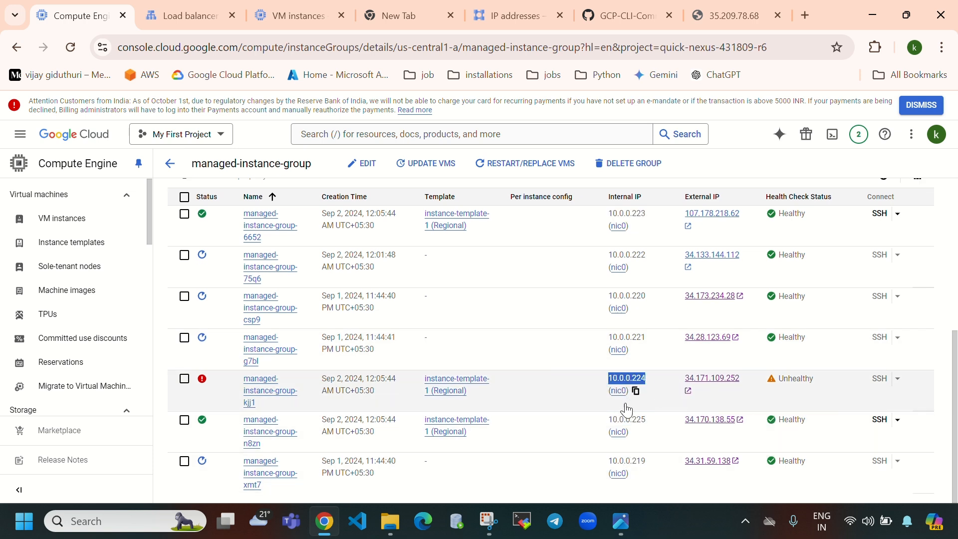
pyautogui.scroll(6, 804, 386)
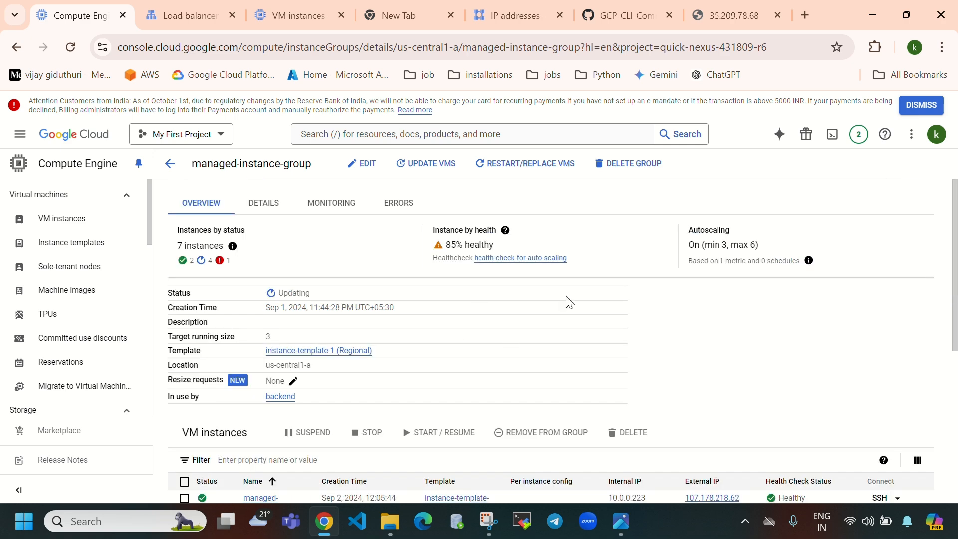
pyautogui.moveTo(445, 244); pyautogui.dragTo(561, 256)
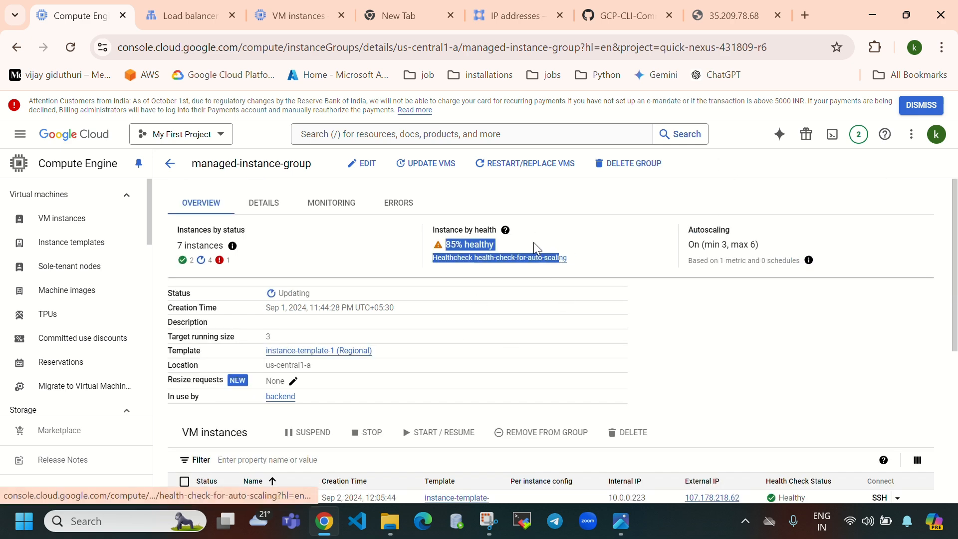
# Reload the load balancer page at 35.209.78.68 repeatedly and read which private IP address serves each response
pyautogui.click(732, 16)
pyautogui.click(70, 48)
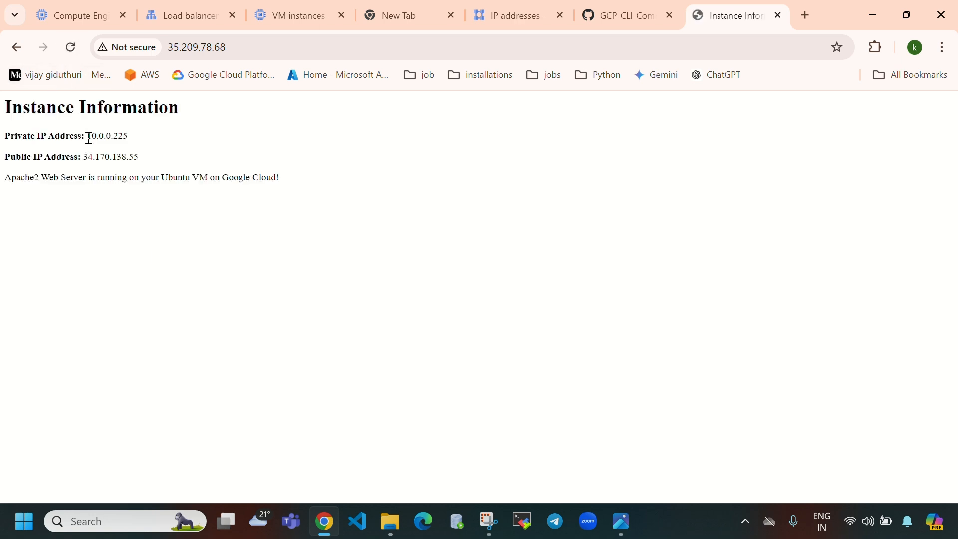
pyautogui.moveTo(89, 137); pyautogui.dragTo(135, 145)
pyautogui.click(77, 50)
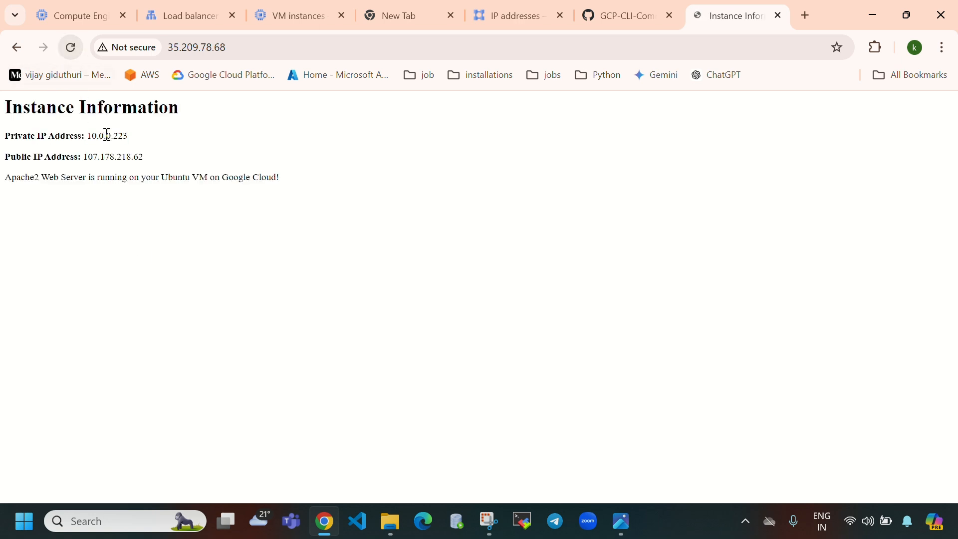
pyautogui.moveTo(89, 137); pyautogui.dragTo(155, 140)
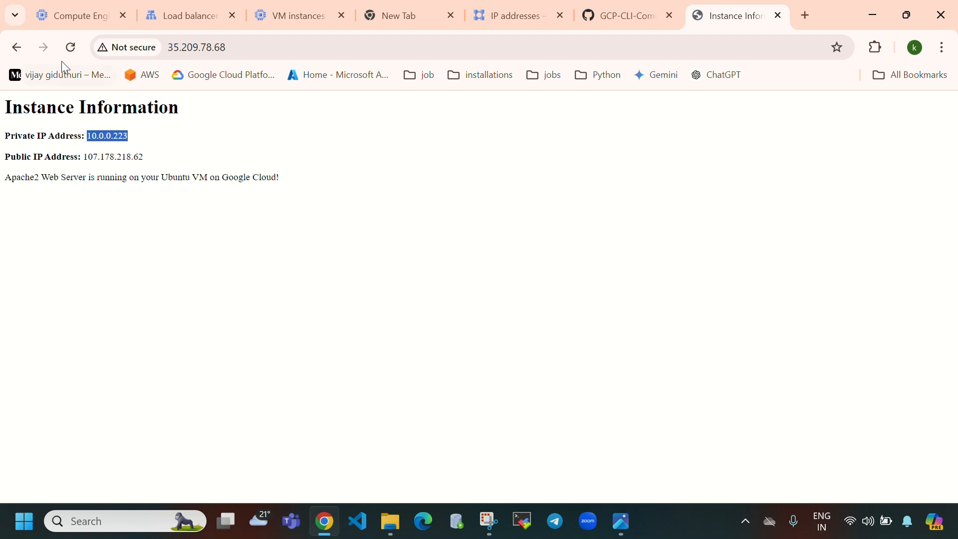
pyautogui.click(74, 47)
pyautogui.moveTo(85, 135); pyautogui.dragTo(174, 139)
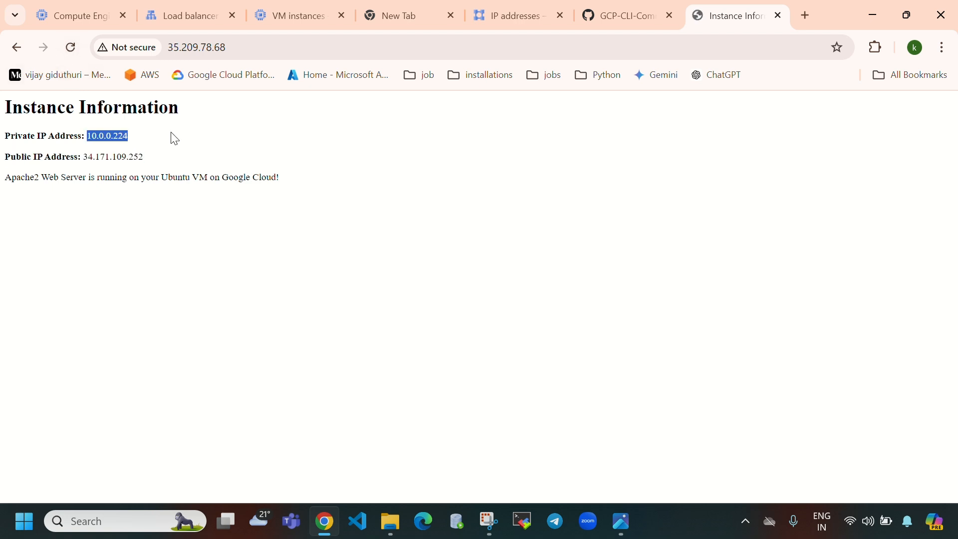
# Return to managed-instance-group, reload its overview and read the updated instance health percentage
pyautogui.click(81, 18)
pyautogui.scroll(-5, 477, 346)
pyautogui.scroll(10, 477, 346)
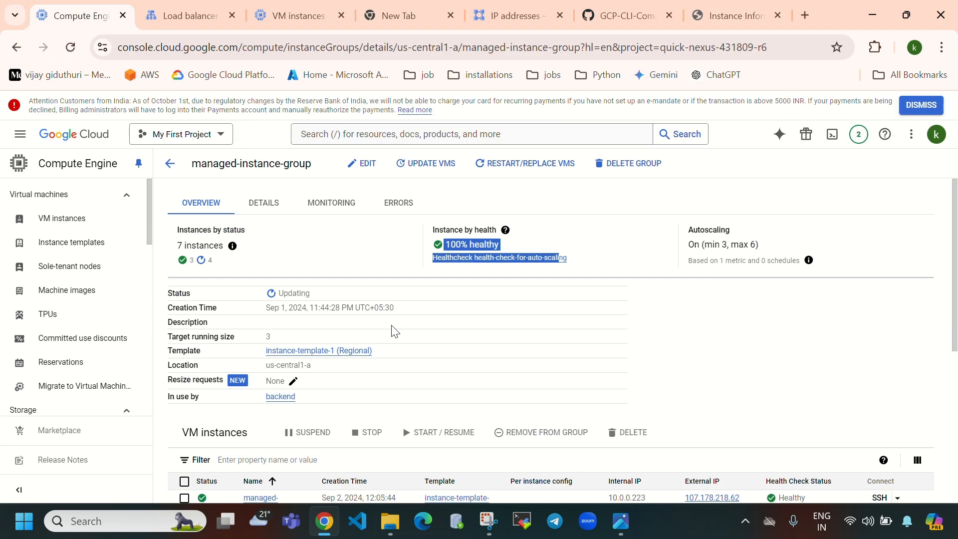
pyautogui.click(72, 47)
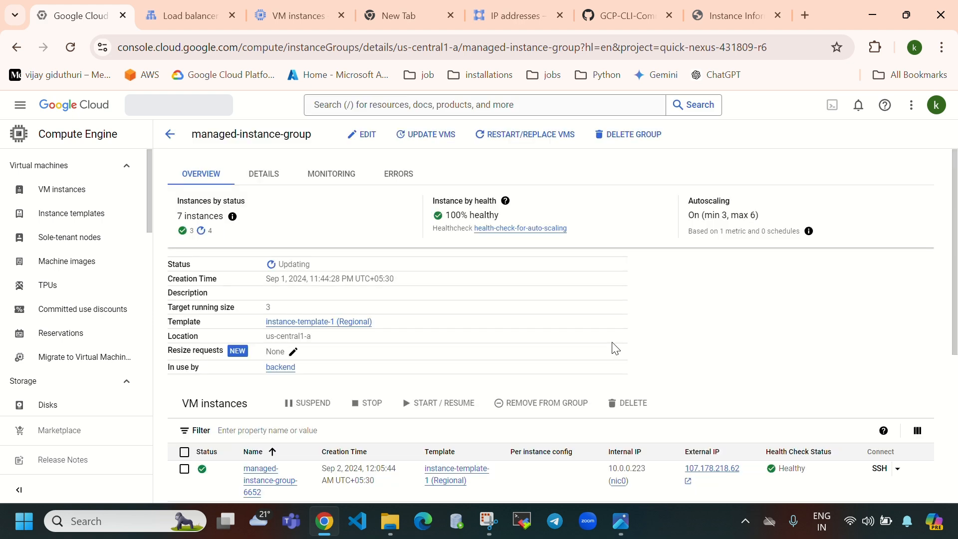
pyautogui.moveTo(448, 245)
pyautogui.mouseDown()
pyautogui.moveTo(695, 232)
pyautogui.moveTo(649, 241)
pyautogui.mouseUp()
pyautogui.click(649, 240)
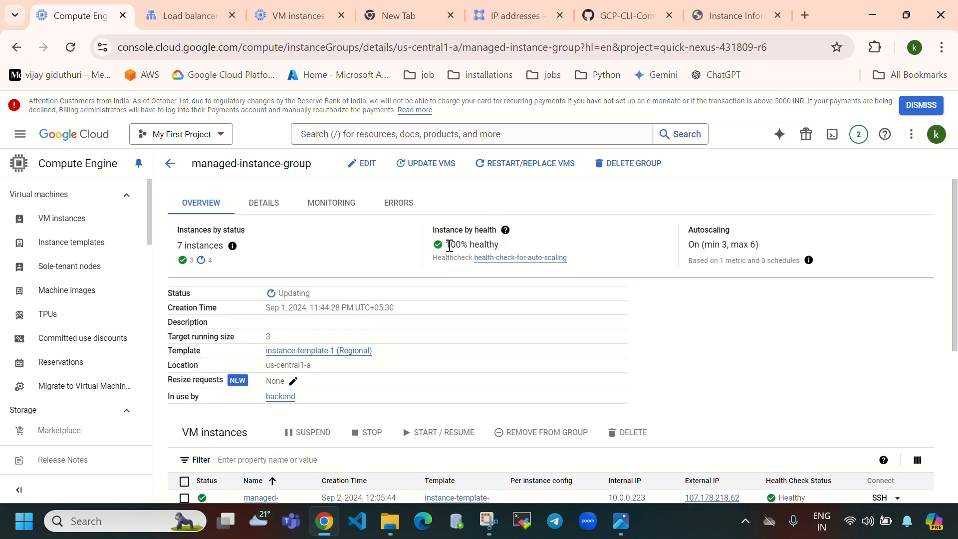
pyautogui.moveTo(448, 245); pyautogui.dragTo(517, 243)
# Identify the internal IPs of the running replacement VMs in managed-instance-group's VM instances list
pyautogui.scroll(-5, 517, 249)
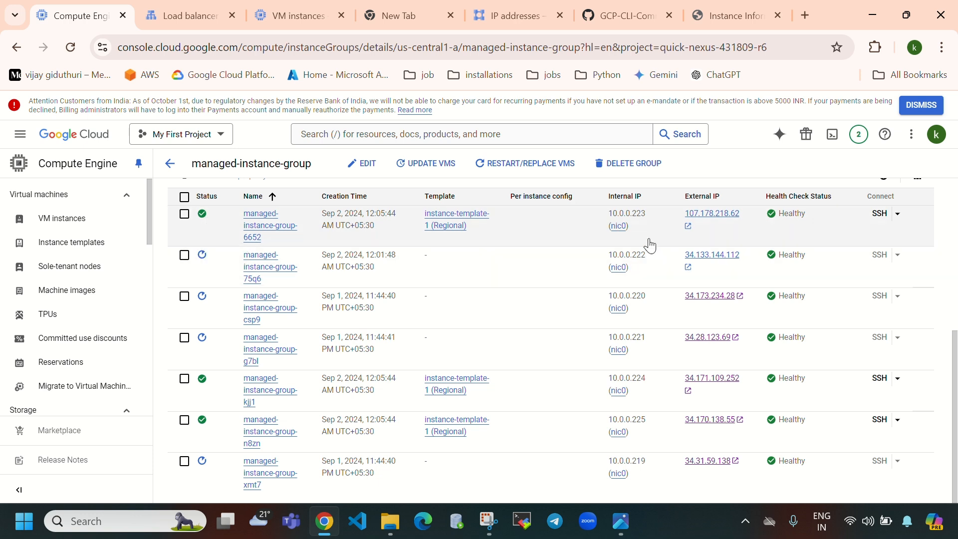
pyautogui.moveTo(654, 214); pyautogui.dragTo(607, 215)
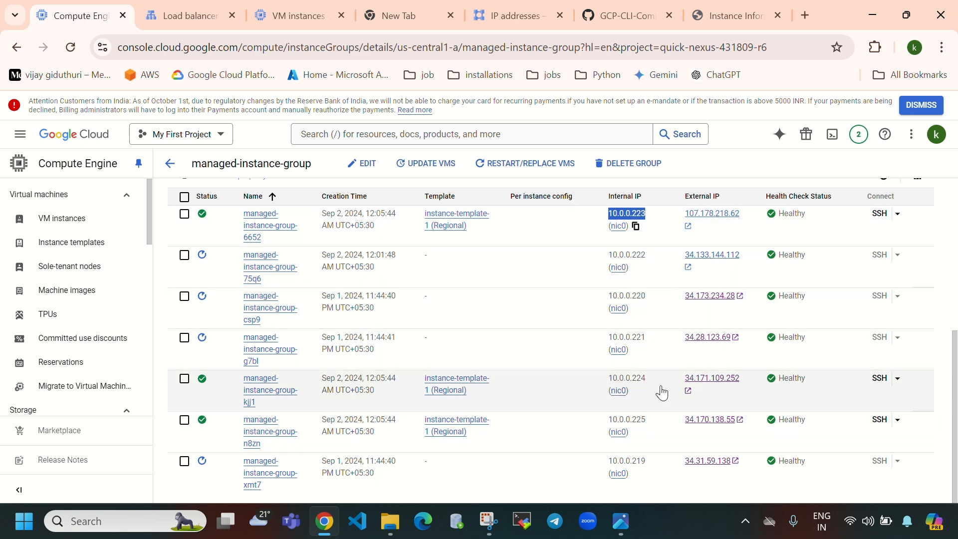
pyautogui.moveTo(655, 384); pyautogui.dragTo(594, 383)
pyautogui.moveTo(660, 422); pyautogui.dragTo(563, 426)
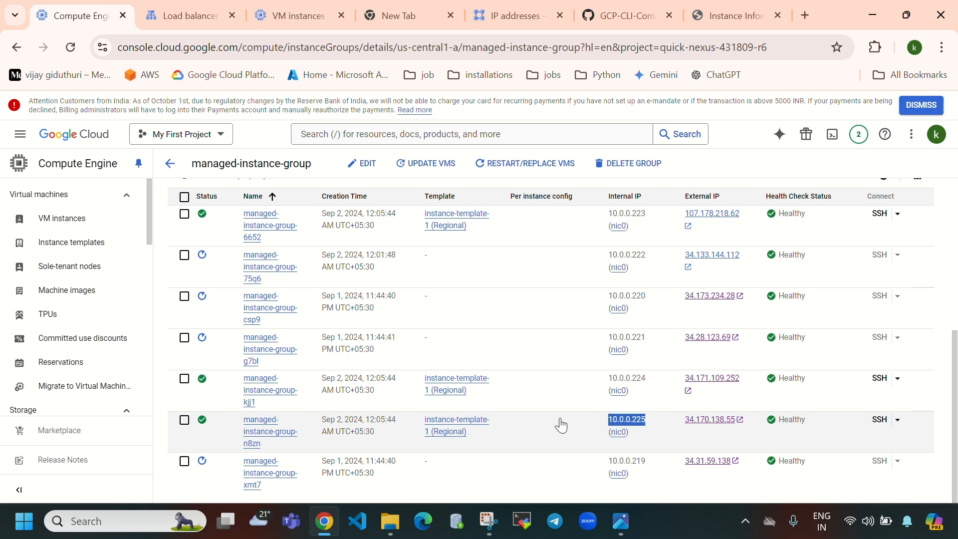
# Compare the private IP served at 35.209.78.68 with the replacement VMs' internal IPs, reloading the page between readings
pyautogui.click(730, 20)
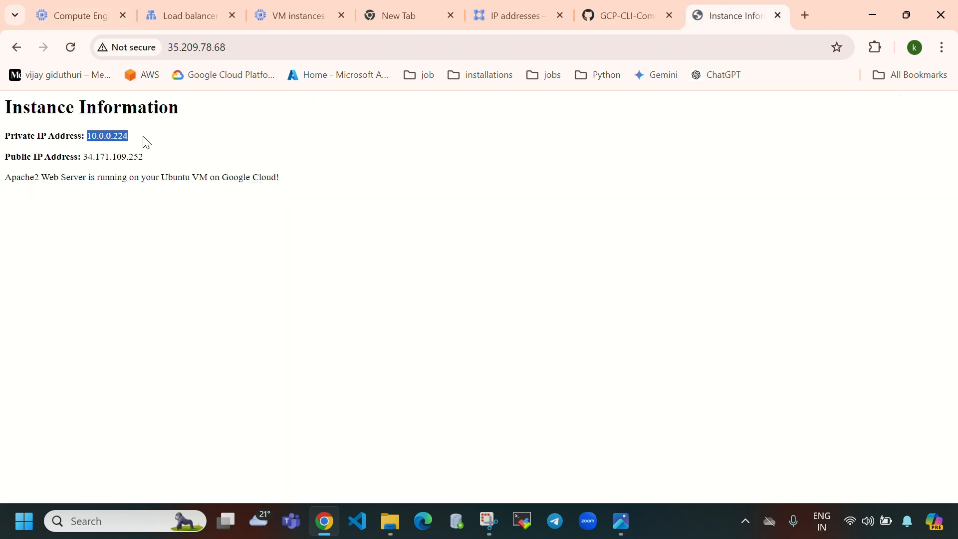
pyautogui.click(113, 136)
pyautogui.moveTo(88, 136); pyautogui.dragTo(130, 137)
pyautogui.click(70, 48)
pyautogui.moveTo(89, 137); pyautogui.dragTo(166, 146)
pyautogui.click(73, 43)
# Examine managed-instance-group's autoscaling minimum and compare it with the status of the VMs in the group
pyautogui.click(61, 11)
pyautogui.scroll(5, 457, 298)
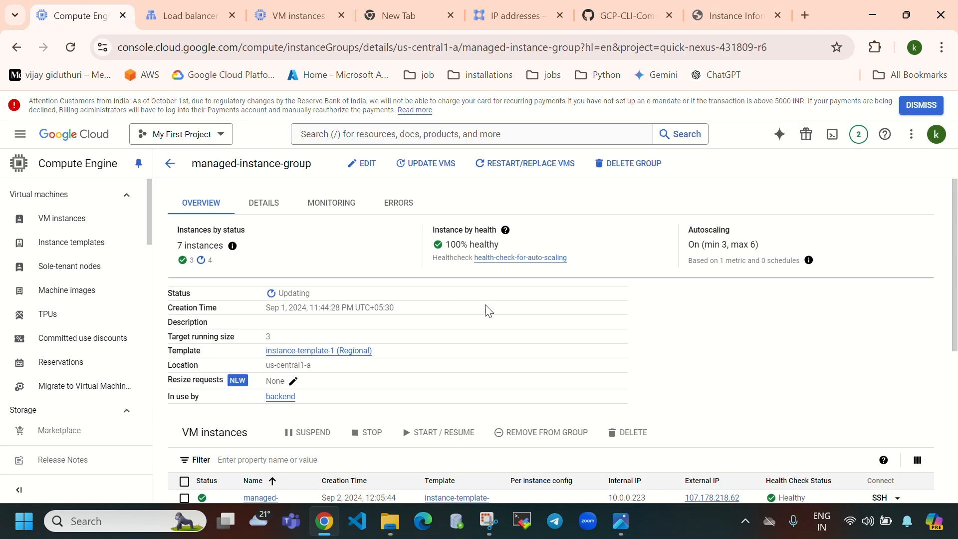
pyautogui.moveTo(690, 230); pyautogui.dragTo(768, 235)
pyautogui.click(702, 245)
pyautogui.moveTo(726, 245); pyautogui.dragTo(679, 256)
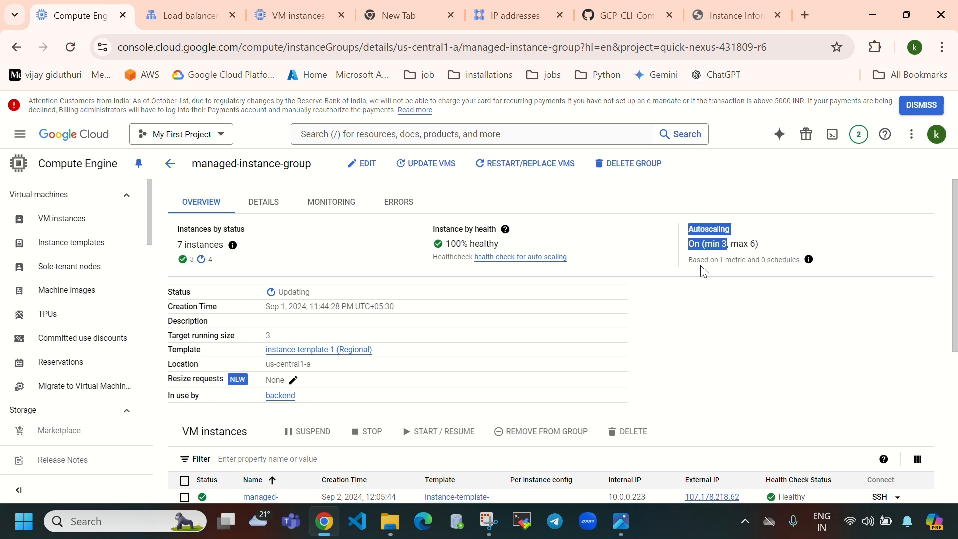
pyautogui.scroll(-6, 590, 344)
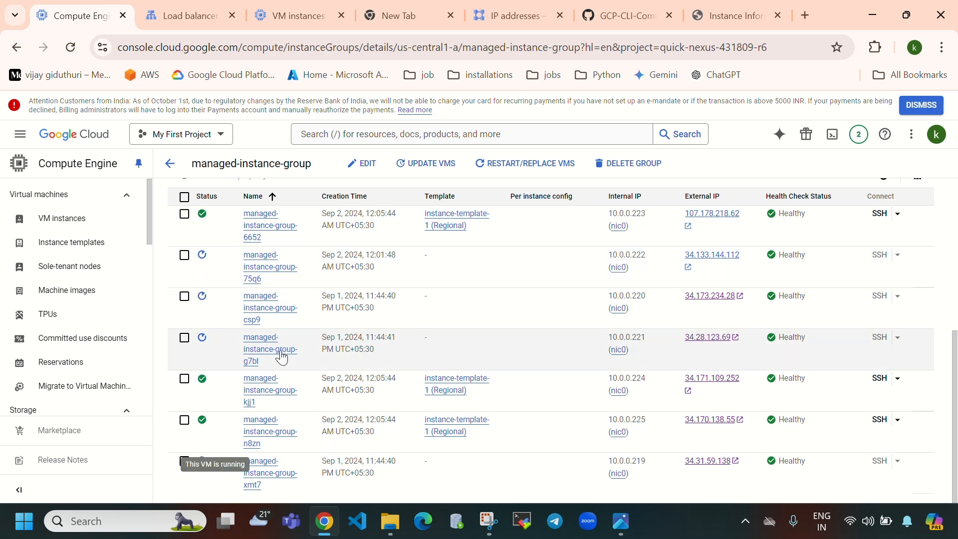
pyautogui.scroll(6, 701, 255)
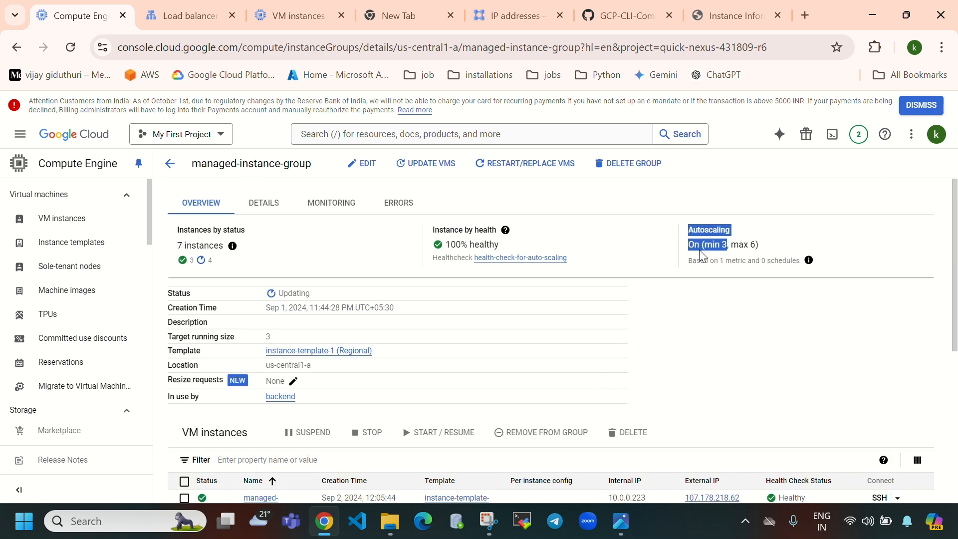
pyautogui.click(730, 244)
pyautogui.moveTo(728, 247); pyautogui.dragTo(700, 246)
# Review my-loadbalancer's frontend details alongside the managed-instance-group overview, and reopen the page served at 35.209.78.68
pyautogui.click(214, 18)
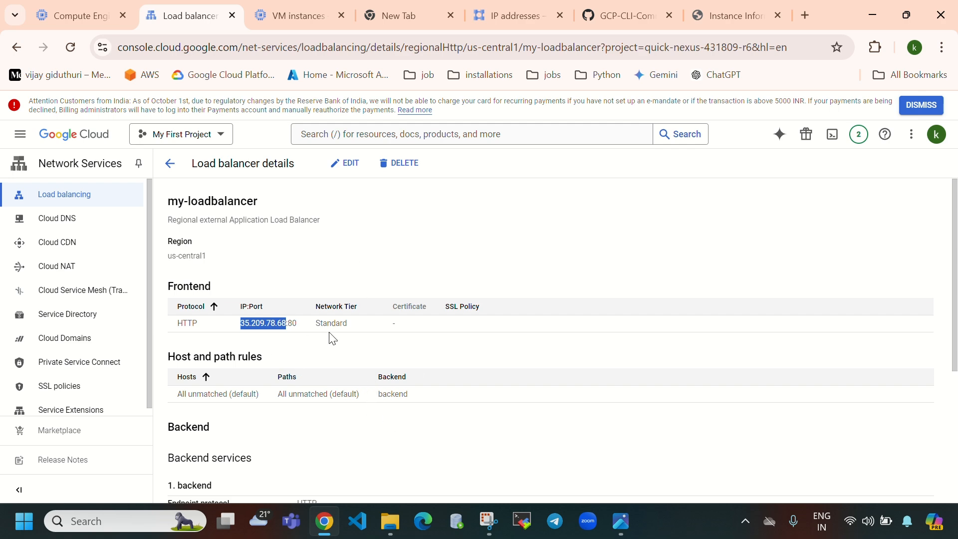
pyautogui.click(82, 12)
pyautogui.moveTo(252, 252)
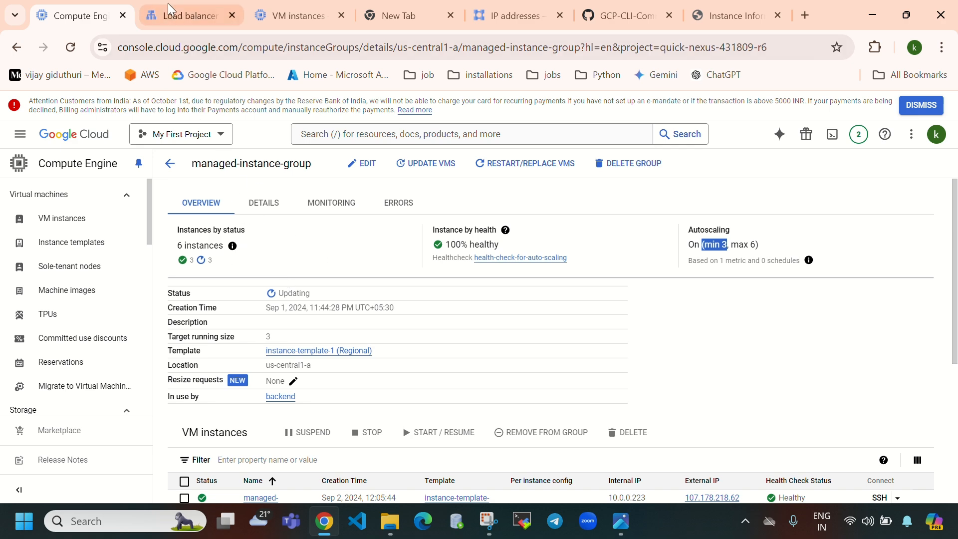
pyautogui.click(194, 15)
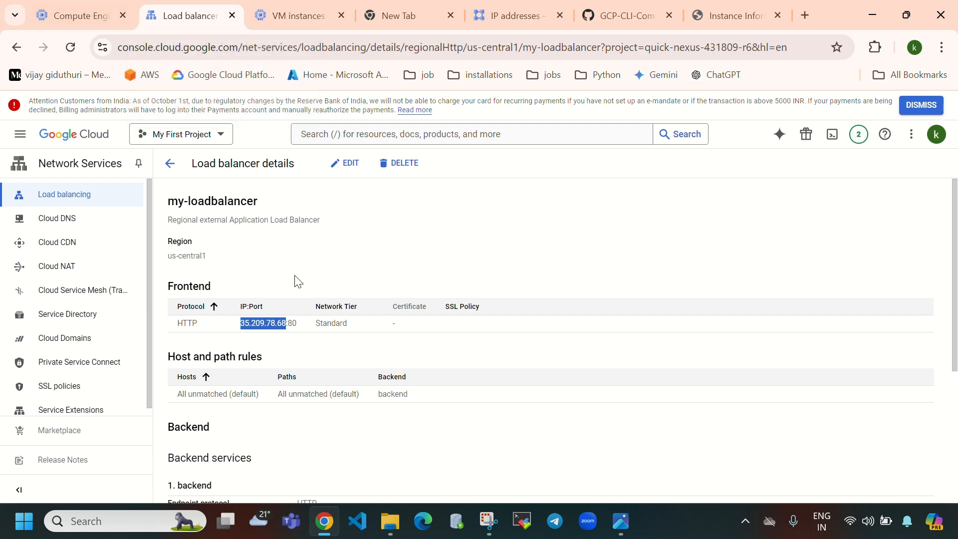
pyautogui.click(75, 16)
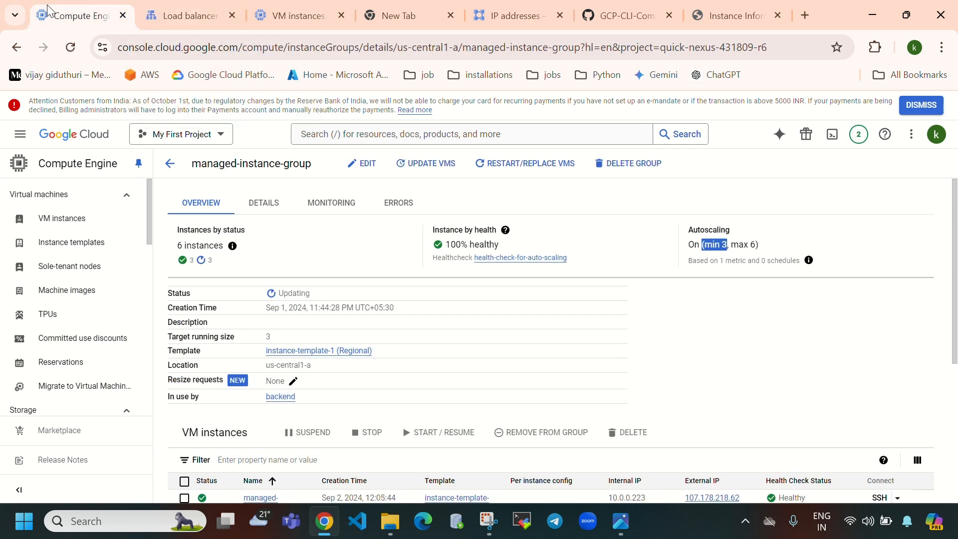
pyautogui.scroll(-6, 68, 415)
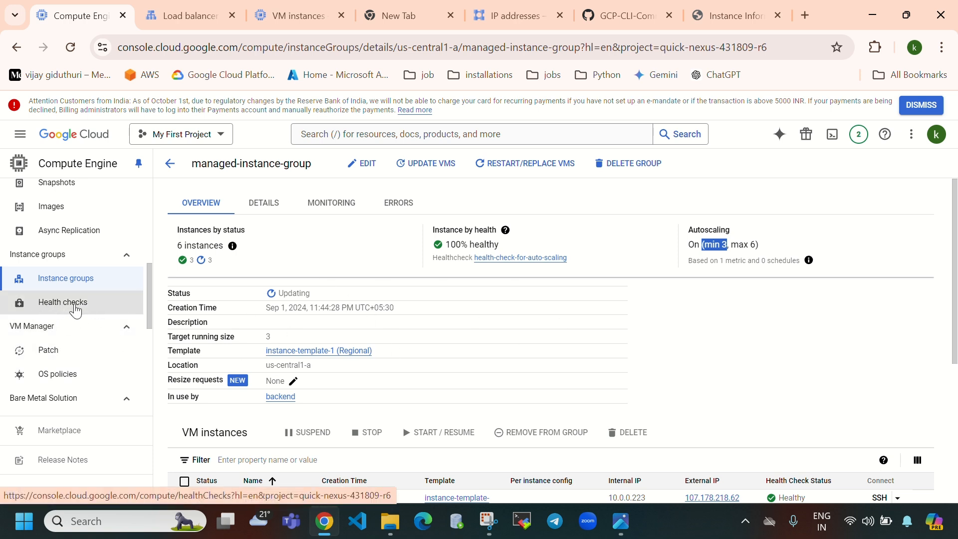
pyautogui.scroll(6, 77, 314)
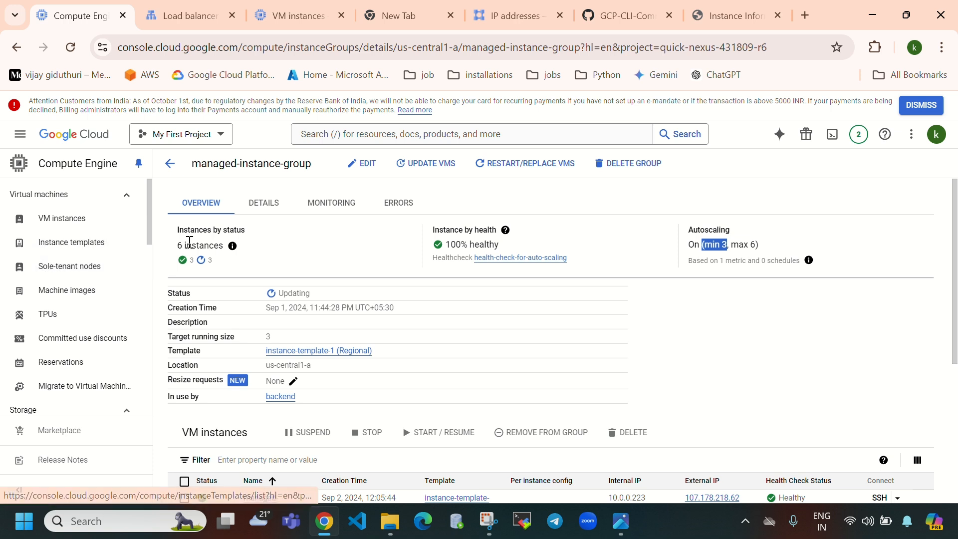
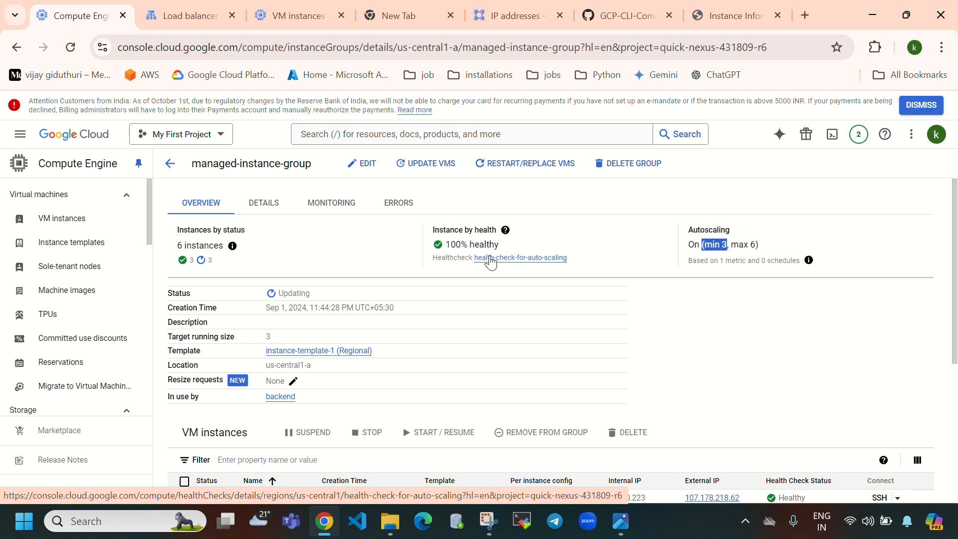
pyautogui.click(724, 23)
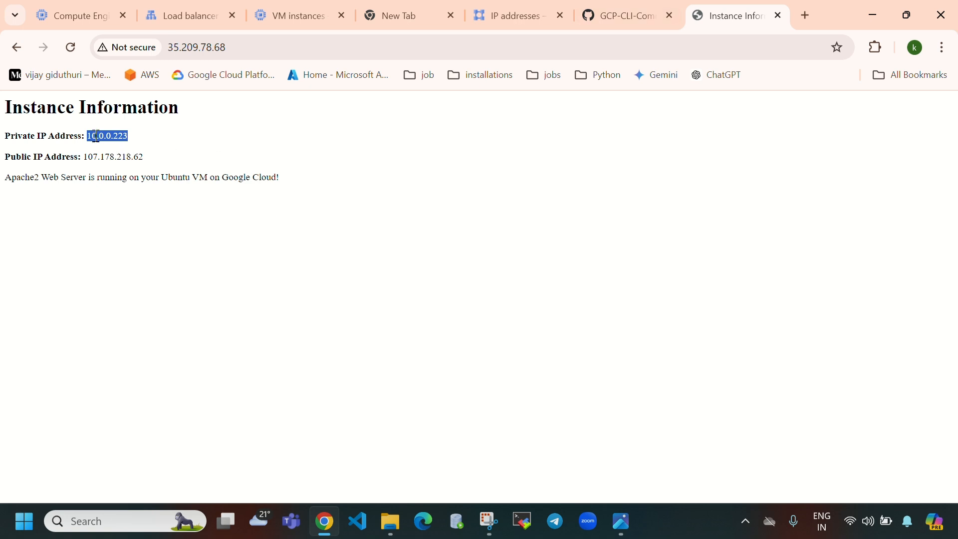
# Reload the page served at 35.209.78.68 and compare the private IP address between readings
pyautogui.click(73, 47)
pyautogui.moveTo(143, 144); pyautogui.dragTo(91, 134)
pyautogui.click(70, 47)
pyautogui.click(174, 143)
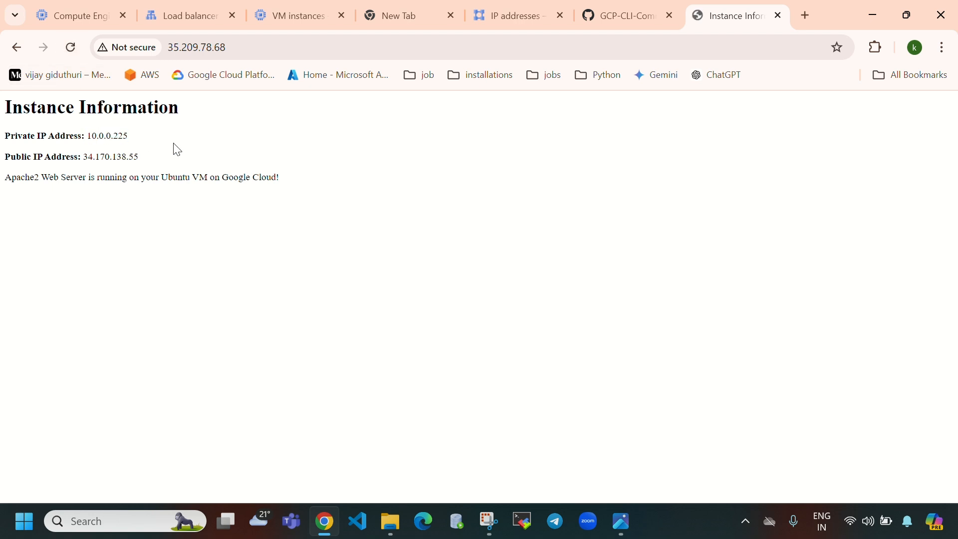
pyautogui.click(181, 17)
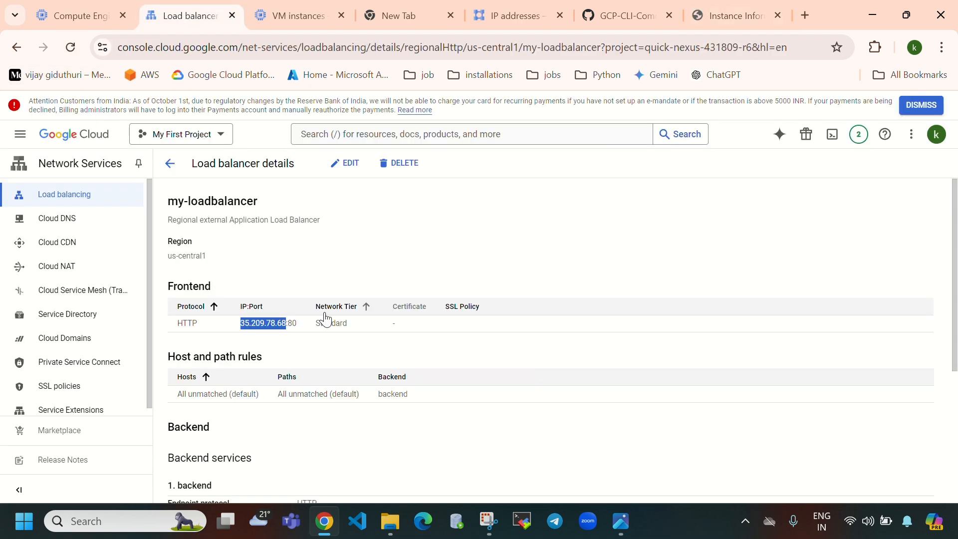
# Examine managed-instance-group's autoscaling settings and the status, template and health of its VM instances
pyautogui.click(70, 16)
pyautogui.scroll(-5, 416, 421)
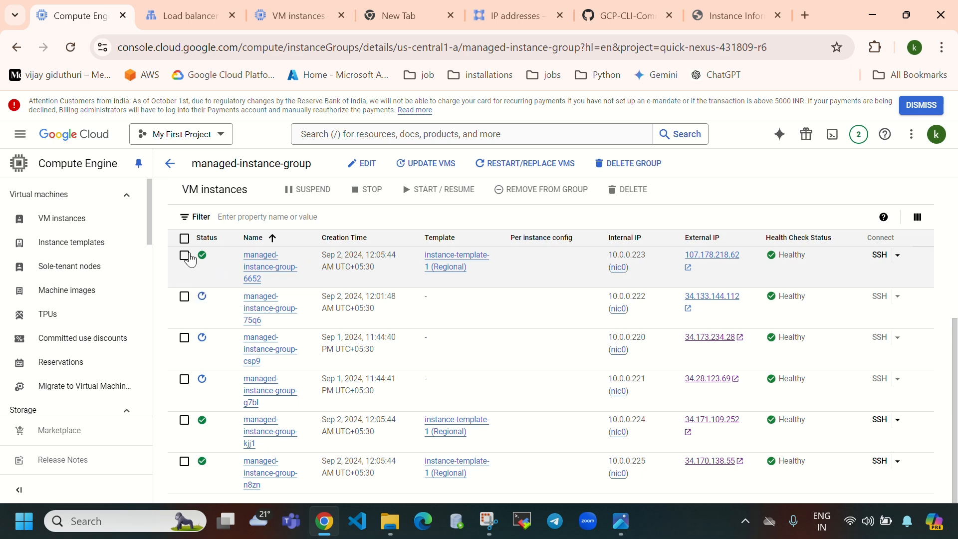
pyautogui.scroll(3, 529, 394)
pyautogui.scroll(-2, 661, 396)
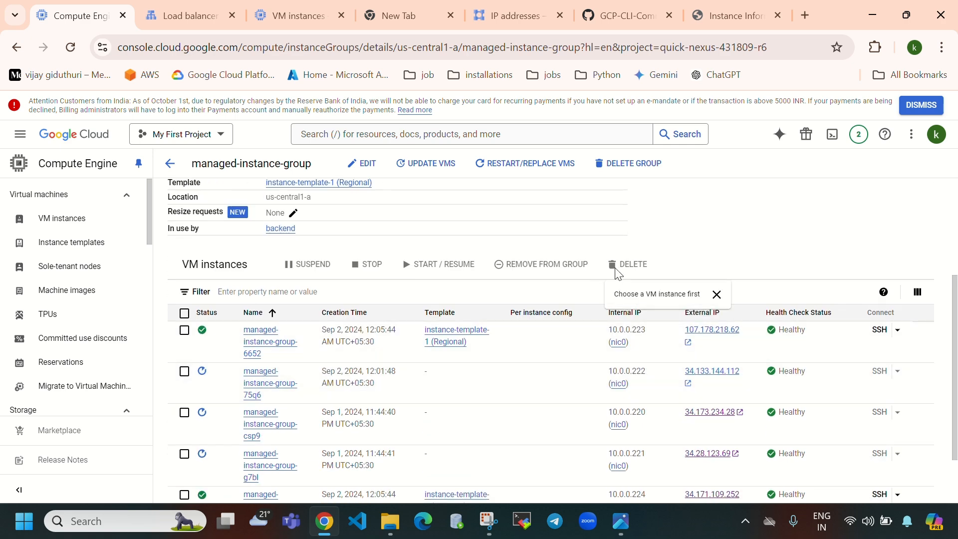
pyautogui.scroll(3, 706, 249)
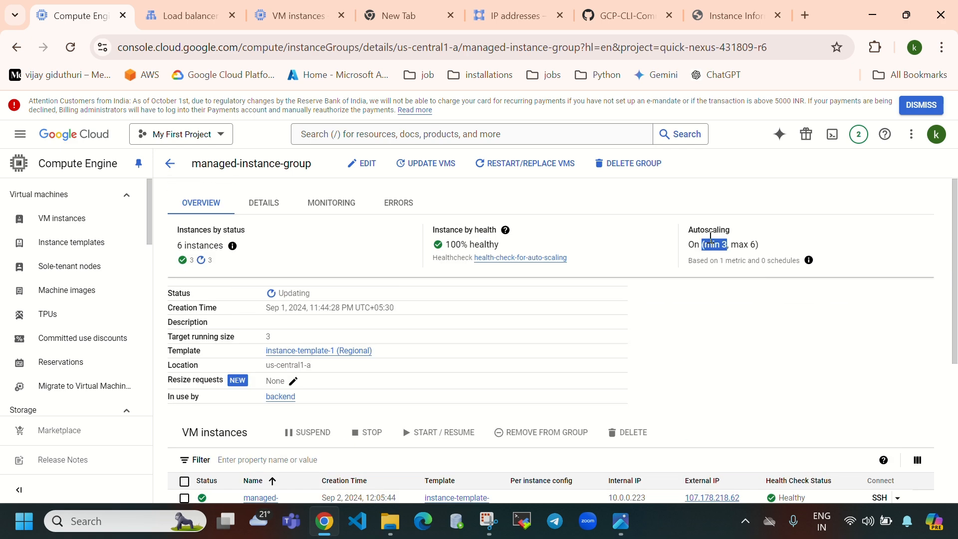
pyautogui.moveTo(680, 229); pyautogui.dragTo(786, 228)
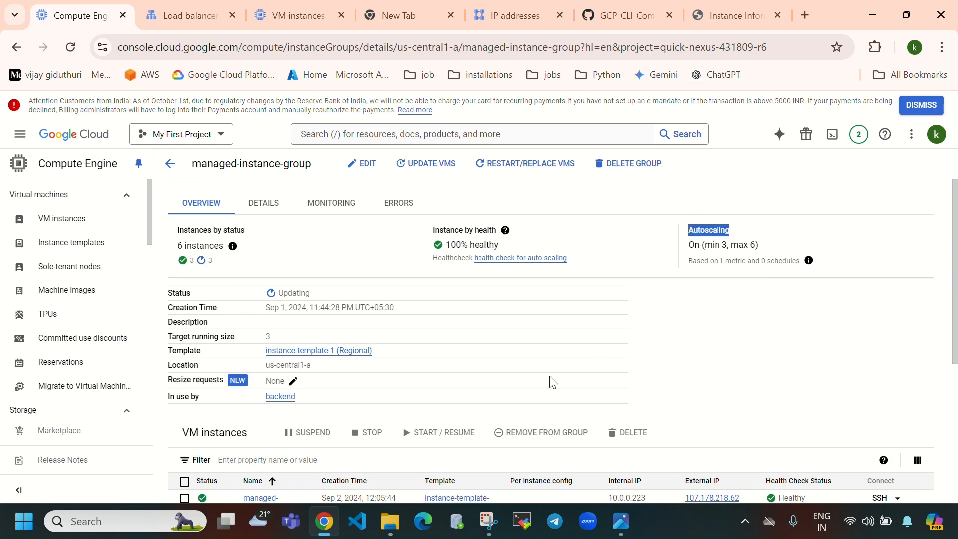
pyautogui.scroll(-5, 549, 381)
pyautogui.scroll(1, 529, 310)
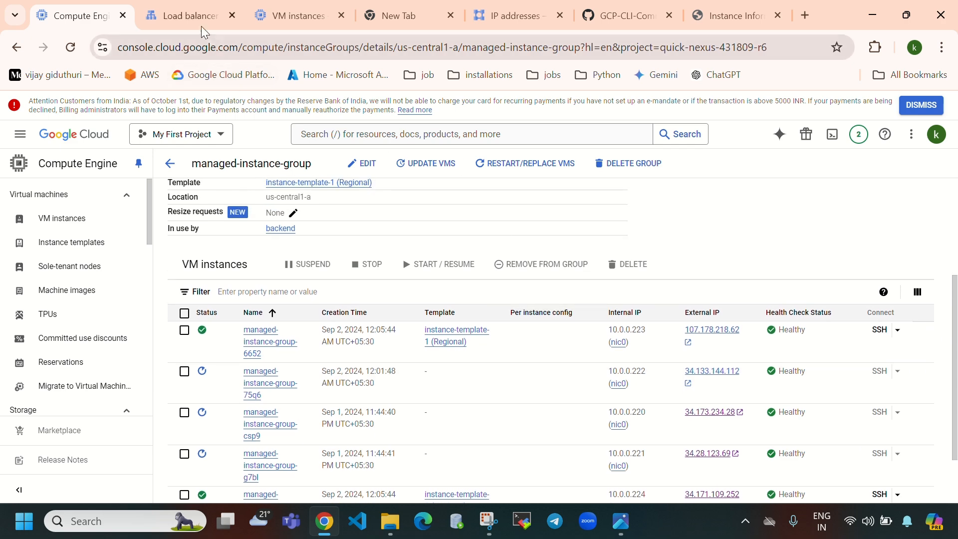
pyautogui.scroll(-2, 310, 327)
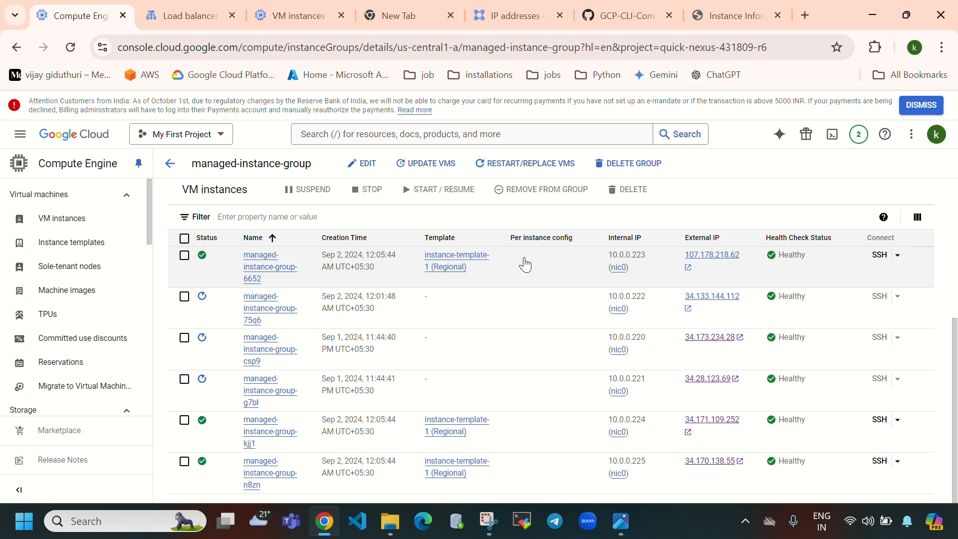
# Delete my-loadbalancer together with its regional backend service, leaving health-check-for-auto-scaling out of the deletion, and check the operation's progress
pyautogui.click(185, 23)
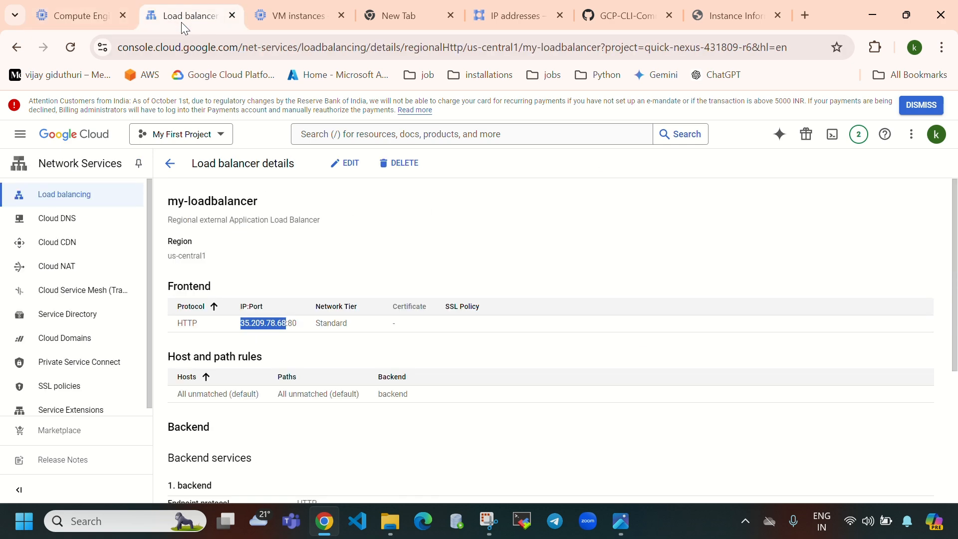
pyautogui.click(82, 195)
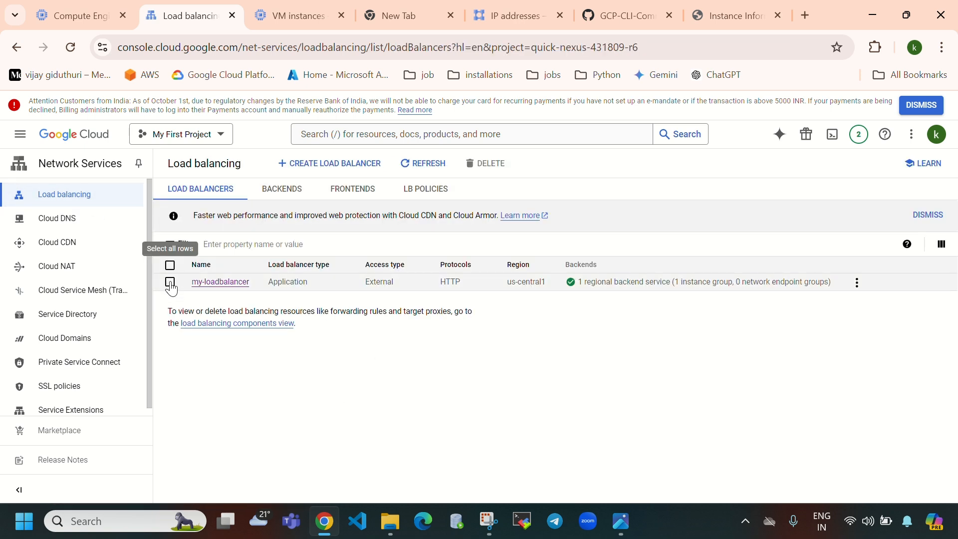
pyautogui.click(171, 283)
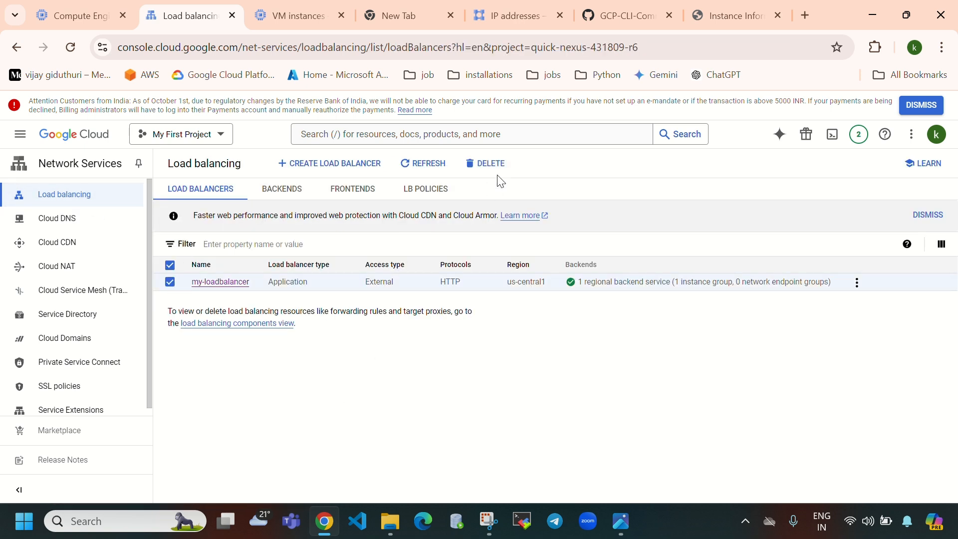
pyautogui.click(477, 165)
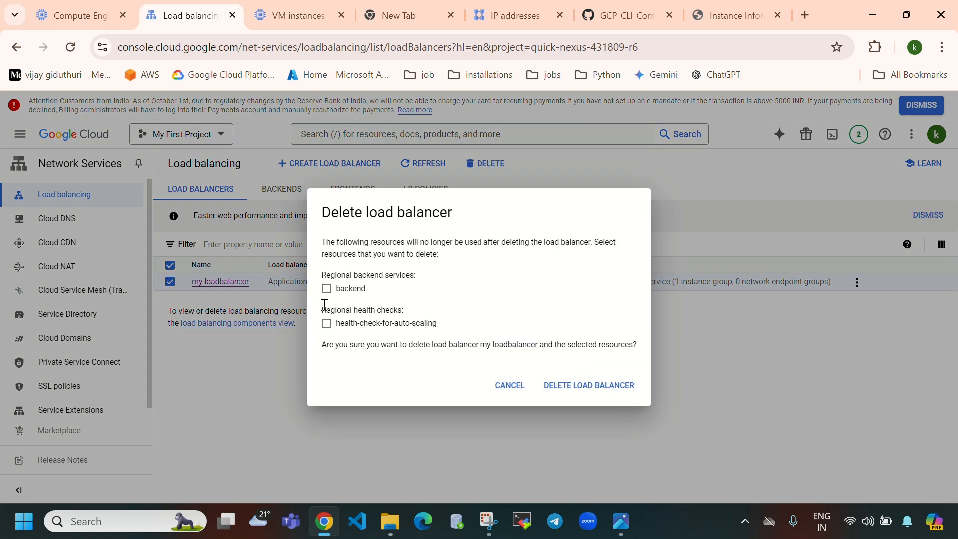
pyautogui.click(327, 290)
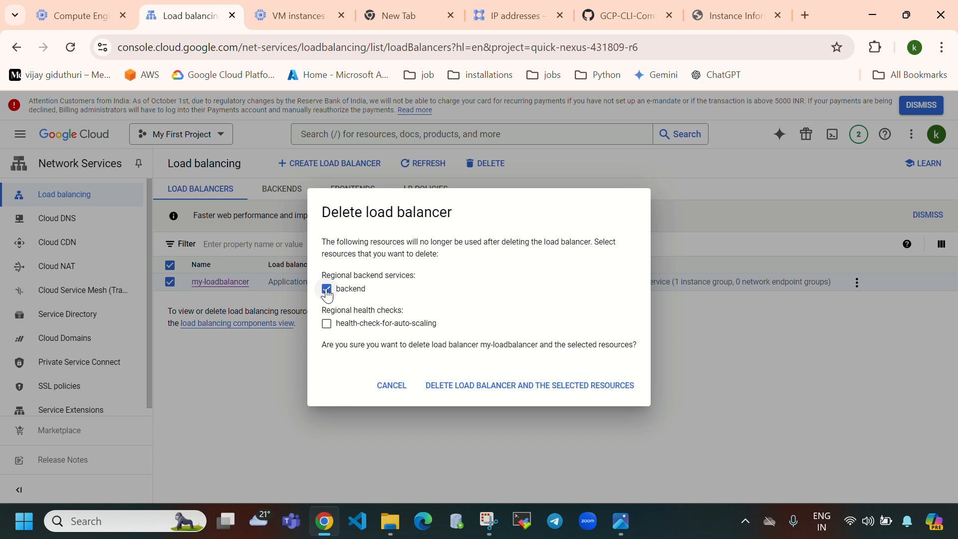
pyautogui.click(326, 325)
pyautogui.click(72, 20)
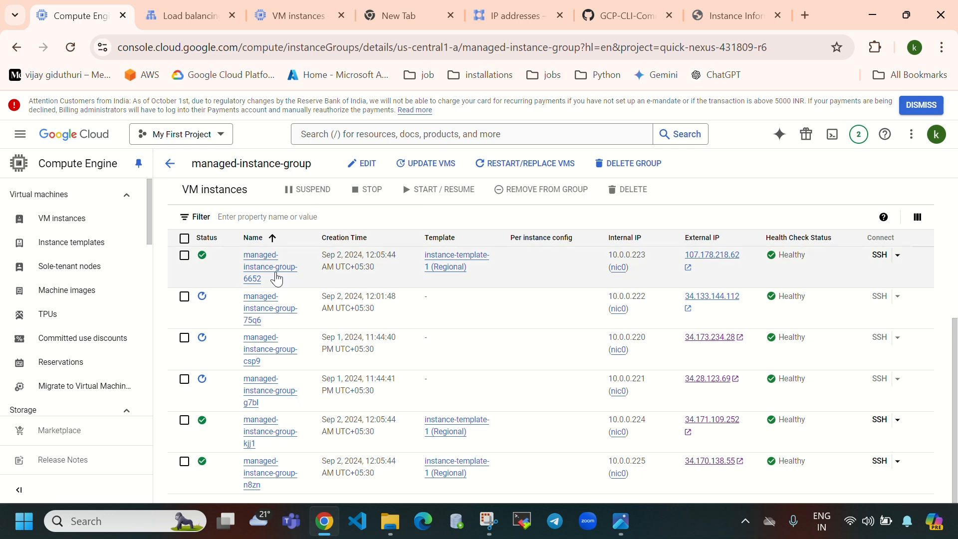
pyautogui.scroll(5, 321, 216)
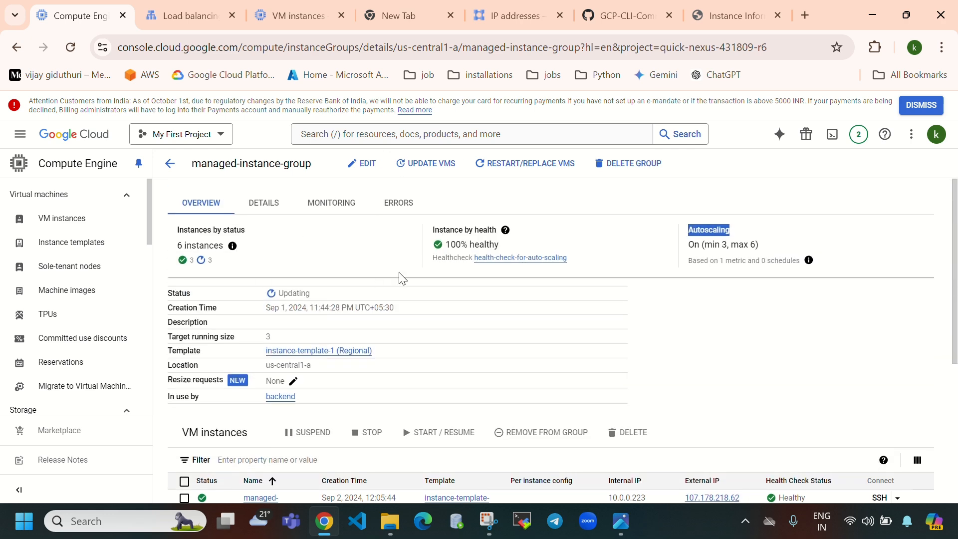
pyautogui.click(175, 20)
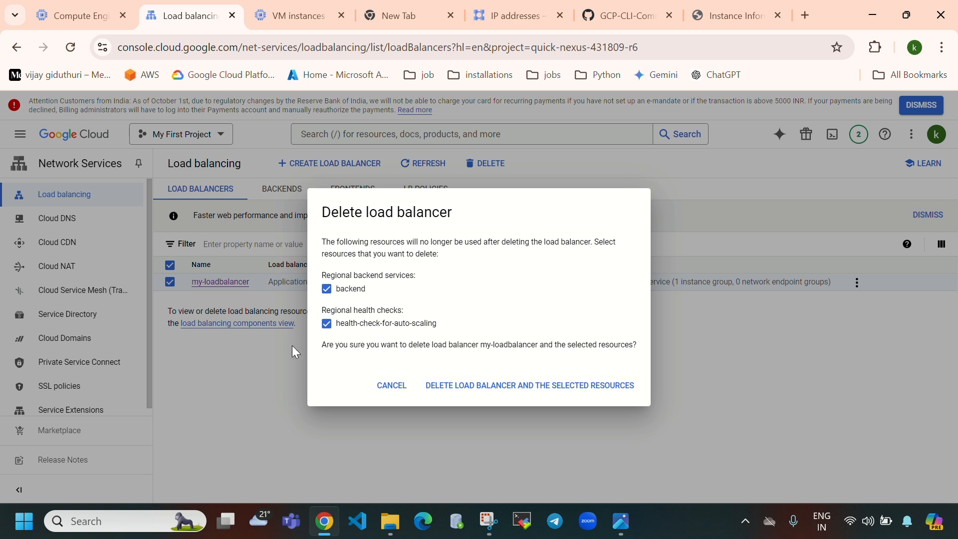
pyautogui.click(326, 324)
pyautogui.click(512, 387)
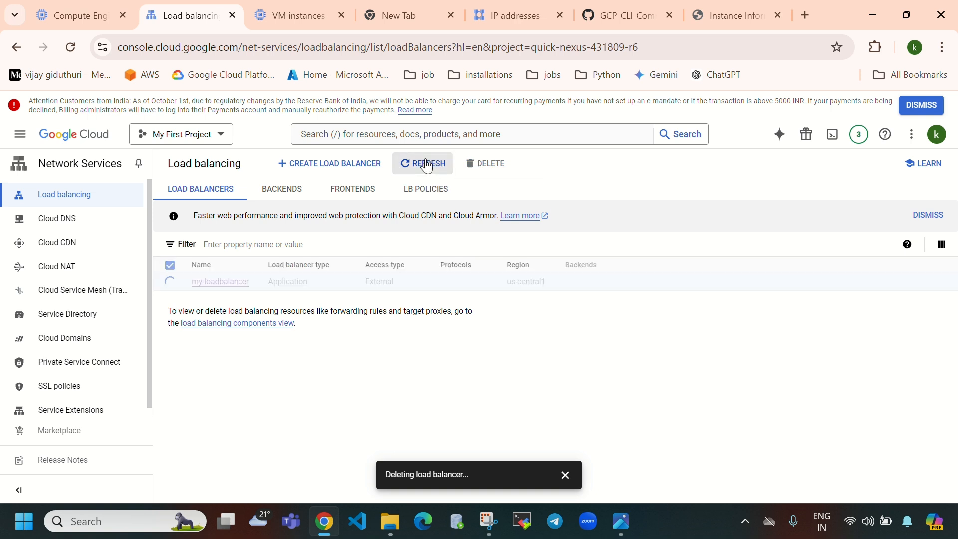
pyautogui.click(858, 133)
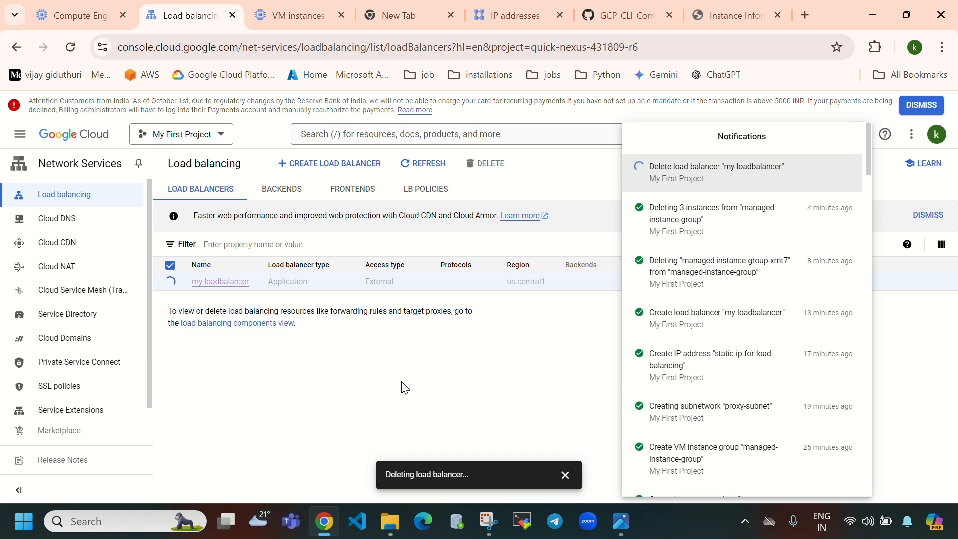
pyautogui.click(69, 20)
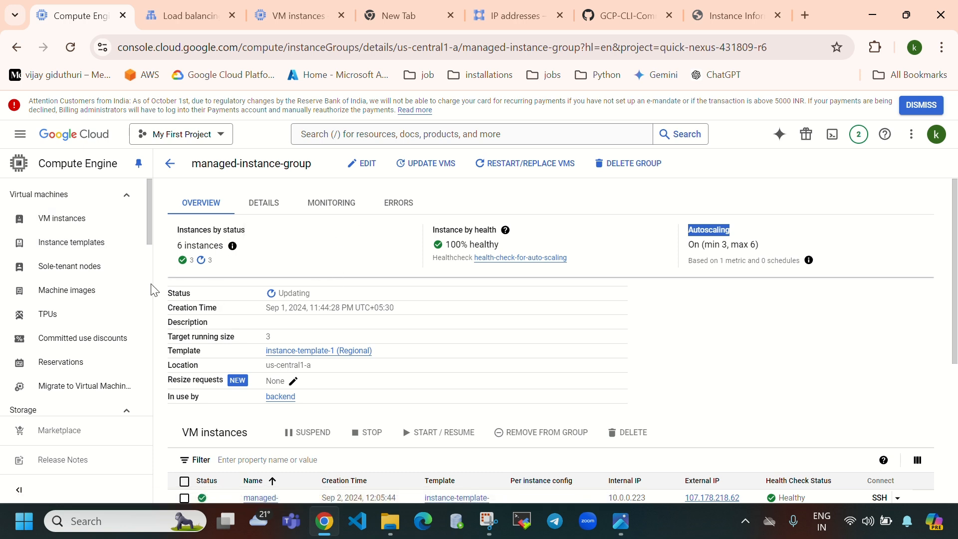
pyautogui.scroll(-2, 62, 262)
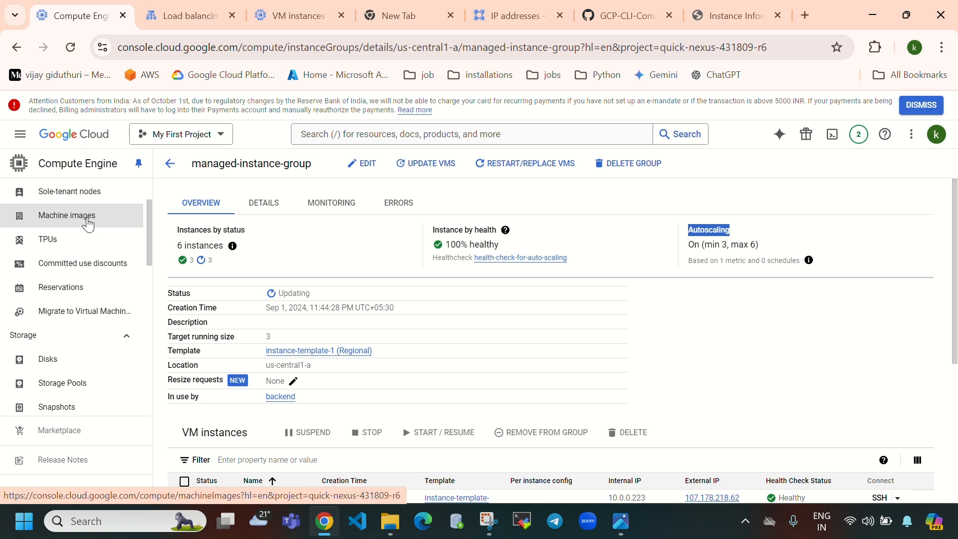
pyautogui.scroll(-3, 88, 224)
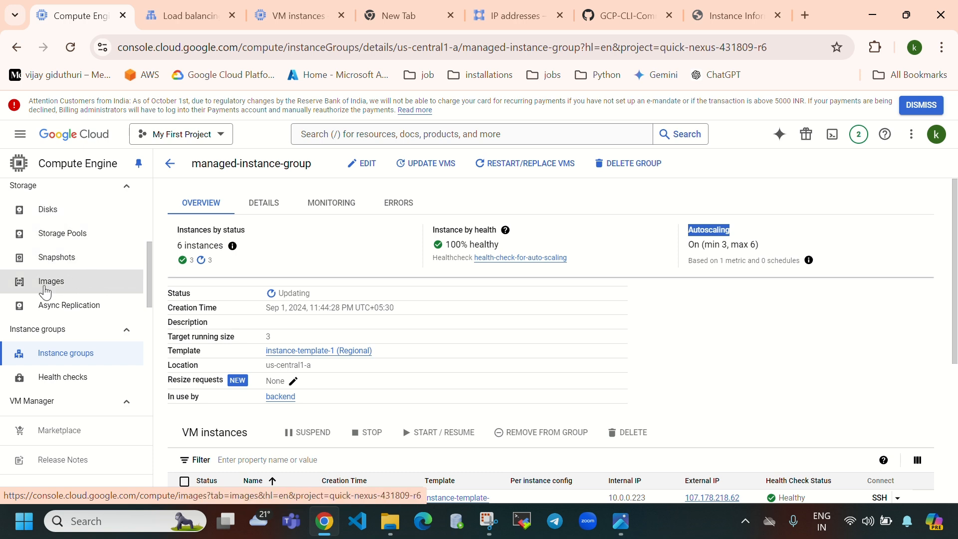
pyautogui.scroll(-2, 51, 288)
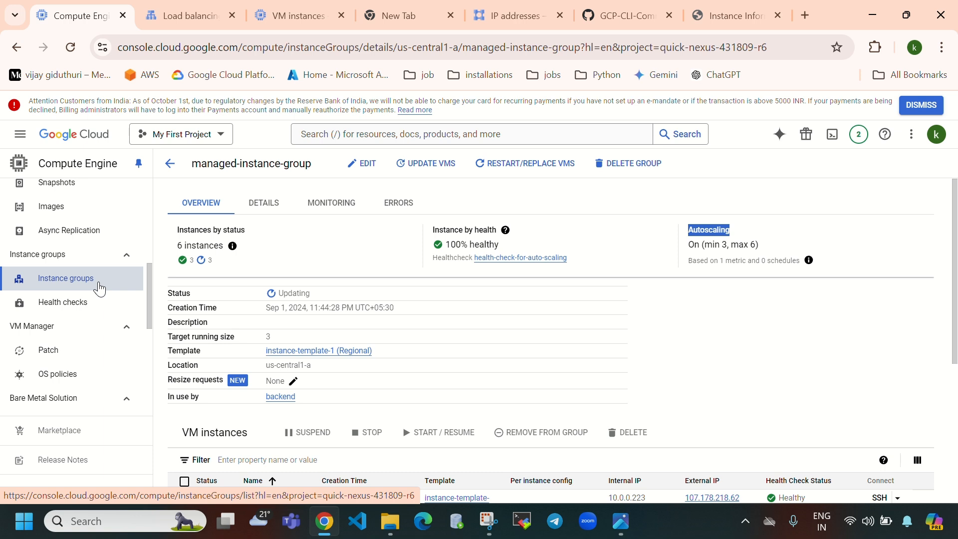
pyautogui.scroll(-3, 117, 332)
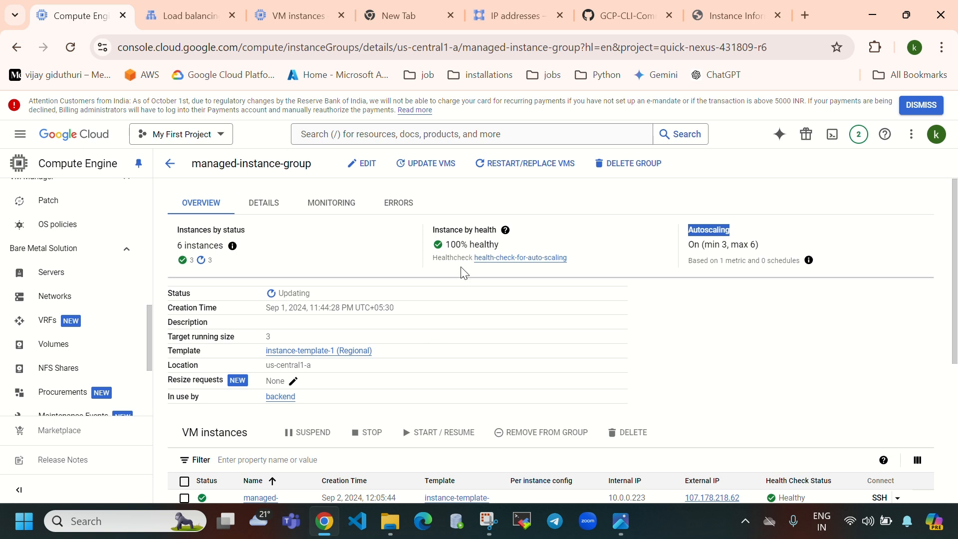
pyautogui.moveTo(199, 29)
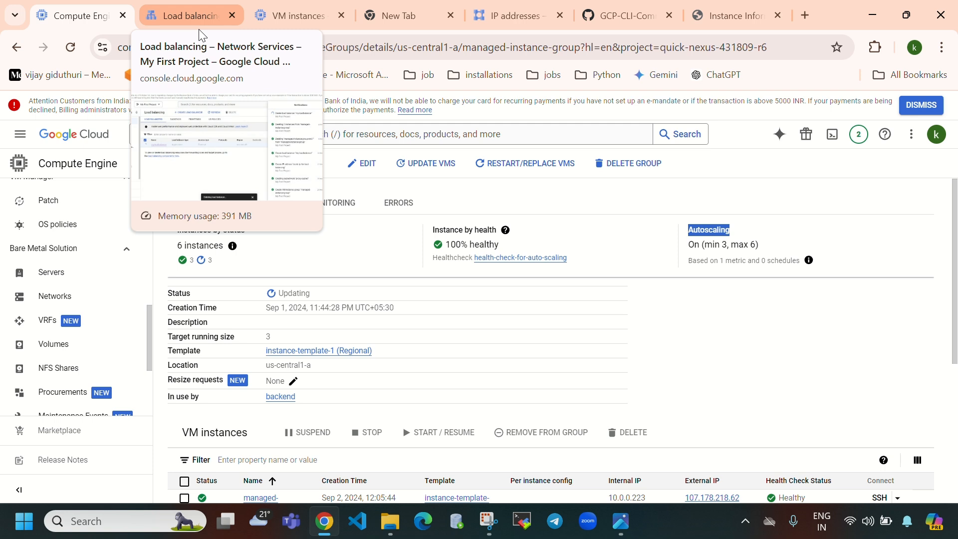
pyautogui.scroll(8, 75, 269)
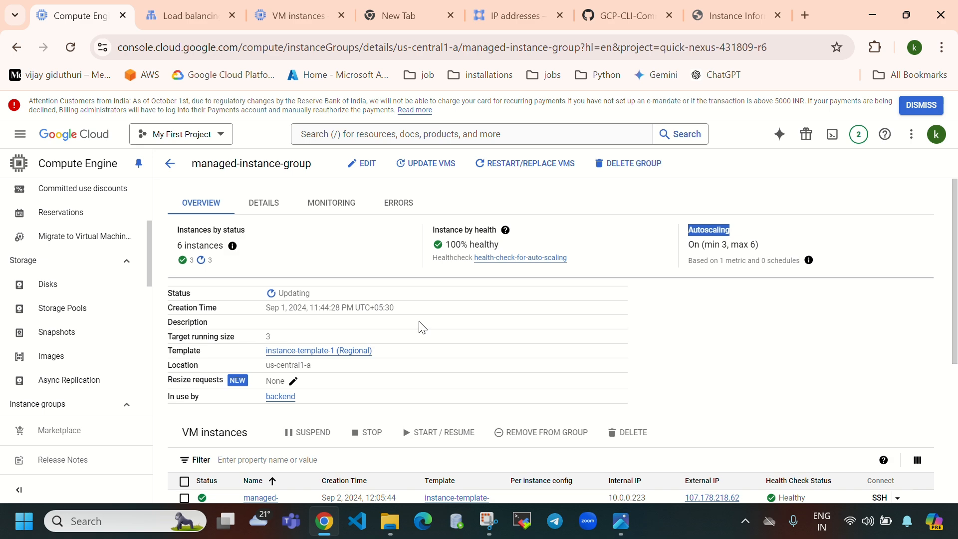
# Refresh the load balancers list and check whether the page at 35.209.78.68 still loads
pyautogui.click(178, 20)
pyautogui.click(424, 163)
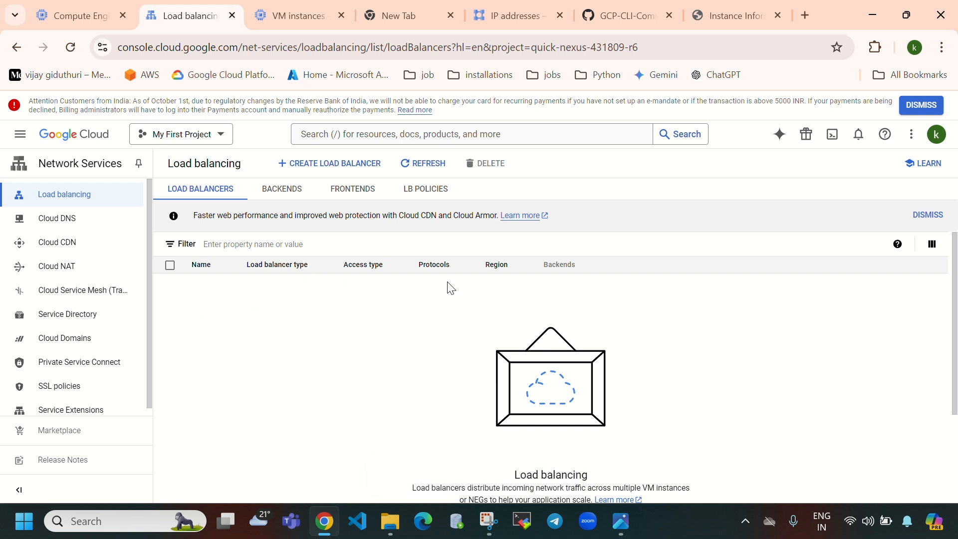
pyautogui.click(722, 15)
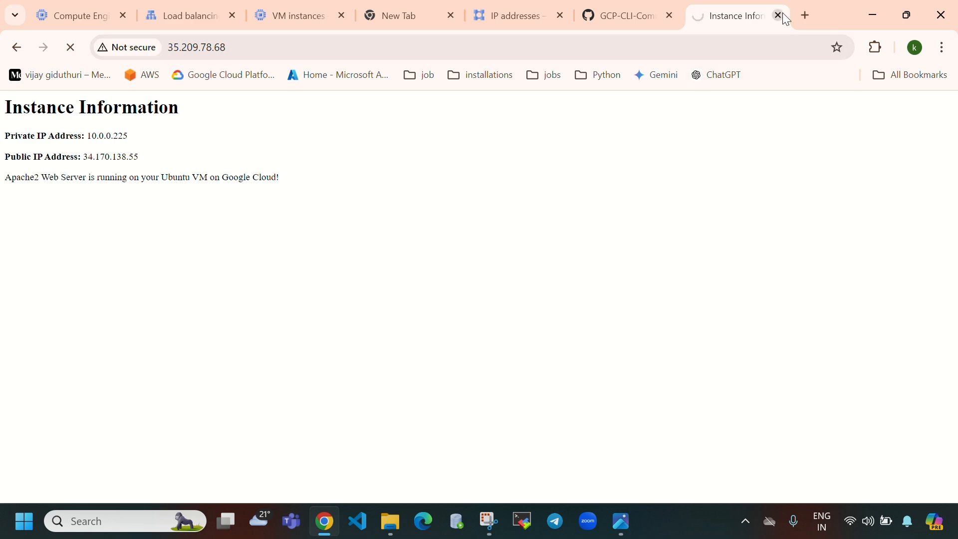
pyautogui.click(90, 20)
pyautogui.click(728, 16)
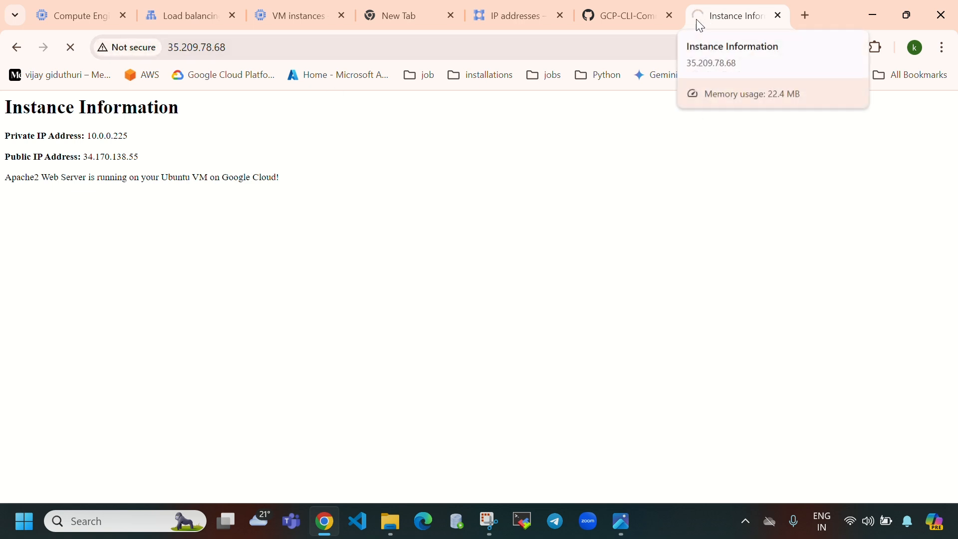
# Check the project's load balancing backends, frontends and load balancers lists for leftover resources
pyautogui.click(195, 14)
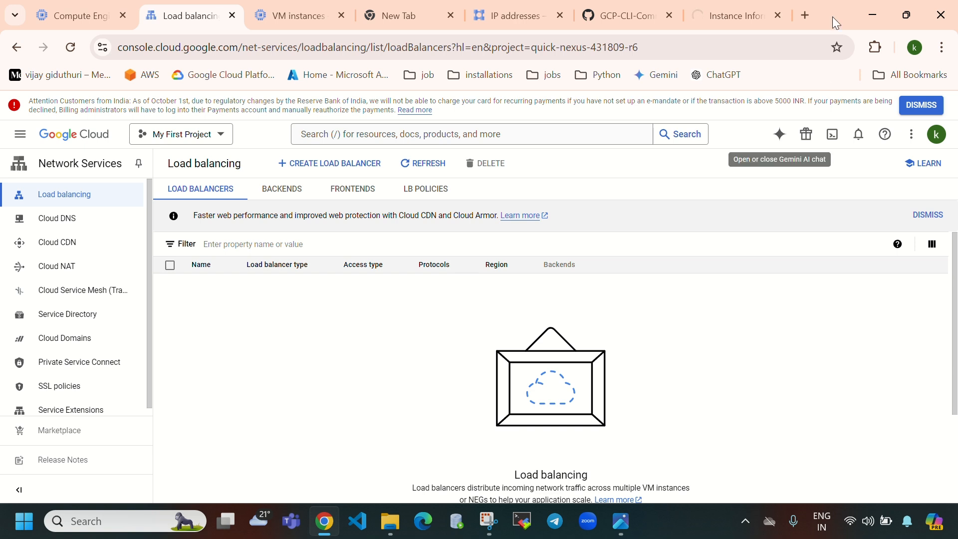
pyautogui.click(283, 202)
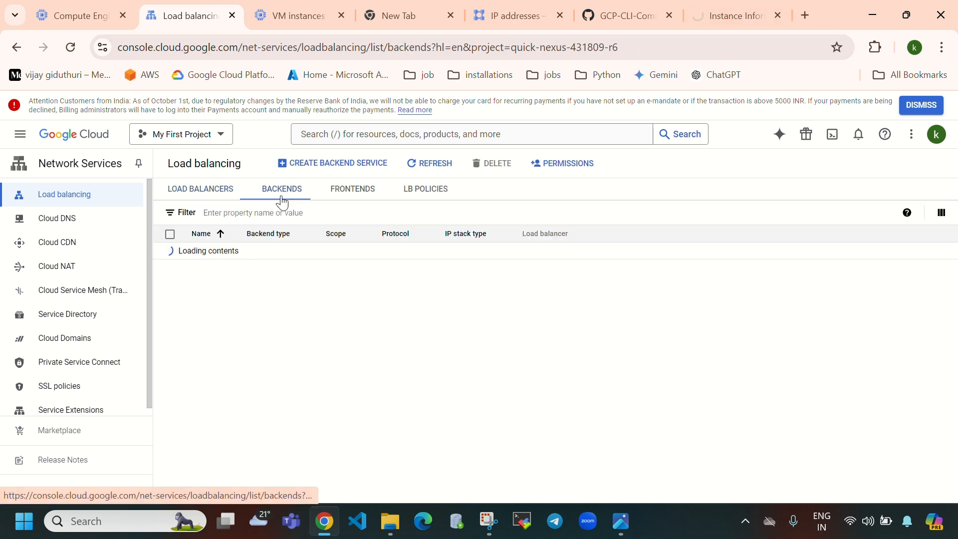
pyautogui.click(370, 192)
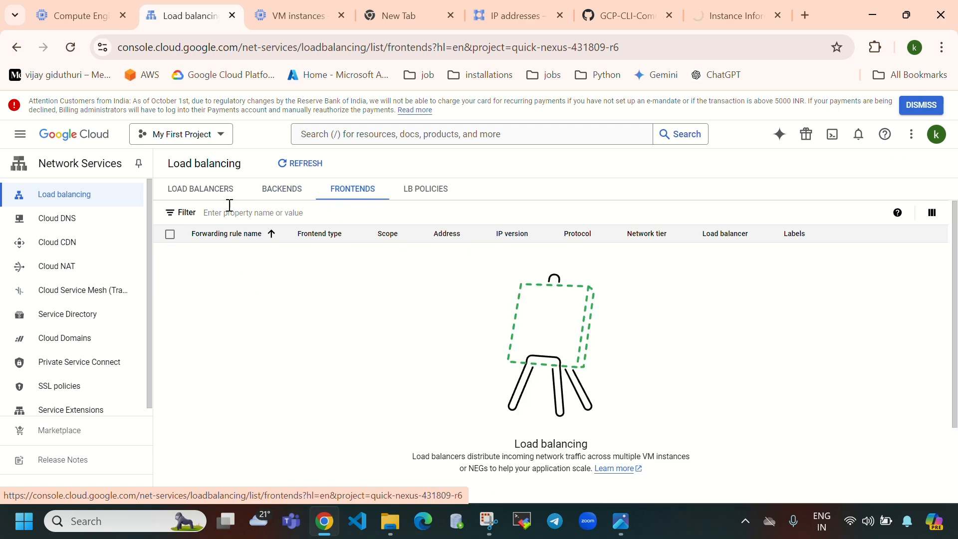
pyautogui.click(206, 191)
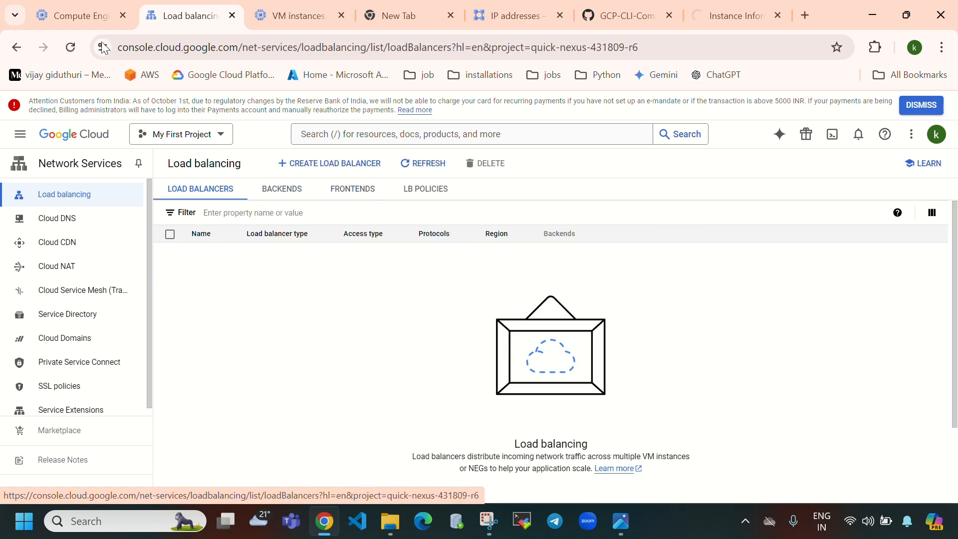
# Examine managed-instance-group's overview, including its autoscaling settings and the status of its VM instances
pyautogui.click(80, 16)
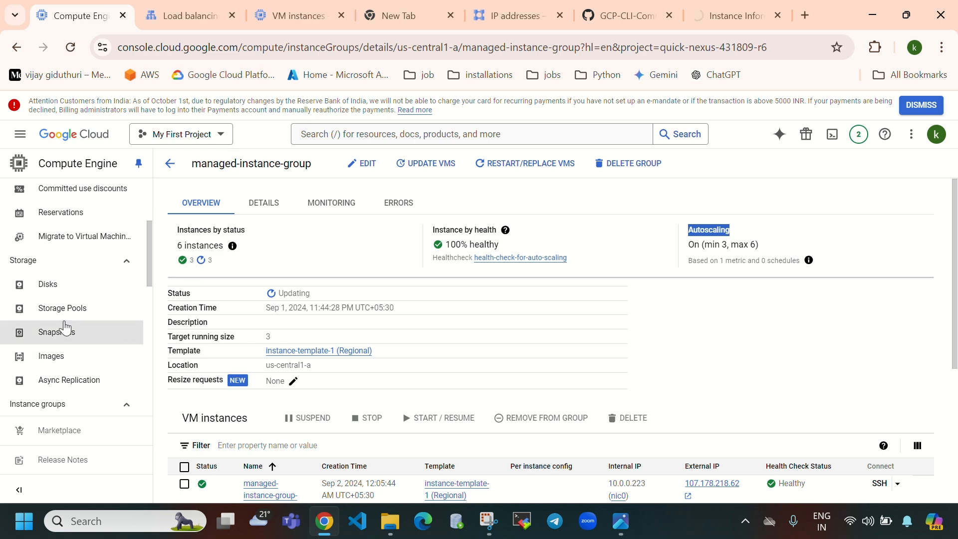
pyautogui.scroll(-3, 66, 327)
pyautogui.click(54, 278)
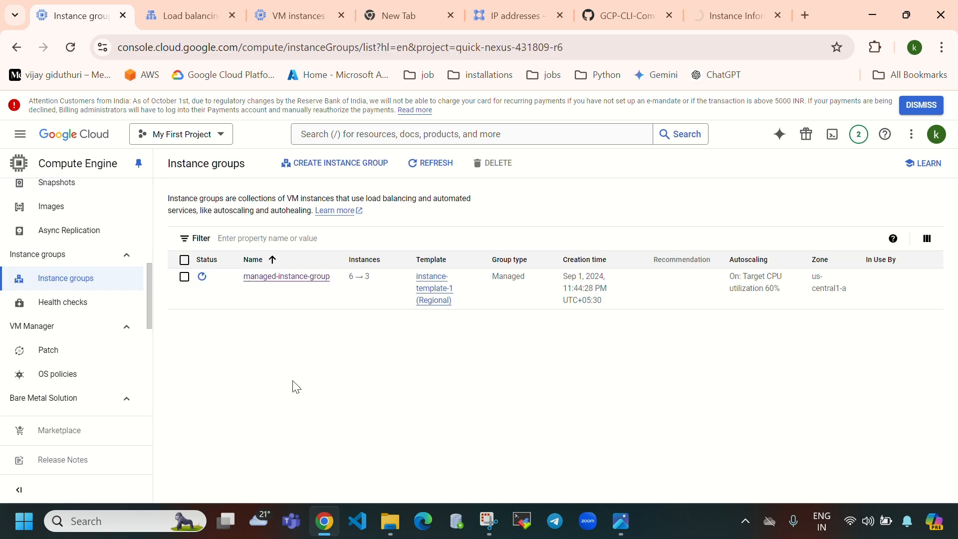
pyautogui.click(298, 277)
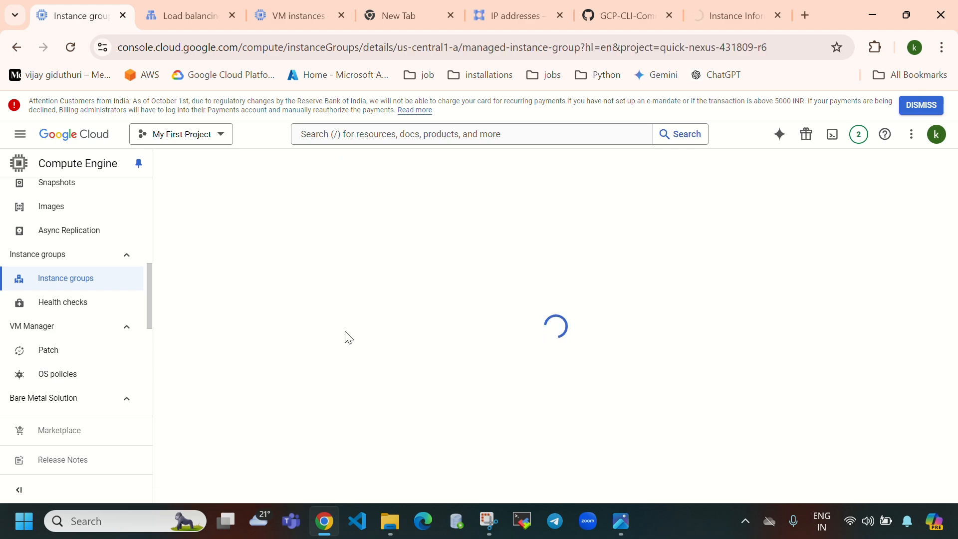
pyautogui.scroll(-5, 469, 377)
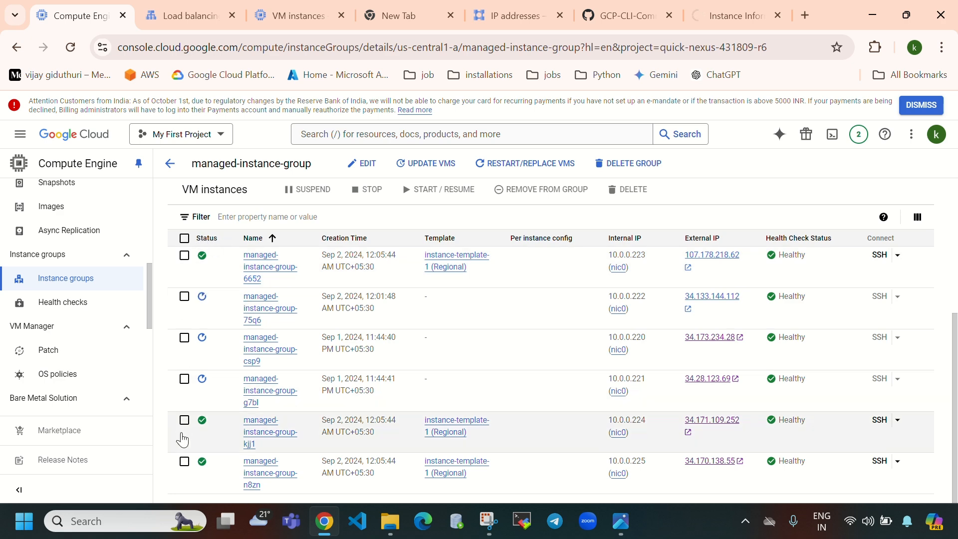
pyautogui.scroll(5, 533, 361)
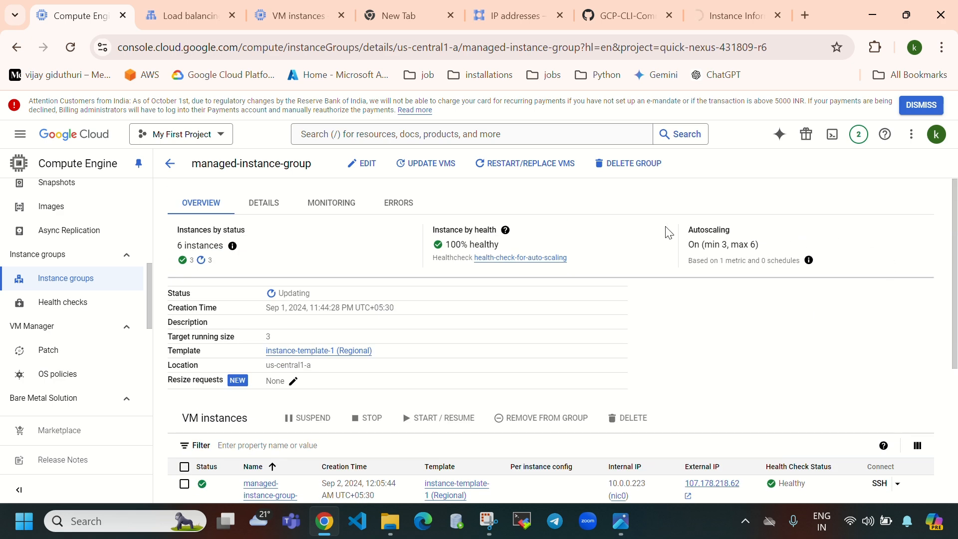
pyautogui.moveTo(668, 232); pyautogui.dragTo(765, 247)
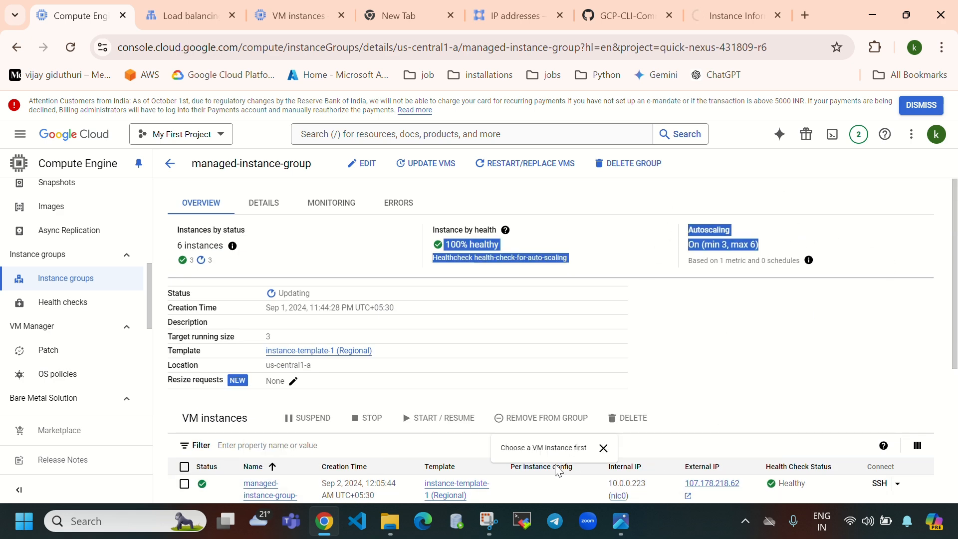
pyautogui.scroll(-5, 747, 377)
pyautogui.scroll(5, 747, 378)
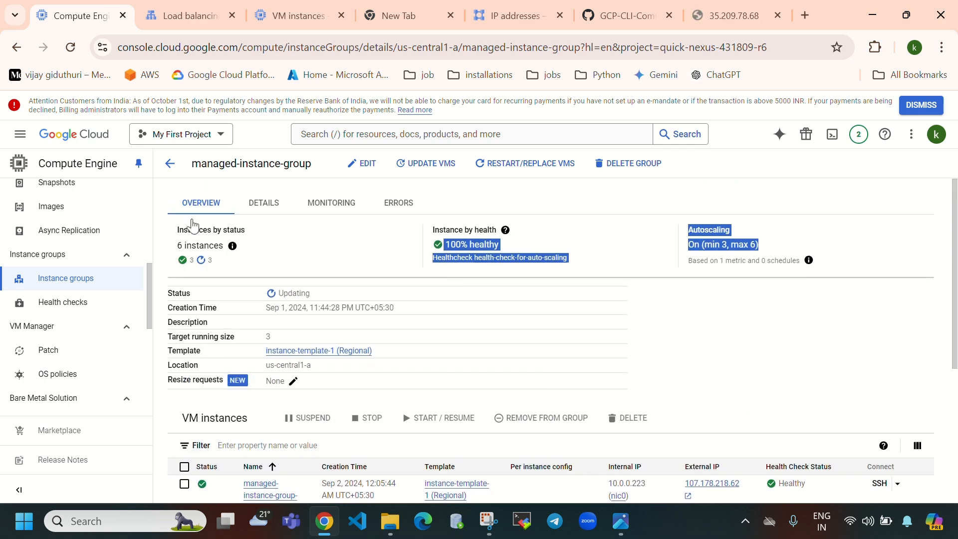
# Delete managed-instance-group together with its member VM instances from the instance groups list, confirming with the word "delete"
pyautogui.click(30, 278)
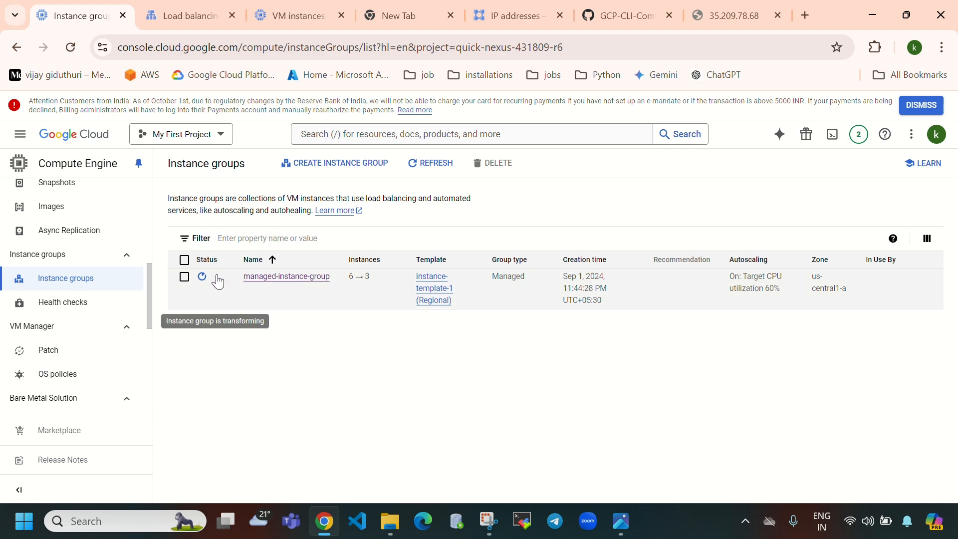
pyautogui.click(184, 278)
pyautogui.click(494, 163)
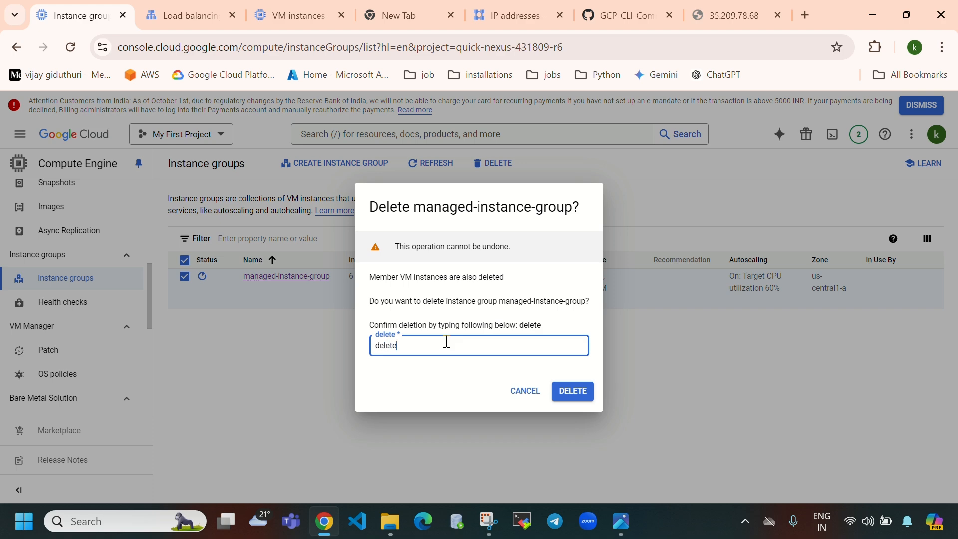
pyautogui.press('Return')
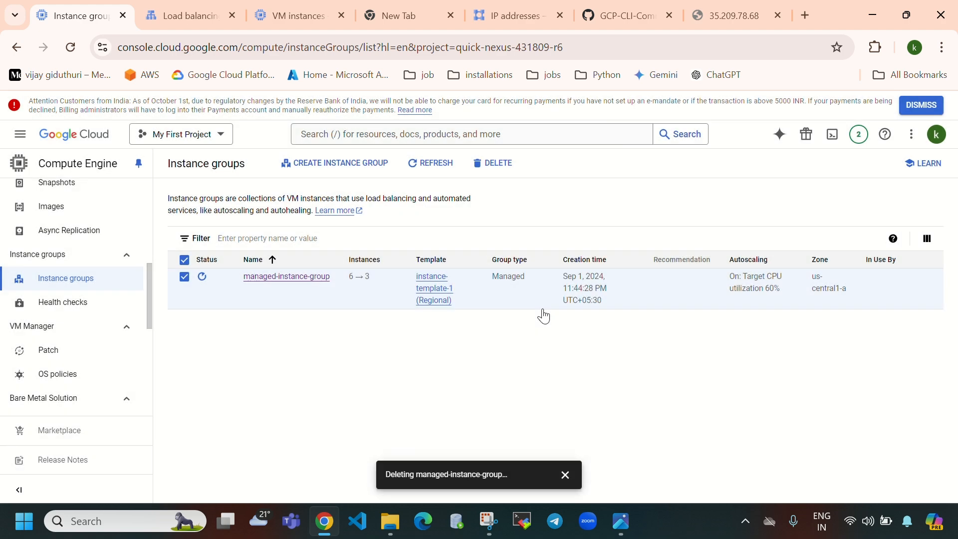
# Refresh the VM instances list and compare it with the instance groups list to follow the group's deletion
pyautogui.click(302, 21)
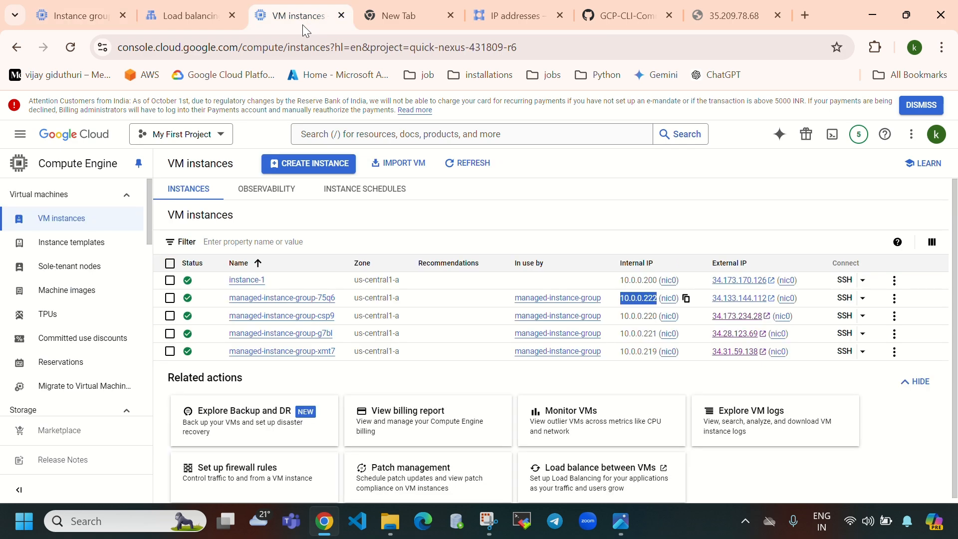
pyautogui.click(482, 168)
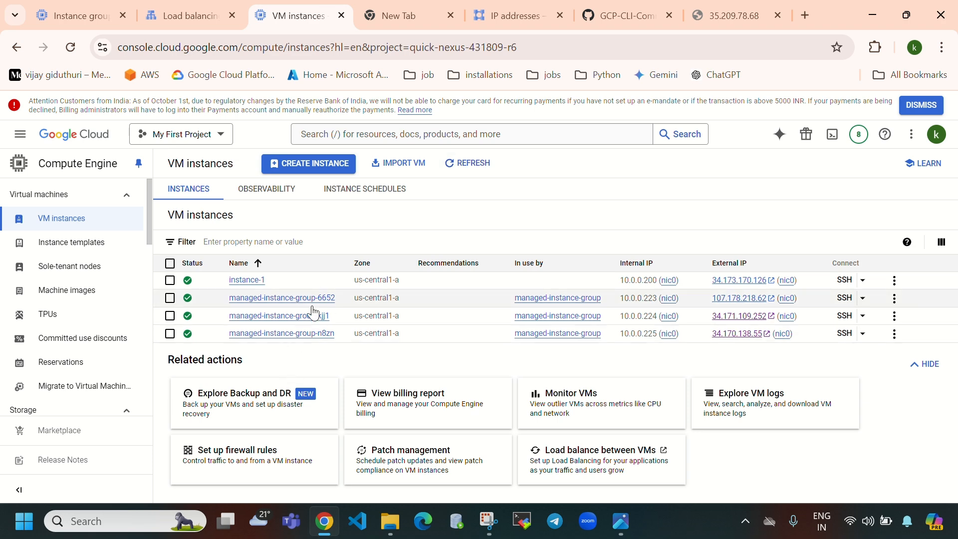
pyautogui.click(64, 22)
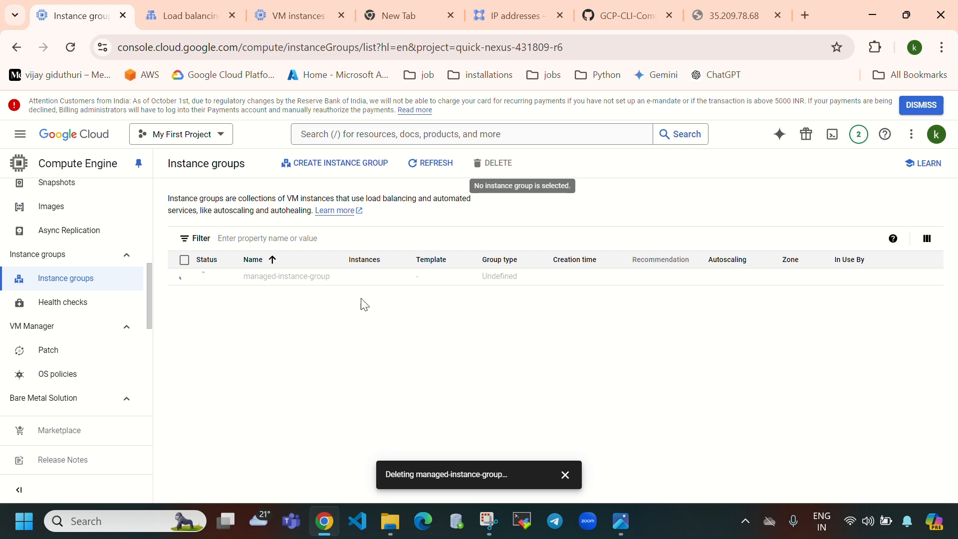
pyautogui.click(310, 15)
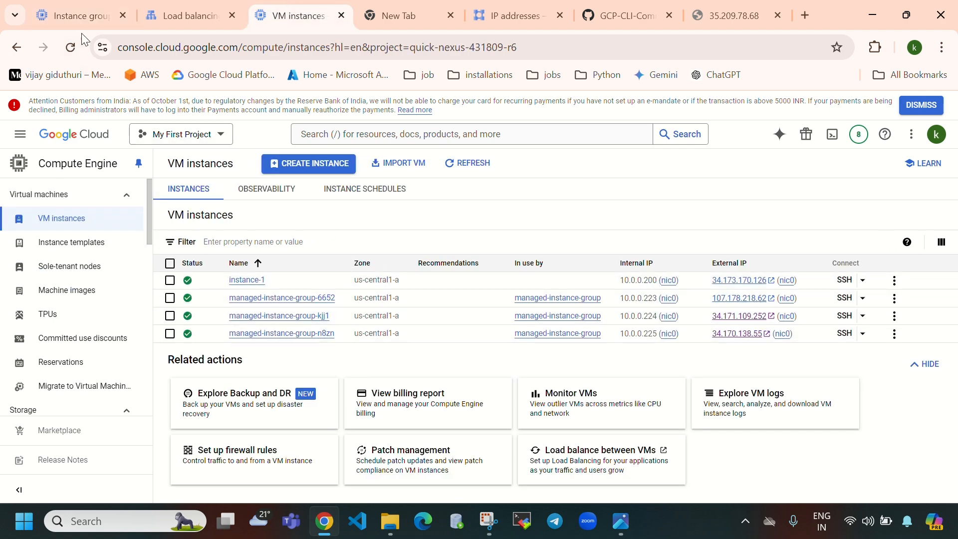
pyautogui.click(191, 12)
pyautogui.click(75, 16)
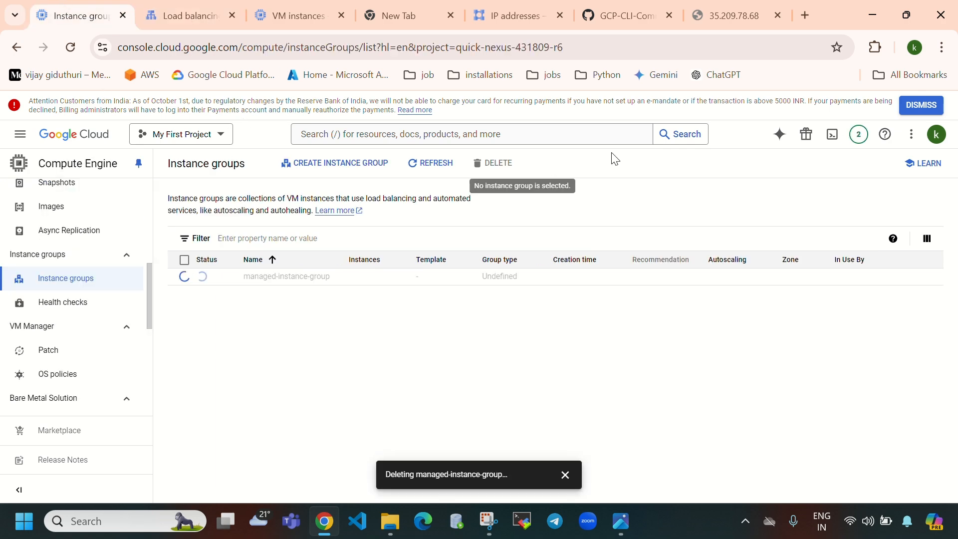
# Reload the page at 35.209.78.68 to test whether it responds, and close it
pyautogui.click(734, 17)
pyautogui.press('F5')
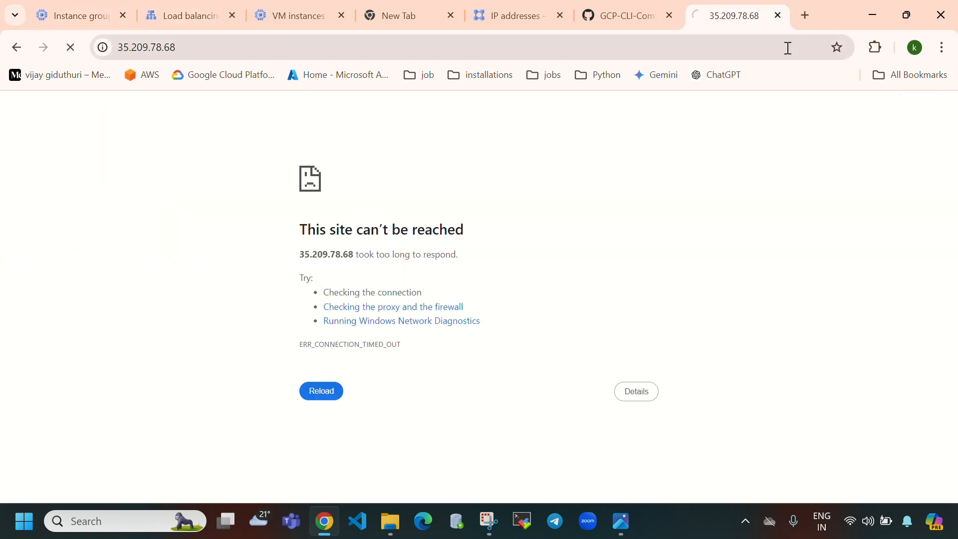
pyautogui.click(778, 15)
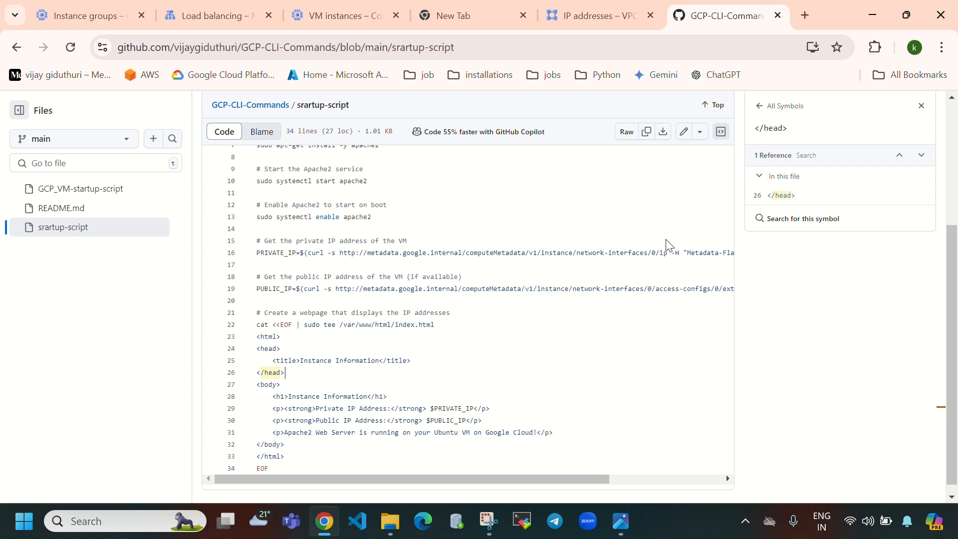
# Check the instance groups, load balancing and VM instances pages for the progress of the cleanup
pyautogui.click(89, 19)
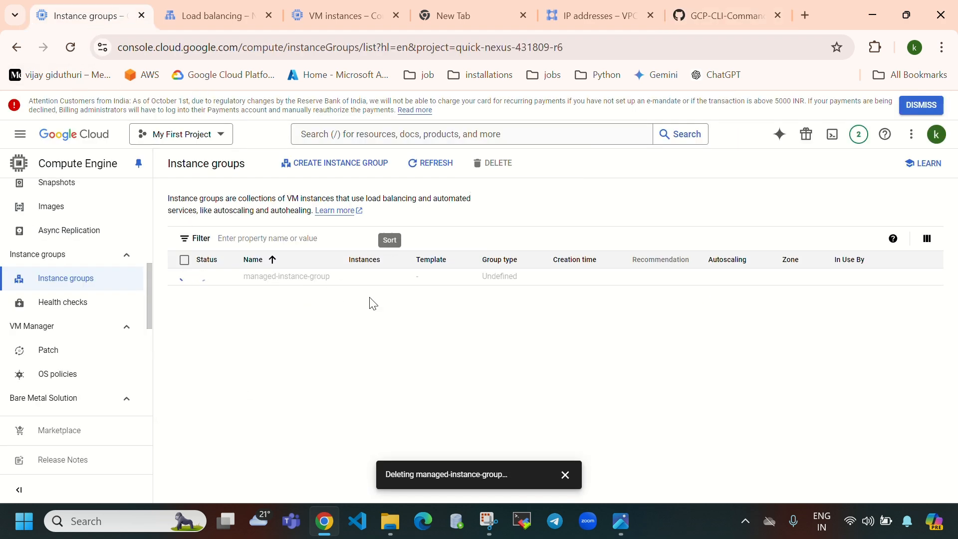
pyautogui.click(226, 19)
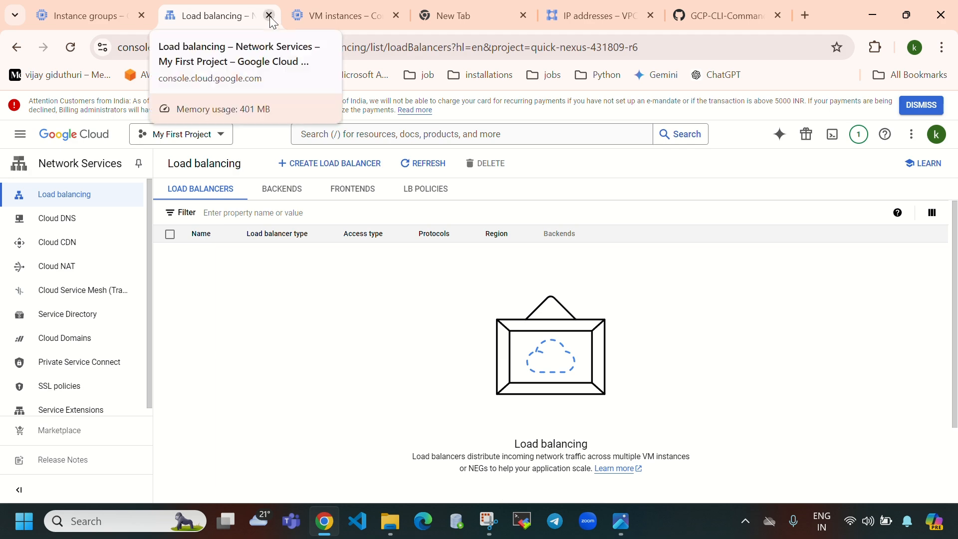
pyautogui.click(338, 15)
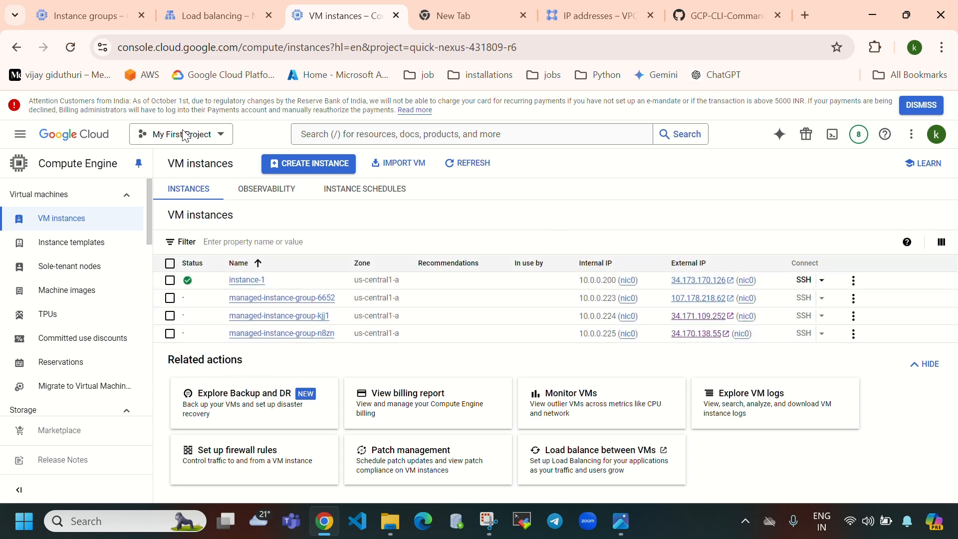
pyautogui.click(102, 19)
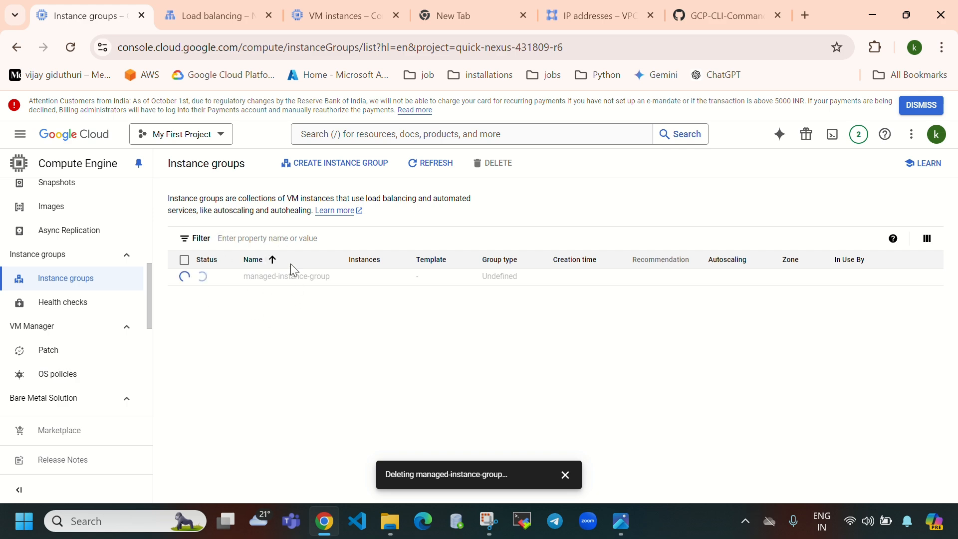
pyautogui.click(313, 20)
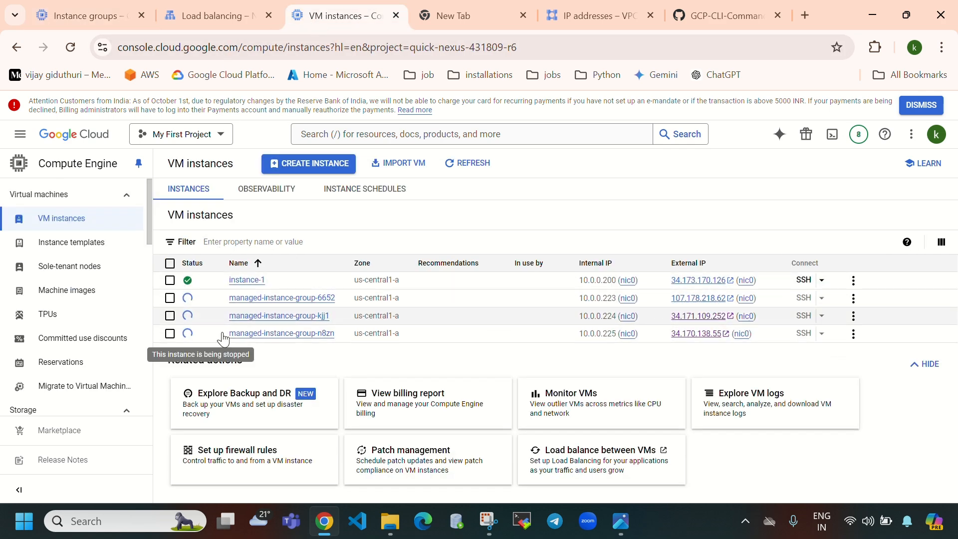
pyautogui.click(85, 20)
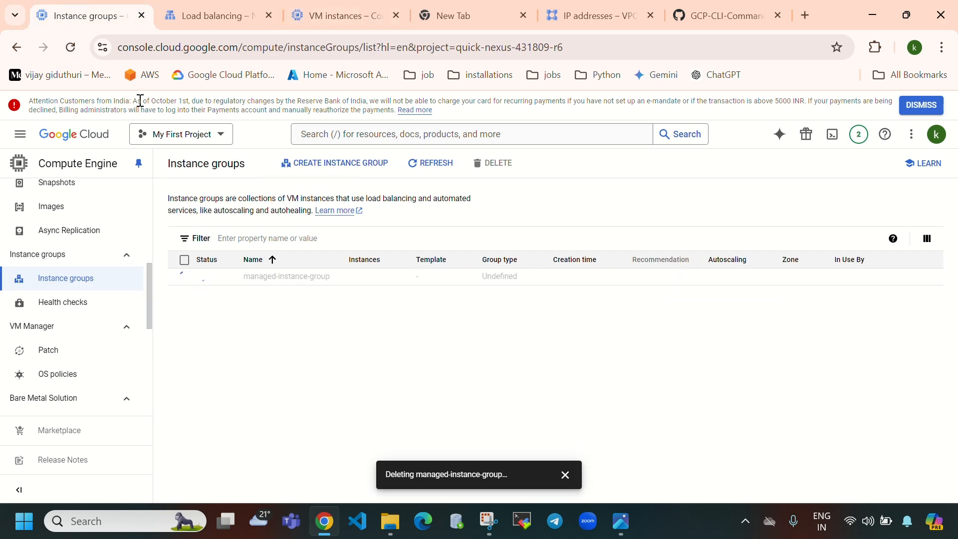
# Refresh the instance groups list repeatedly and check the notifications for the managed-instance-group deletion
pyautogui.click(424, 172)
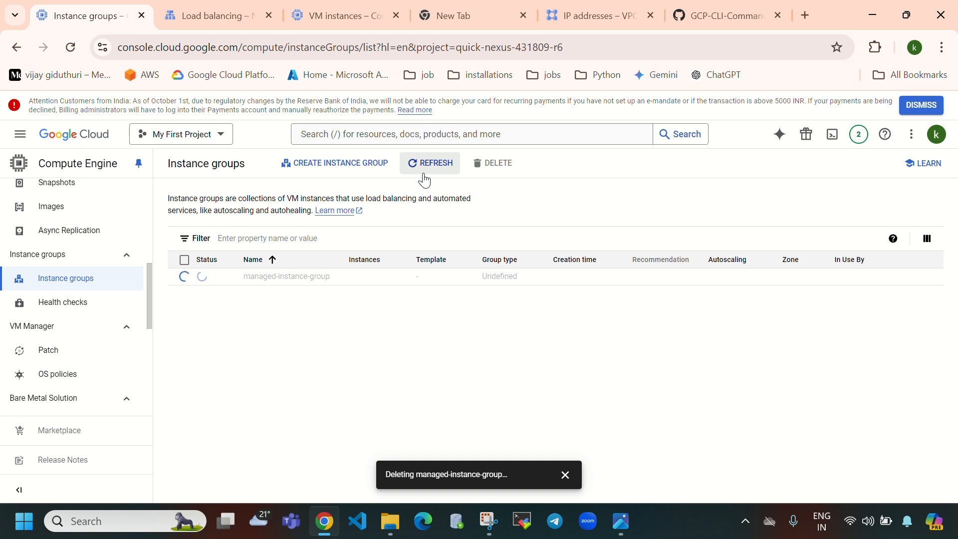
pyautogui.click(424, 176)
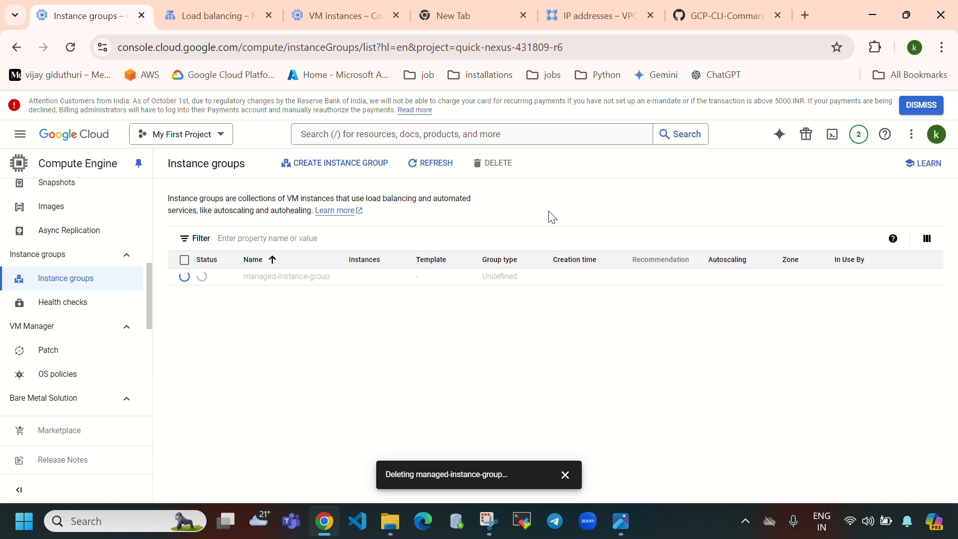
pyautogui.click(430, 164)
pyautogui.click(431, 163)
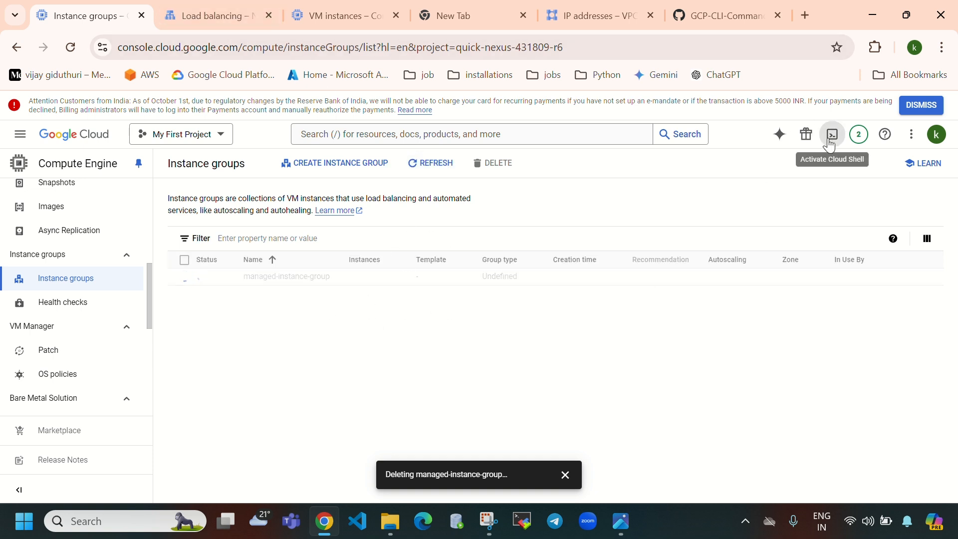
pyautogui.click(858, 135)
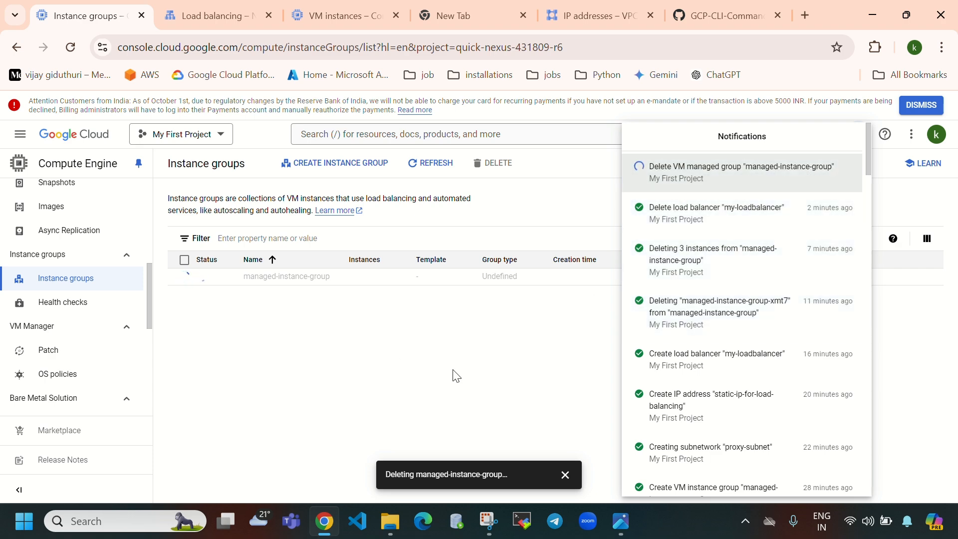
pyautogui.click(475, 420)
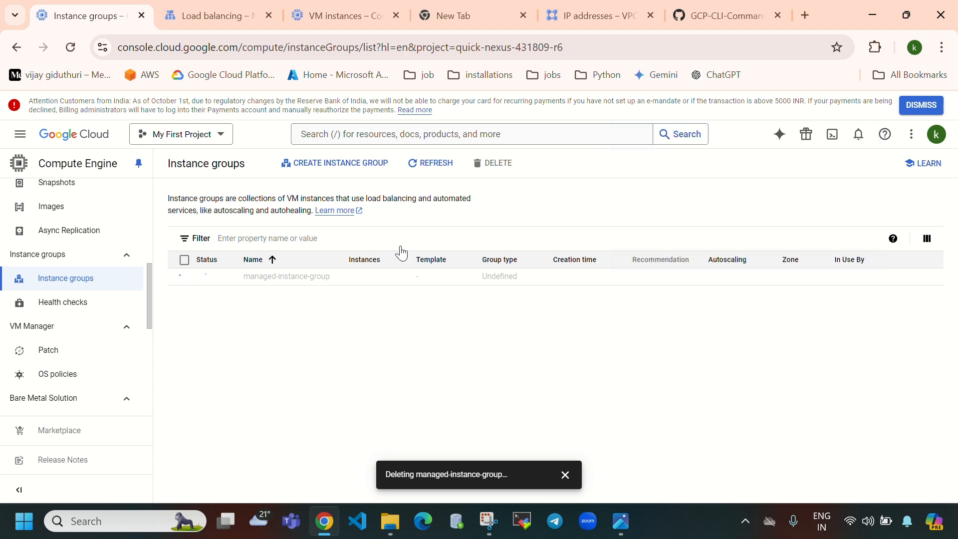
pyautogui.click(430, 164)
# Refresh the load balancers list and the VM instances list to check for leftover resources
pyautogui.click(217, 8)
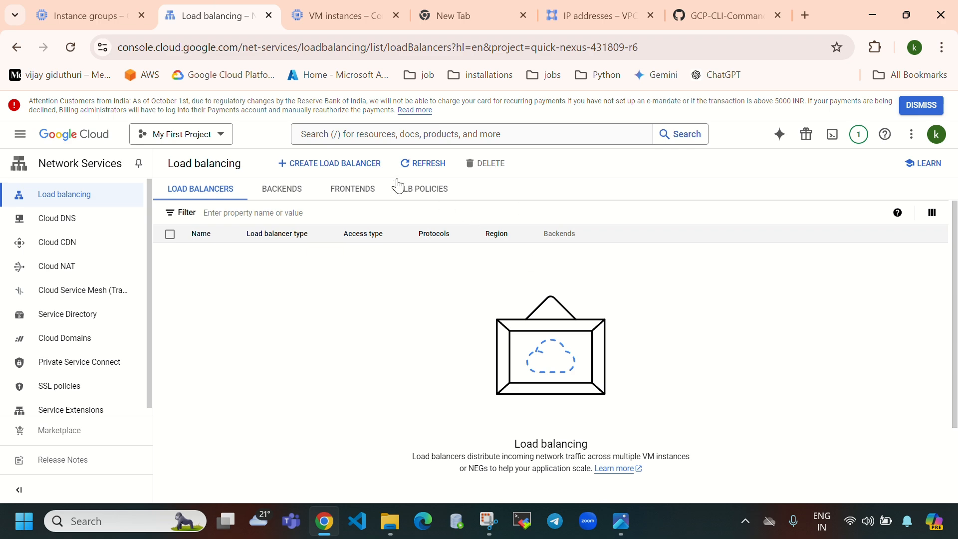
pyautogui.click(423, 163)
pyautogui.click(327, 13)
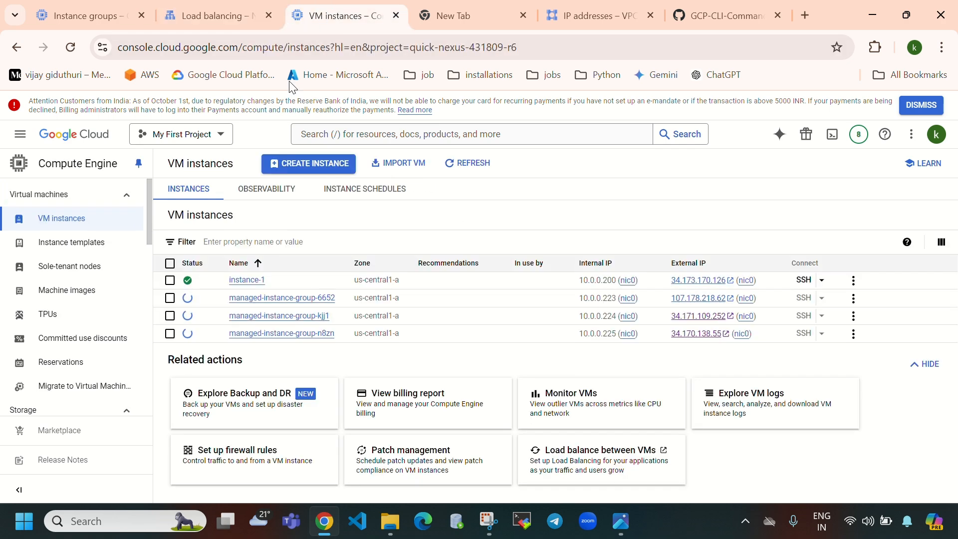
pyautogui.click(472, 166)
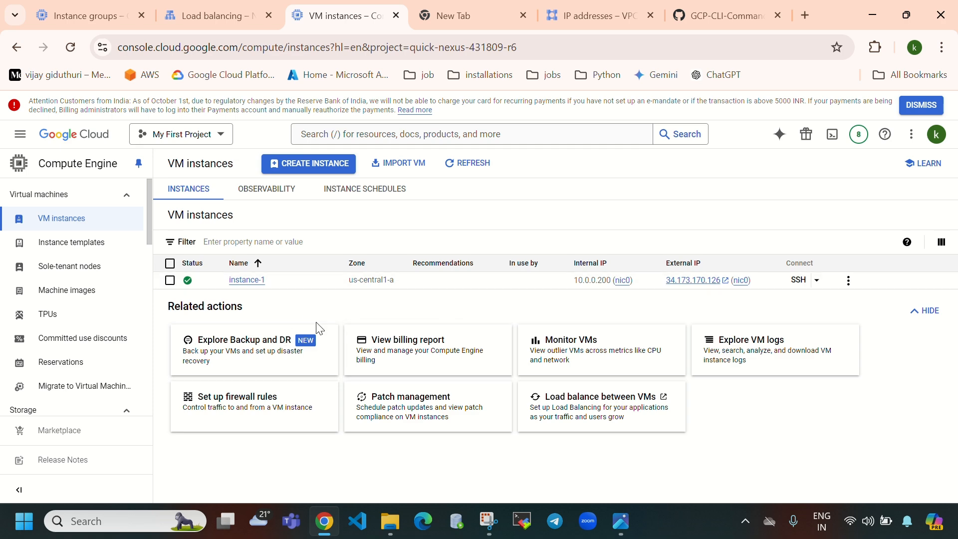
# Reload the instance groups page and recheck the deletion of managed-instance-group in the notifications
pyautogui.click(118, 7)
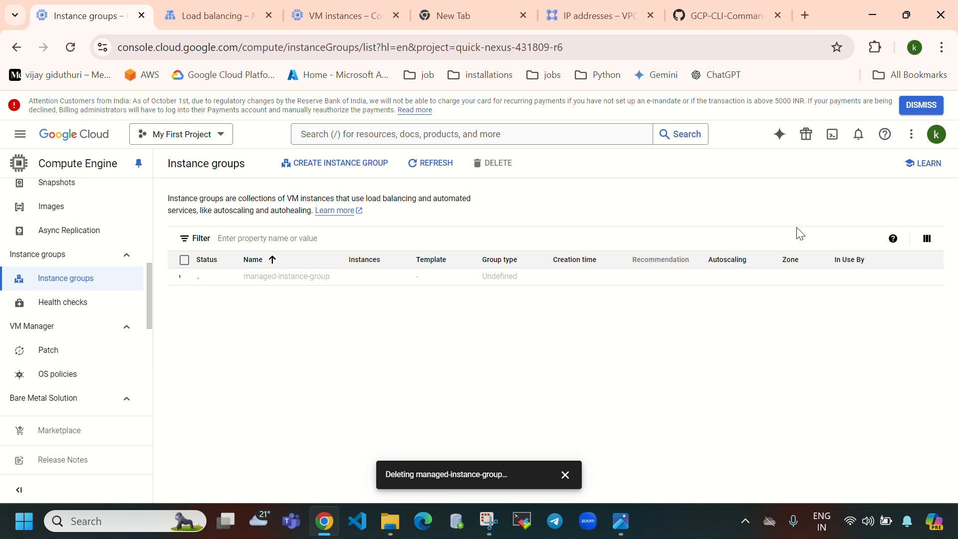
pyautogui.click(70, 47)
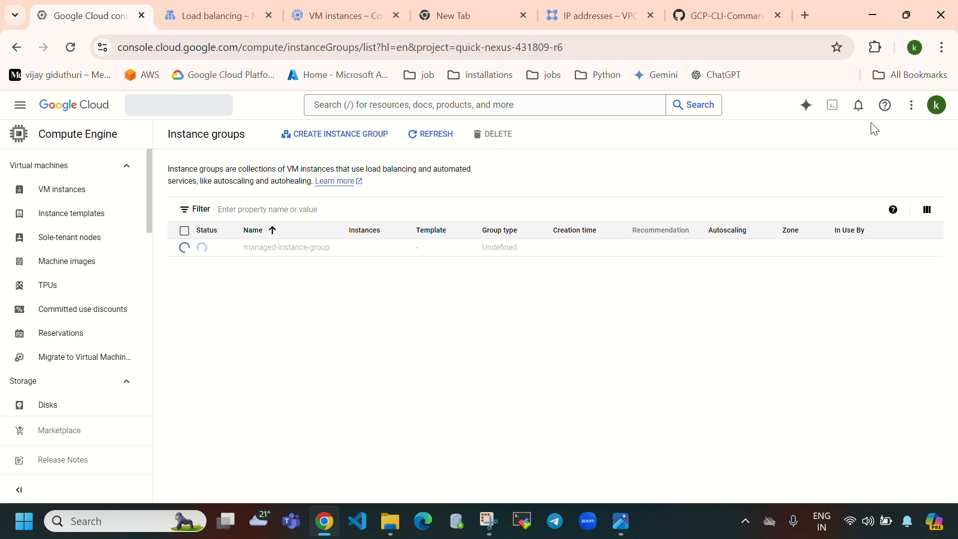
pyautogui.click(858, 104)
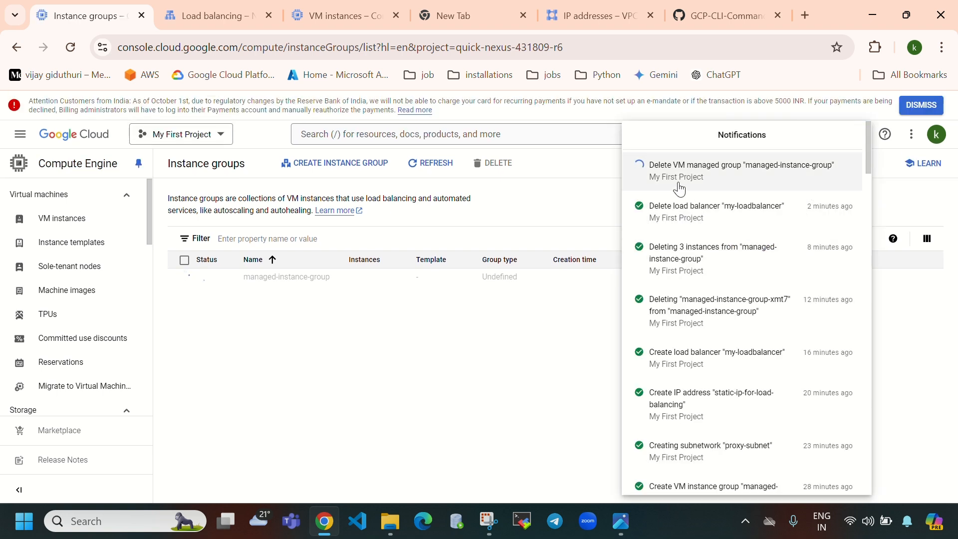
pyautogui.click(433, 391)
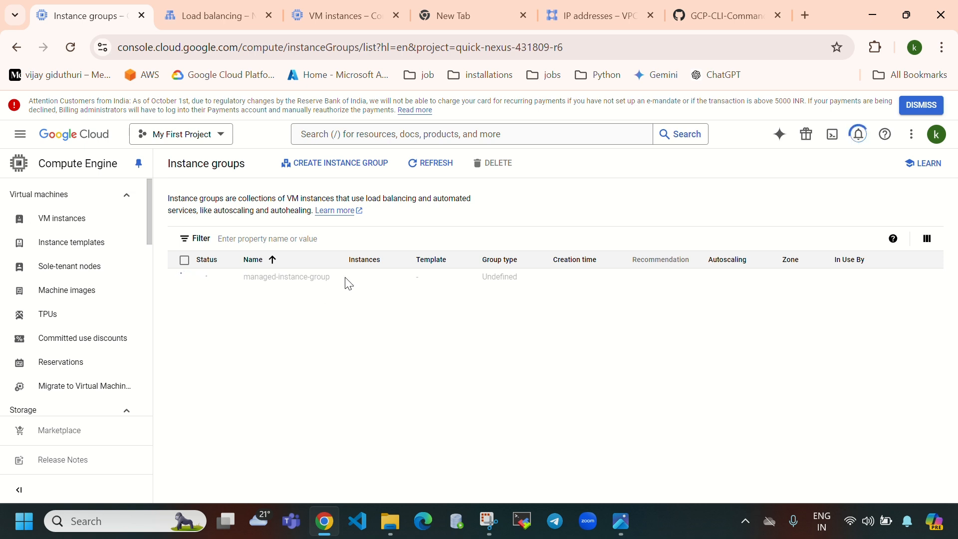
# Check the notifications and the health checks page, and refresh the instance groups list to follow the managed-instance-group deletion
pyautogui.click(858, 134)
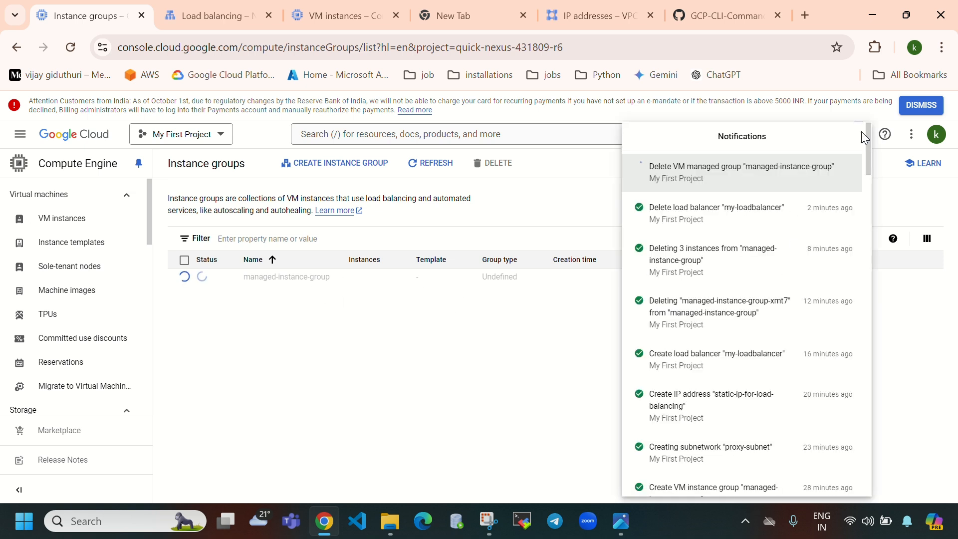
pyautogui.click(341, 345)
pyautogui.scroll(-6, 71, 340)
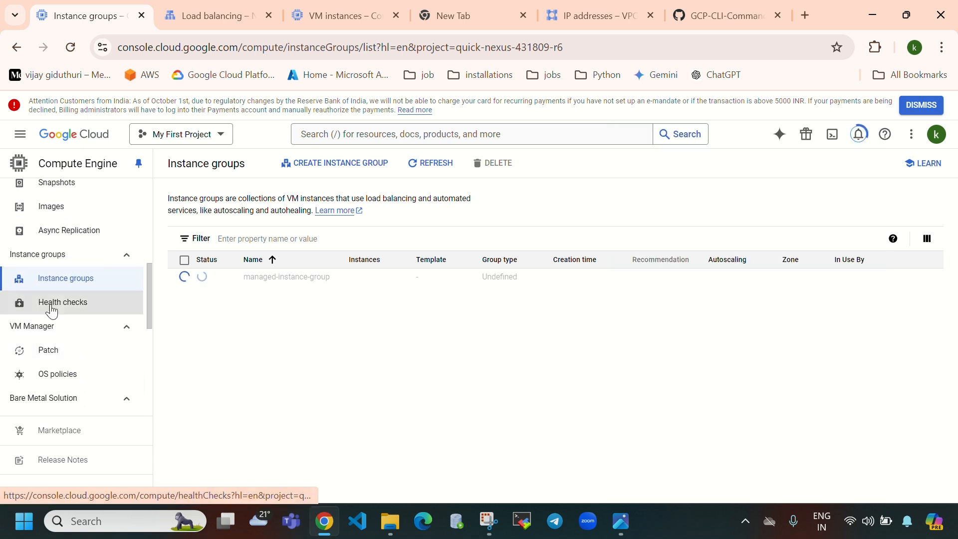
pyautogui.click(63, 302)
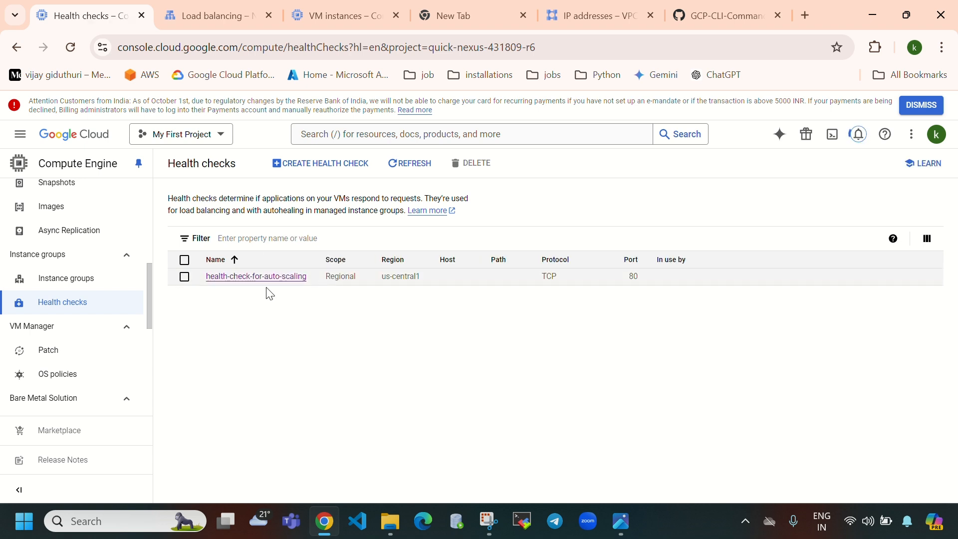
pyautogui.click(88, 278)
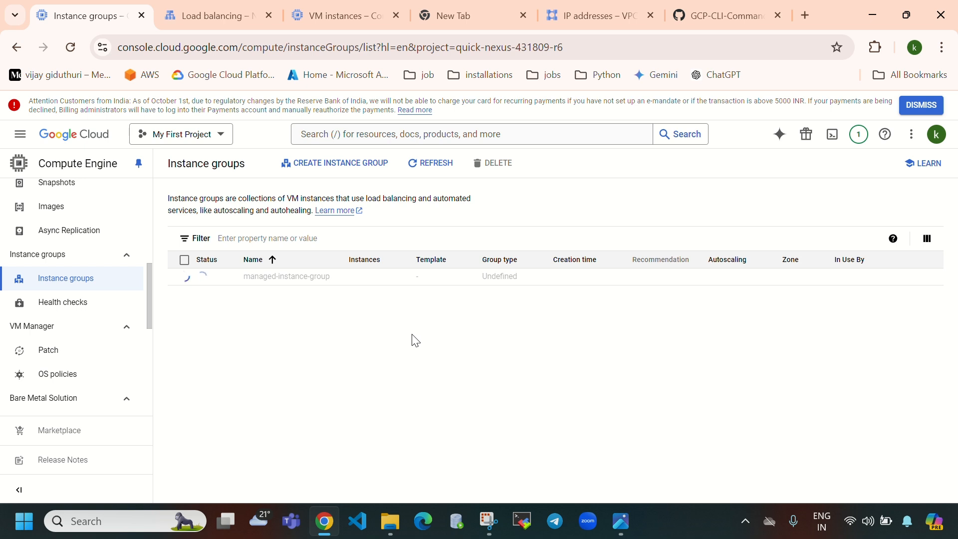
pyautogui.click(434, 164)
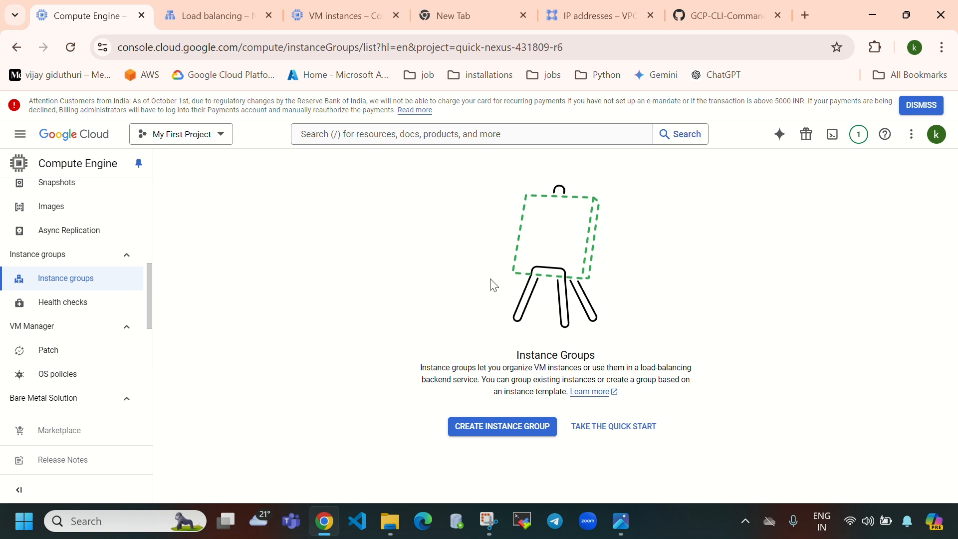
# Delete the health check health-check-for-auto-scaling and check its deletion in the notifications
pyautogui.click(62, 304)
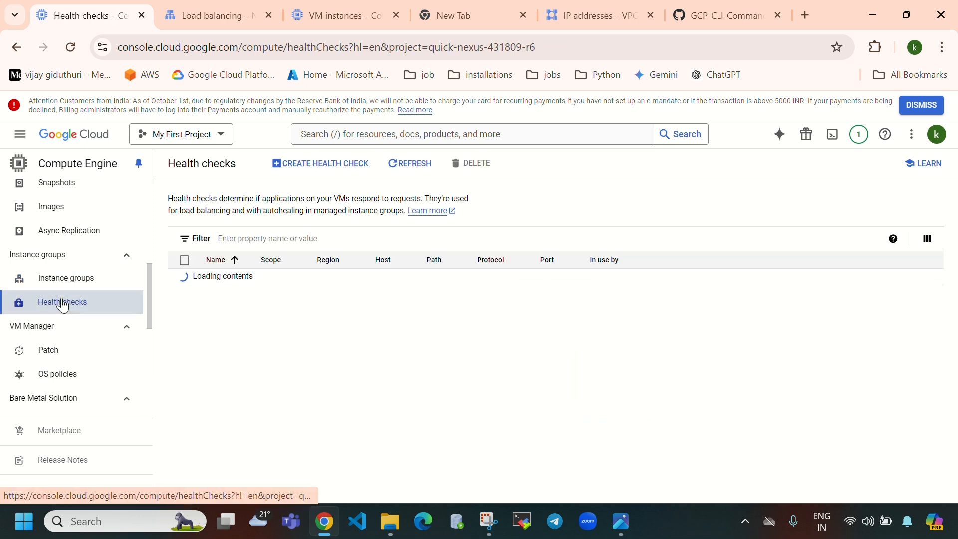
pyautogui.click(184, 277)
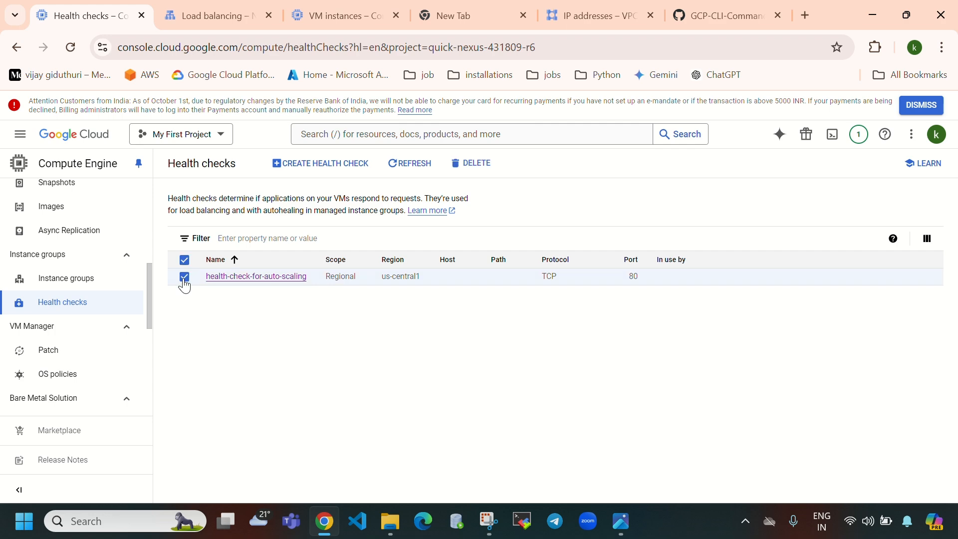
pyautogui.click(469, 164)
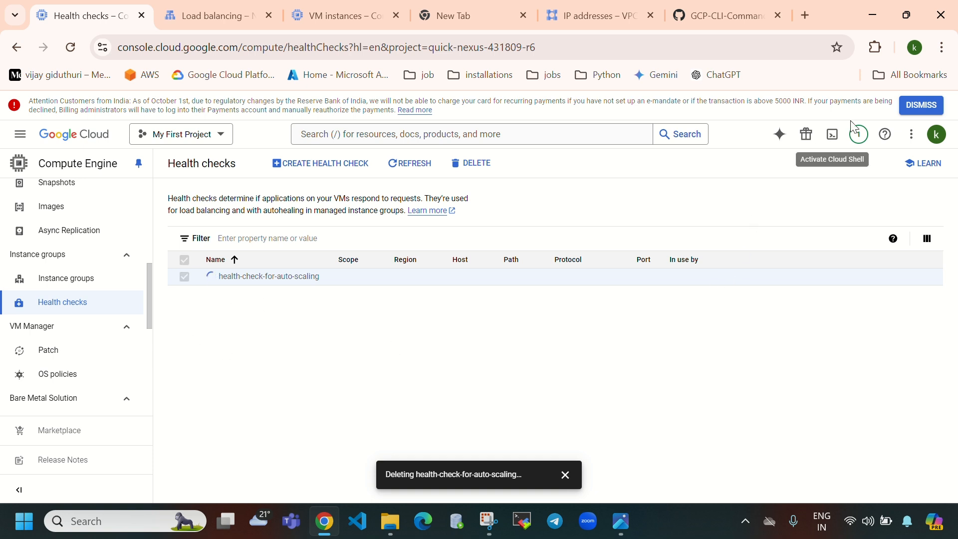
pyautogui.click(858, 135)
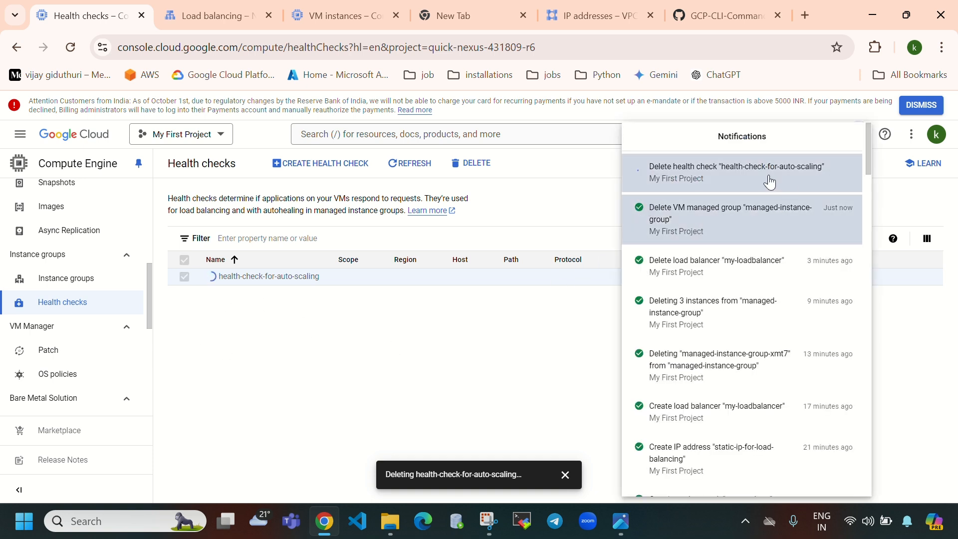
pyautogui.click(356, 396)
# Delete instance-template-1, confirming with "delete", and check the refreshed instance templates list and the VM instances page
pyautogui.scroll(5, 50, 309)
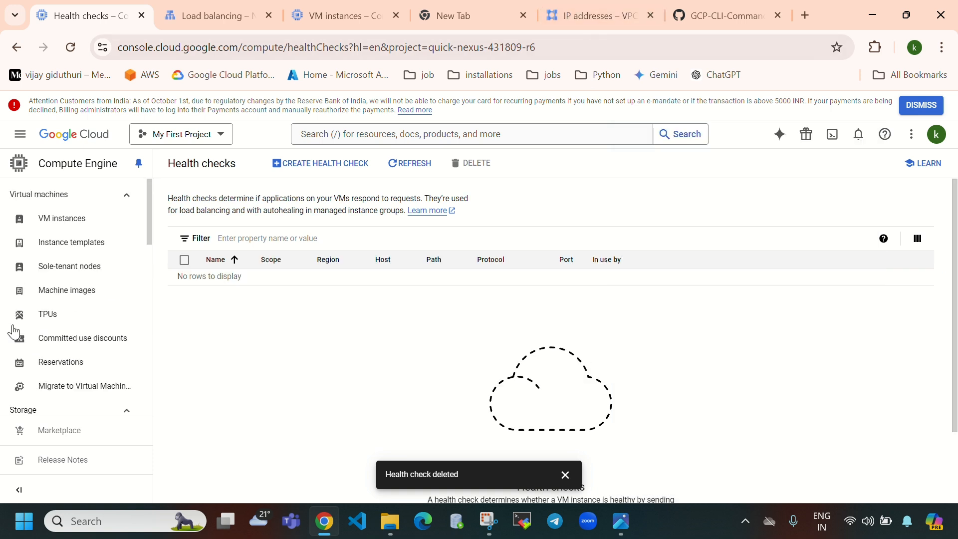
pyautogui.click(68, 244)
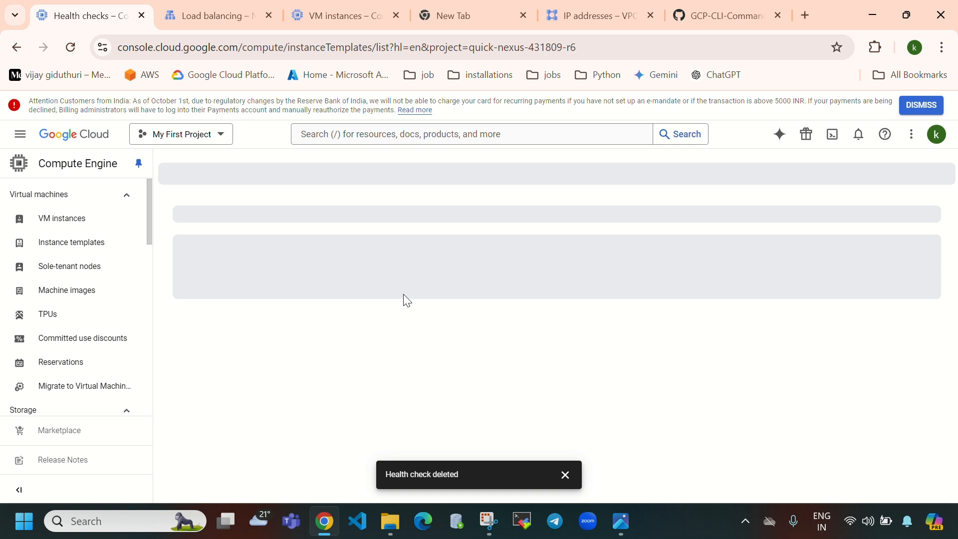
pyautogui.click(186, 278)
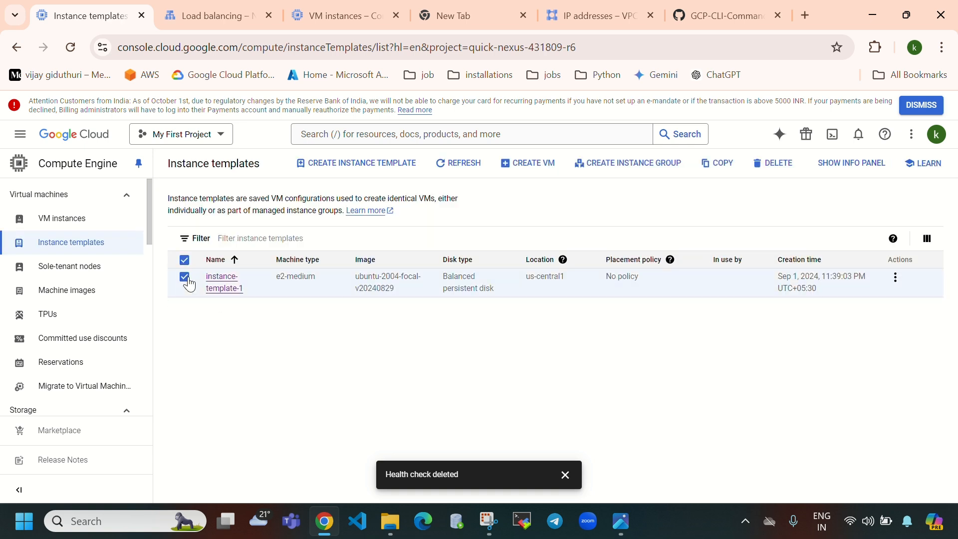
pyautogui.click(774, 164)
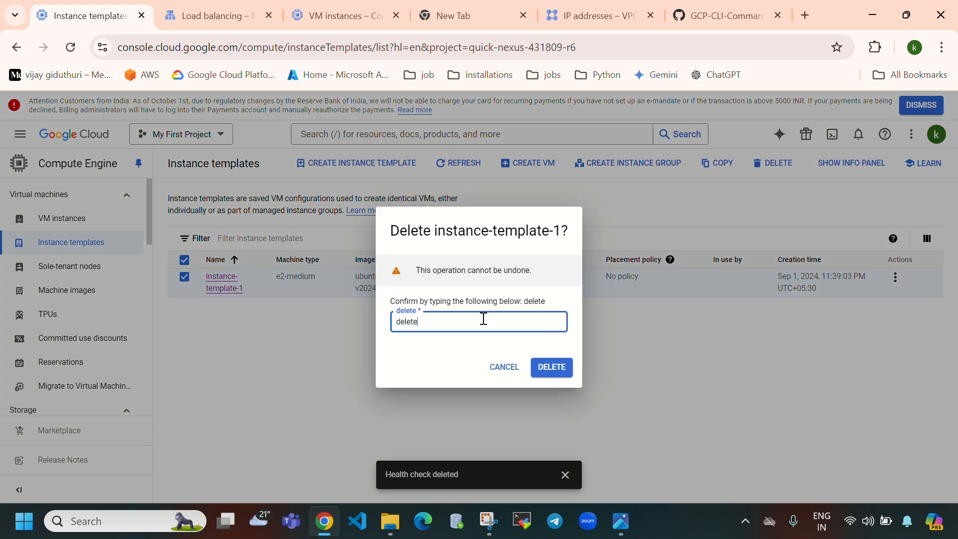
pyautogui.click(553, 368)
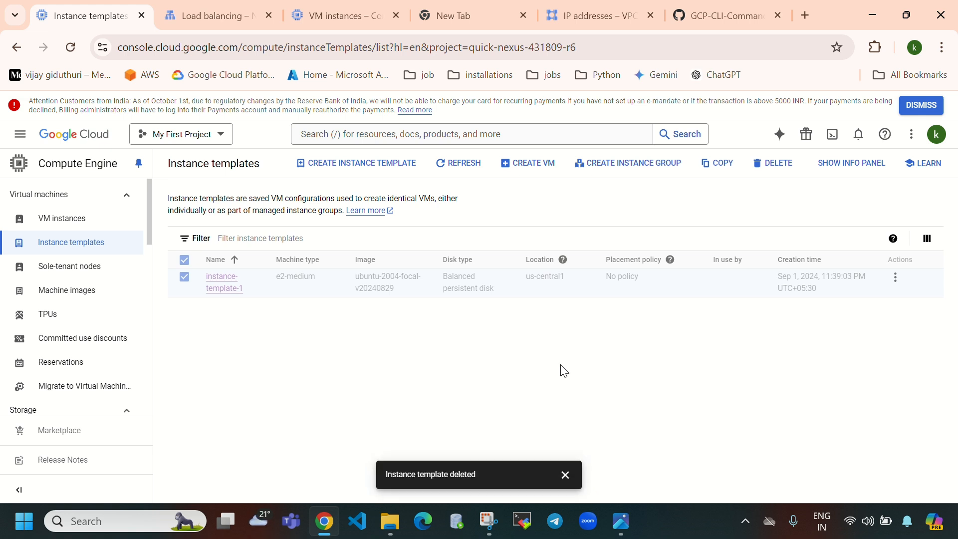
pyautogui.click(566, 474)
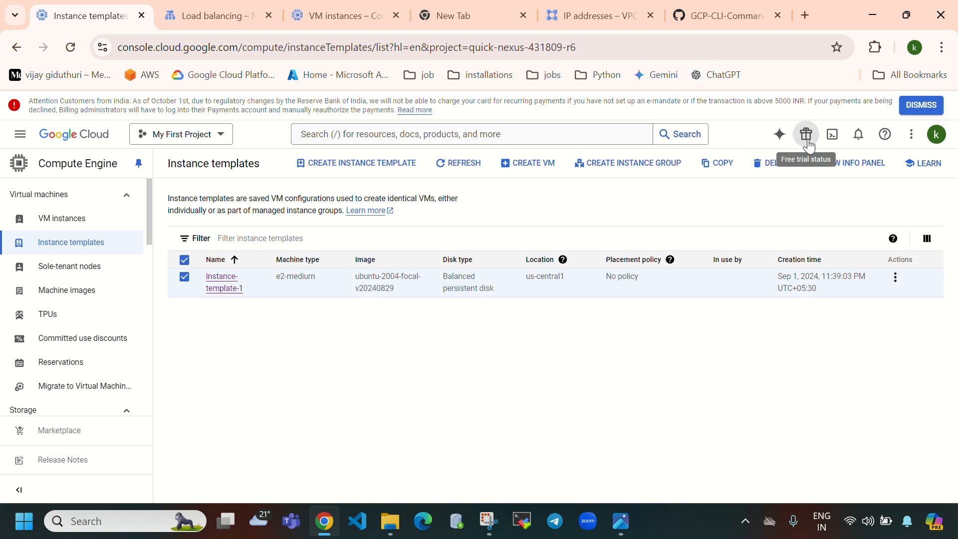
pyautogui.click(859, 133)
pyautogui.click(491, 384)
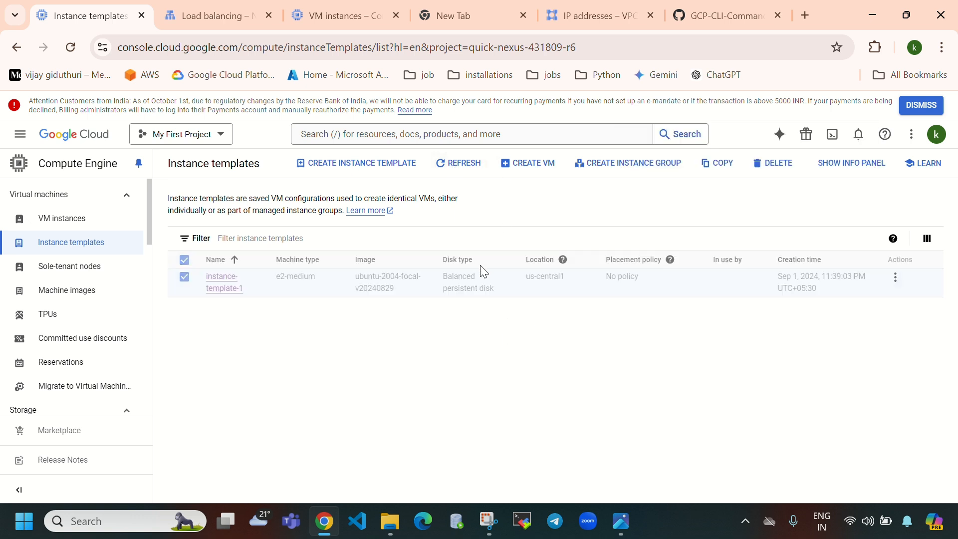
pyautogui.click(452, 166)
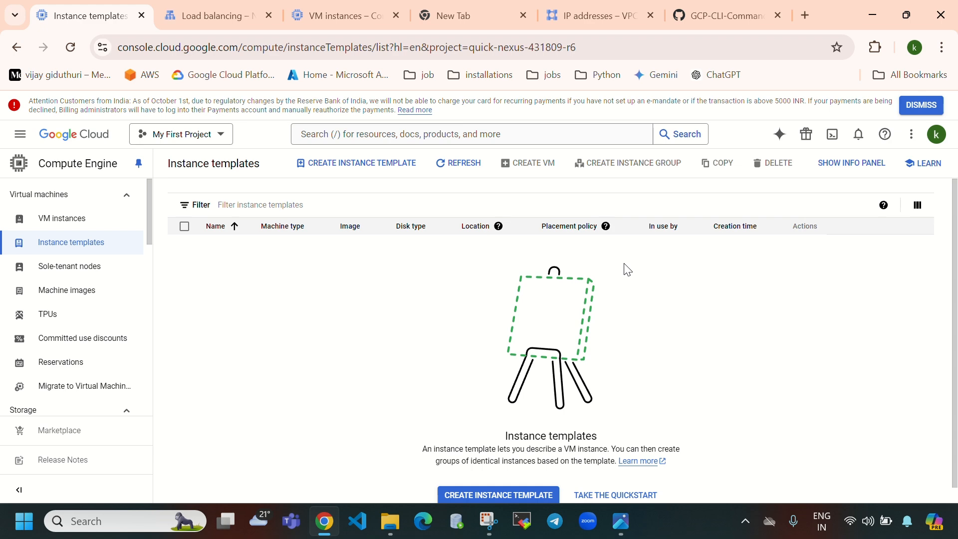
pyautogui.click(124, 230)
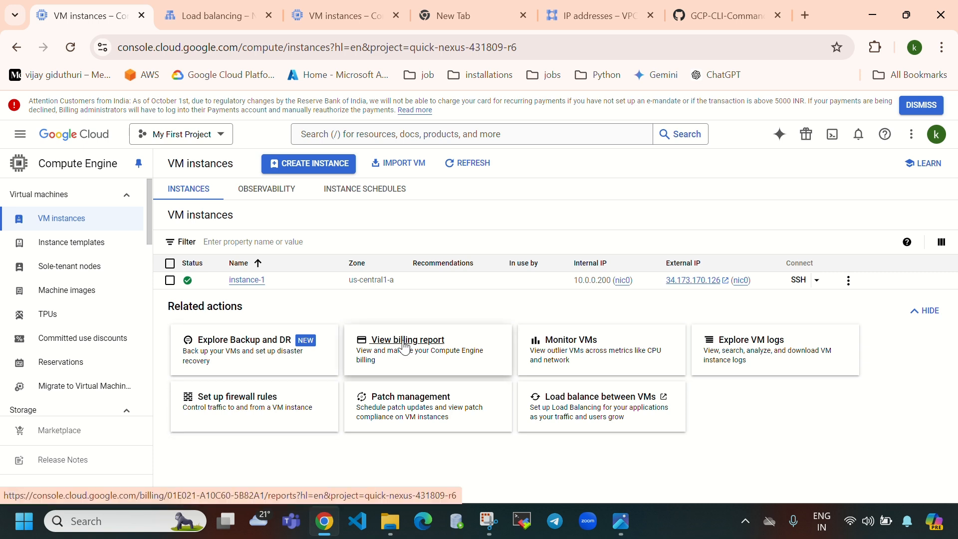
# Delete the reserved proxy-only subnet proxy-subnet from the my-vpc network
pyautogui.click(593, 16)
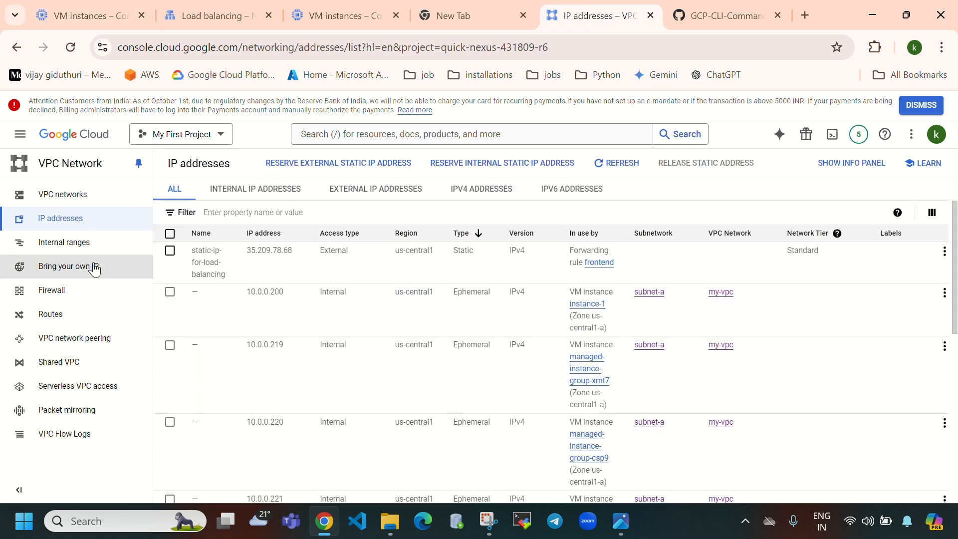
pyautogui.click(46, 202)
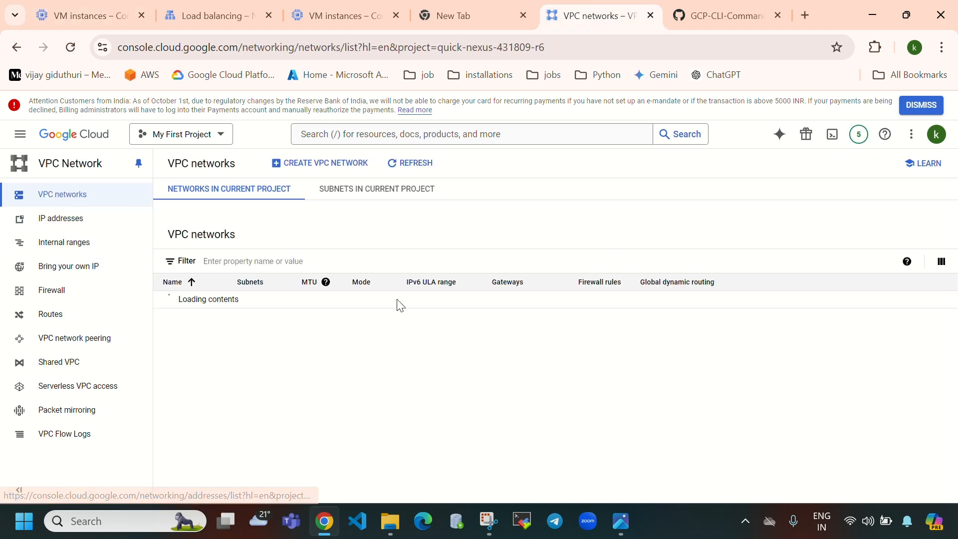
pyautogui.click(174, 353)
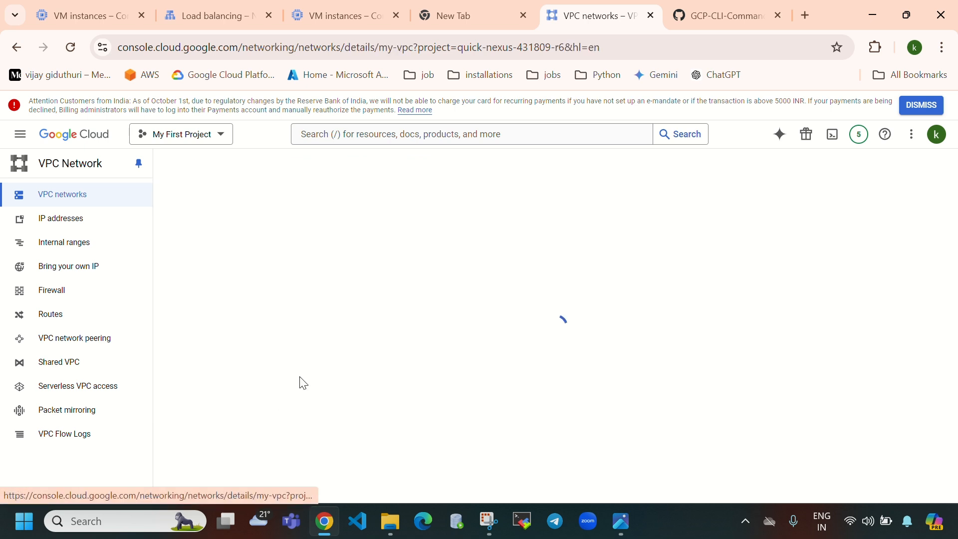
pyautogui.click(298, 229)
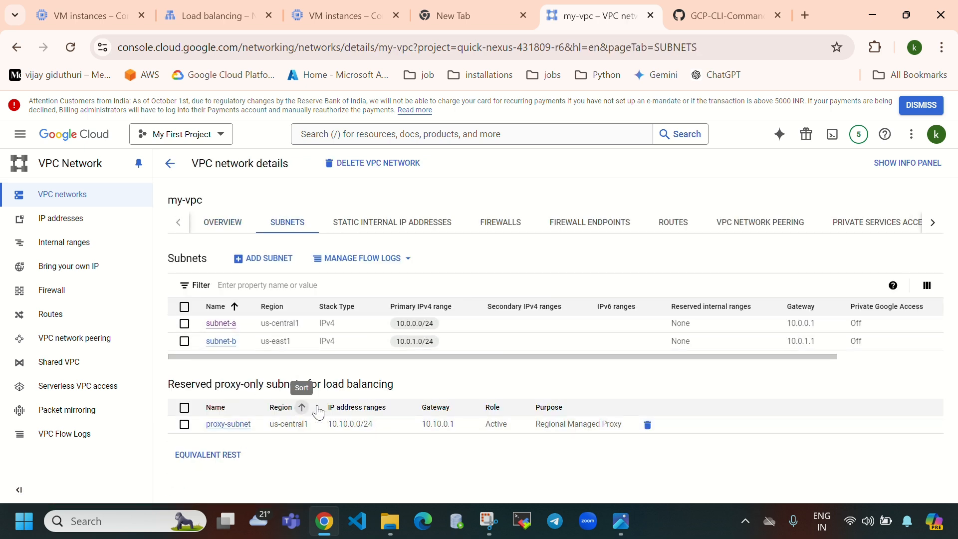
pyautogui.moveTo(406, 387); pyautogui.dragTo(152, 363)
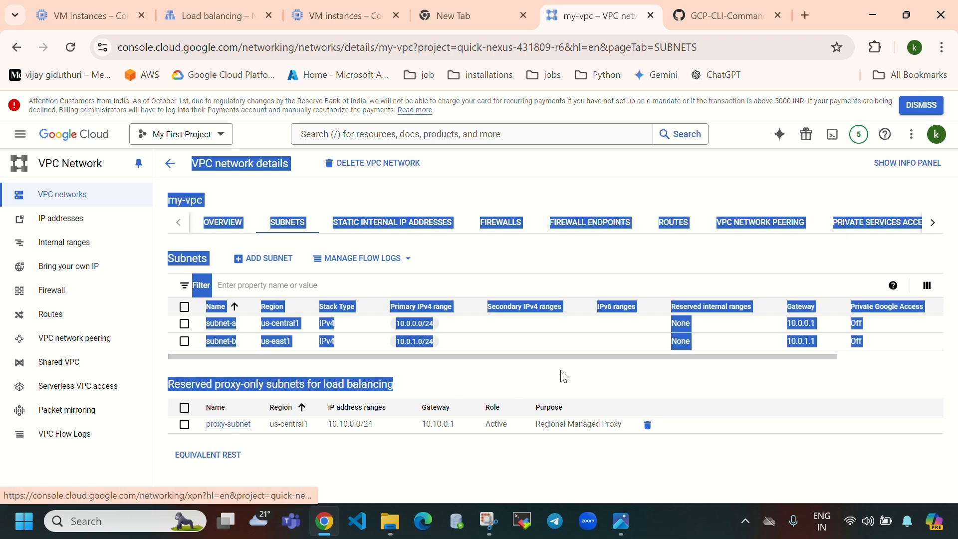
pyautogui.click(678, 396)
pyautogui.click(185, 424)
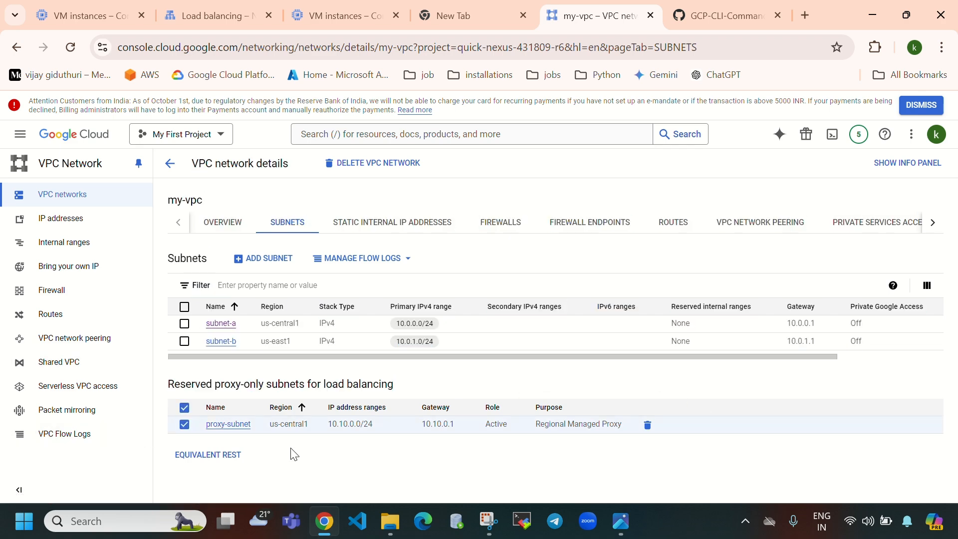
pyautogui.click(647, 425)
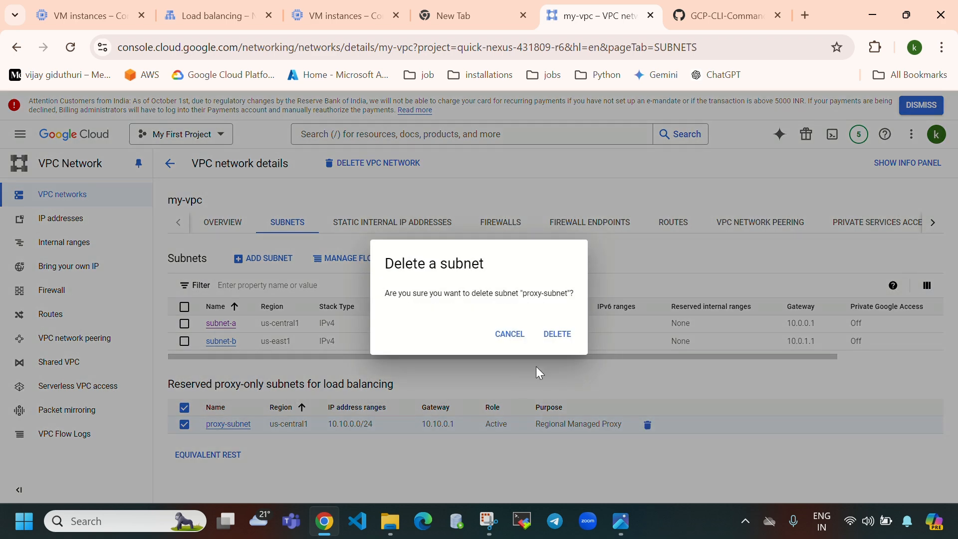
pyautogui.click(564, 334)
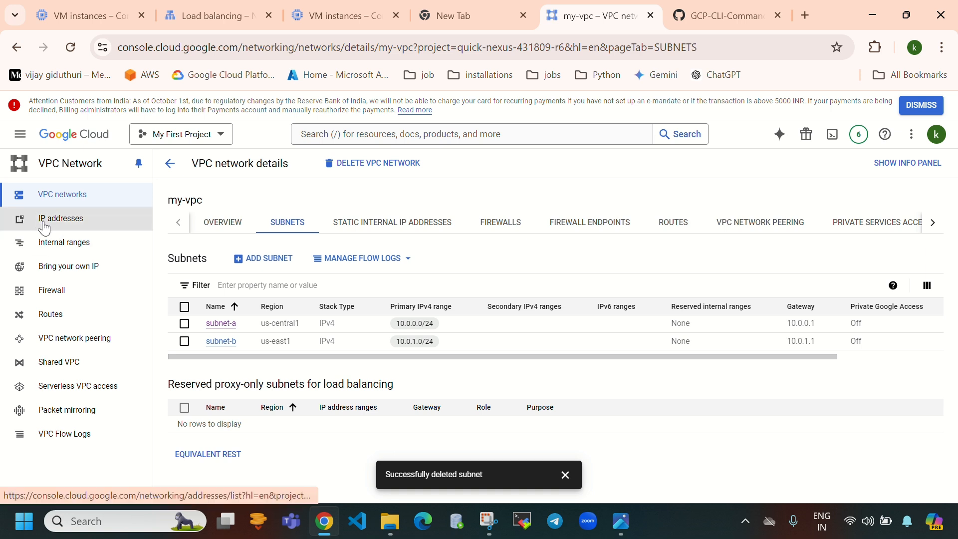
# Check the IP addresses list and the load balancing frontends for any remaining use of static-ip-for-load-balancing
pyautogui.click(86, 220)
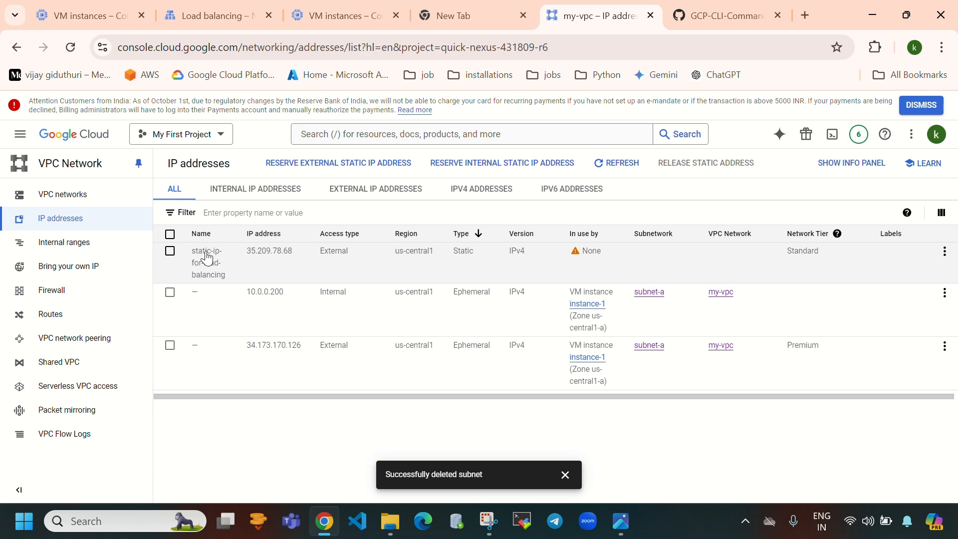
pyautogui.click(217, 16)
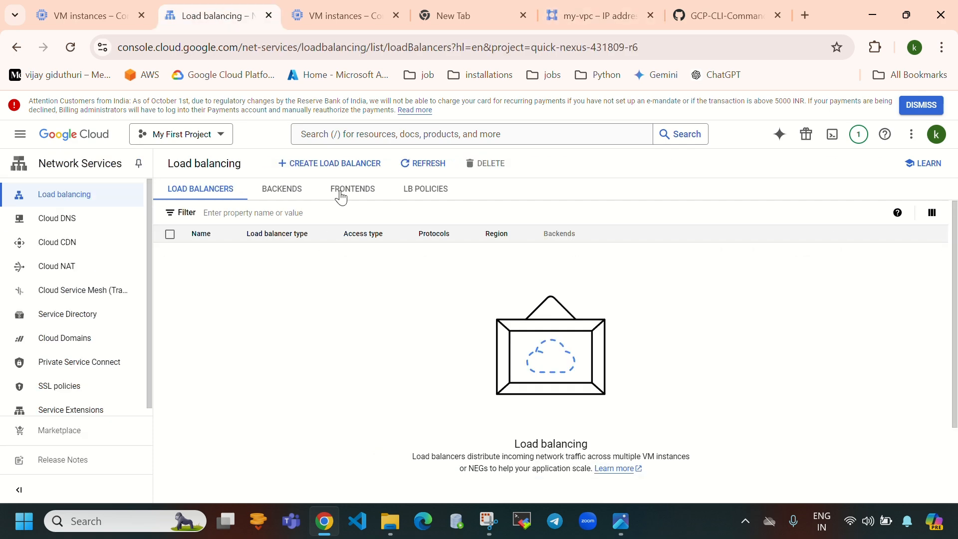
pyautogui.click(338, 195)
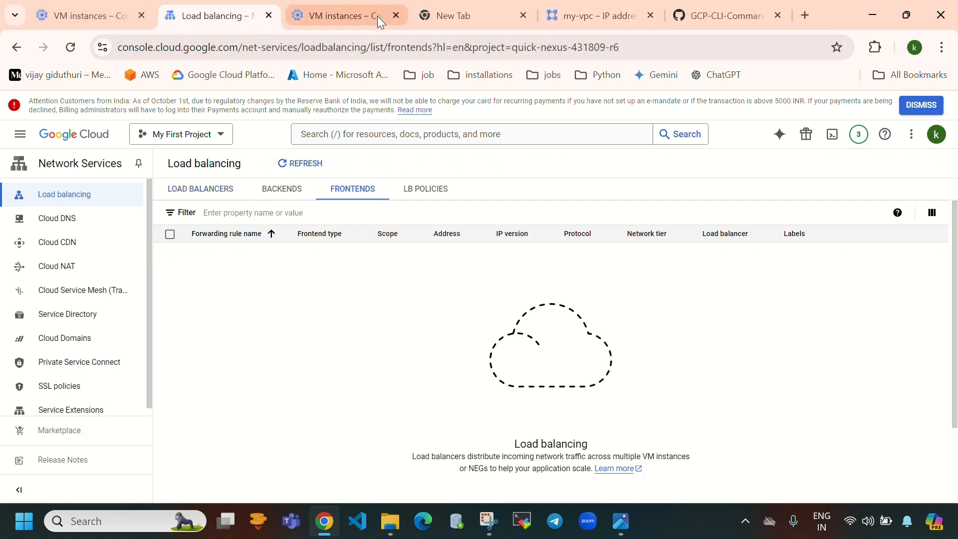
pyautogui.click(608, 15)
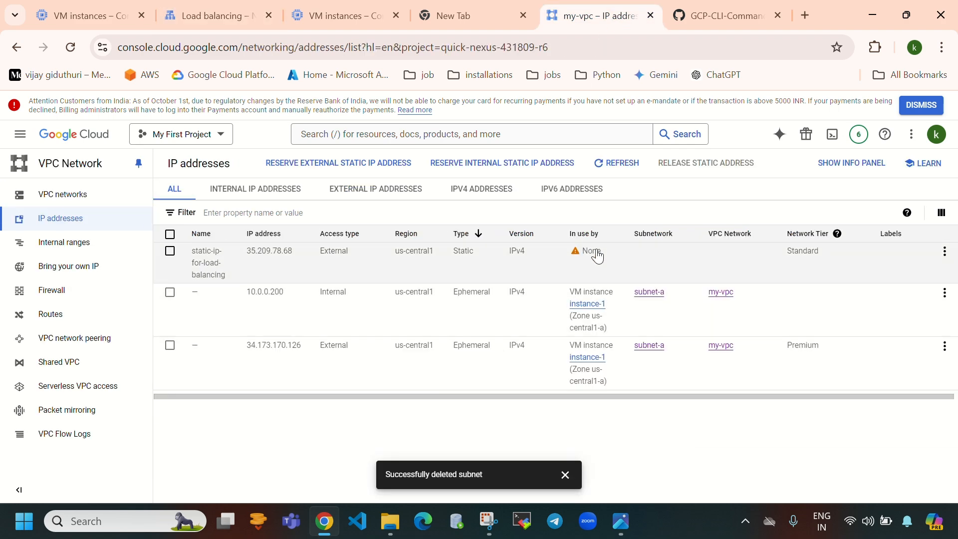
pyautogui.moveTo(605, 256); pyautogui.dragTo(585, 256)
pyautogui.click(198, 25)
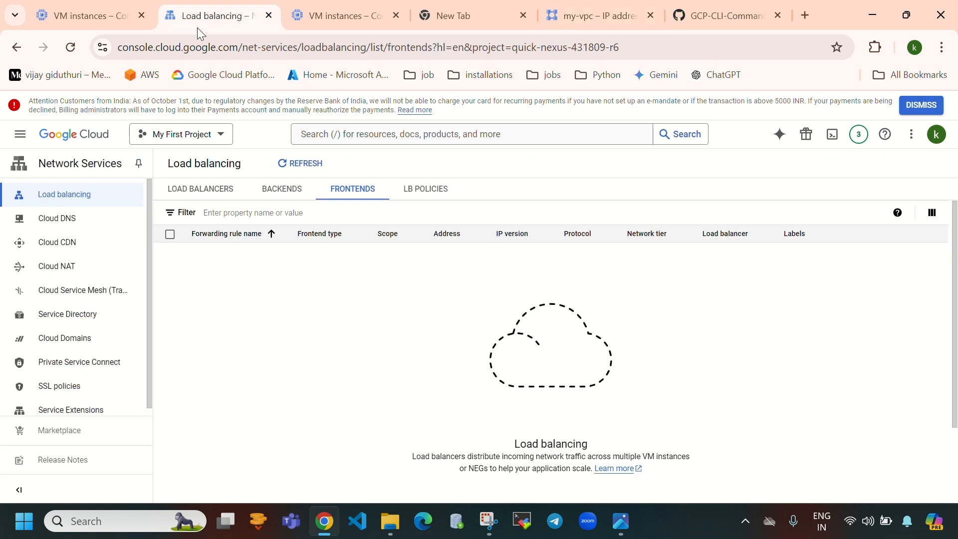
pyautogui.click(121, 24)
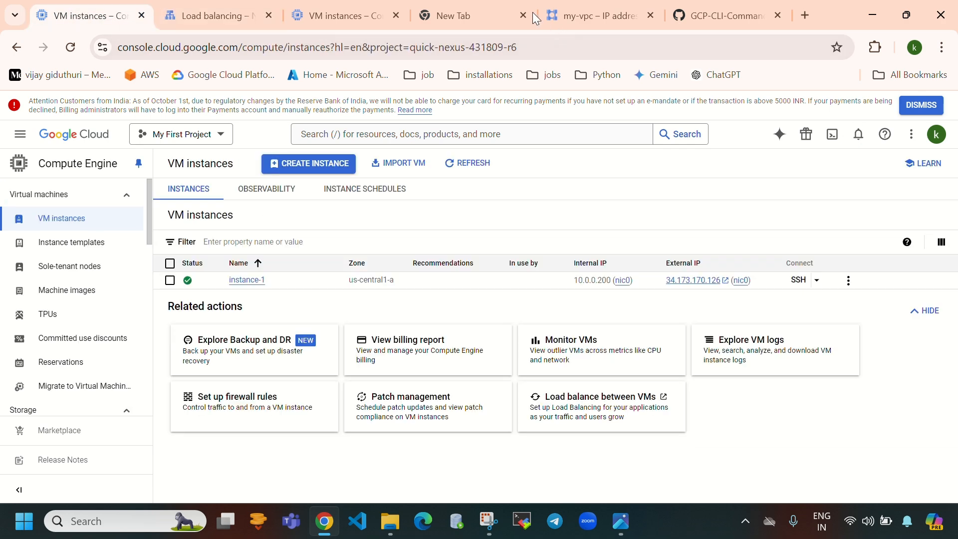
pyautogui.click(569, 17)
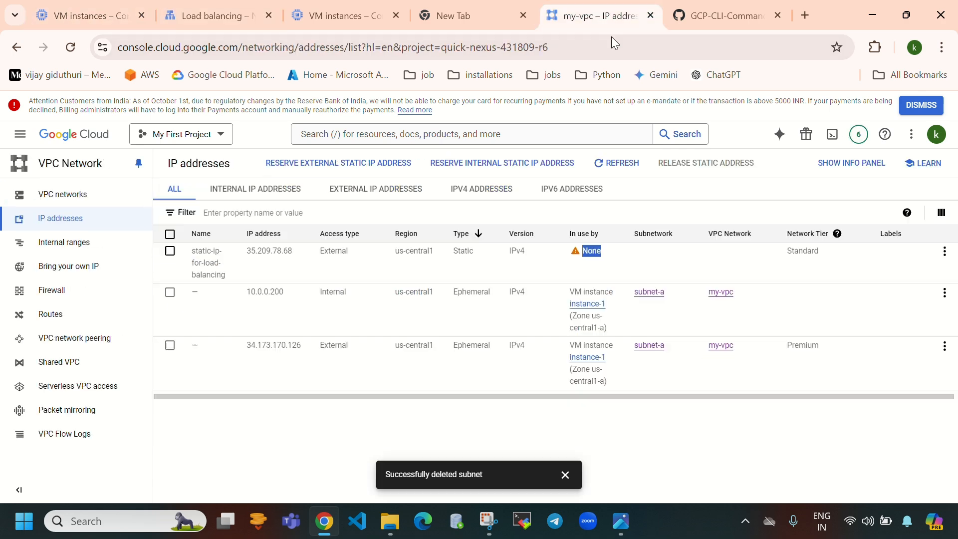
# Release the external static address static-ip-for-load-balancing
pyautogui.click(169, 252)
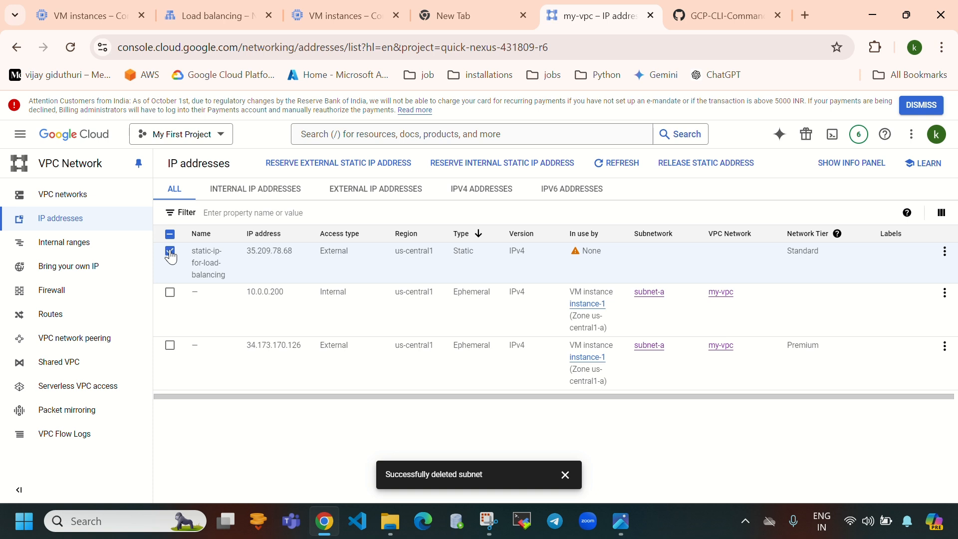
pyautogui.click(718, 165)
pyautogui.click(599, 334)
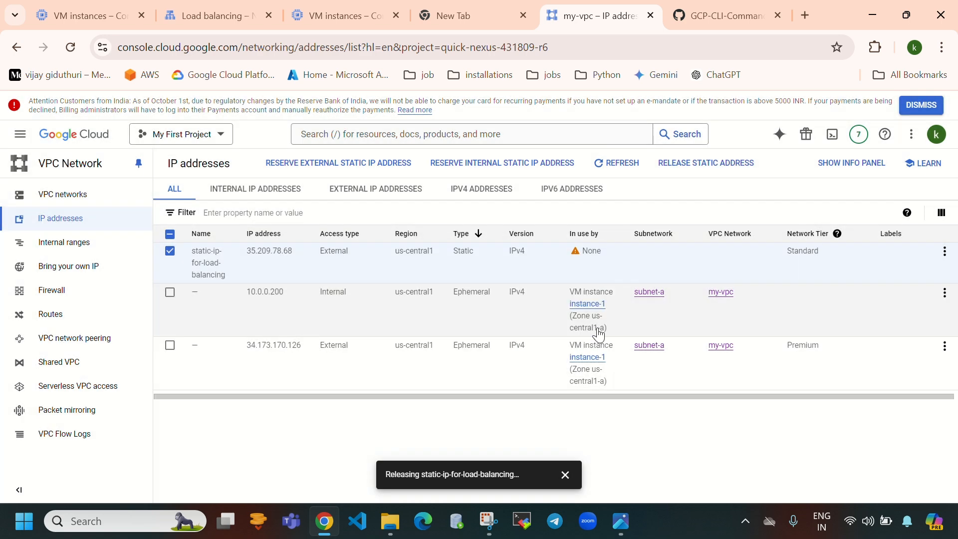
# Verify the address release in the notifications and refreshed IP list, and review the load balancing frontends and VM instances pages
pyautogui.click(859, 134)
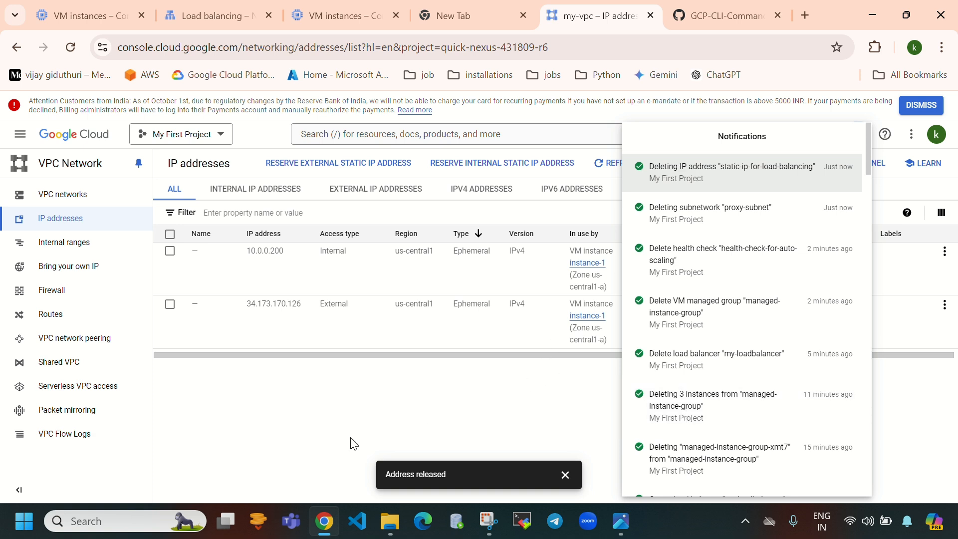
pyautogui.click(351, 439)
pyautogui.click(635, 164)
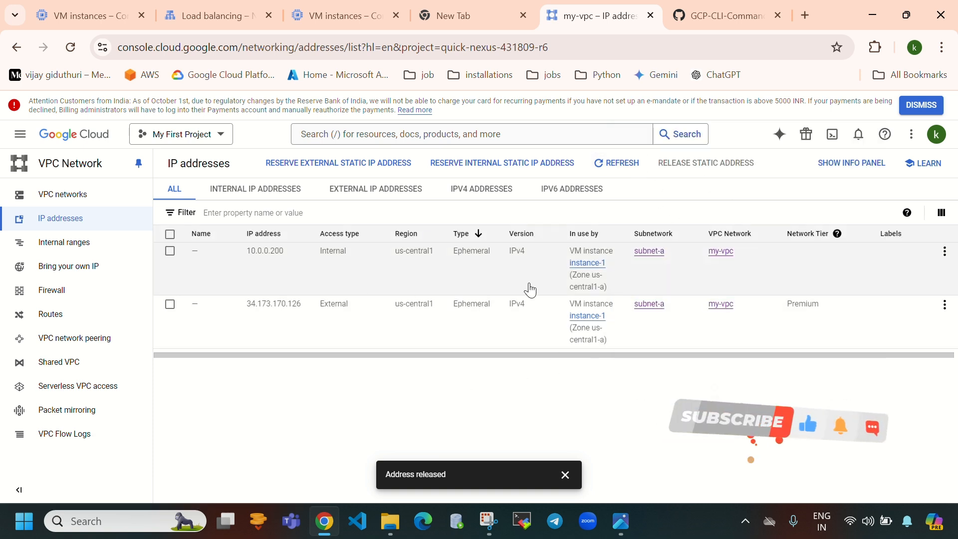
pyautogui.click(209, 16)
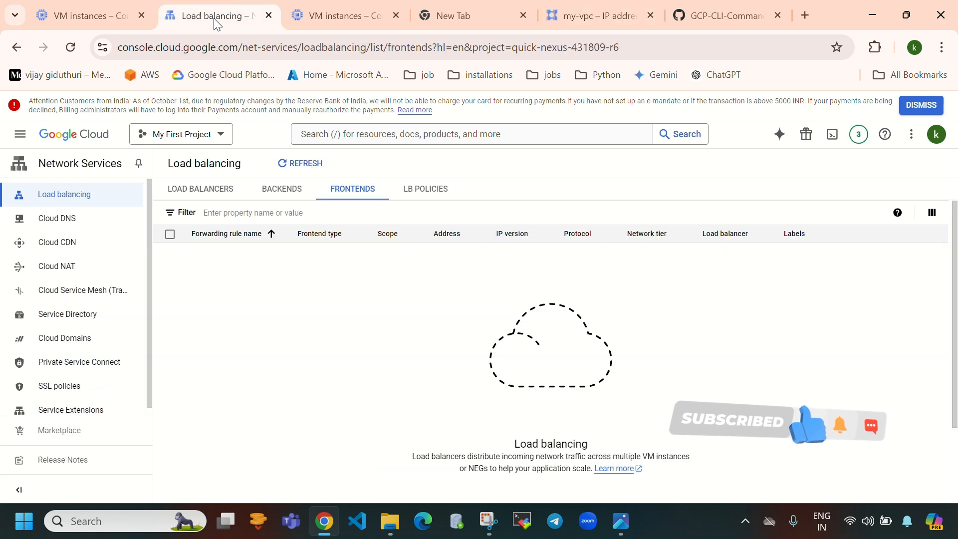
pyautogui.click(315, 23)
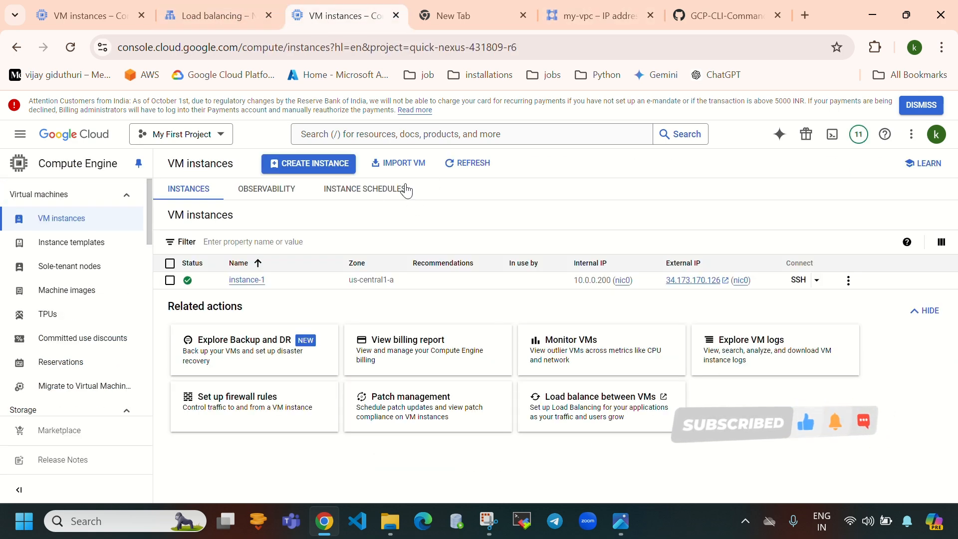